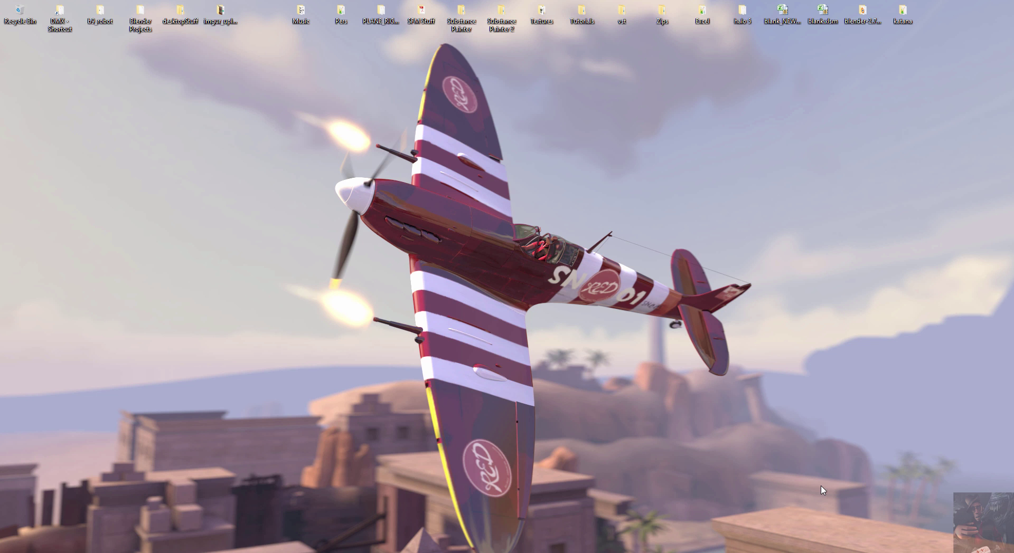
- Switch to Blender and examine how the left and right ailerons move during the animation playback
mouse_move(811, 552)
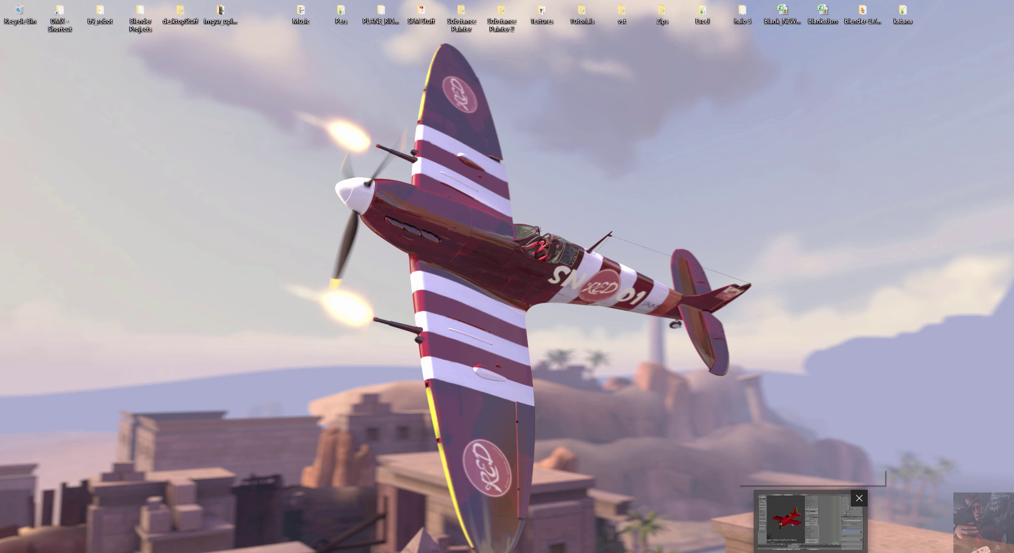
left_click(807, 520)
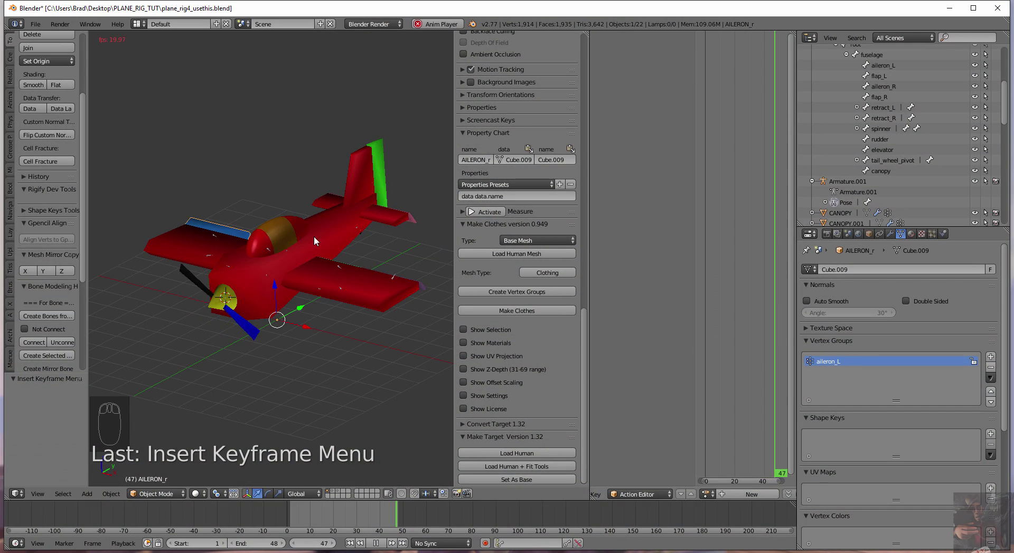
mouse_move(322, 340)
middle_mouse_down()
mouse_move(303, 346)
mouse_move(296, 315)
mouse_move(319, 255)
mouse_move(334, 277)
mouse_move(312, 361)
mouse_move(306, 345)
middle_mouse_up()
scroll(392, 327, "up", 5)
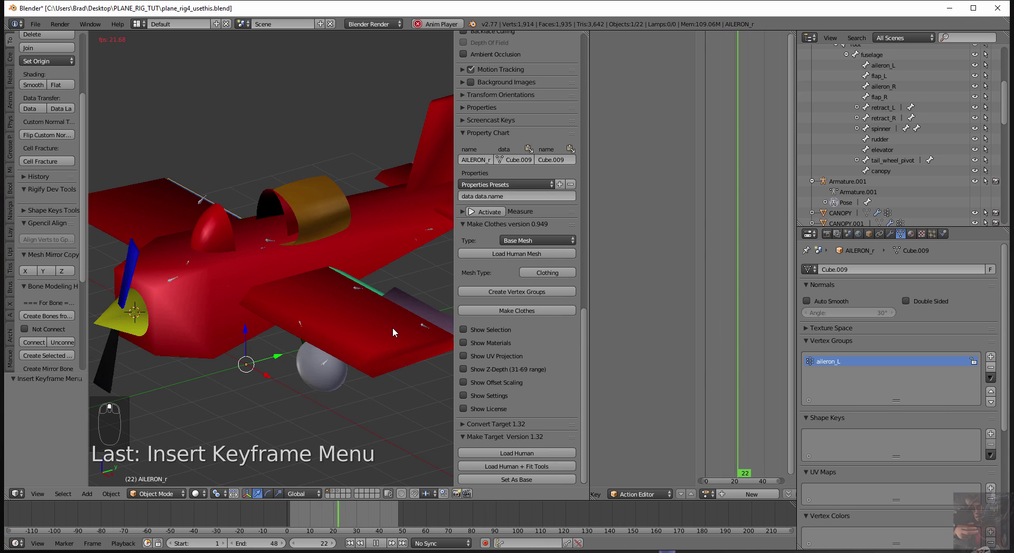
middle_click_drag(392, 327, 360, 361)
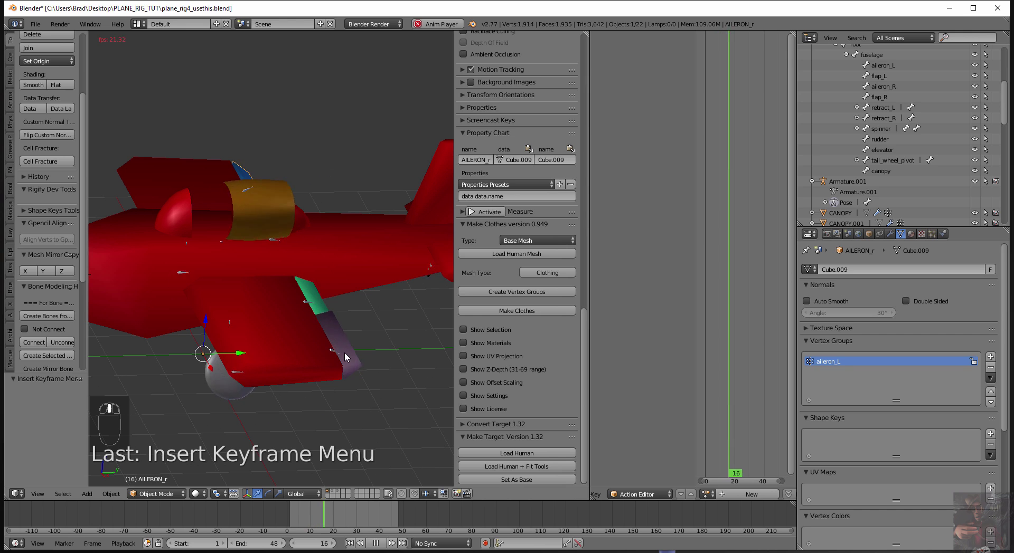
middle_click_drag(295, 299, 226, 157)
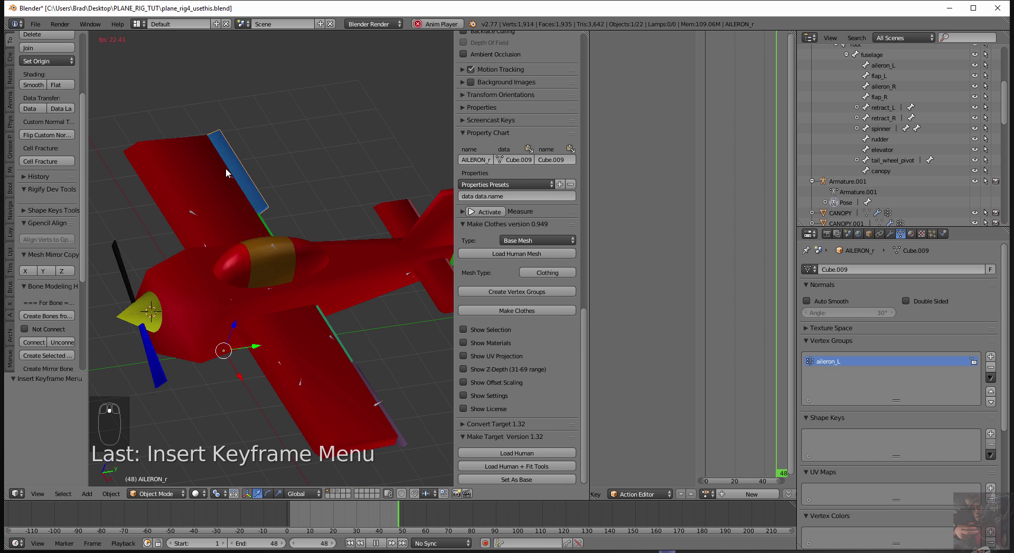
middle_click_drag(226, 168, 355, 328)
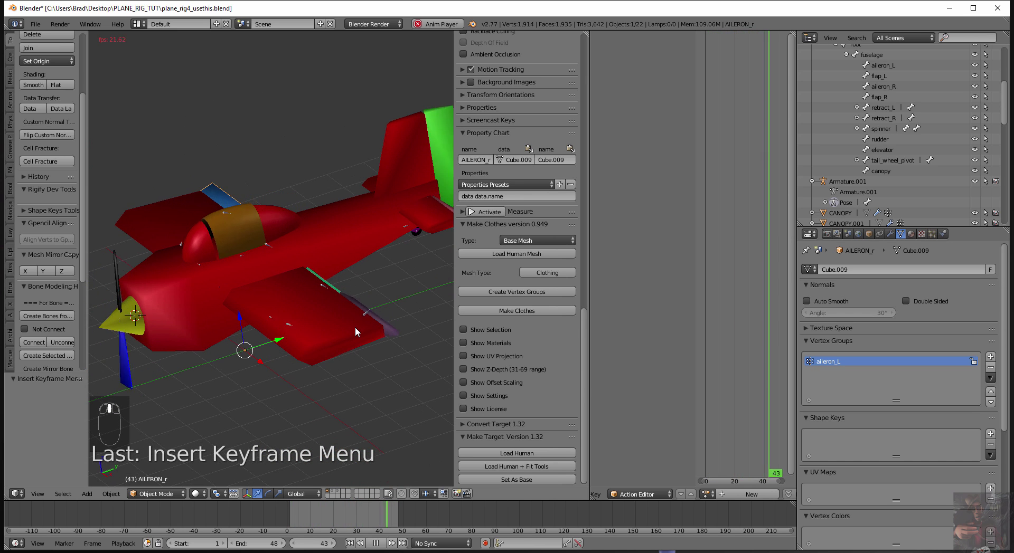
scroll(355, 327, "up", 4)
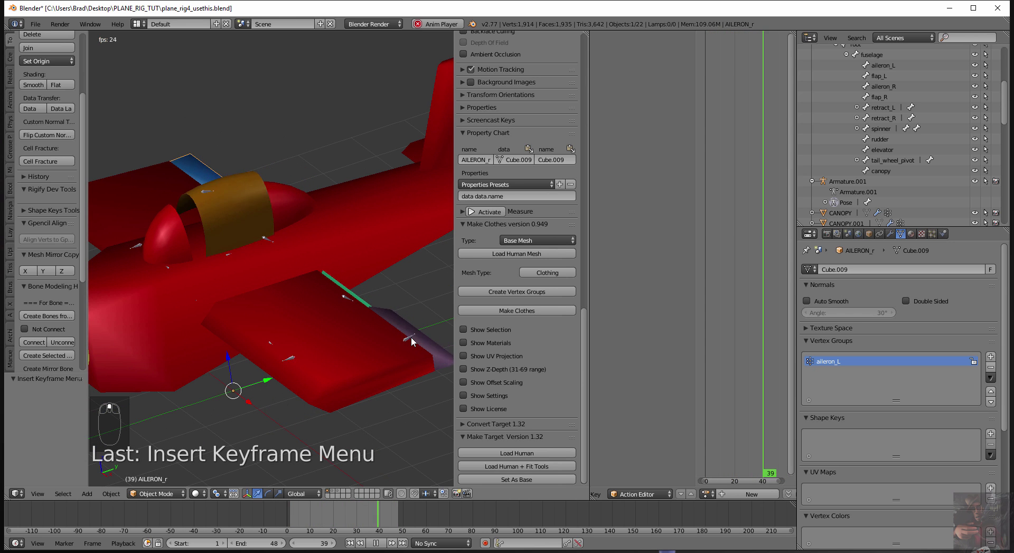
middle_click_drag(403, 351, 402, 357)
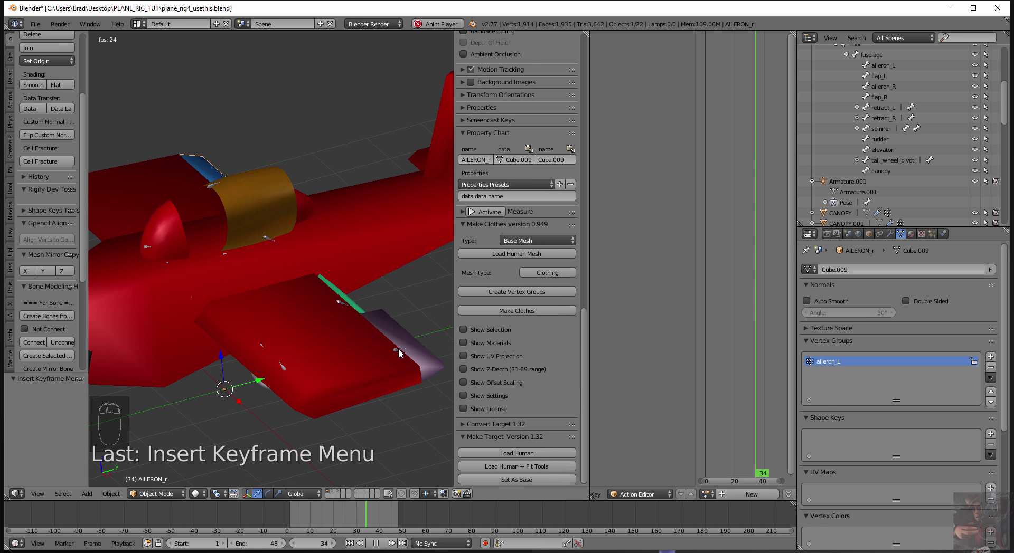
- Rename the vertex group of the AILERON_L mesh to aileron_L
right_click(397, 348)
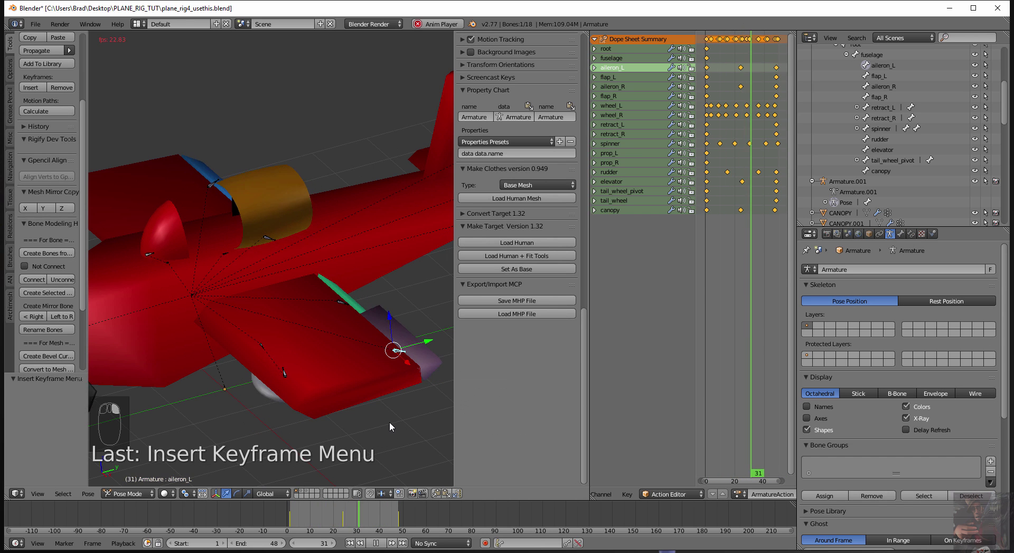
right_click(395, 328)
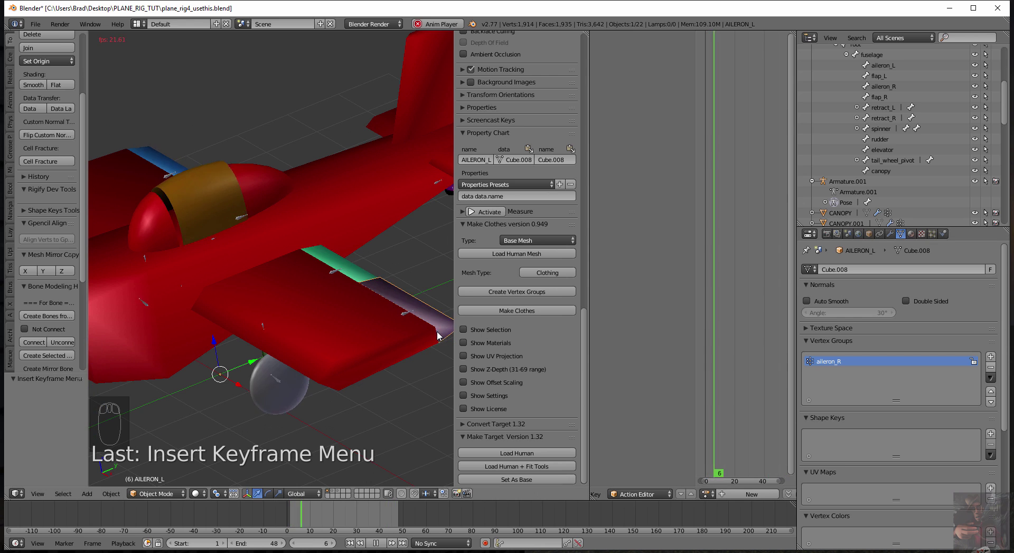
double_click(851, 364)
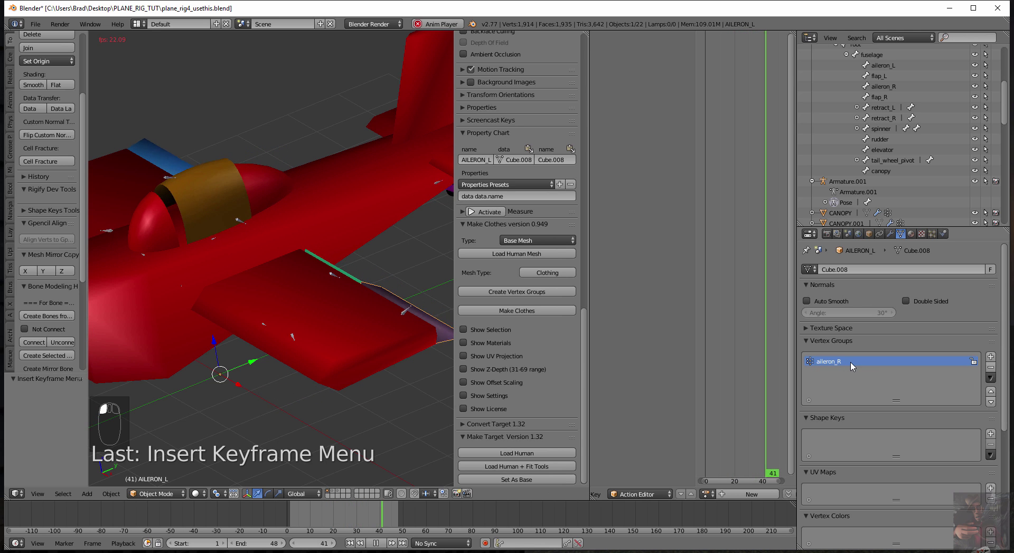
type("aileron_L")
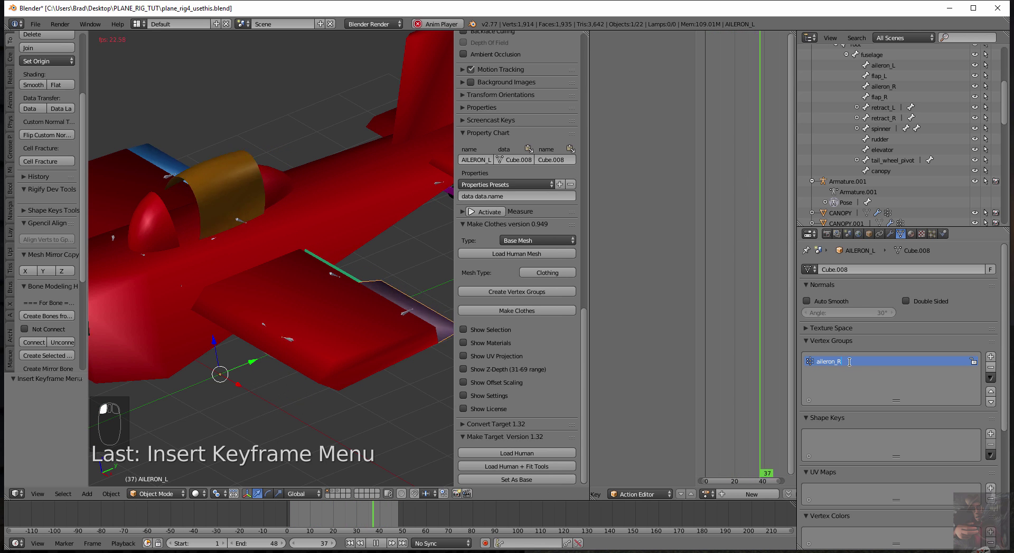
key("Return")
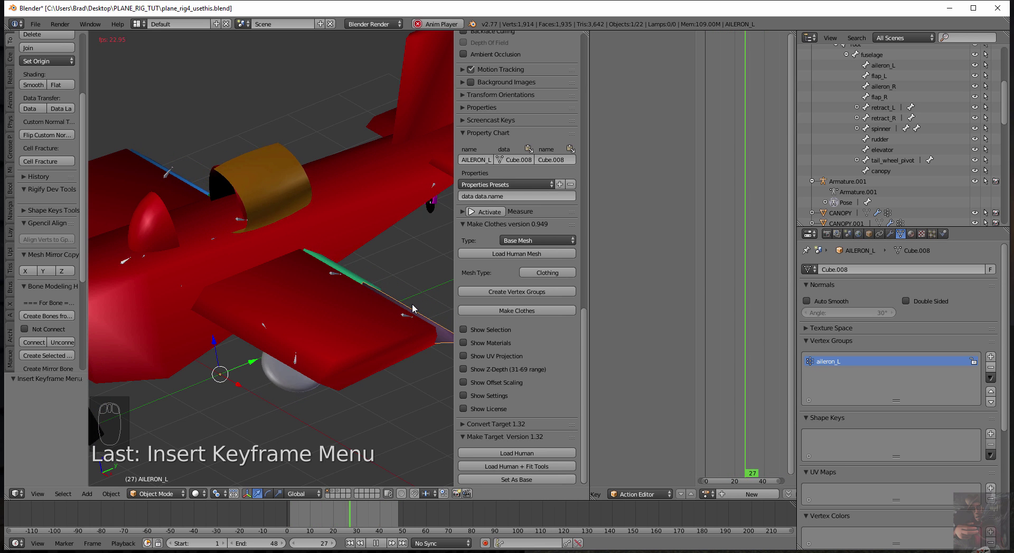
- Rename the vertex group of the AILERON_r mesh to aileron_R
right_click(169, 168)
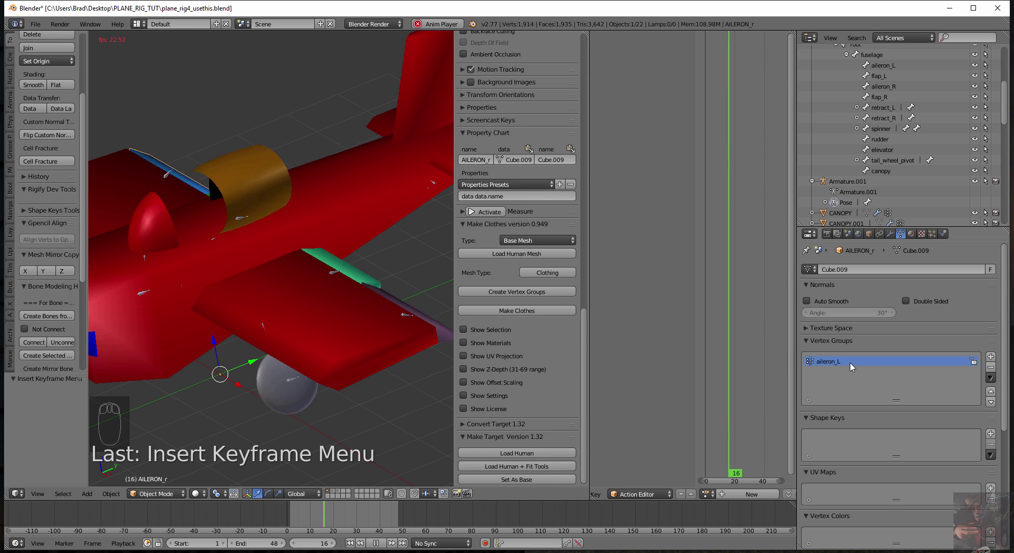
key("BackSpace")
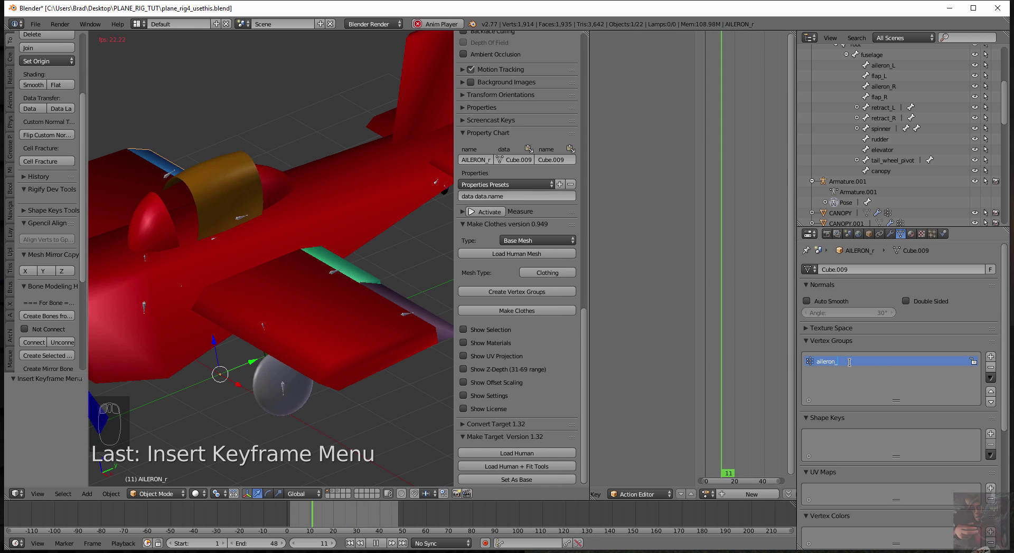
type("R")
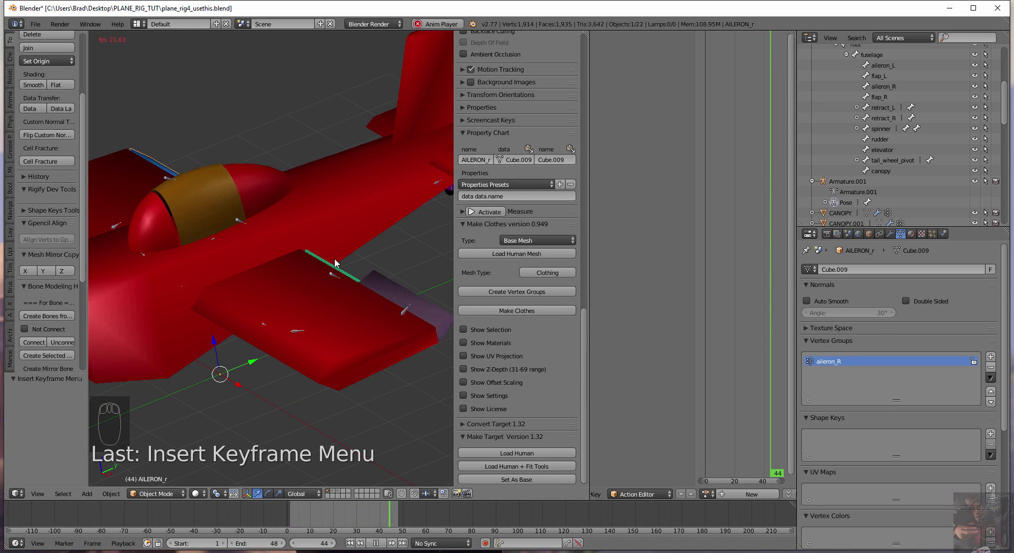
- Display only the layer that holds the second copy of the rigged plane in the 3D view
scroll(334, 258, "down", 5)
middle_click_drag(296, 286, 288, 240)
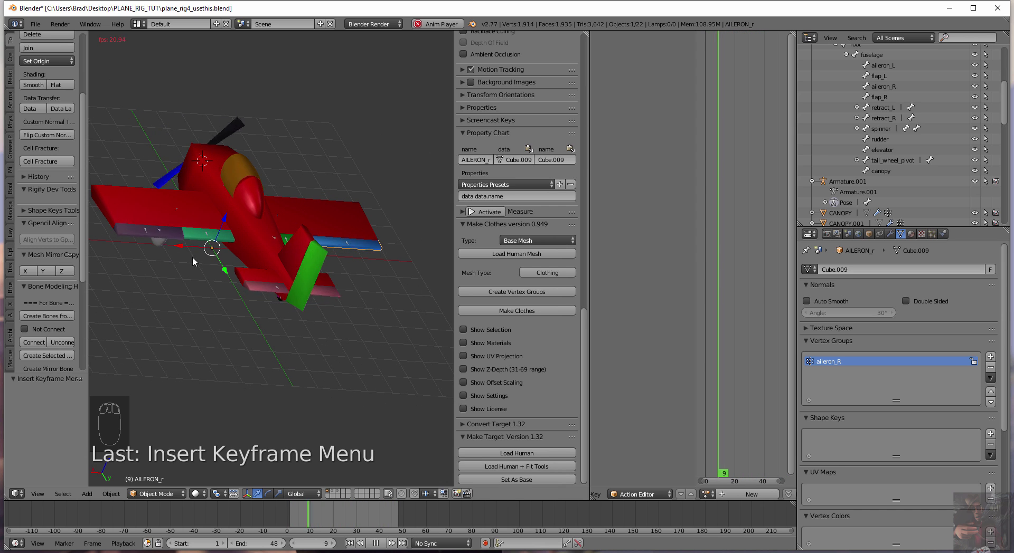
middle_click_drag(150, 277, 233, 258)
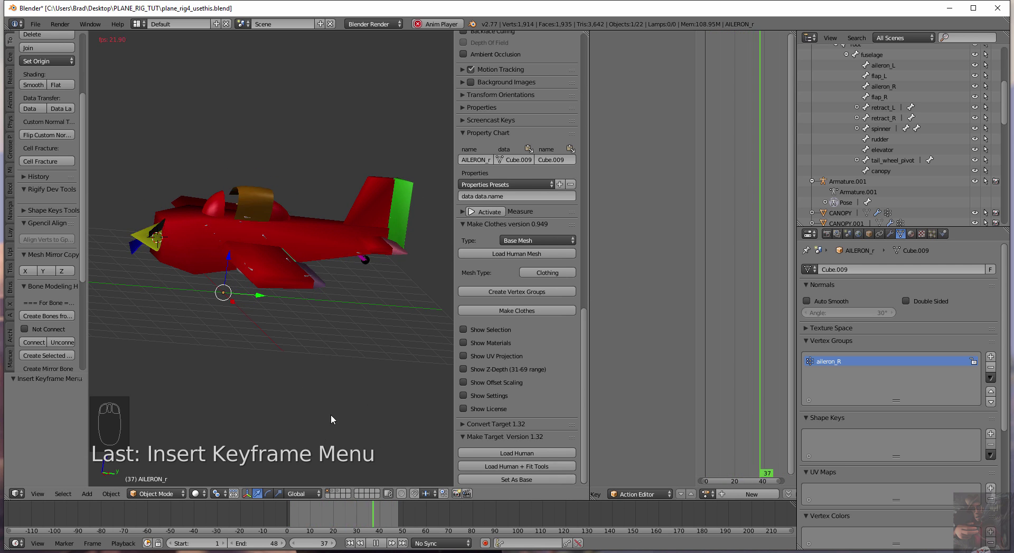
left_click(334, 492)
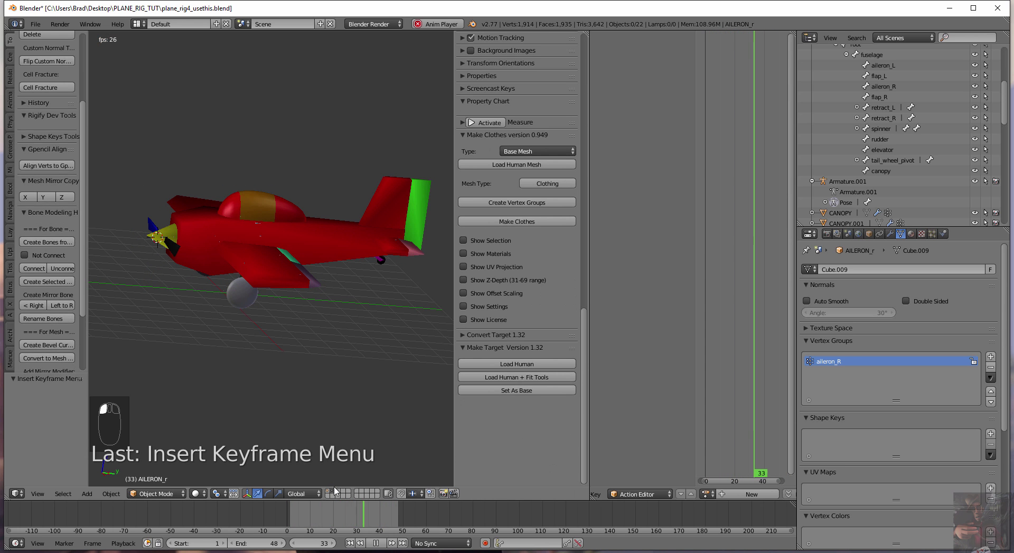
middle_click_drag(187, 312, 261, 441)
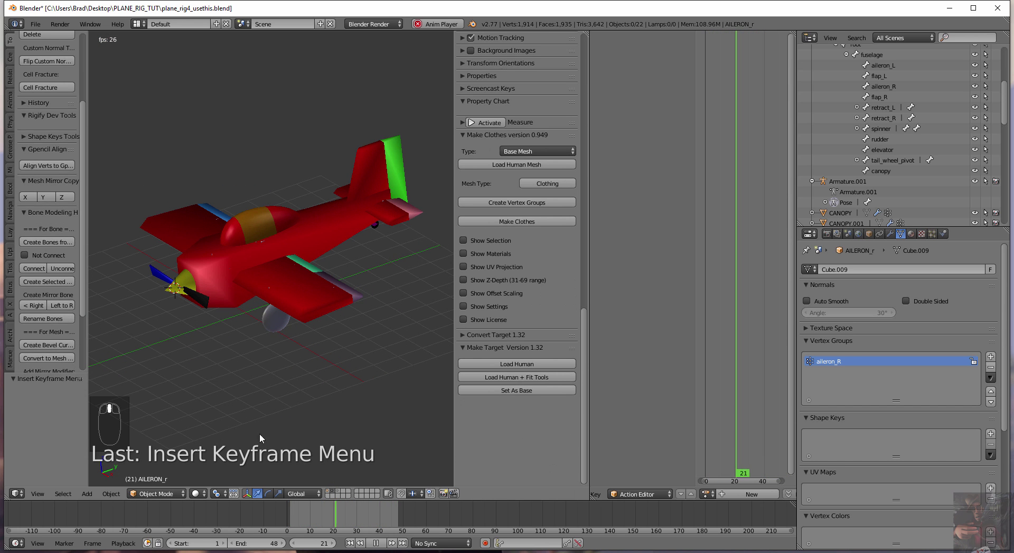
- Stop the animation playback and merge the Action Editor area into the 3D view
left_click(379, 544)
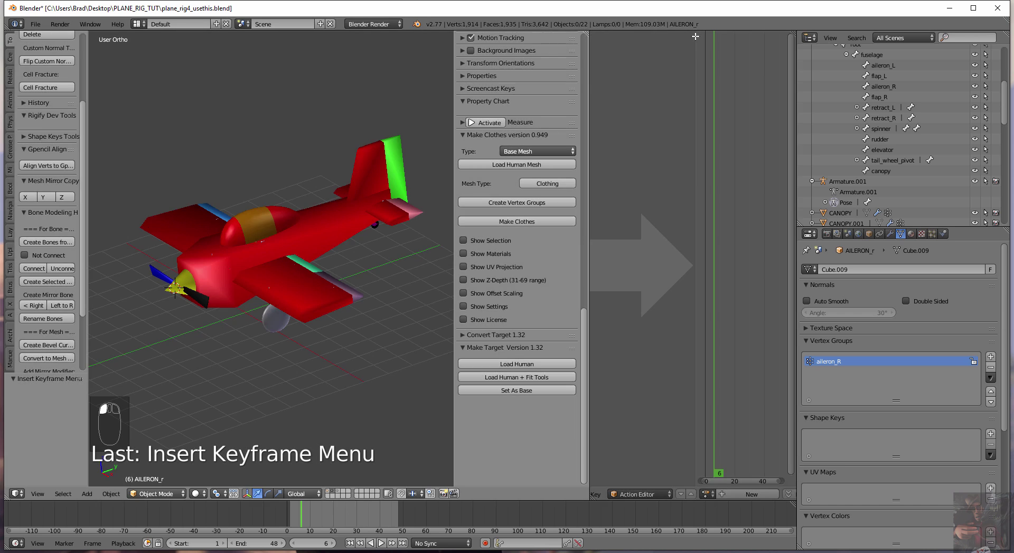
left_click_drag(694, 36, 695, 37)
scroll(434, 300, "up", 3)
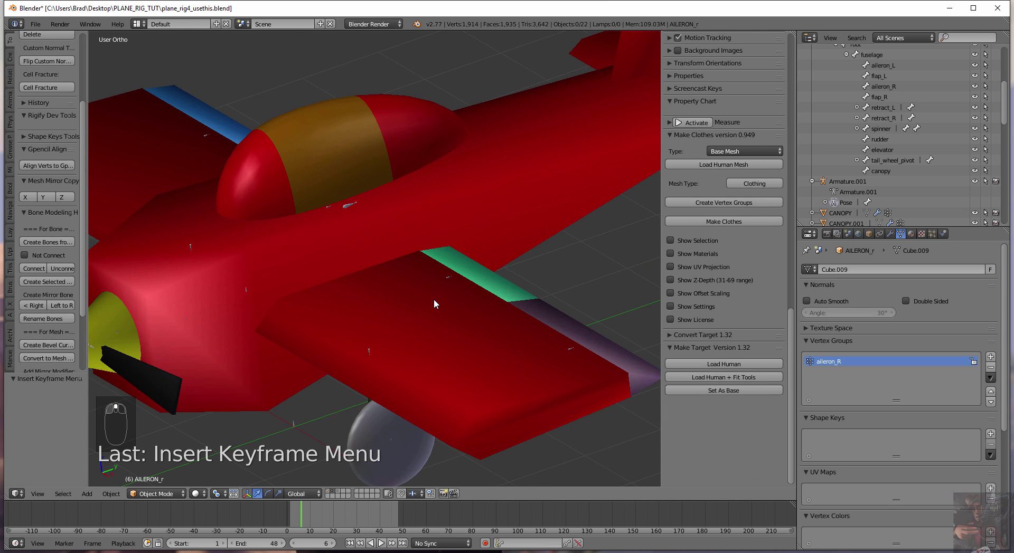
scroll(434, 300, "down", 5)
- Inspect the vertex groups assigned to the plane's separate parts, including the elevator, left aileron, wing, right flap, canopy and fuselage
middle_click_drag(518, 256, 520, 298)
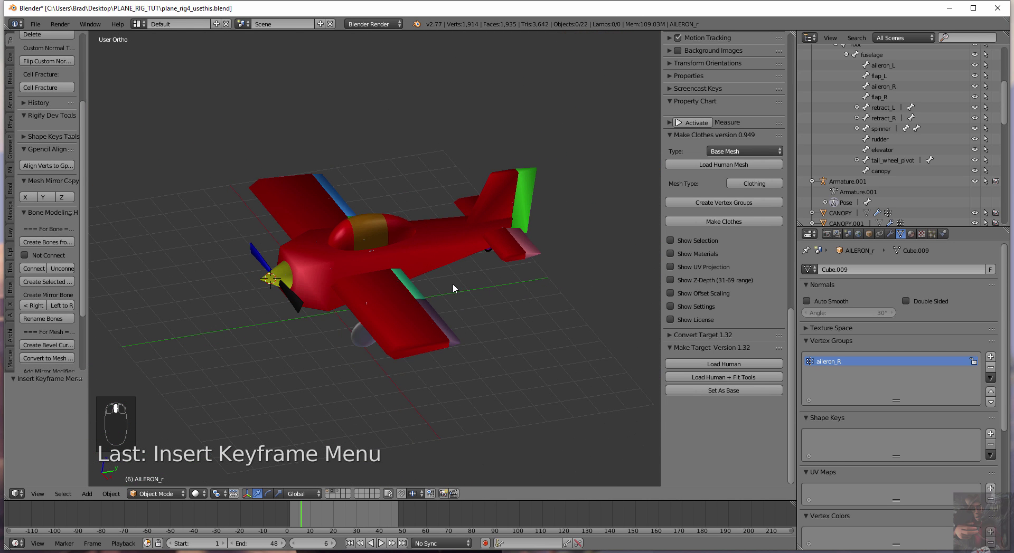
middle_click_drag(453, 285, 464, 294)
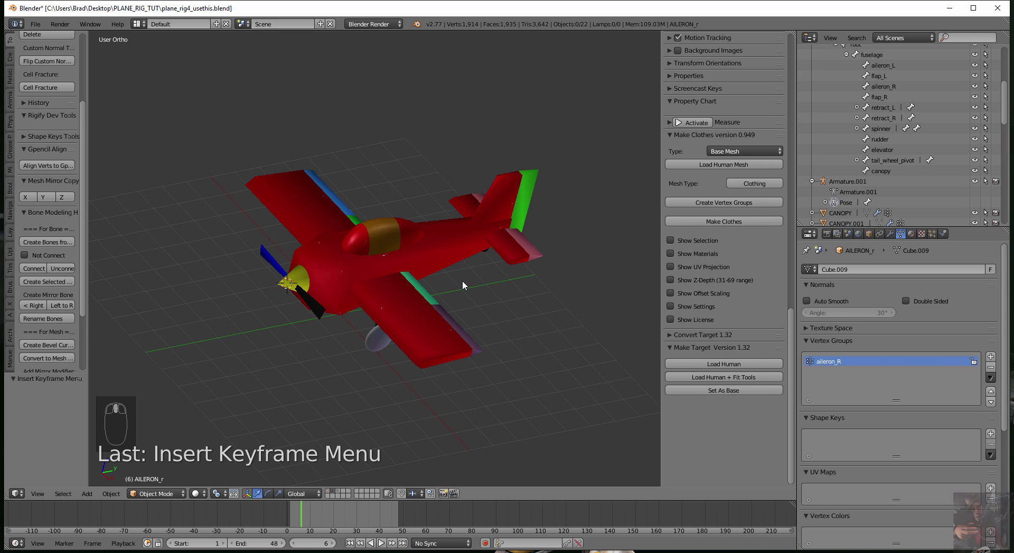
right_click(525, 195)
right_click(525, 240)
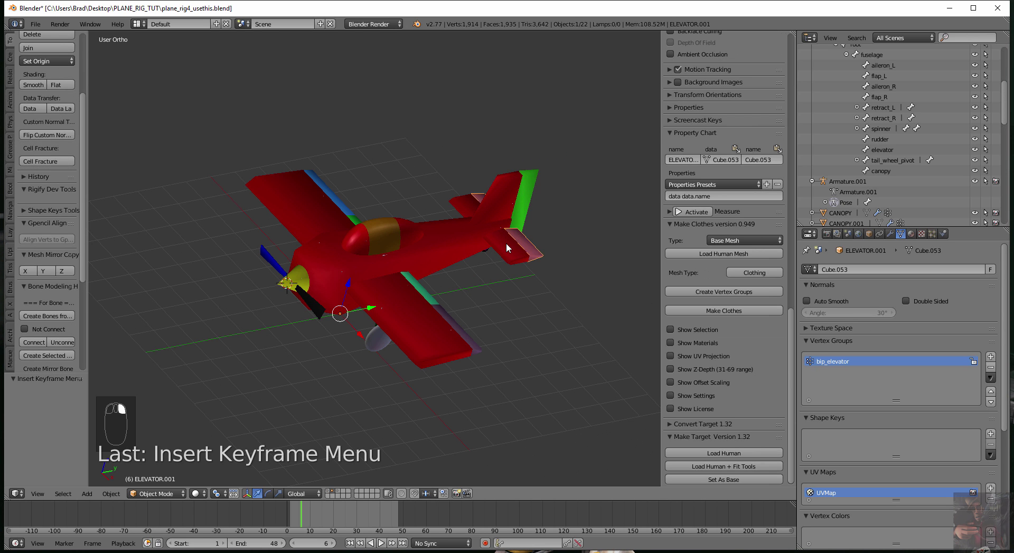
right_click(454, 239)
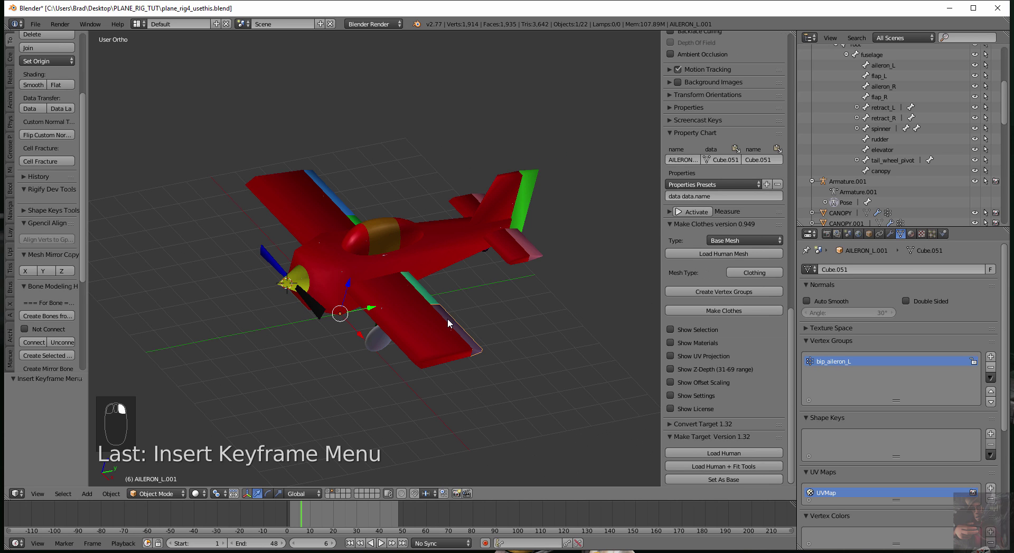
right_click(448, 318)
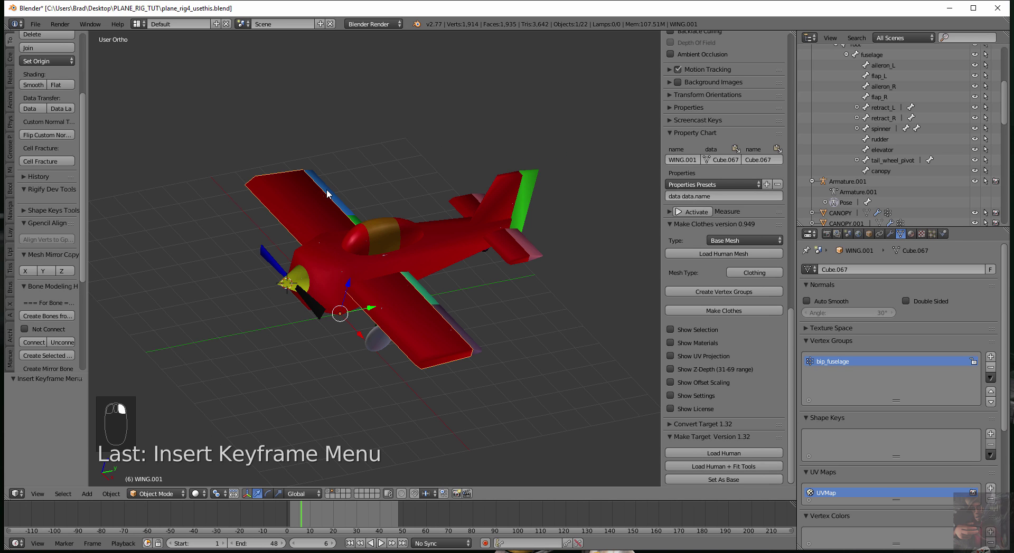
right_click(349, 217)
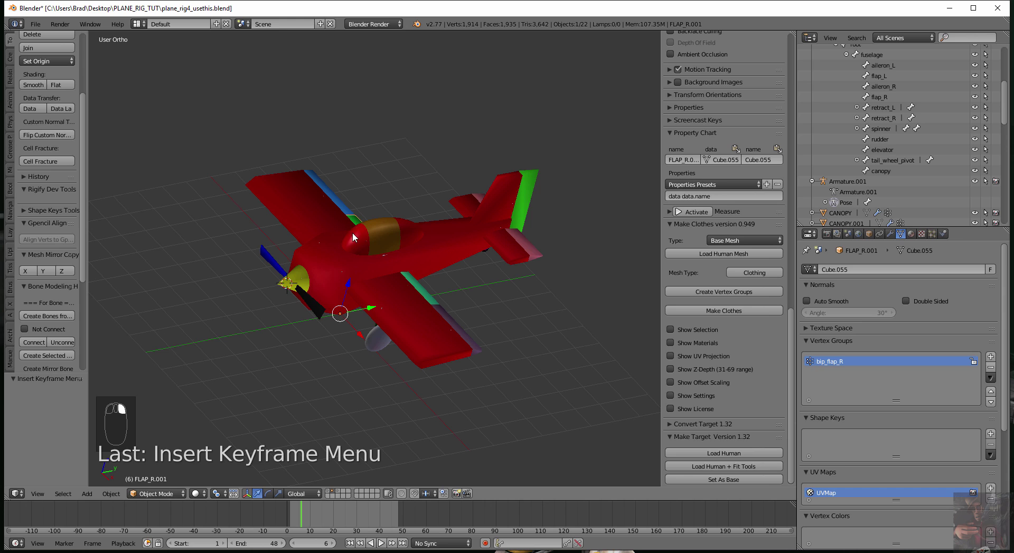
right_click(387, 235)
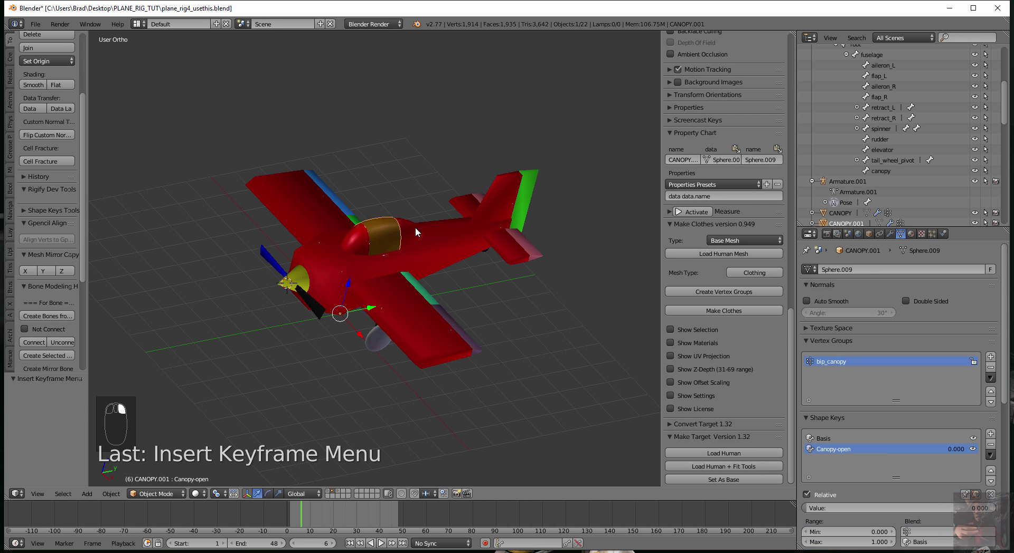
right_click(299, 280)
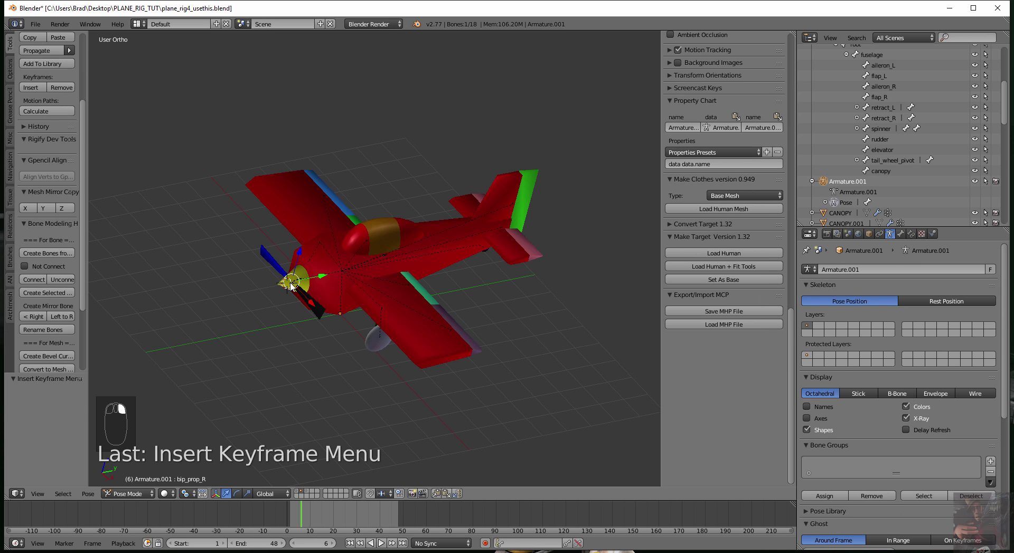
right_click(309, 300)
- Try to select the tailfin, rudder, elevator, stabilizer, fuselage, wing, tail wheel and tail wheel pivot meshes together
middle_click_drag(308, 343, 277, 262)
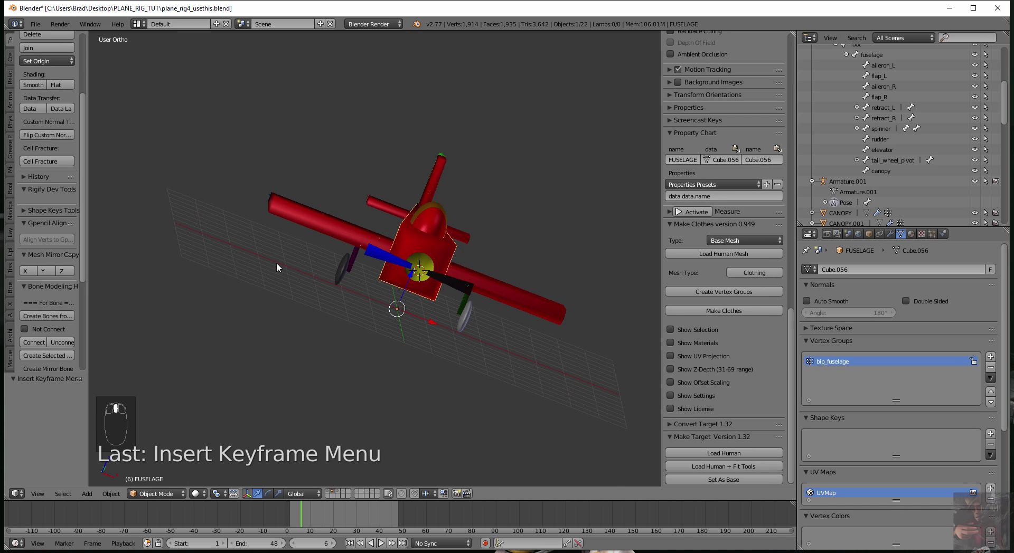
middle_click_drag(534, 251, 470, 206)
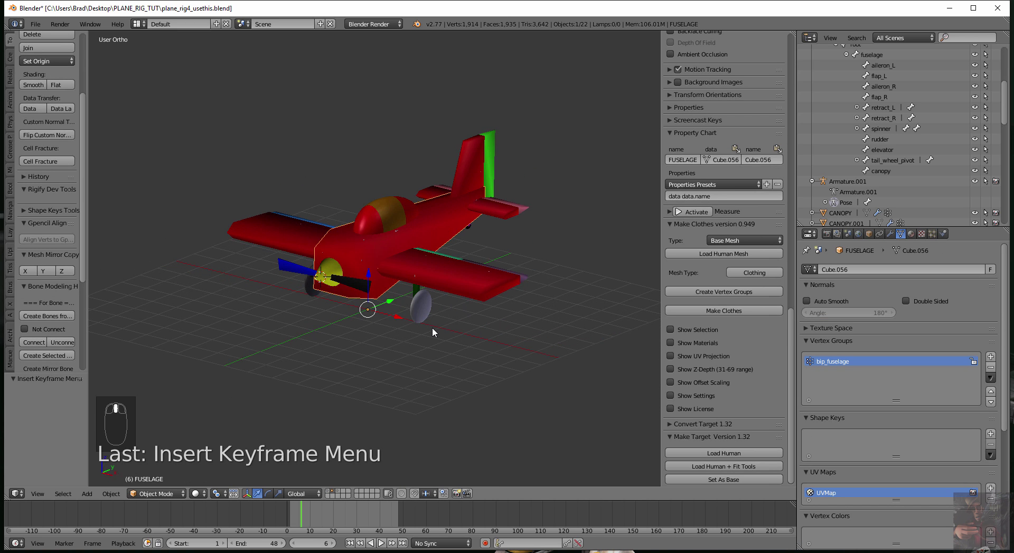
scroll(432, 329, "up", 2)
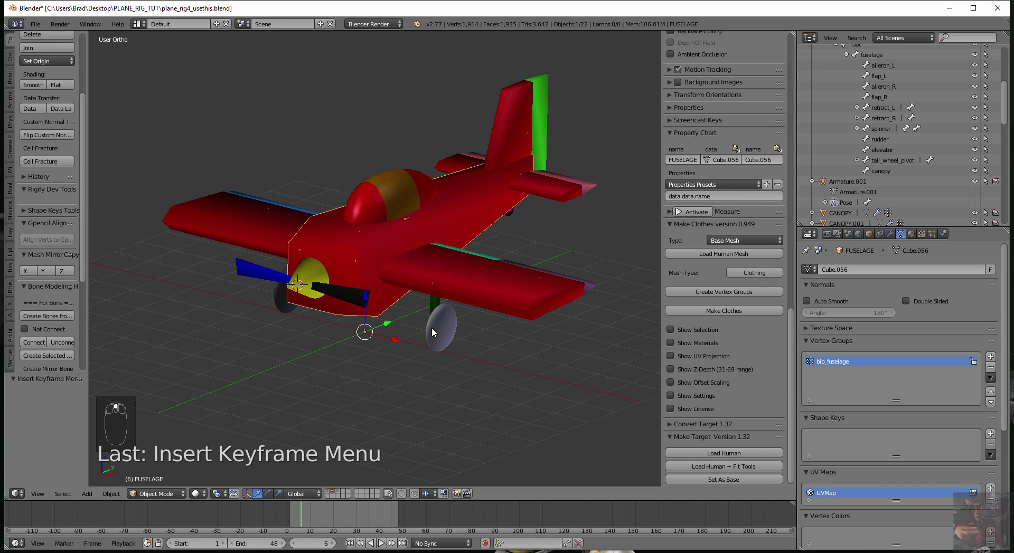
scroll(568, 336, "down", 3)
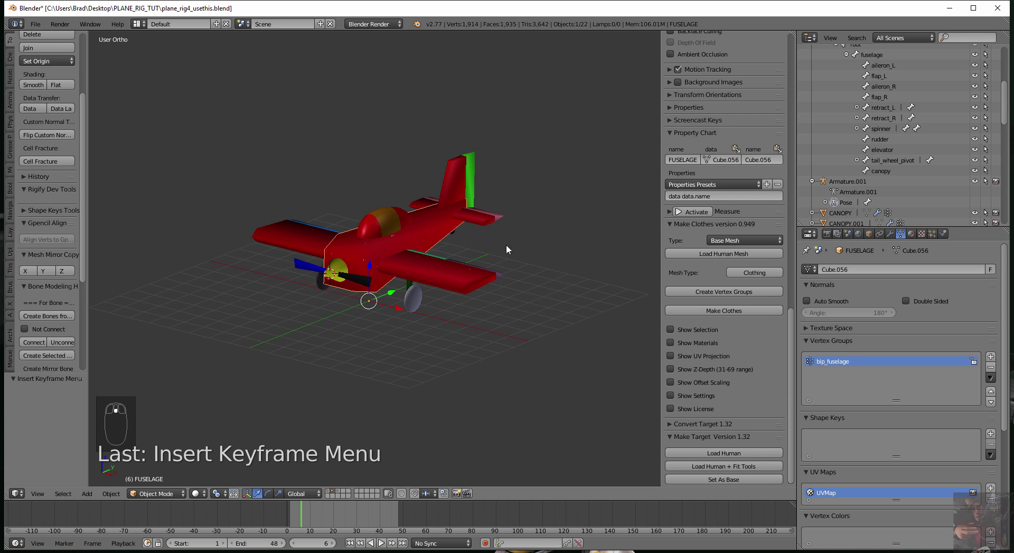
right_click(461, 174)
right_click(471, 175, "shift")
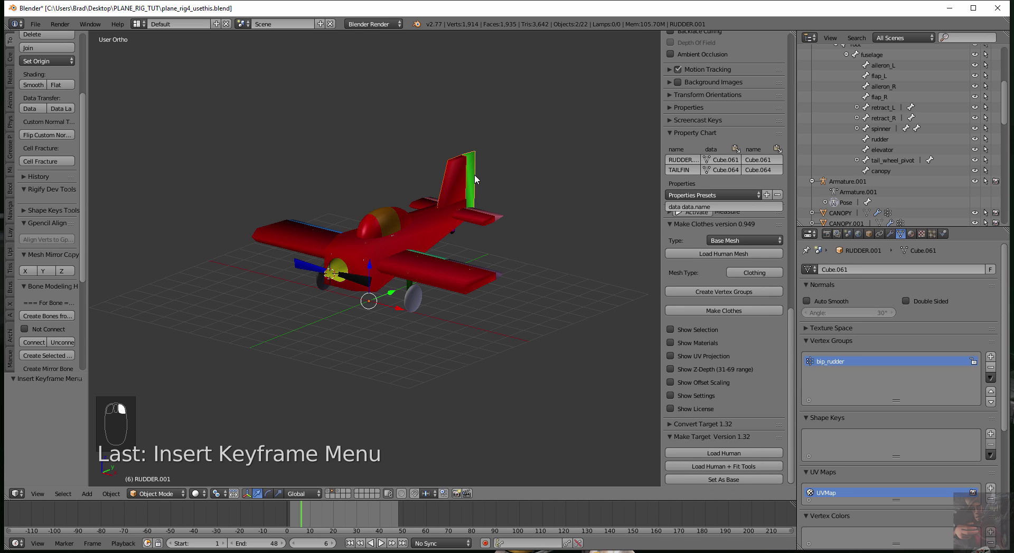
right_click(498, 216, "shift")
right_click(483, 220, "shift")
right_click(446, 233, "shift")
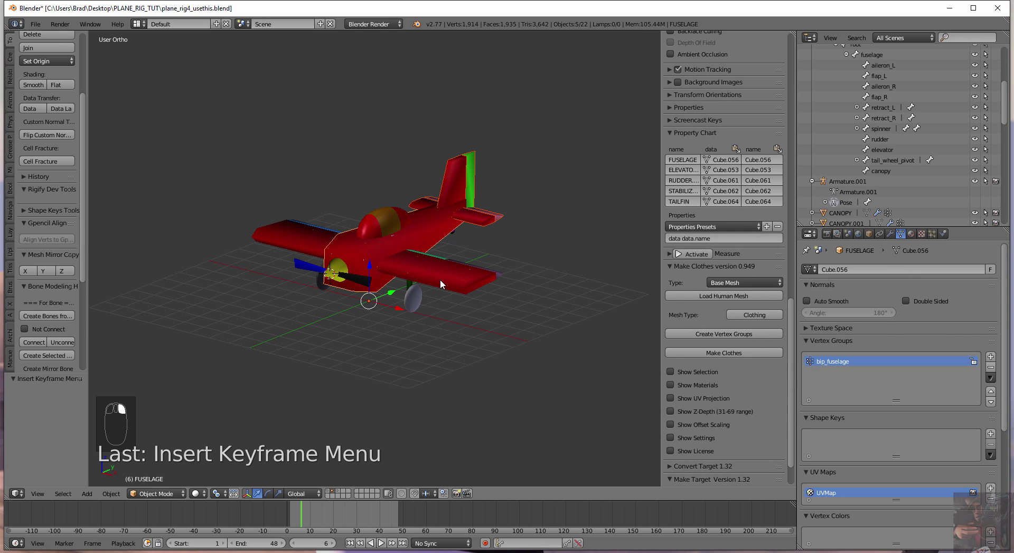
right_click(457, 271, "shift")
middle_click_drag(457, 326, 435, 270)
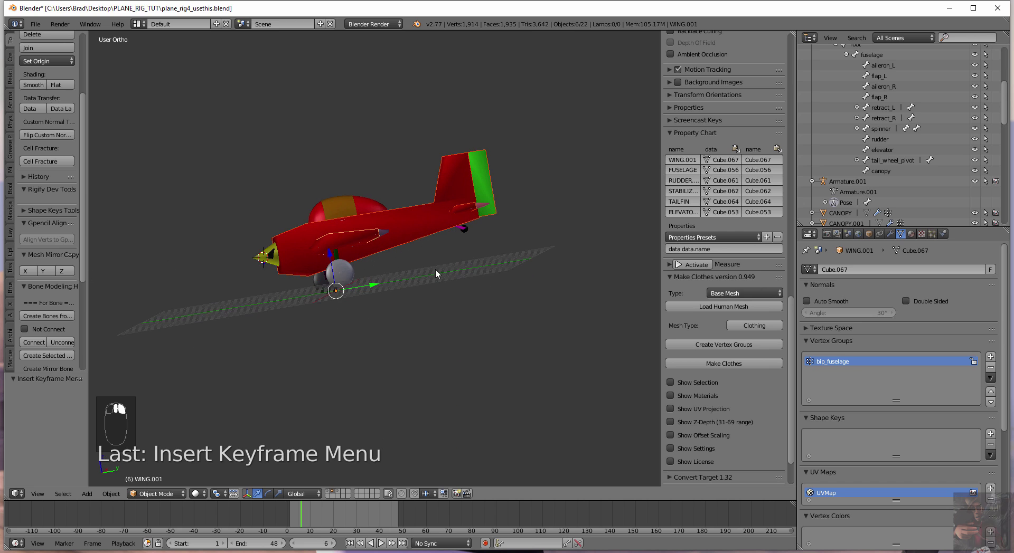
right_click(460, 227, "shift")
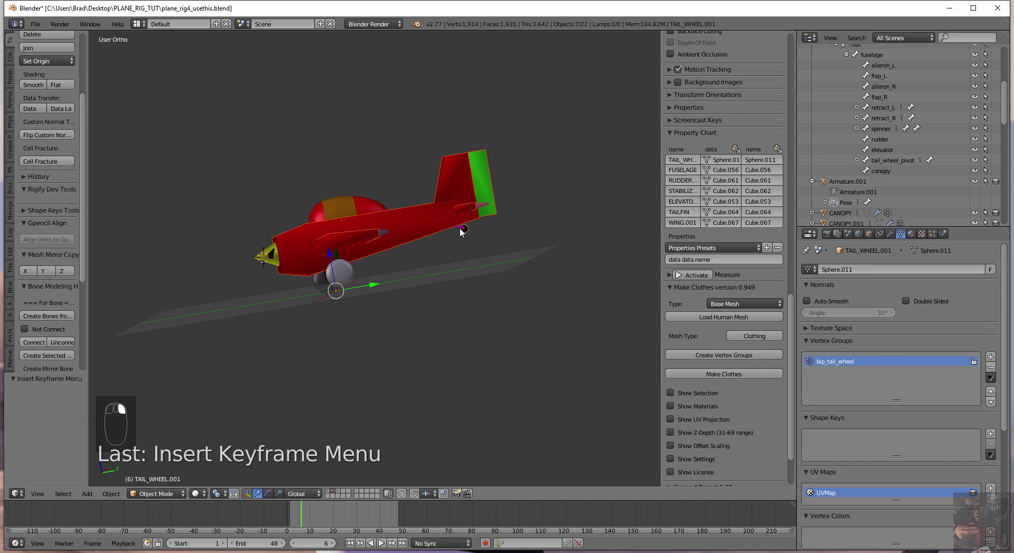
scroll(461, 267, "up", 4)
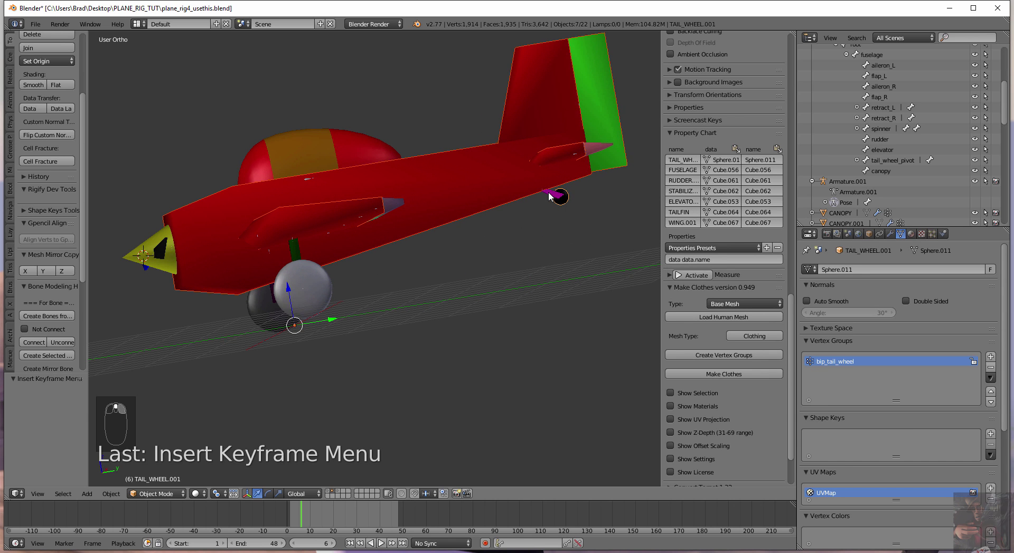
right_click(549, 197)
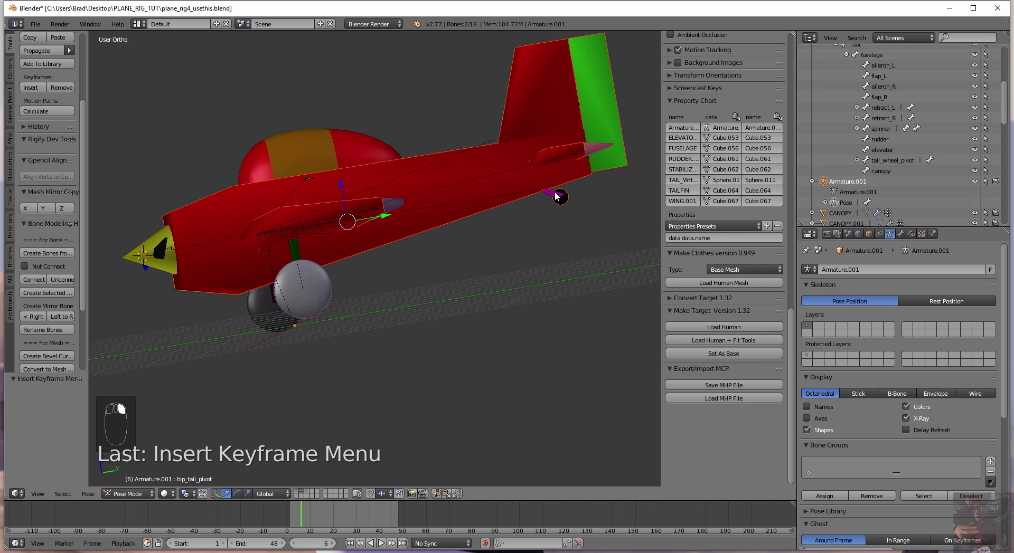
- Select the tail wheel pivot, tail wheel, rudder, tailfin, fuselage, stabilizer and elevator meshes one after another
right_click(551, 176)
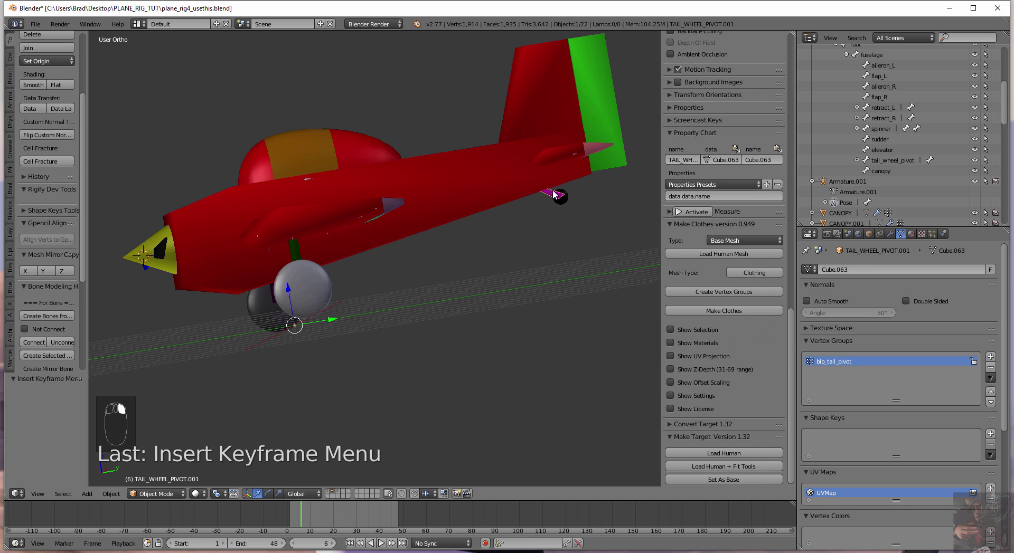
right_click(564, 197, "shift")
right_click(599, 92, "shift")
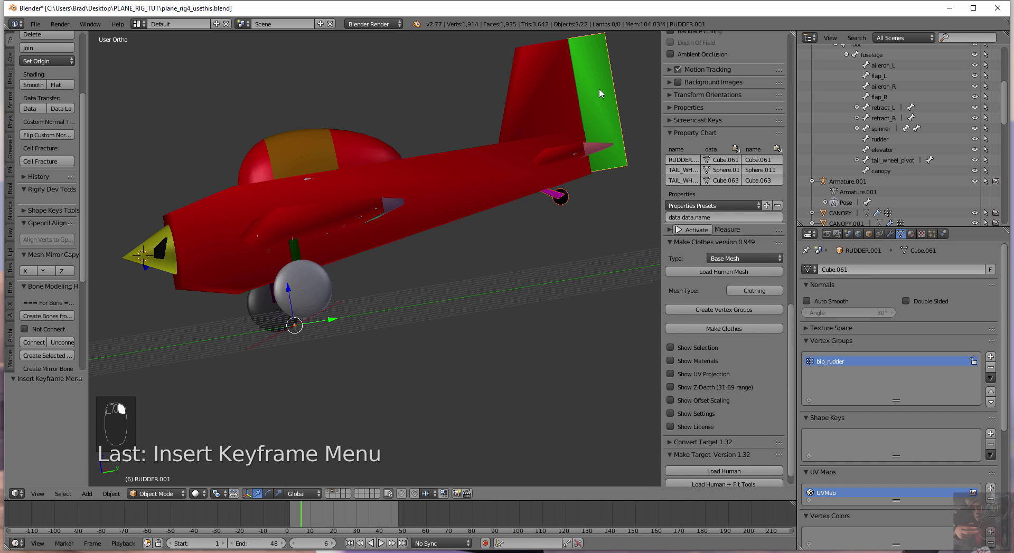
right_click(553, 110, "shift")
right_click(539, 162, "shift")
right_click(549, 158, "shift")
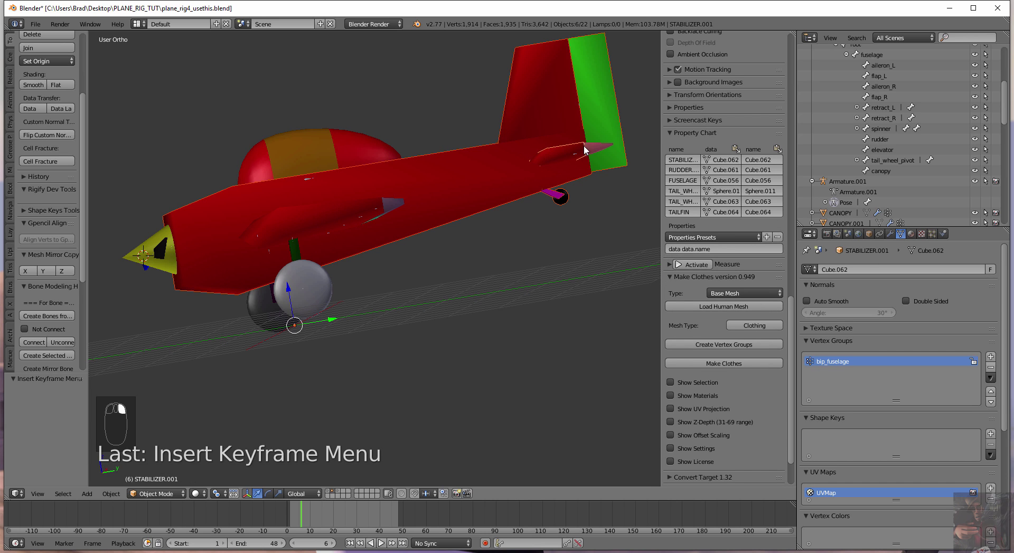
right_click(371, 206, "shift")
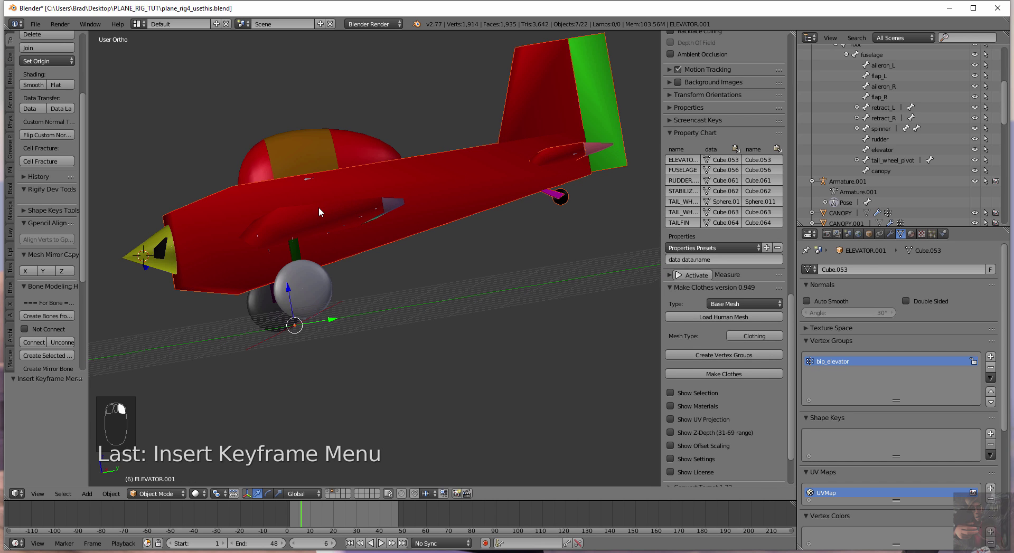
middle_click_drag(438, 219, 453, 315)
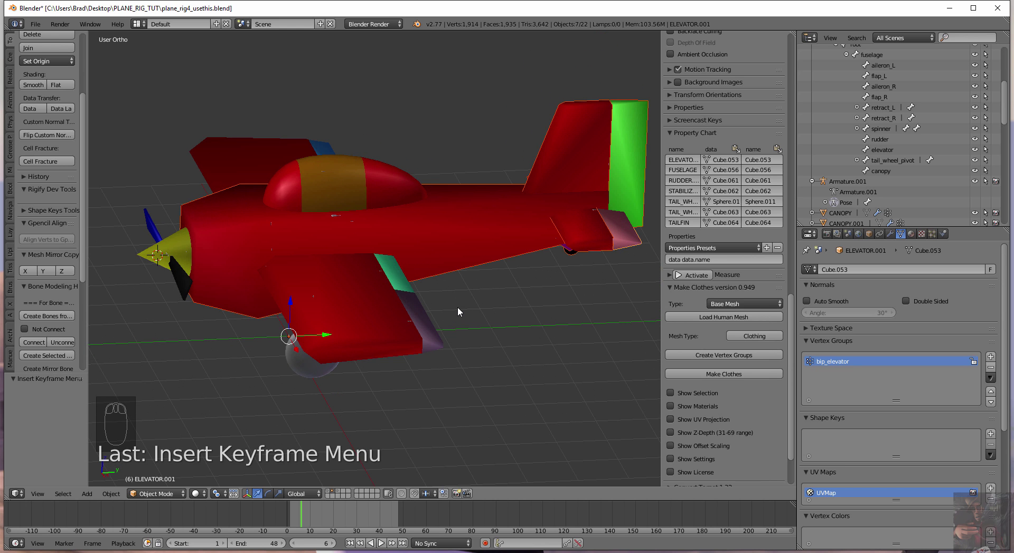
- Select every object on the visible layer and join all the plane meshes into the active elevator mesh
key("a")
key("a")
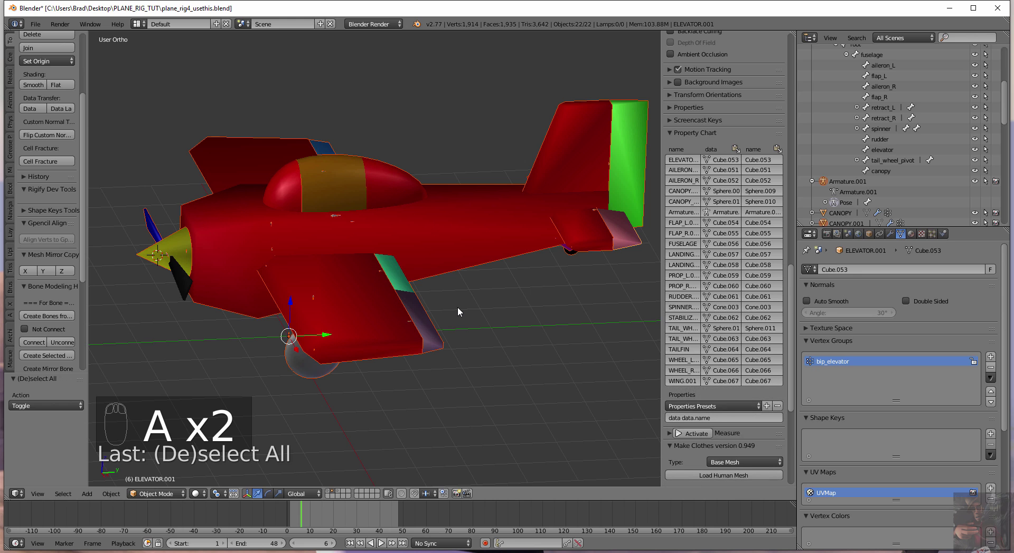
middle_click_drag(277, 318, 282, 320)
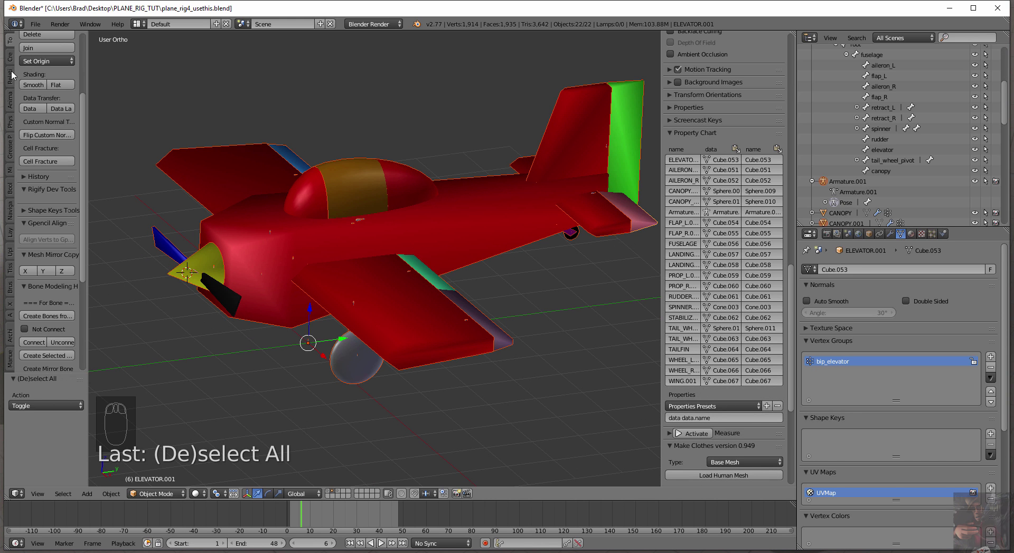
left_click(42, 49)
- Review the joined plane mesh and its full list of vertex groups
middle_click_drag(371, 211, 389, 238)
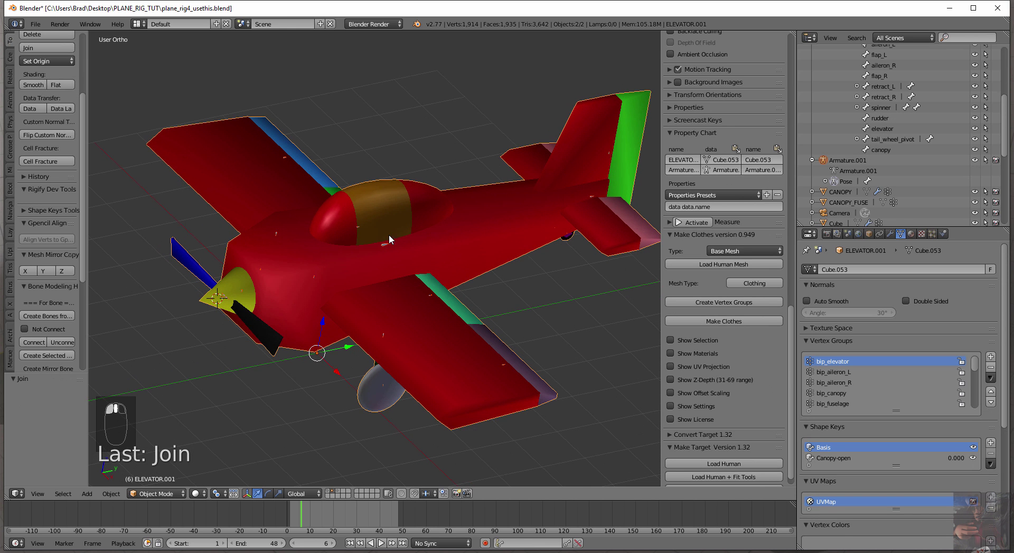
middle_click_drag(520, 102, 507, 92)
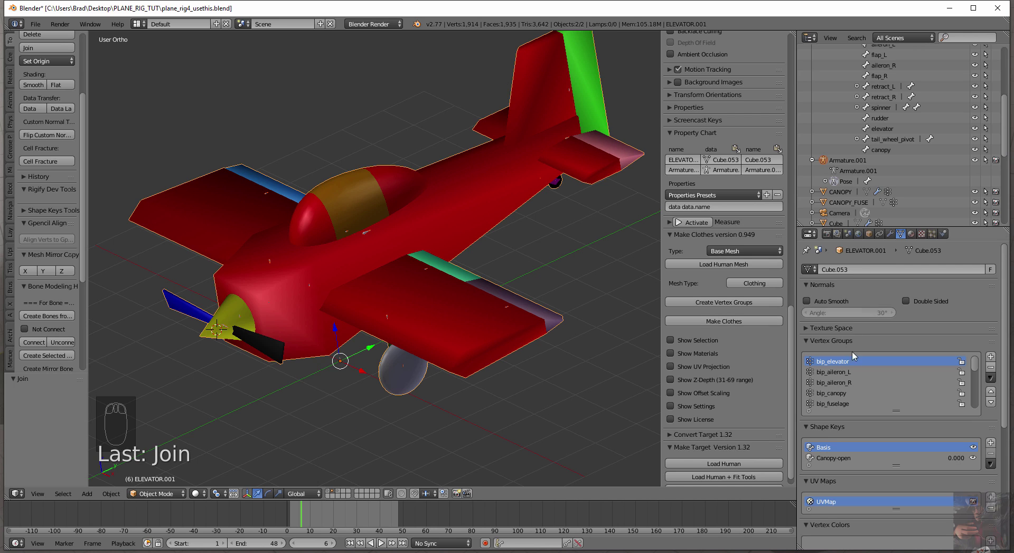
scroll(856, 369, "down", 2)
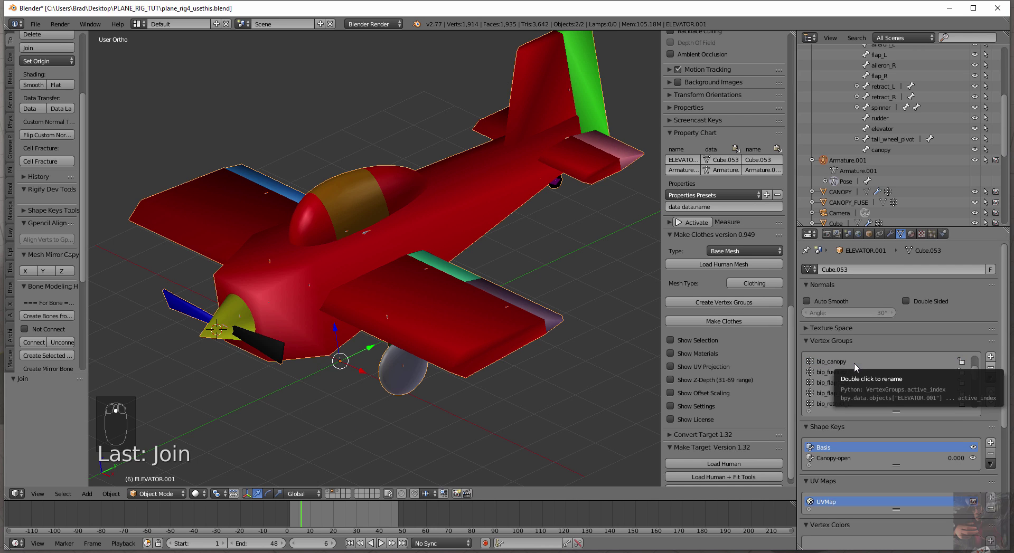
scroll(860, 383, "down", 2)
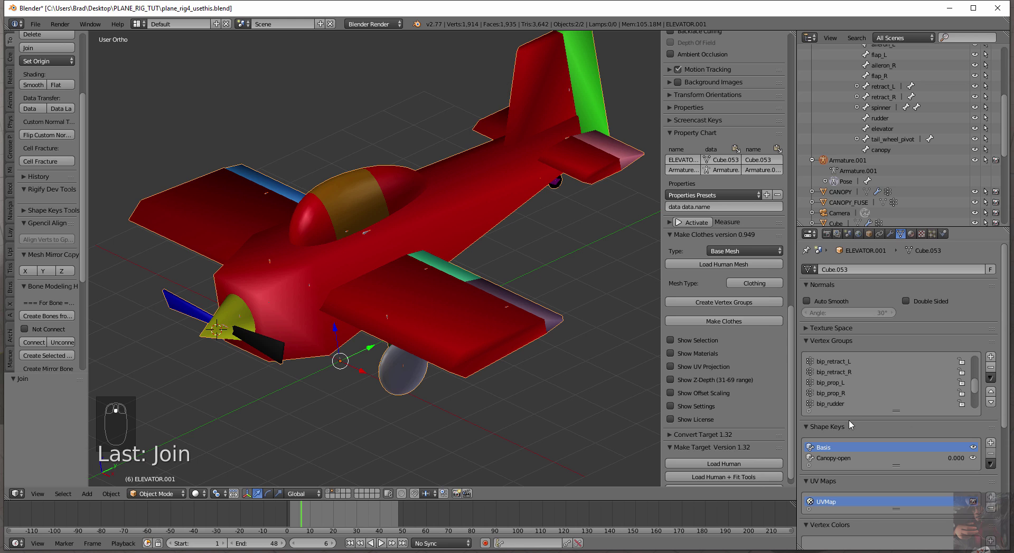
scroll(851, 393, "down", 4)
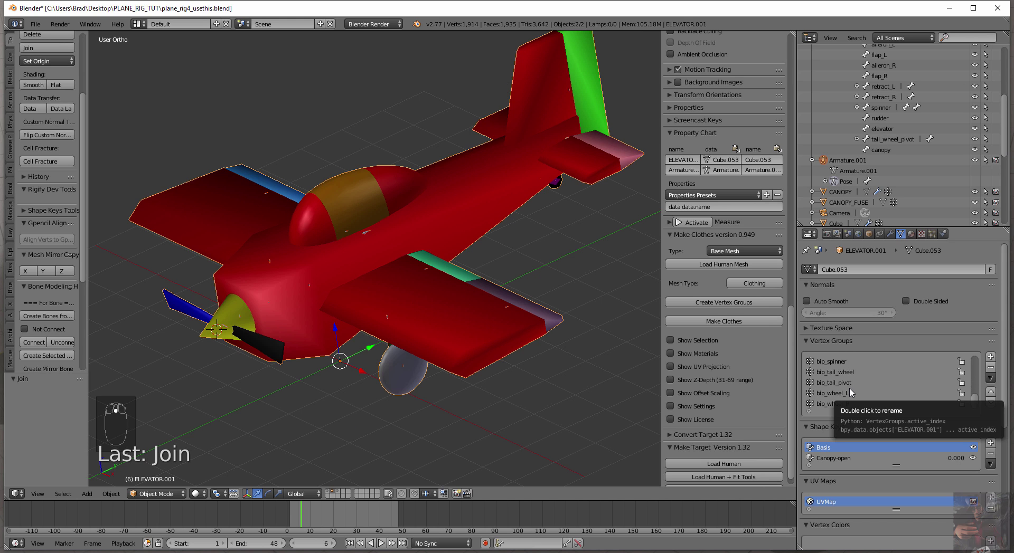
- Test-rotate the left aileron, left flap and spinner bones of the armature, cancelling each rotation
right_click(506, 308)
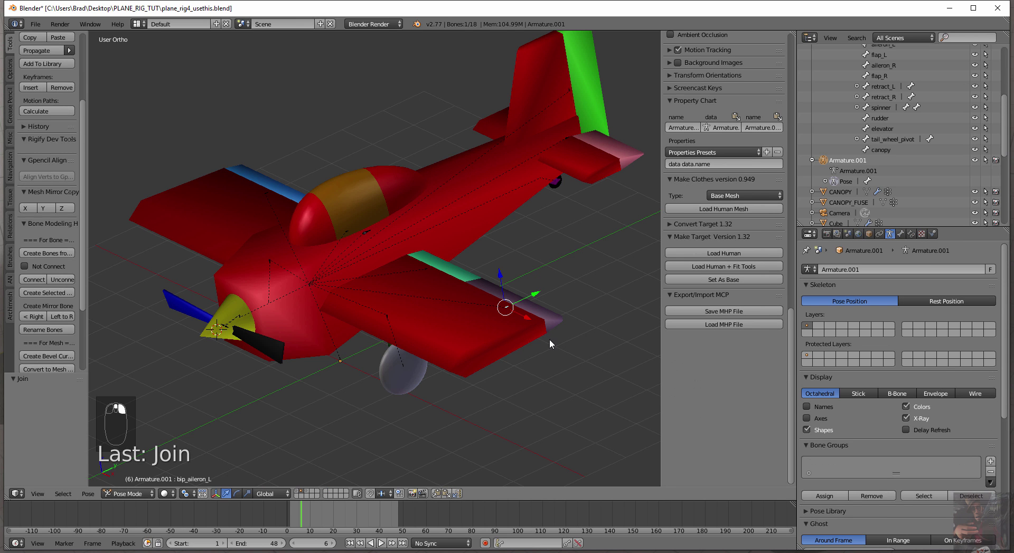
key("r")
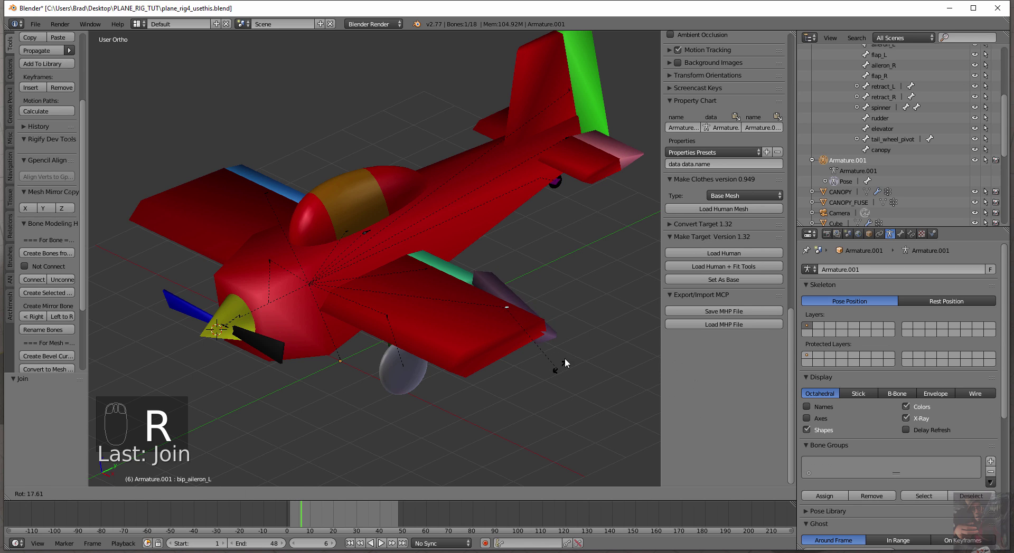
right_click(575, 375)
right_click(423, 270)
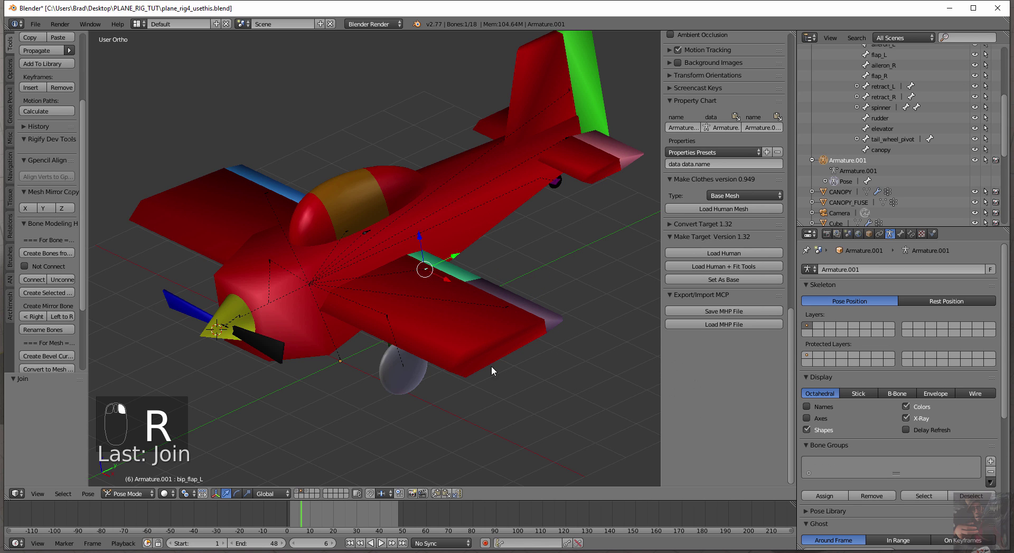
key("r")
right_click(490, 310)
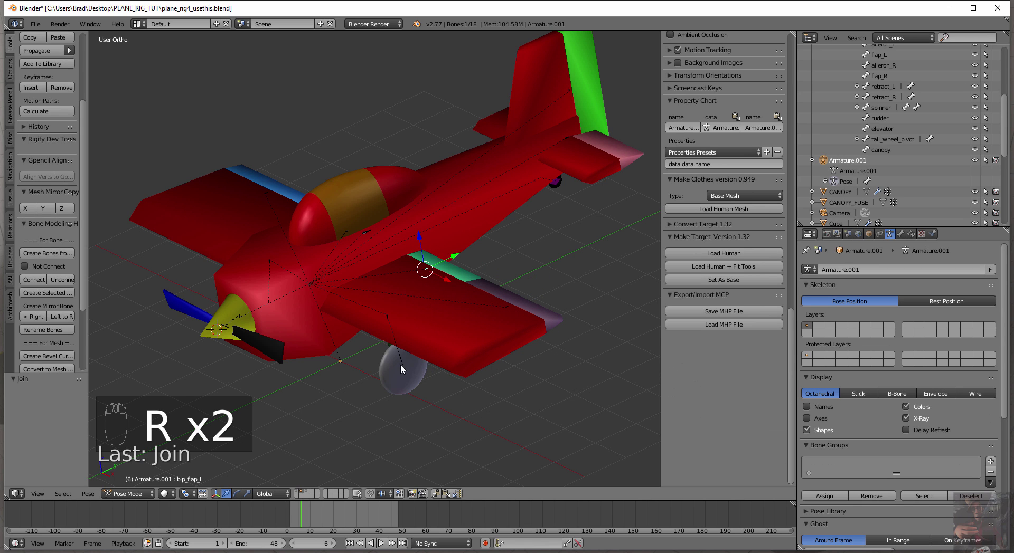
right_click(444, 404)
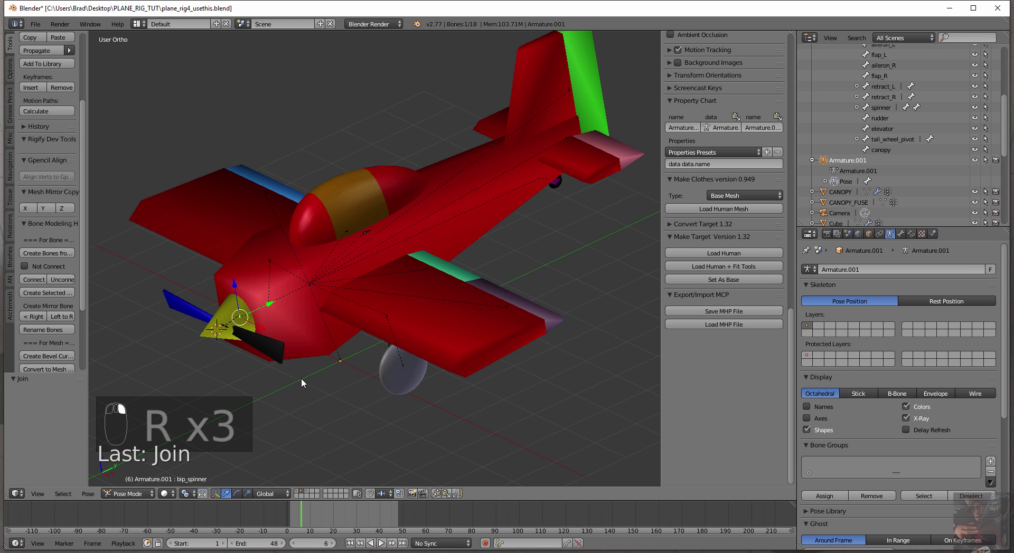
key("r")
right_click(359, 415)
- Select the joined plane mesh in place of the armature, with the whole plane in view
mouse_move(466, 243)
middle_mouse_down()
mouse_move(453, 217)
mouse_move(449, 244)
middle_mouse_up()
scroll(470, 232, "down", 2)
scroll(469, 232, "up", 3)
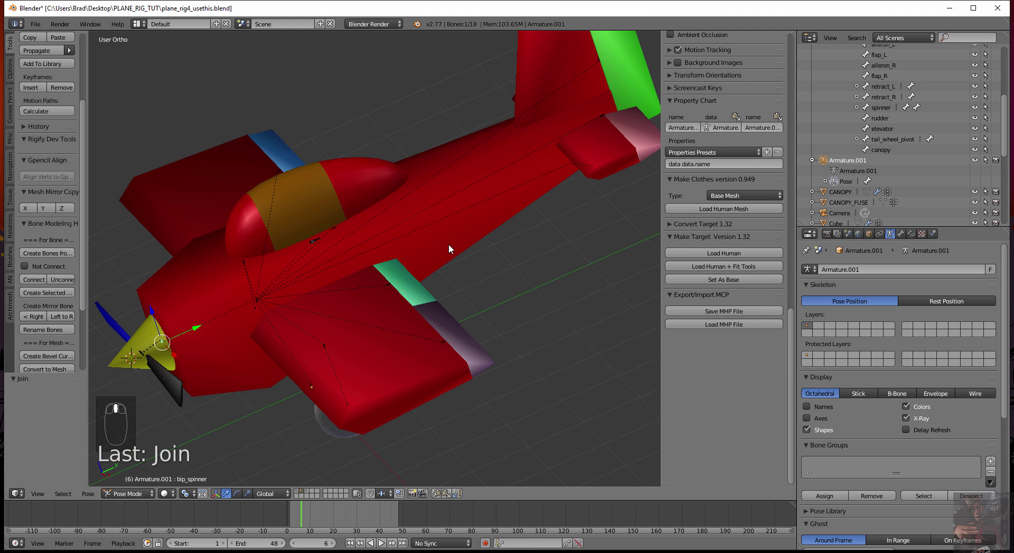
right_click(471, 234)
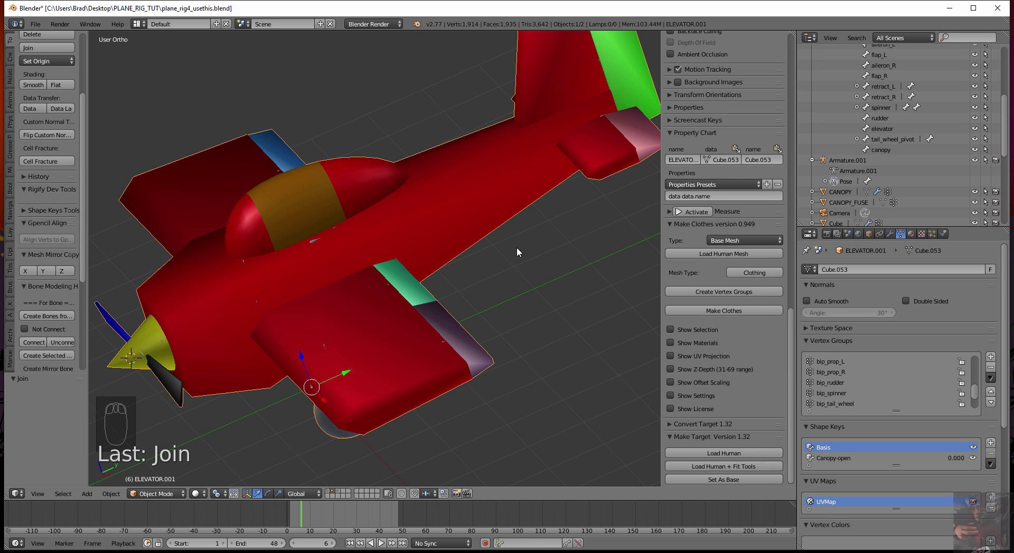
scroll(517, 251, "down", 5)
middle_click_drag(495, 149, 728, 50)
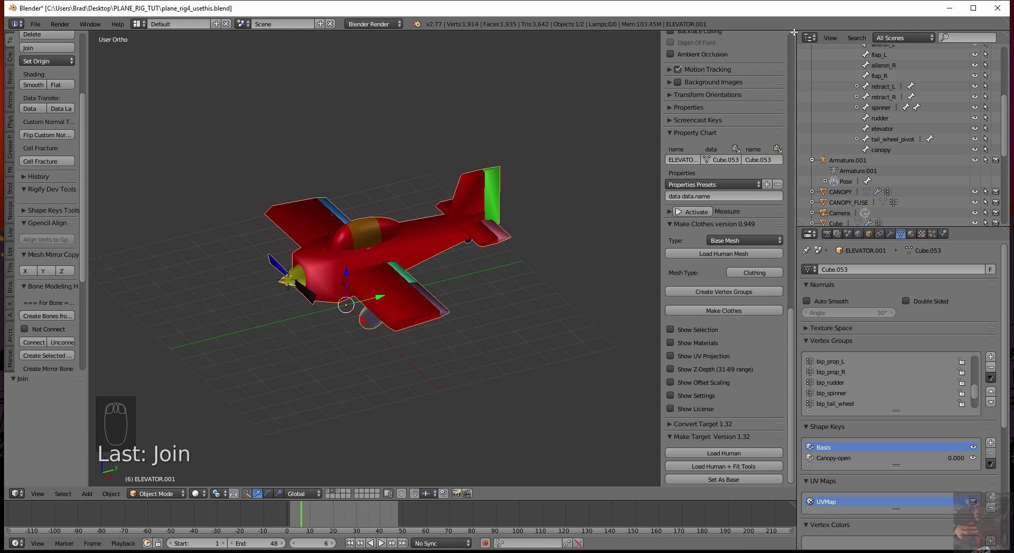
- Split the 3D view vertically and change the new area to the UV/Image Editor
left_click_drag(790, 33, 520, 259)
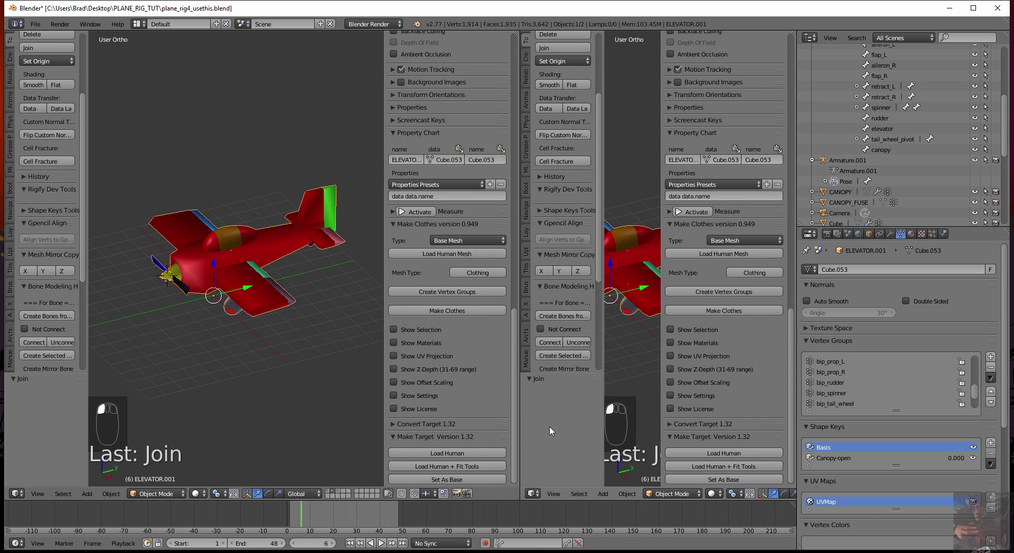
left_click(534, 494)
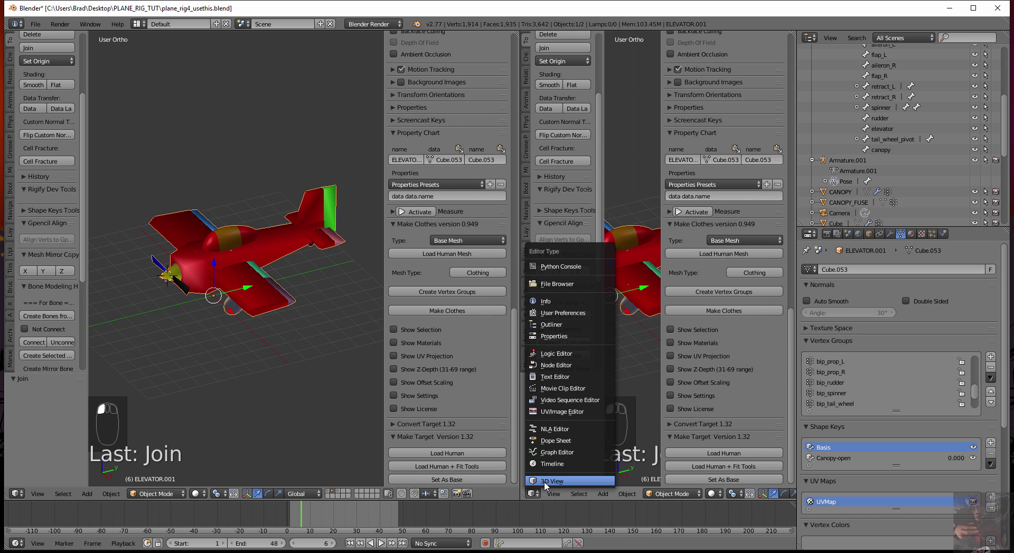
left_click(553, 412)
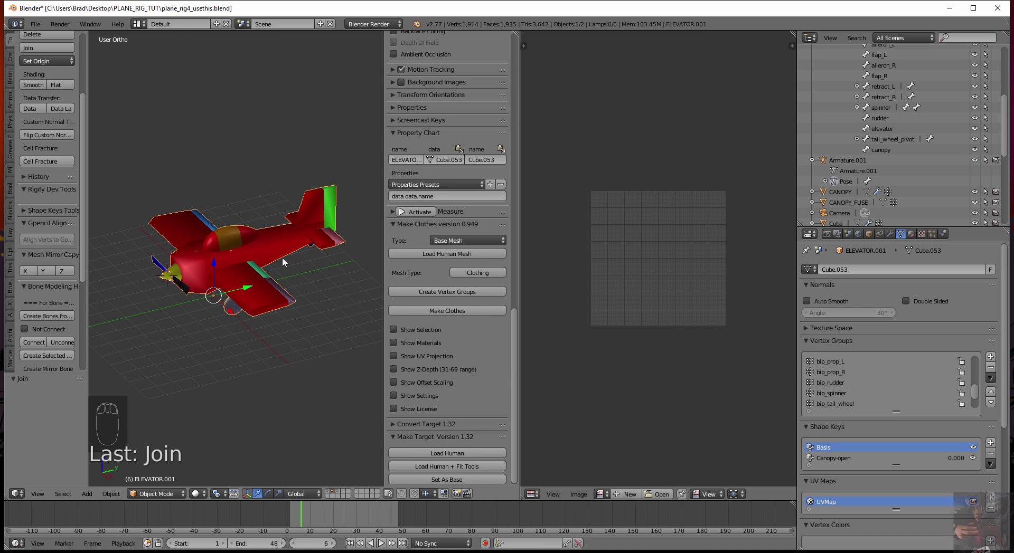
- Switch the joined plane mesh to Edit Mode and inspect its UV layout beside the model
key("Tab")
scroll(293, 298, "up", 5)
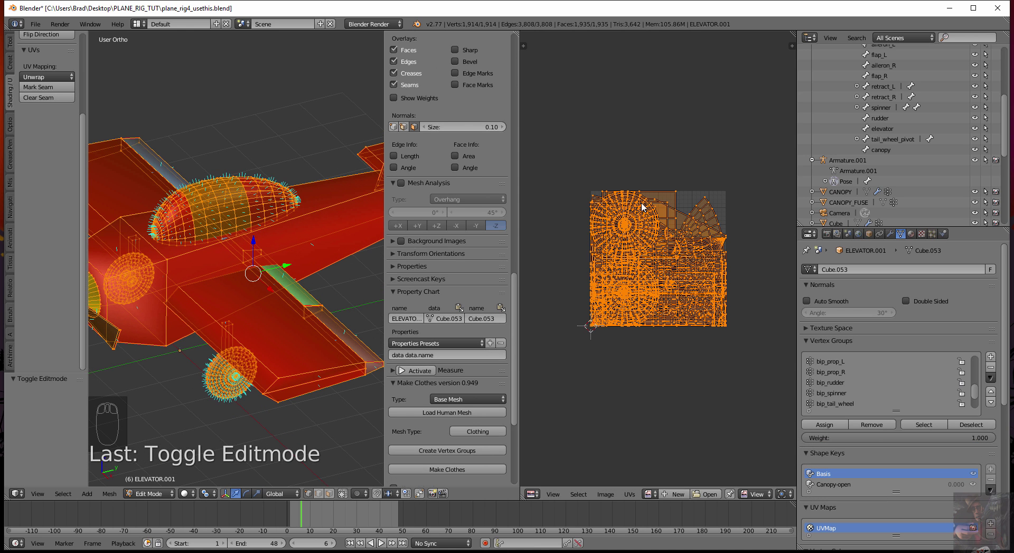
scroll(654, 236, "down", 2)
scroll(654, 236, "up", 1)
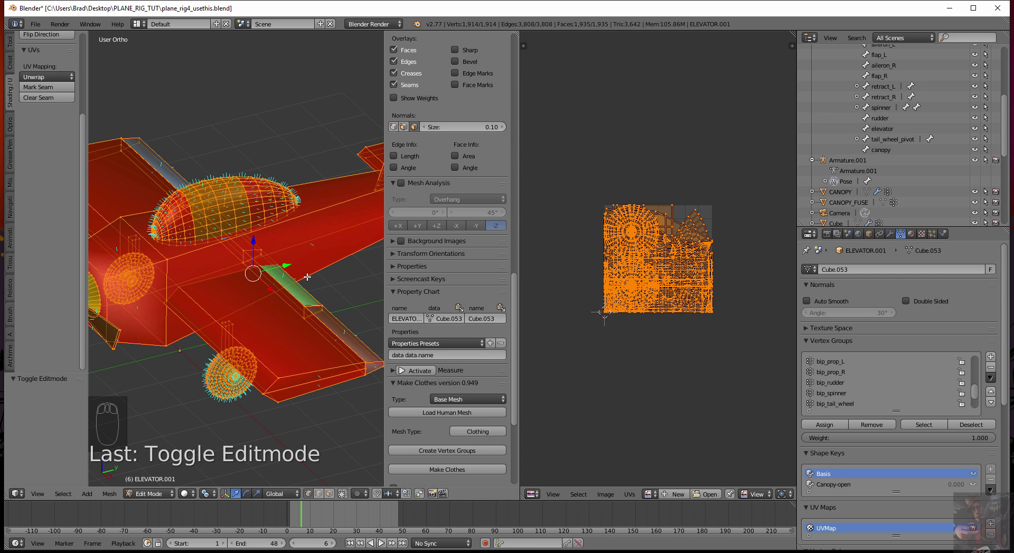
- Examine the plane mesh from several angles in Edit Mode, with its geometry deselected
scroll(308, 277, "down", 4)
middle_click_drag(303, 274, 304, 252)
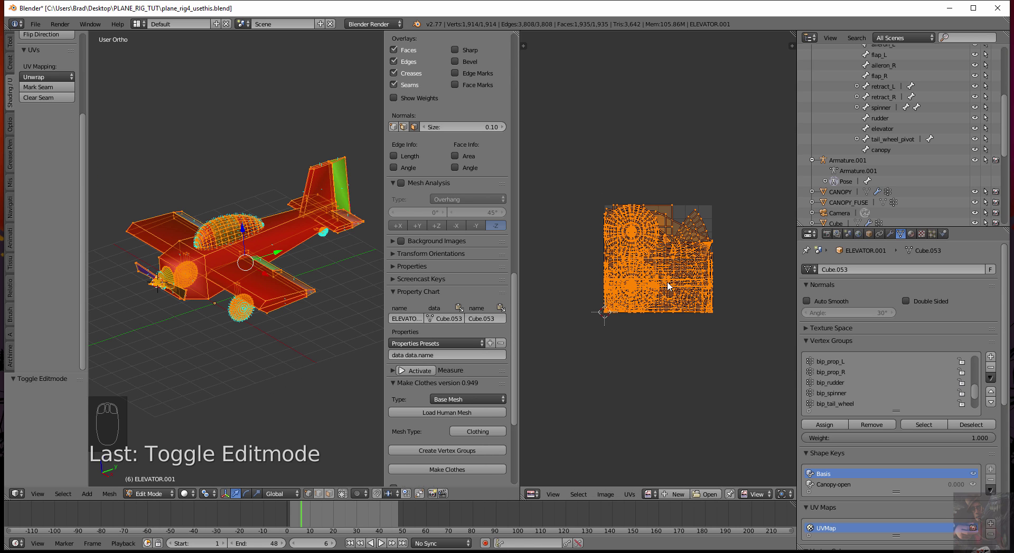
scroll(337, 304, "up", 4)
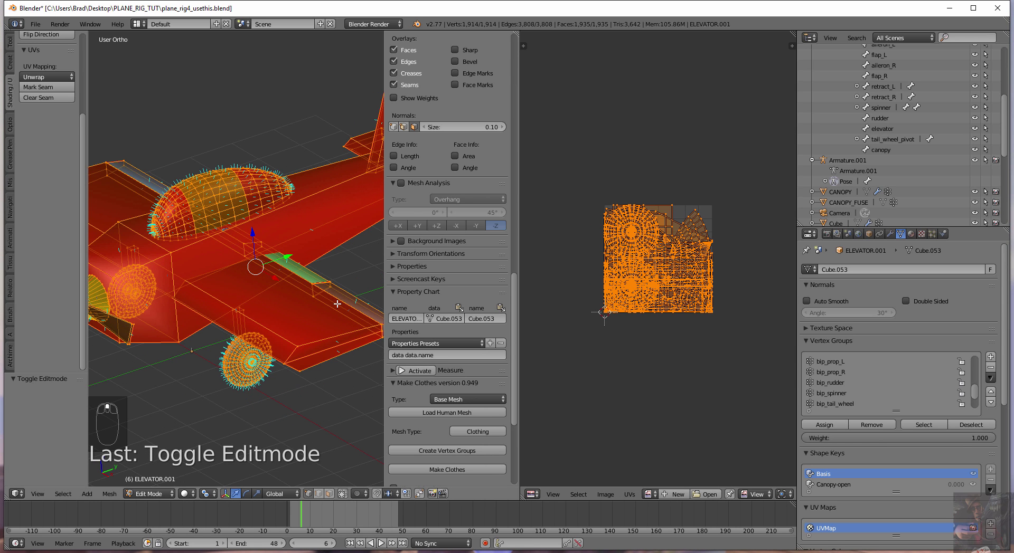
key("z")
key("z")
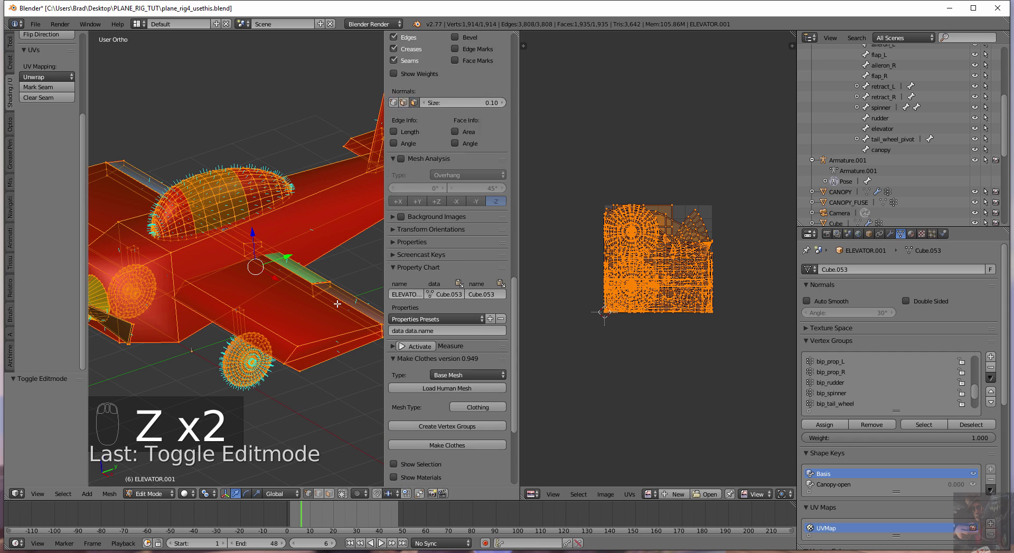
key("a")
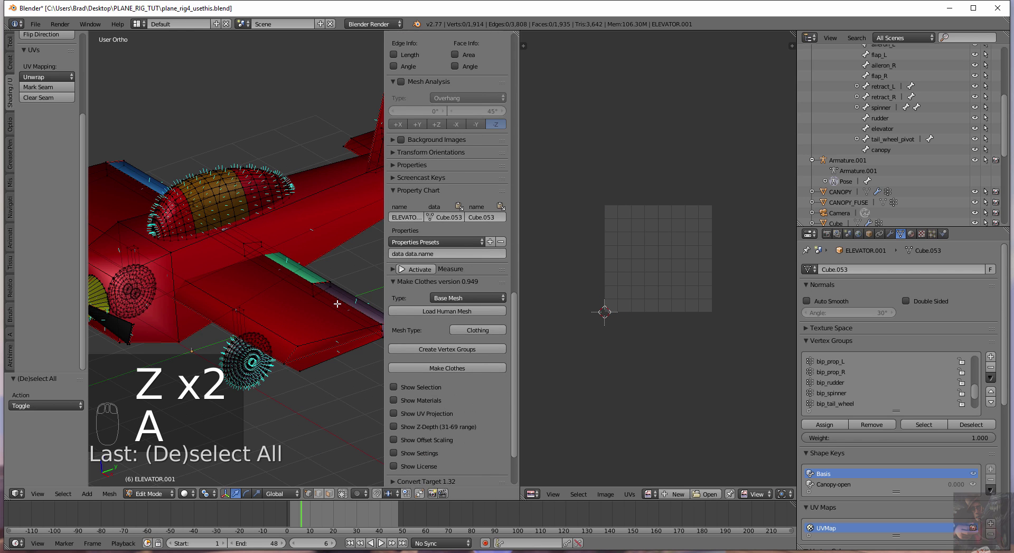
middle_click_drag(338, 304, 181, 308)
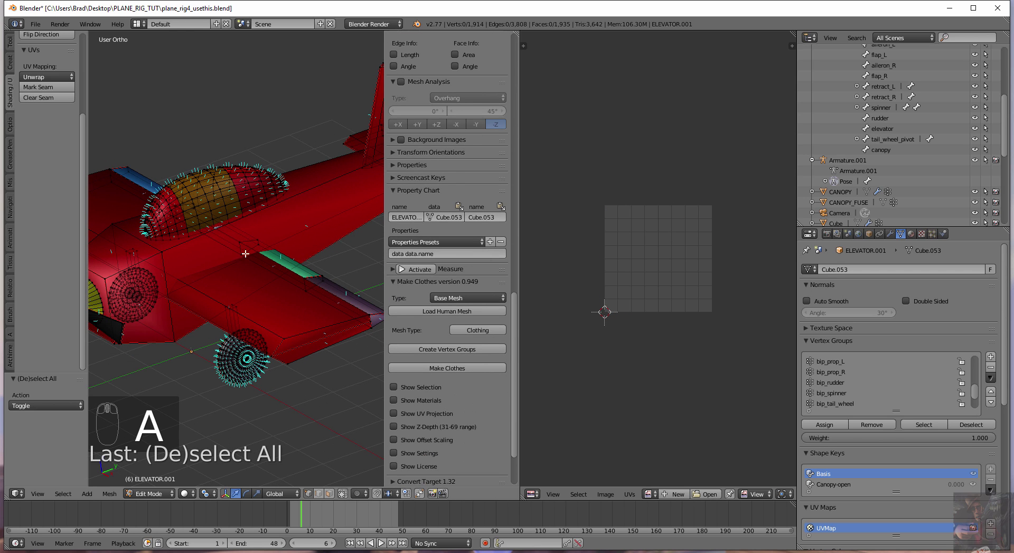
scroll(275, 248, "down", 4)
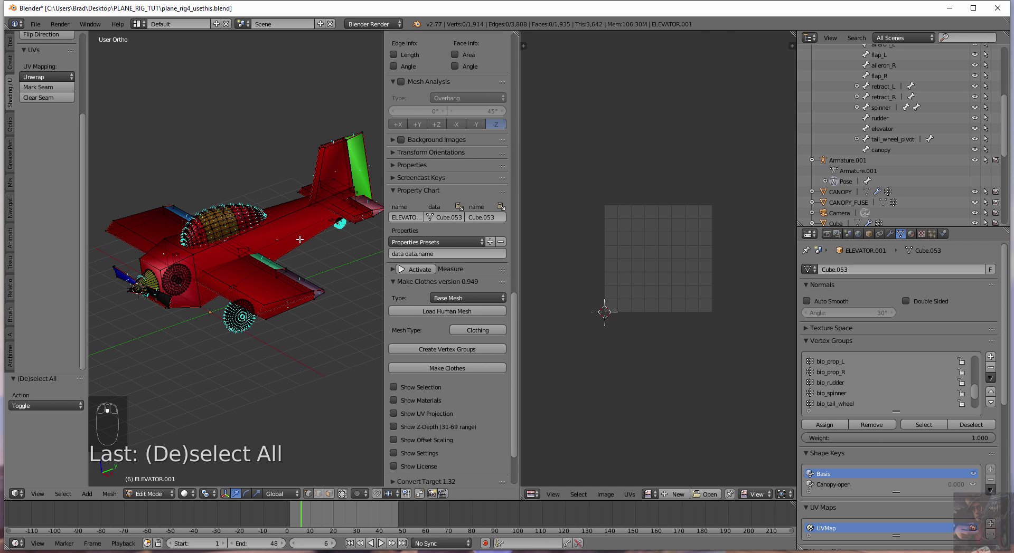
- Unwrap the entire plane mesh with the angle-based method and an island margin of 0.039
key("a")
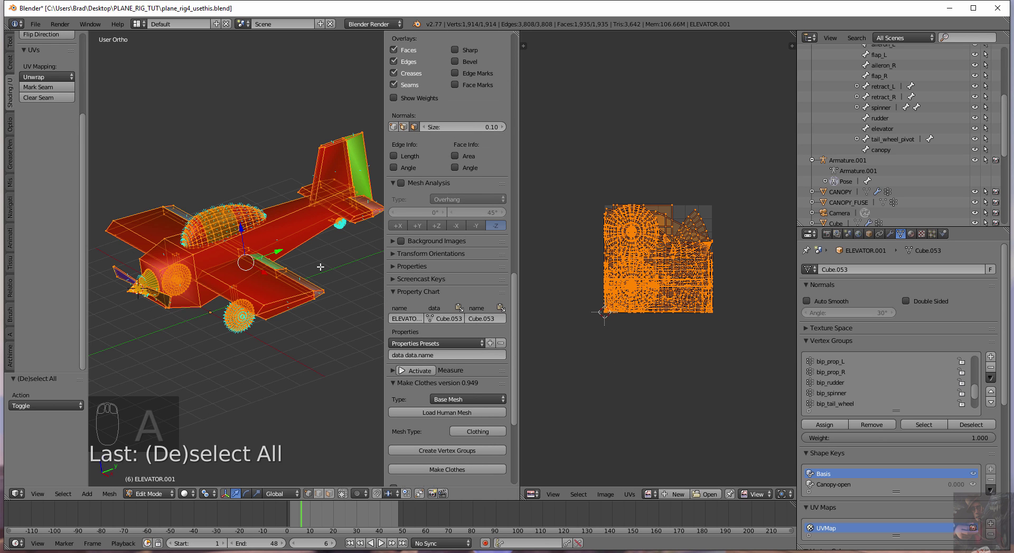
key("u")
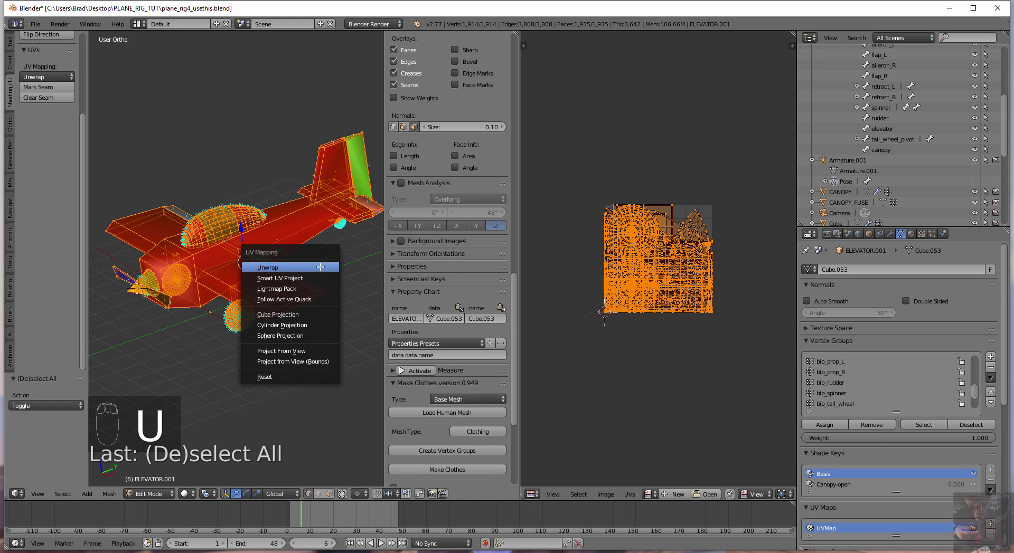
left_click(320, 267)
scroll(645, 325, "up", 3)
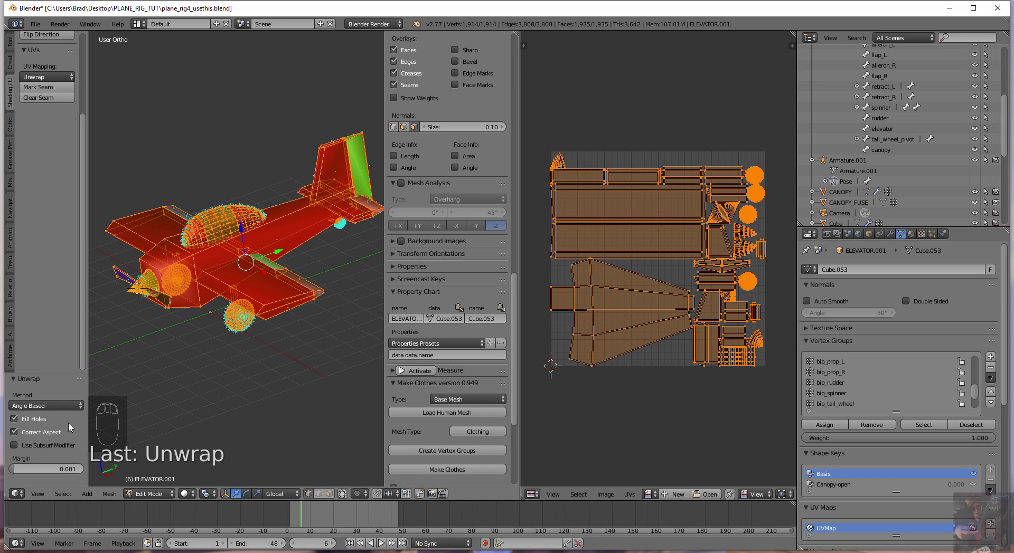
left_click(62, 472)
left_click_drag(61, 471, 64, 472)
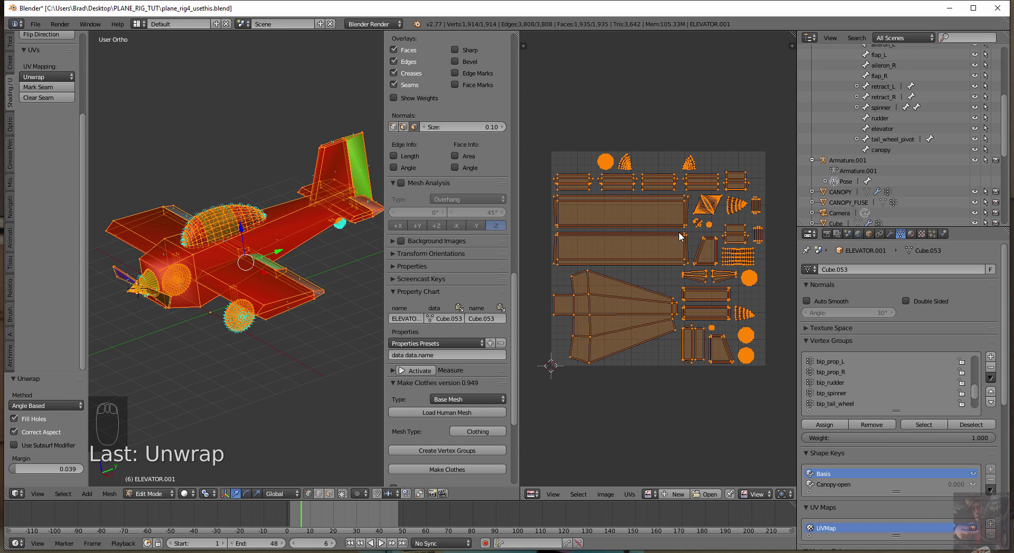
key("p")
key("p")
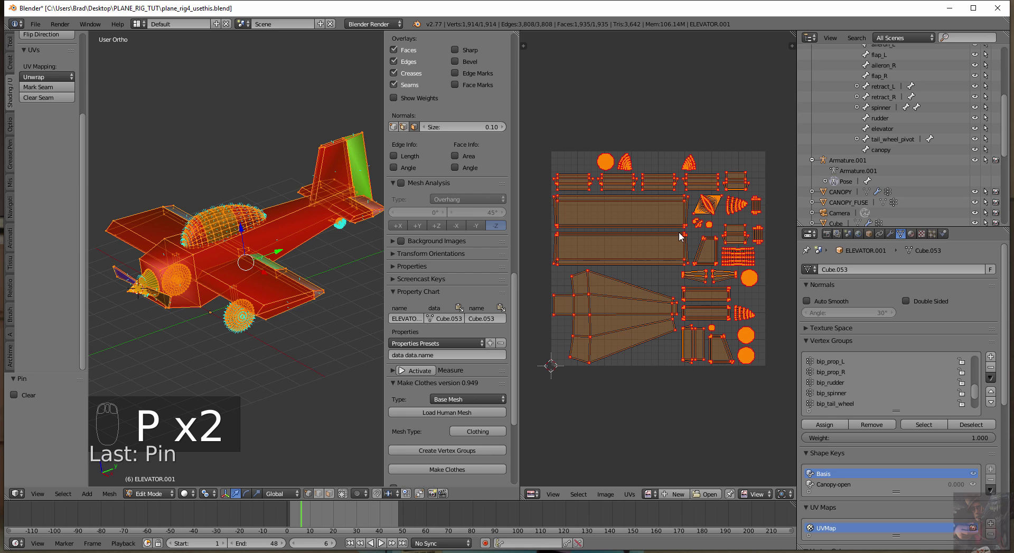
key("ctrl+z")
key("ctrl+z")
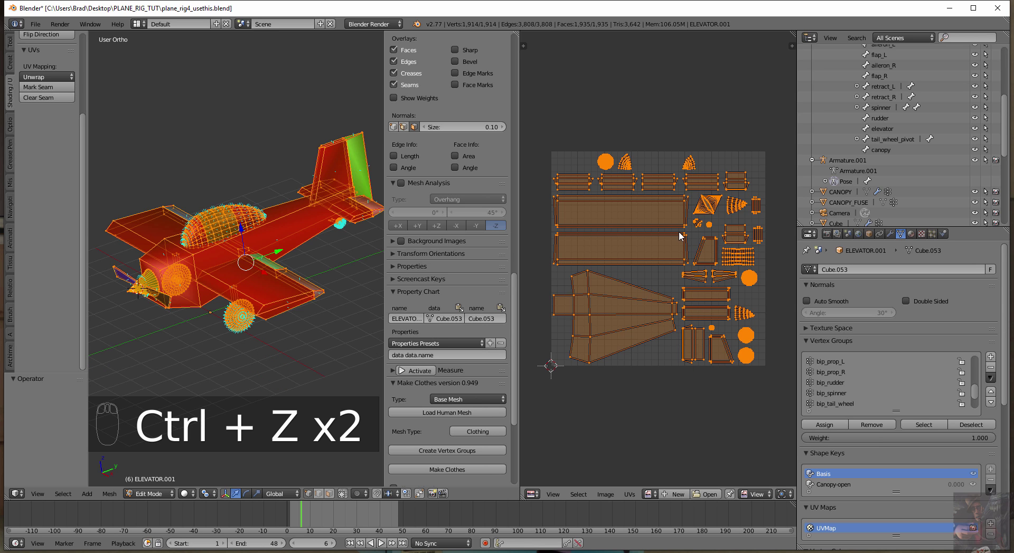
- Pack the plane's UV islands repeatedly, with rotation allowed and a 0.039 margin, to tighten the layout
key("ctrl+p")
key("ctrl+p")
key("ctrl+p")
key("ctrl+p")
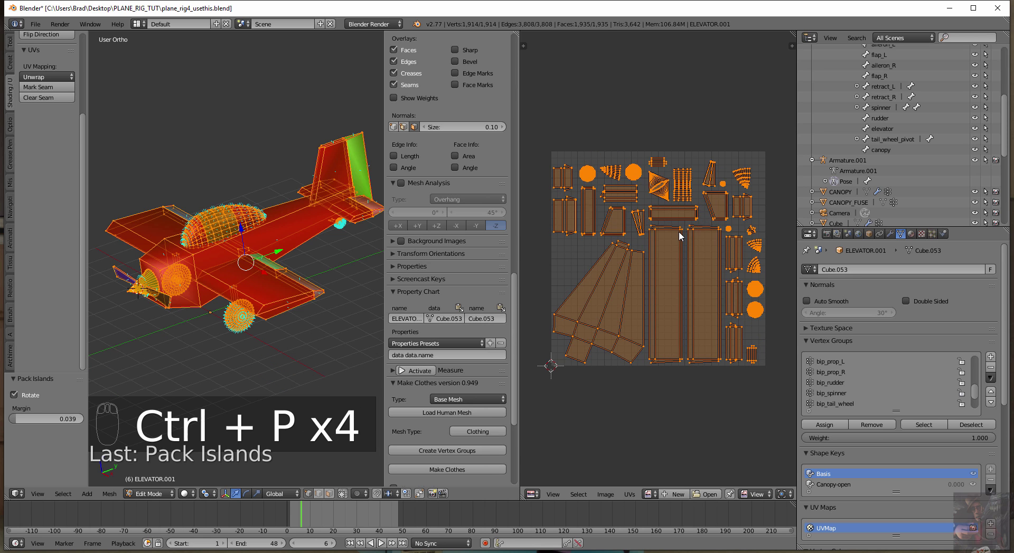
key("ctrl+p")
key("ctrl+p")
key("ctrl+p")
key("ctrl+p")
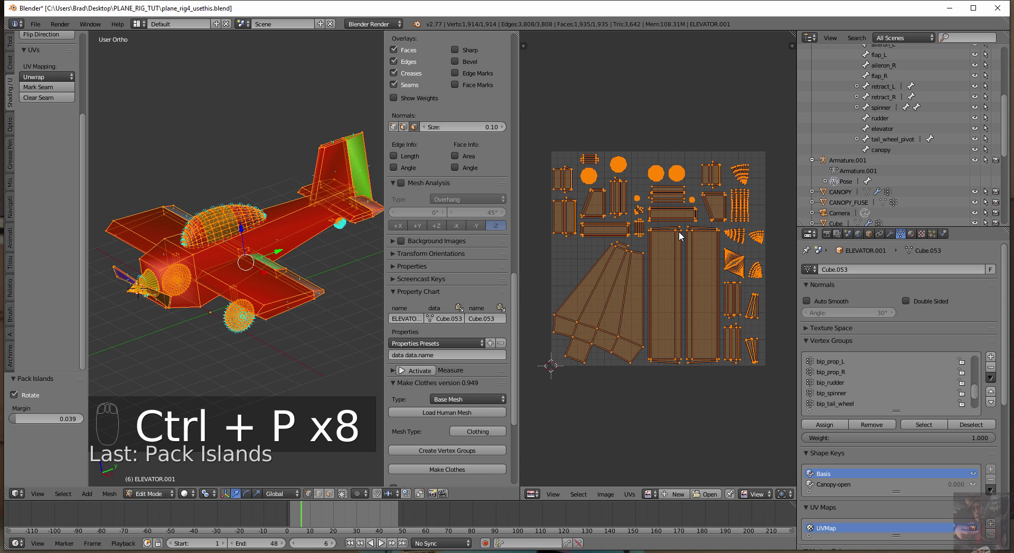
key("ctrl+p")
key("ctrl+p")
key("ctrl+p")
key("ctrl+p")
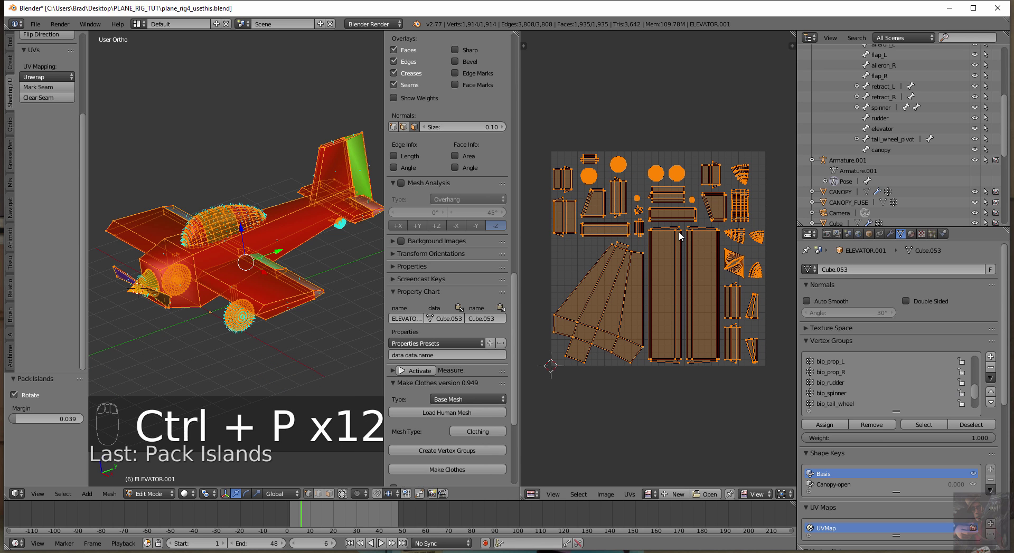
key("ctrl+p")
key("ctrl+p")
key("ctrl+p")
key("ctrl+p")
key("ctrl+p")
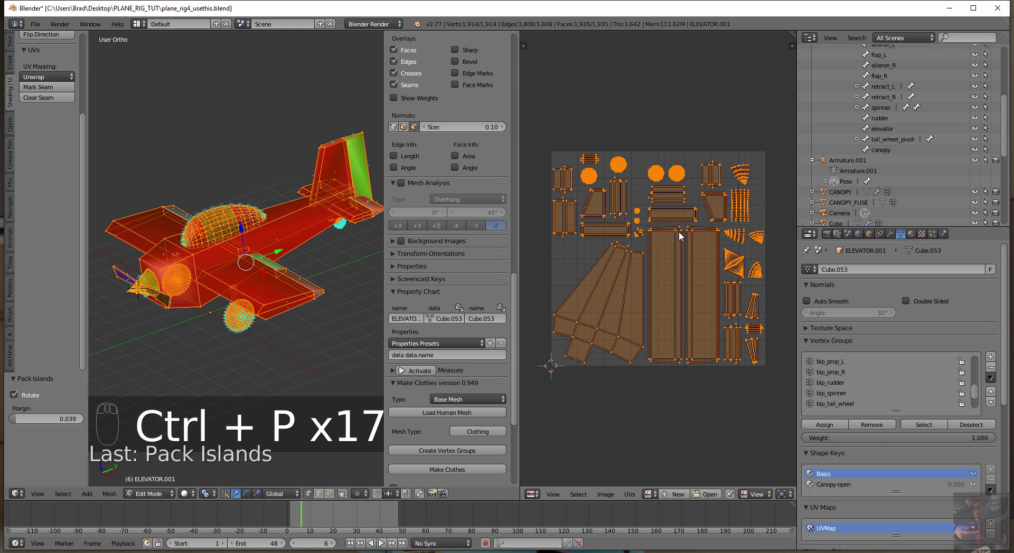
key("ctrl+p")
key("ctrl+p")
key("ctrl+p")
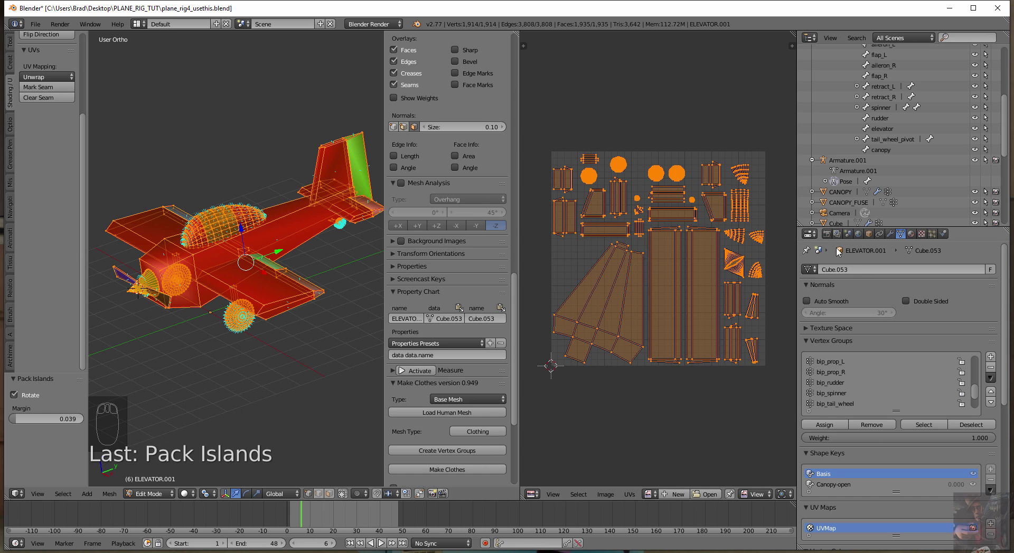
- Create a blank 1024 by 1024 px image named "plane" behind the packed UV layout
left_click(826, 235)
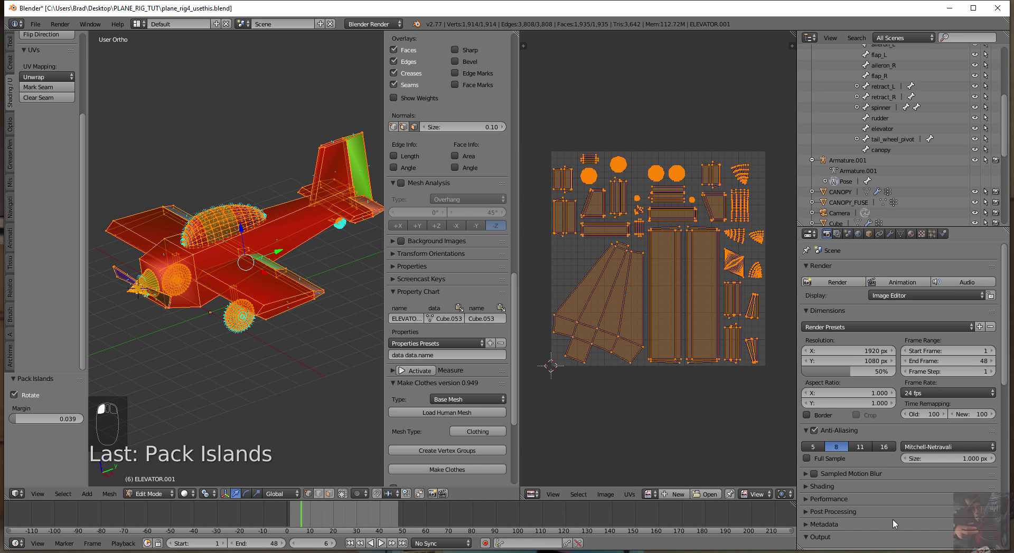
scroll(911, 492, "down", 6)
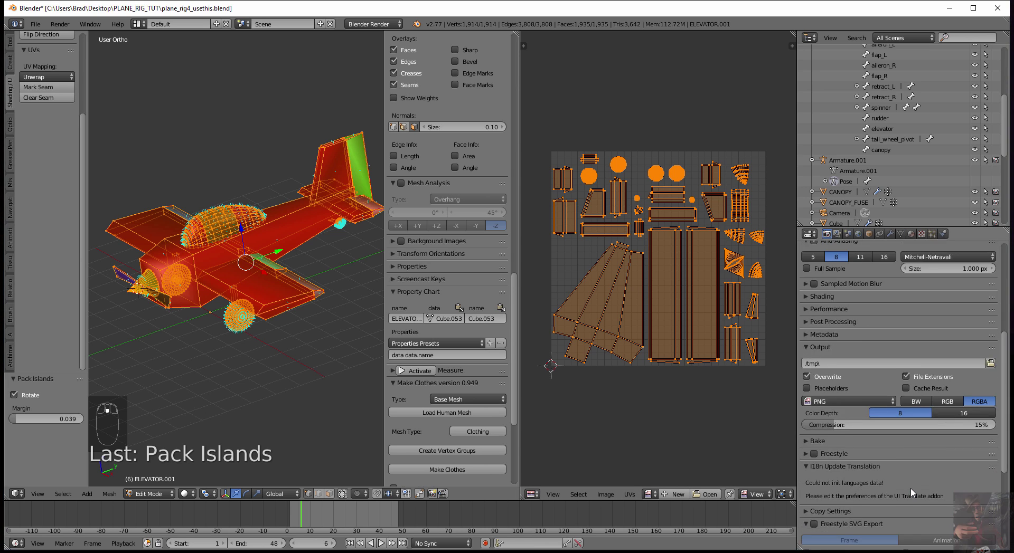
left_click(677, 495)
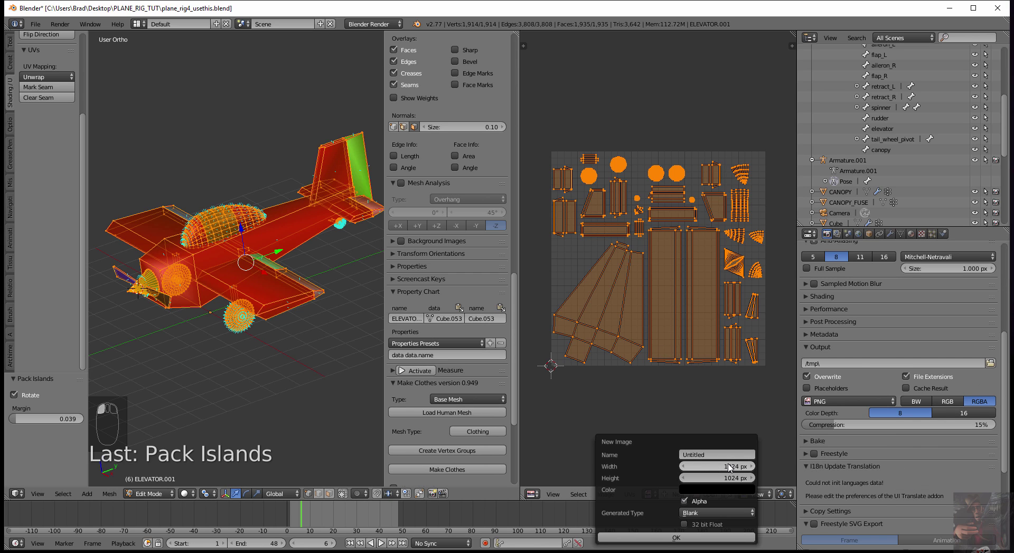
left_click(705, 455)
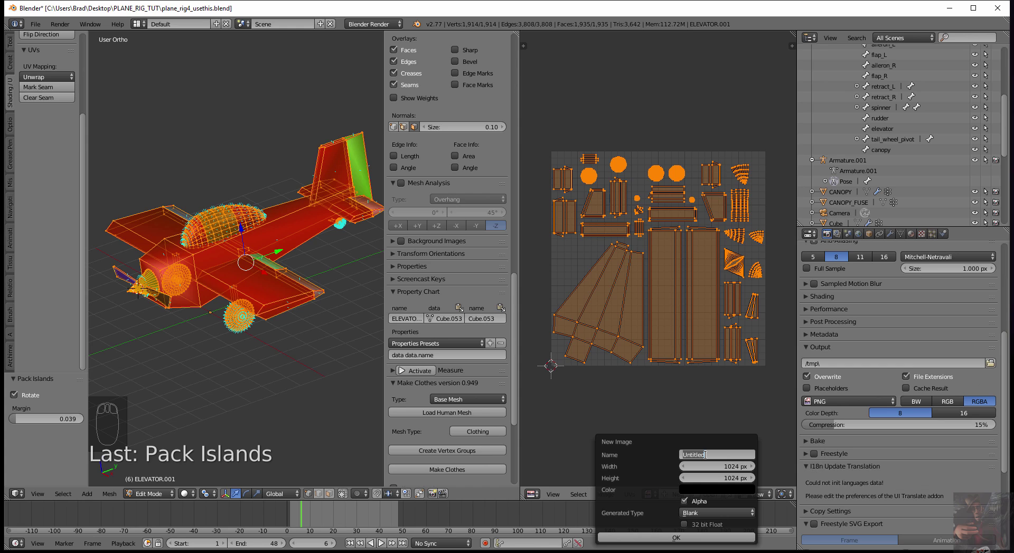
type("plane")
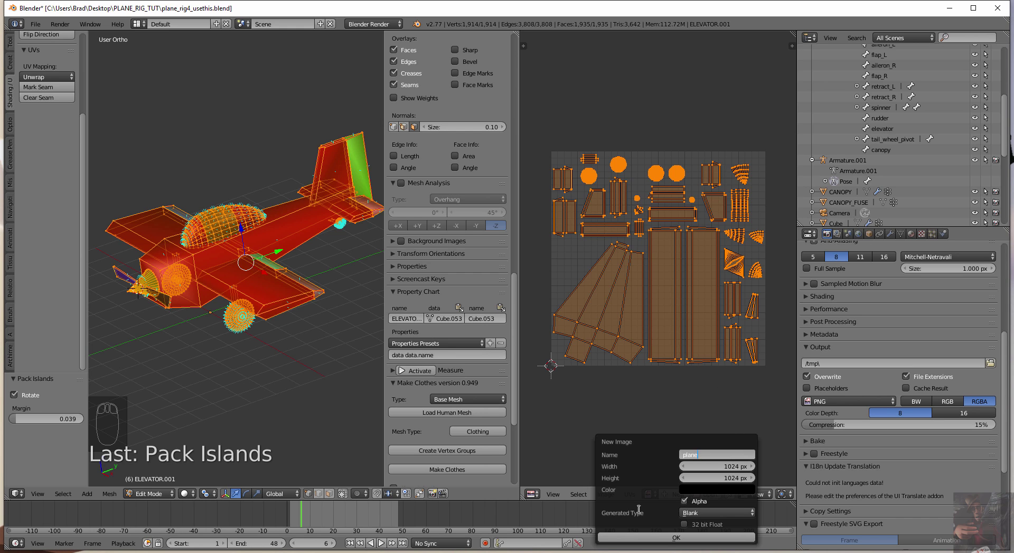
left_click(684, 537)
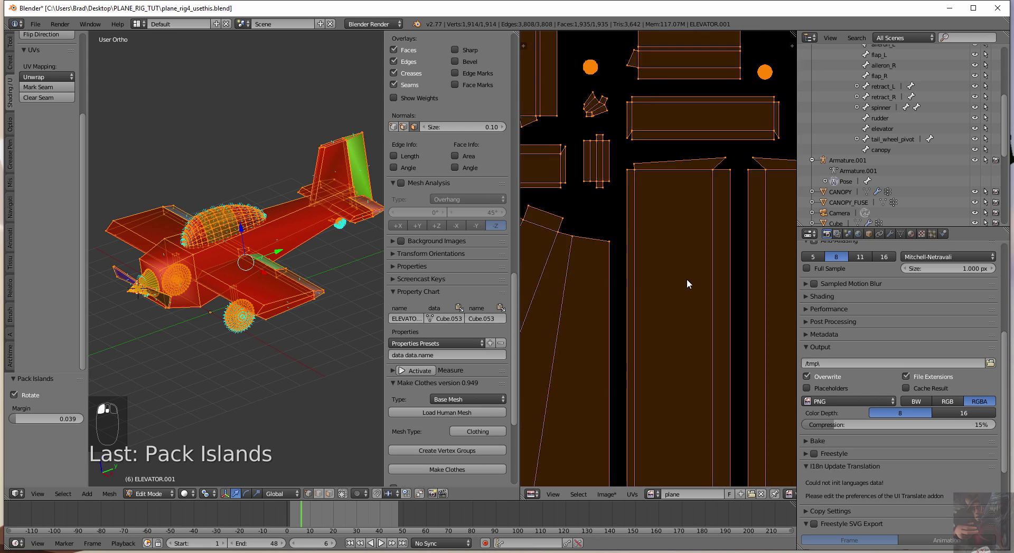
scroll(687, 279, "down", 6)
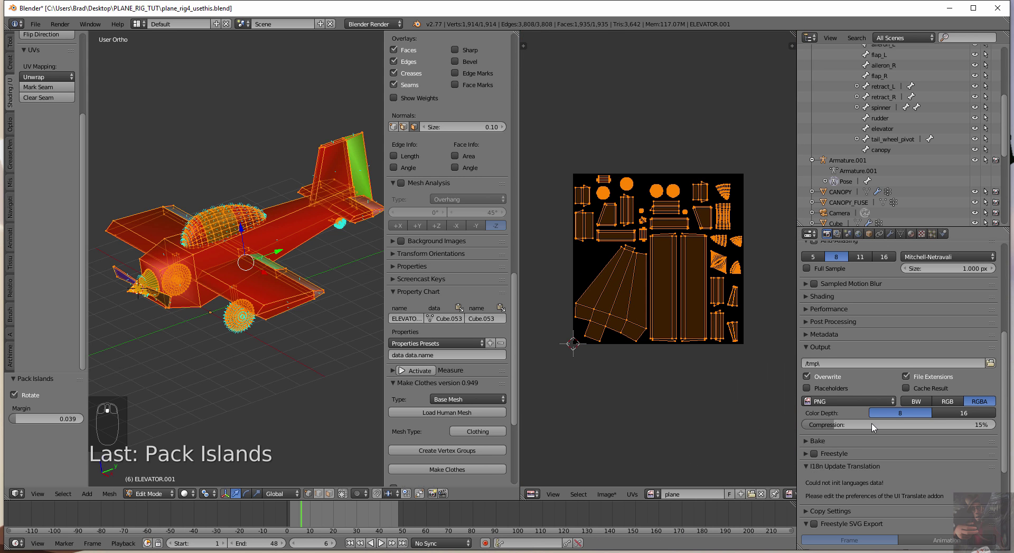
- Set the bake mode to Textures and bake the plane's material colours onto the "plane" image
scroll(872, 428, "down", 6)
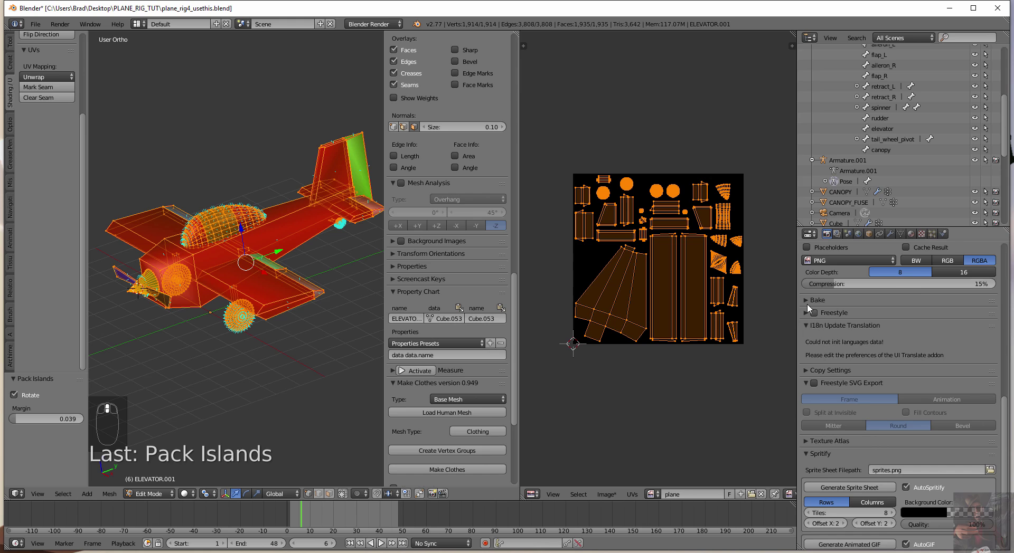
left_click(808, 300)
left_click(918, 343)
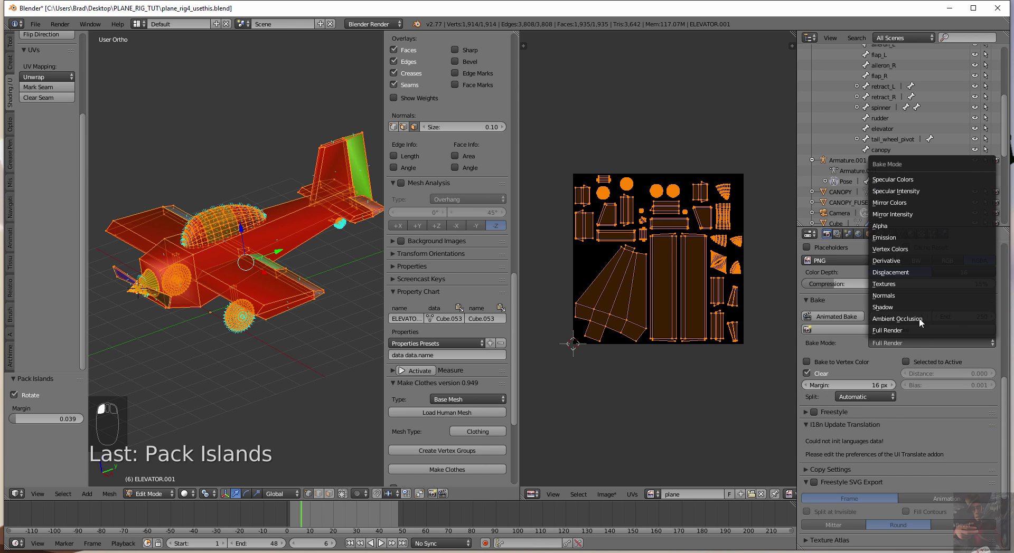
left_click(910, 285)
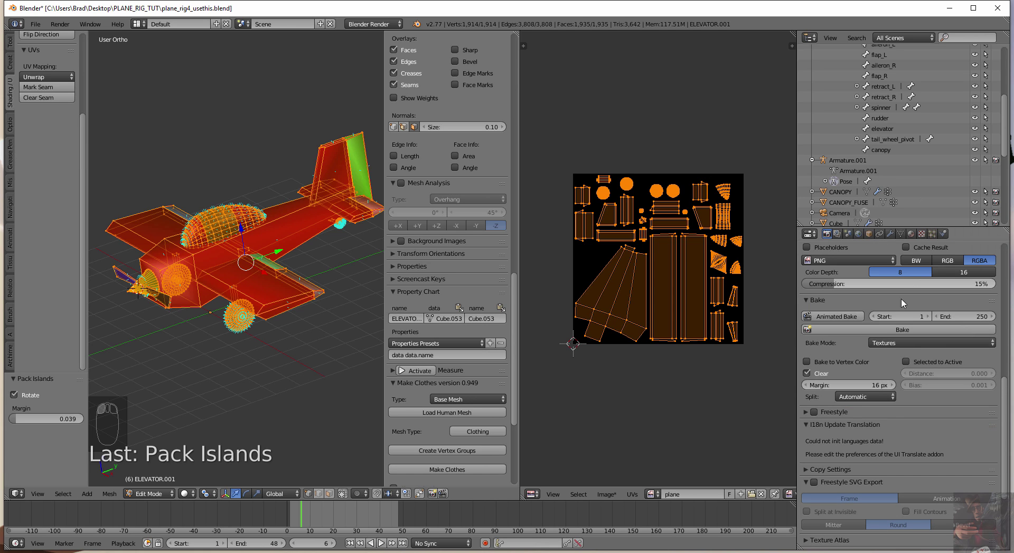
left_click(914, 331)
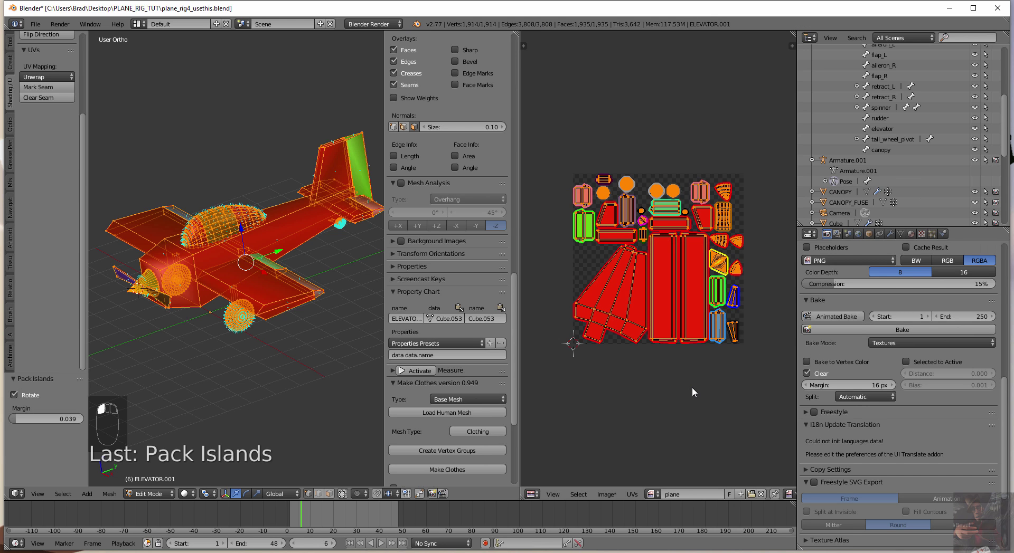
scroll(692, 387, "up", 3)
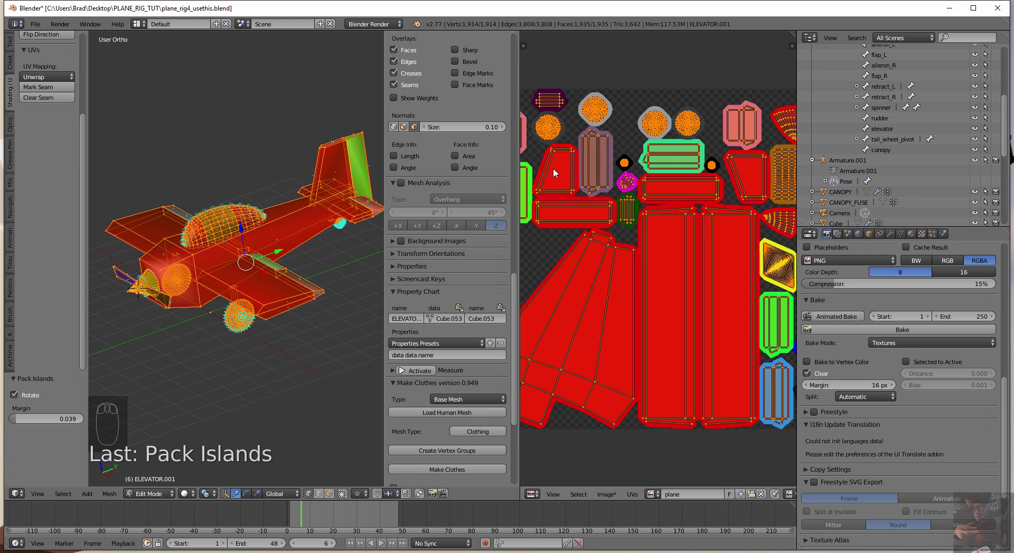
scroll(571, 200, "down", 1)
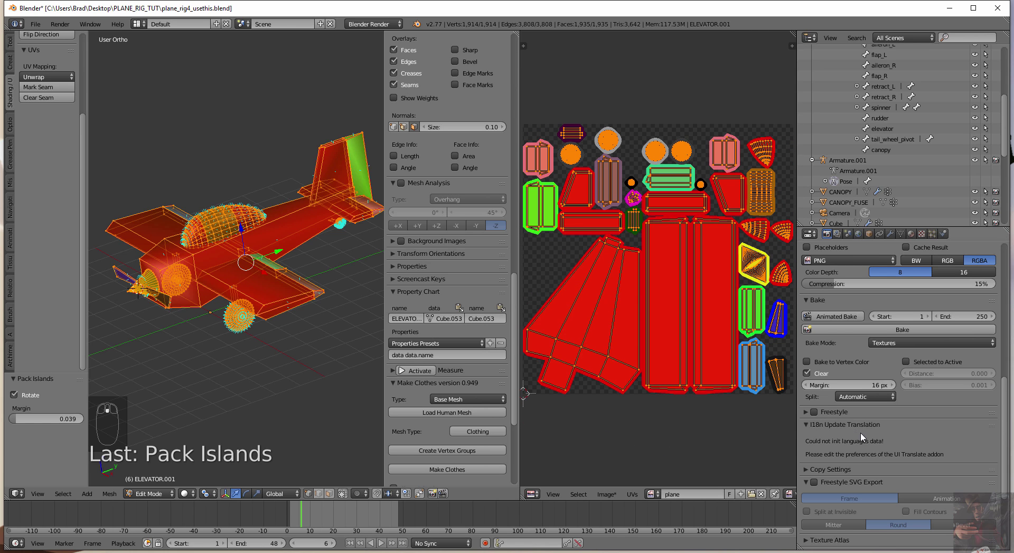
- Reduce the bake margin to 4 px and bake the texture again
left_click(805, 385)
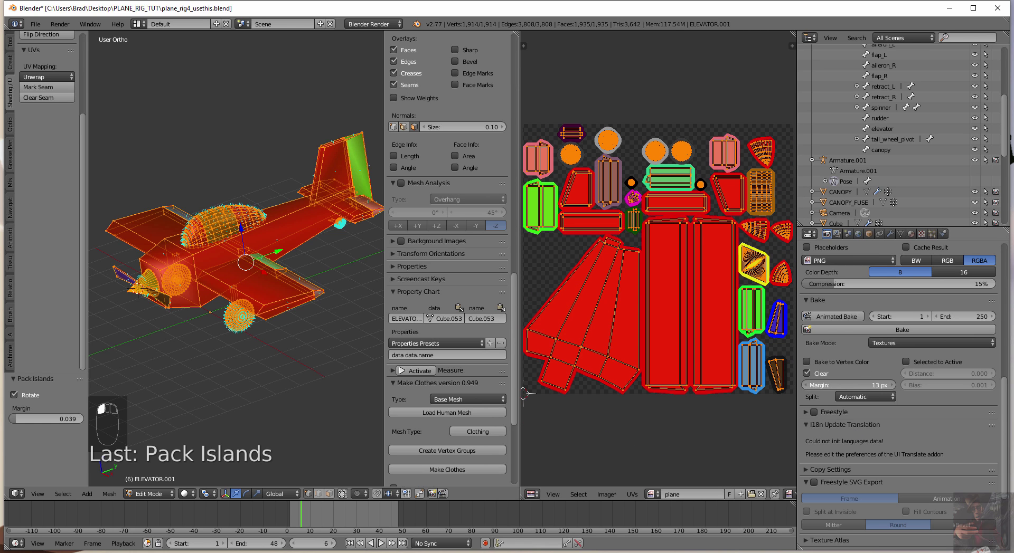
left_click(805, 385)
left_click(907, 330)
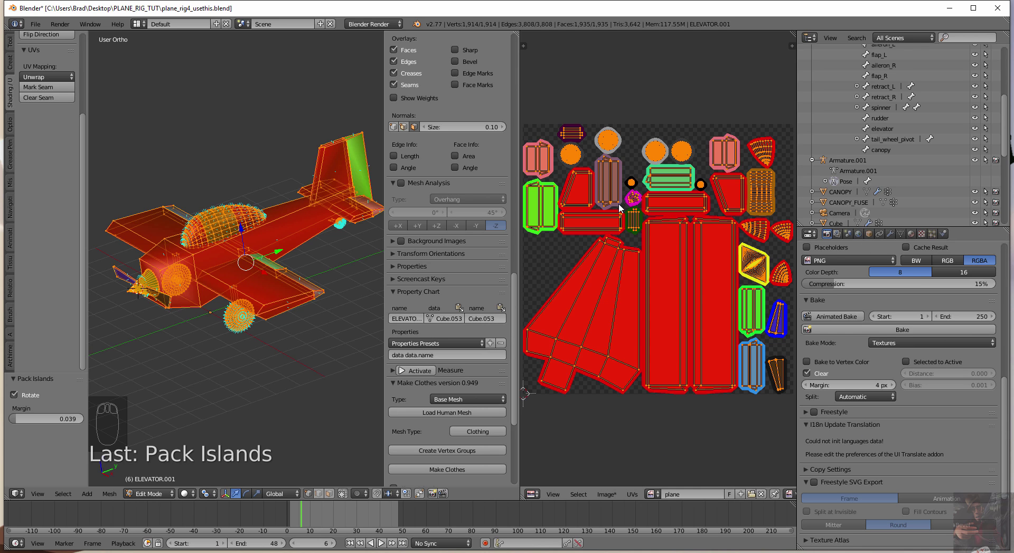
left_click(908, 330)
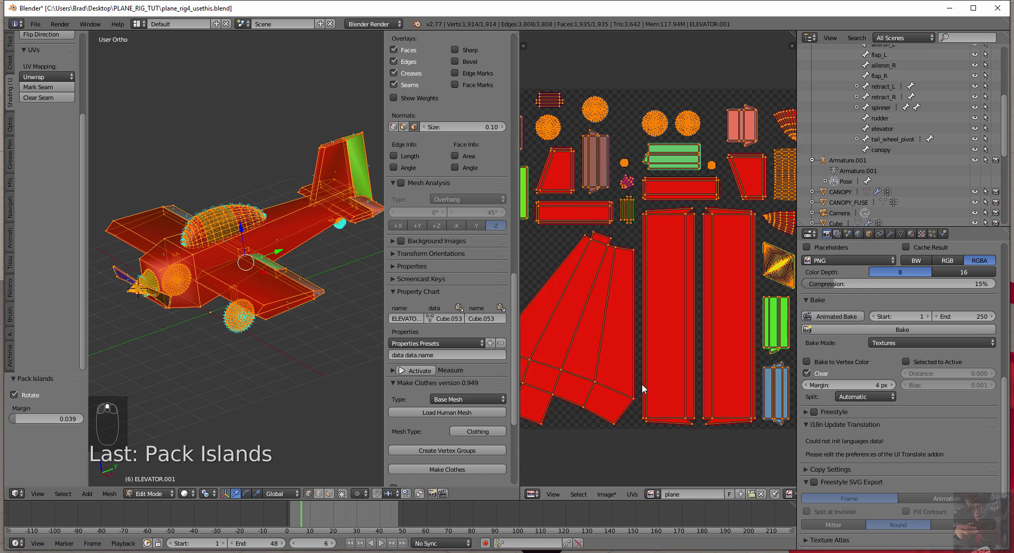
left_click(642, 384)
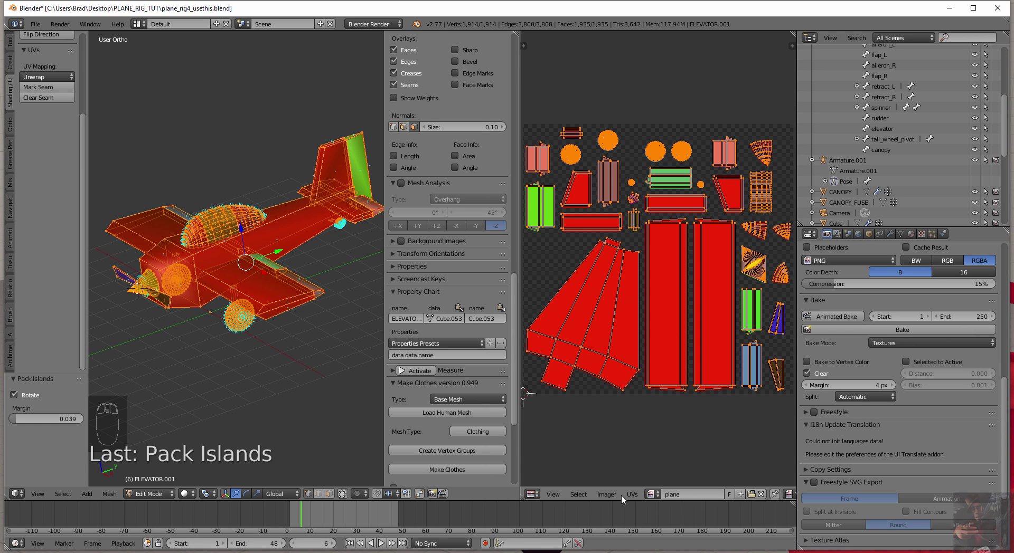
- Save the baked texture image as plane.png in the PLANE_RIG_TUT folder
left_click(606, 496)
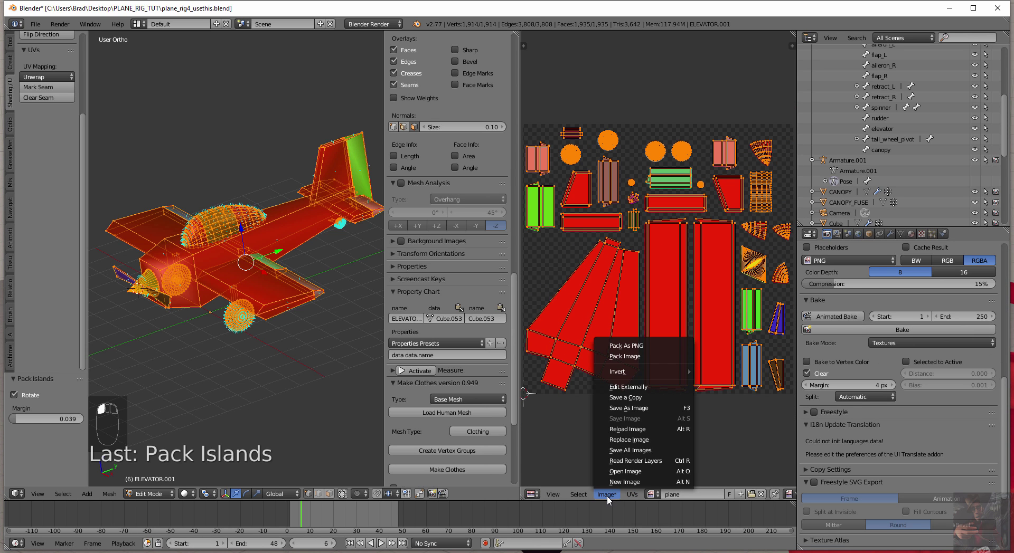
left_click(649, 410)
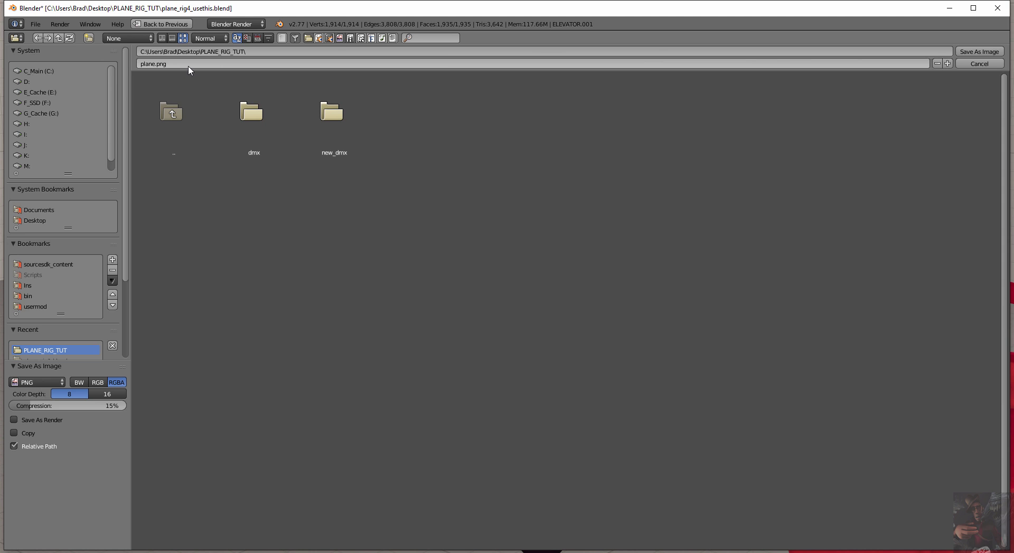
left_click(979, 51)
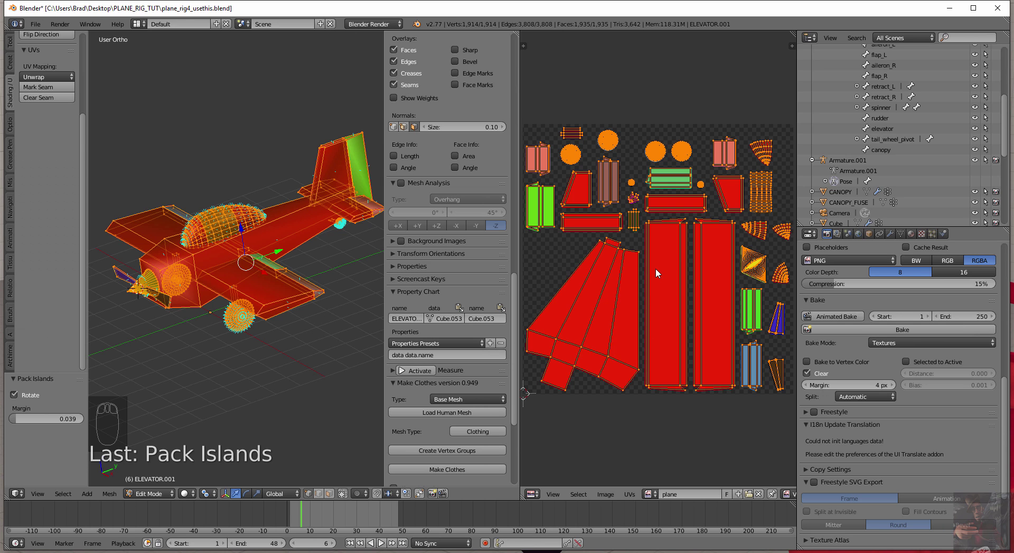
- Leave mesh editing and delete the rootbone beneath the plane from Armature.001
key("Tab")
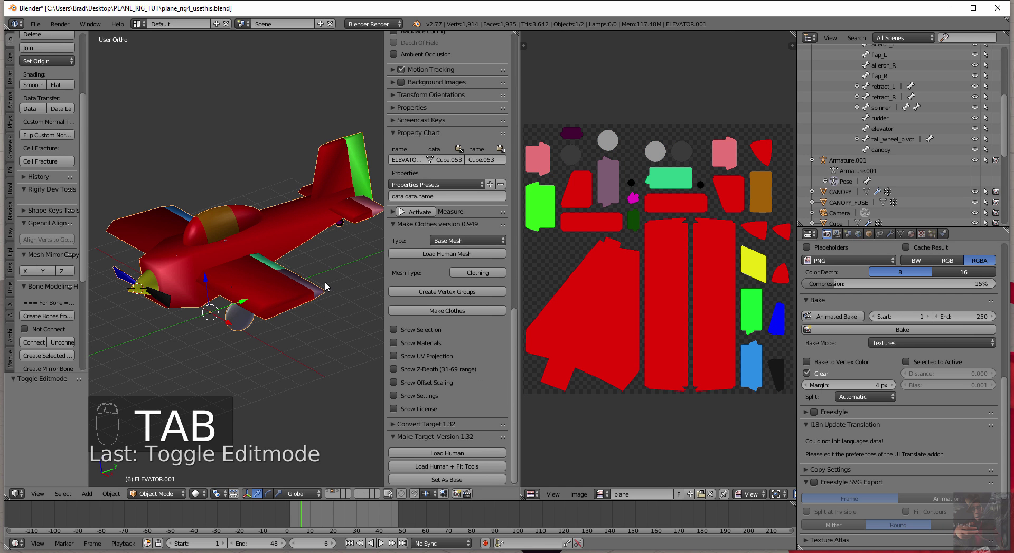
middle_click_drag(324, 281, 231, 191)
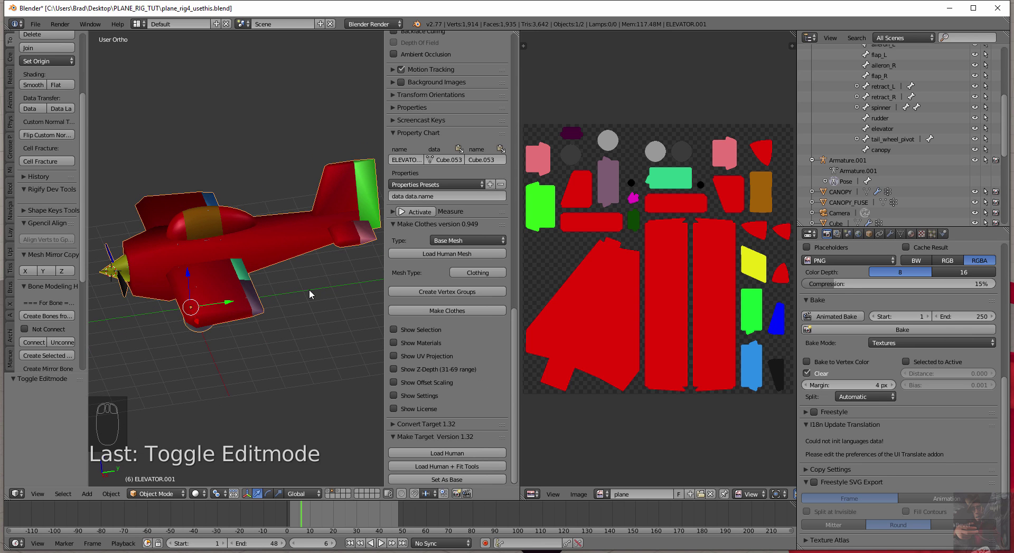
key("KP_3")
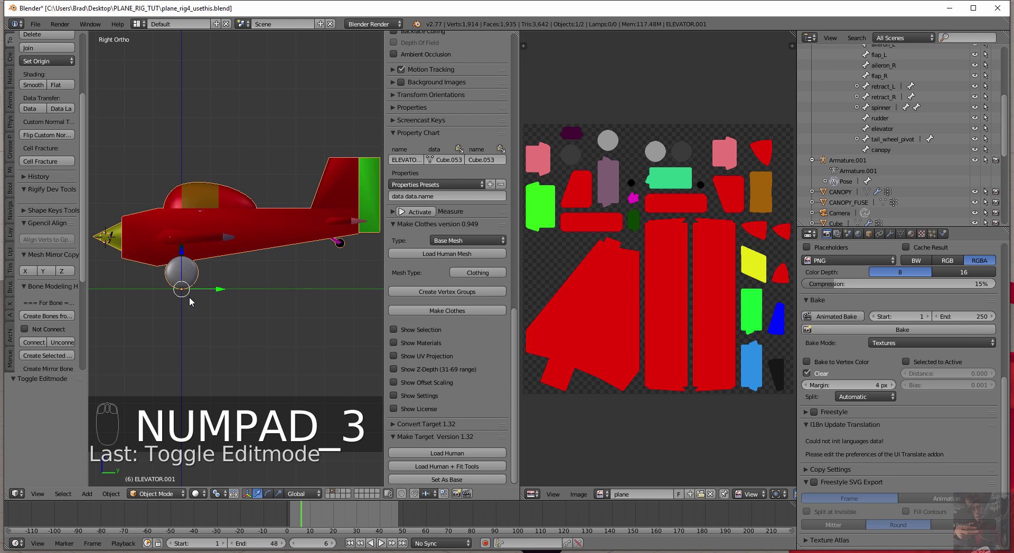
middle_click_drag(190, 301, 260, 292)
scroll(255, 340, "up", 5)
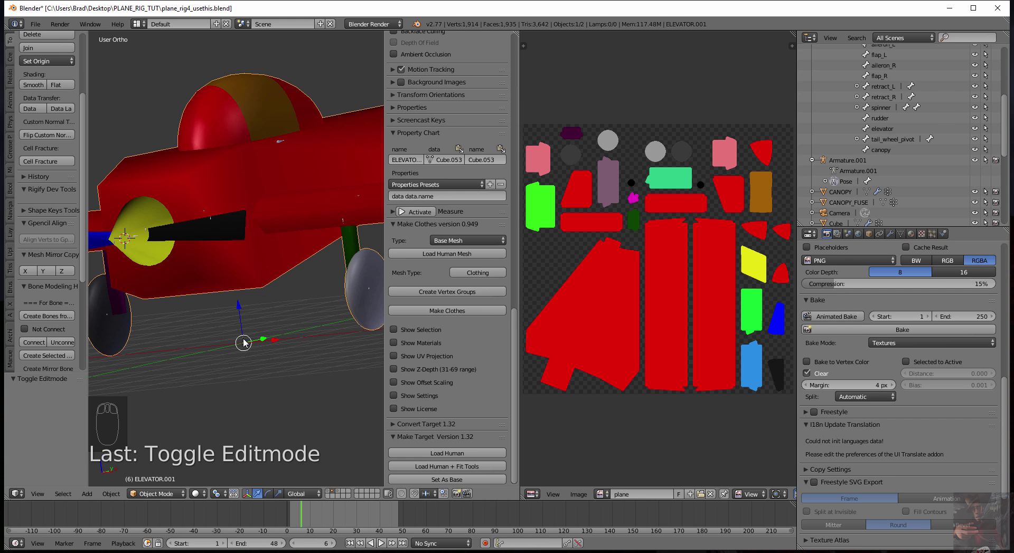
right_click(243, 342)
middle_click_drag(290, 346, 286, 360)
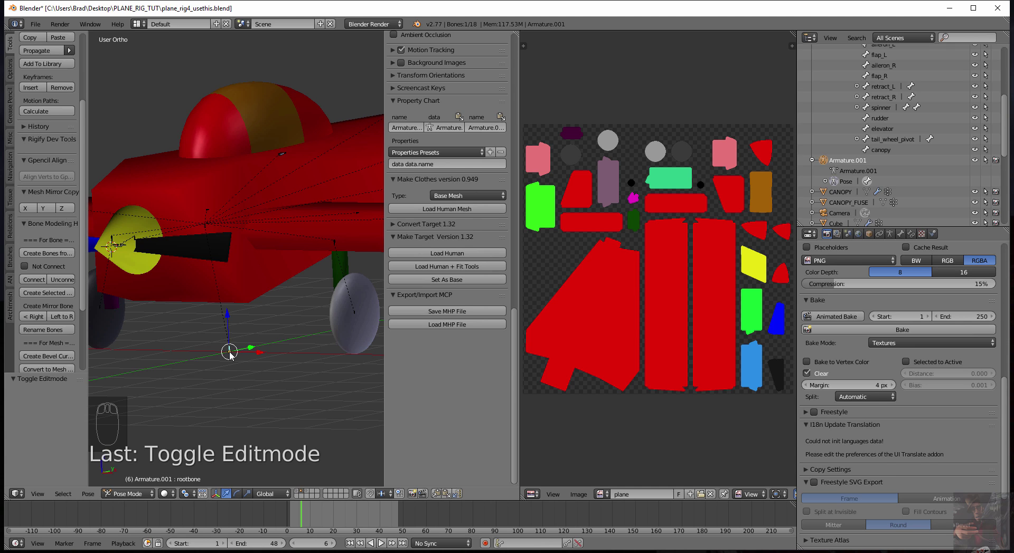
right_click(291, 407)
key("Tab")
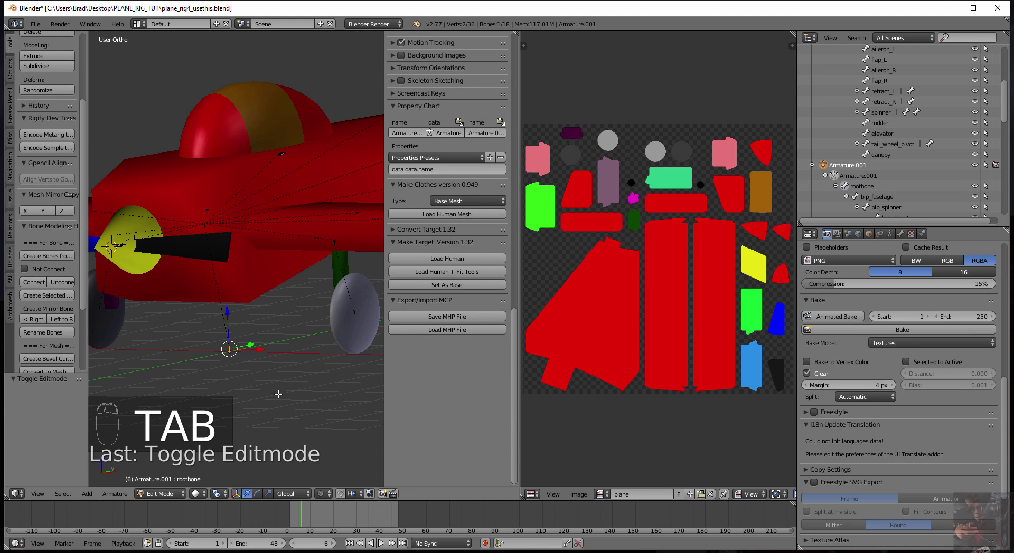
key("x")
left_click(256, 372)
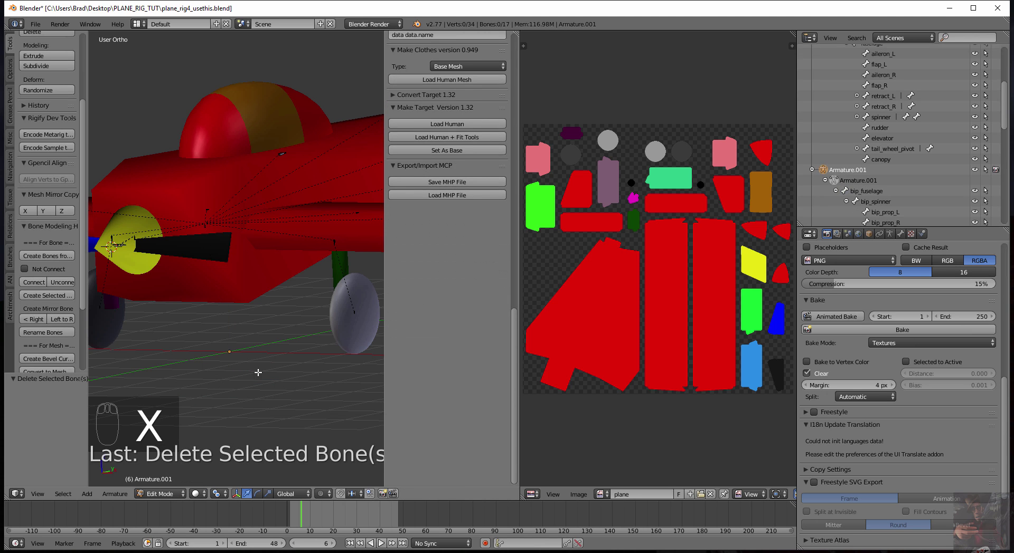
middle_click_drag(257, 373, 216, 374)
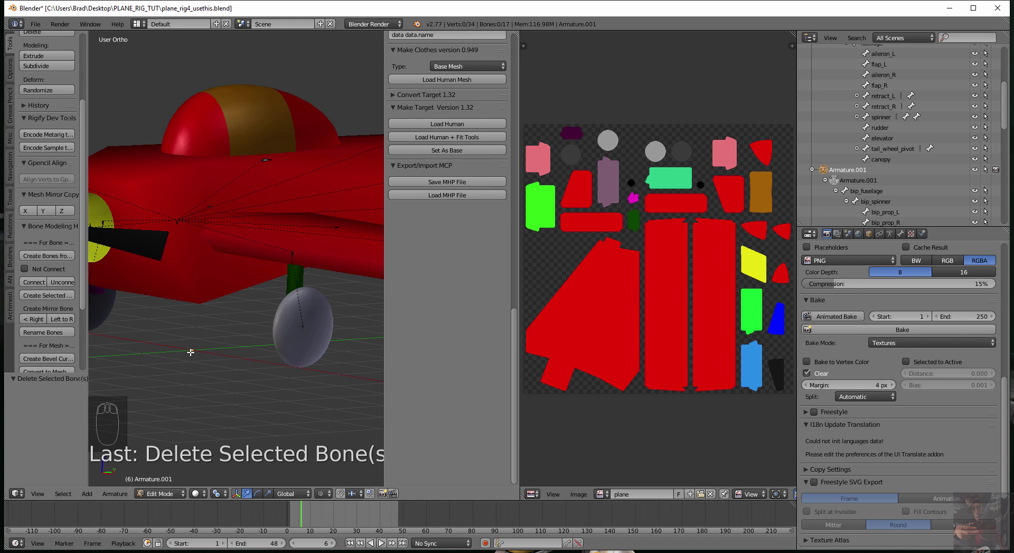
scroll(192, 343, "up", 1)
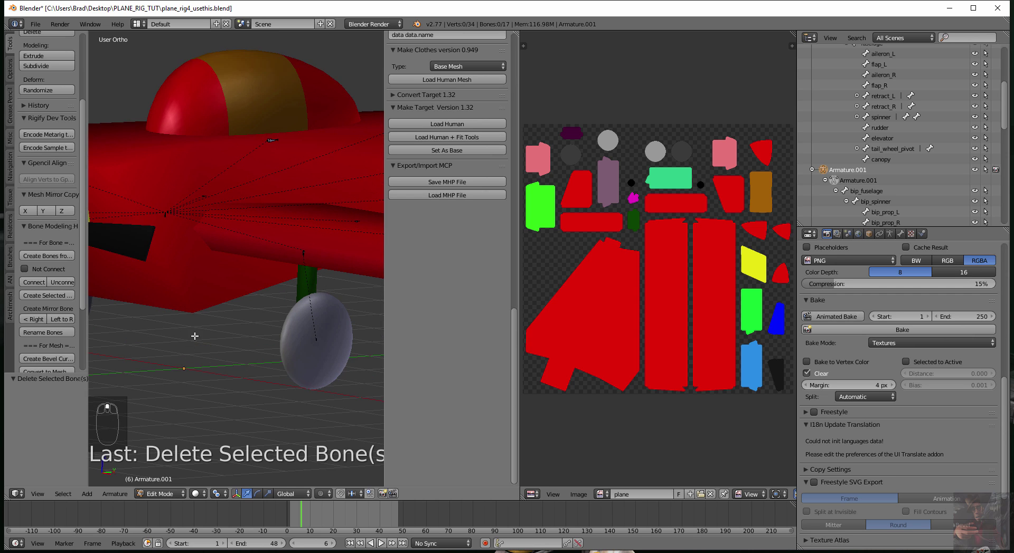
middle_click_drag(195, 337, 210, 295, "shift")
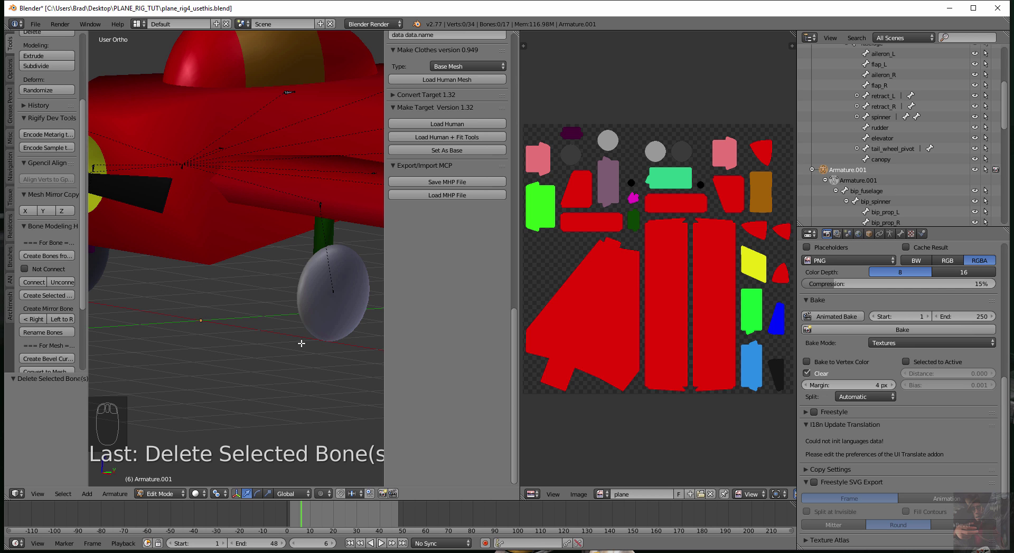
scroll(257, 308, "down", 5)
middle_click_drag(319, 333, 250, 229)
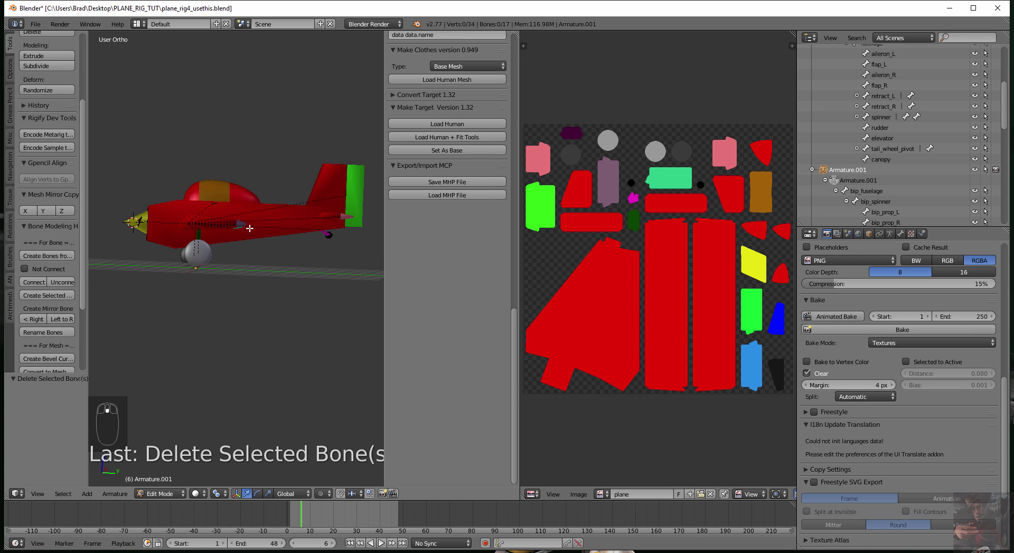
- Create a folder named "actualDMX" inside PLANE_RIG_TUT and set it as the Source Engine export path
left_click(849, 235)
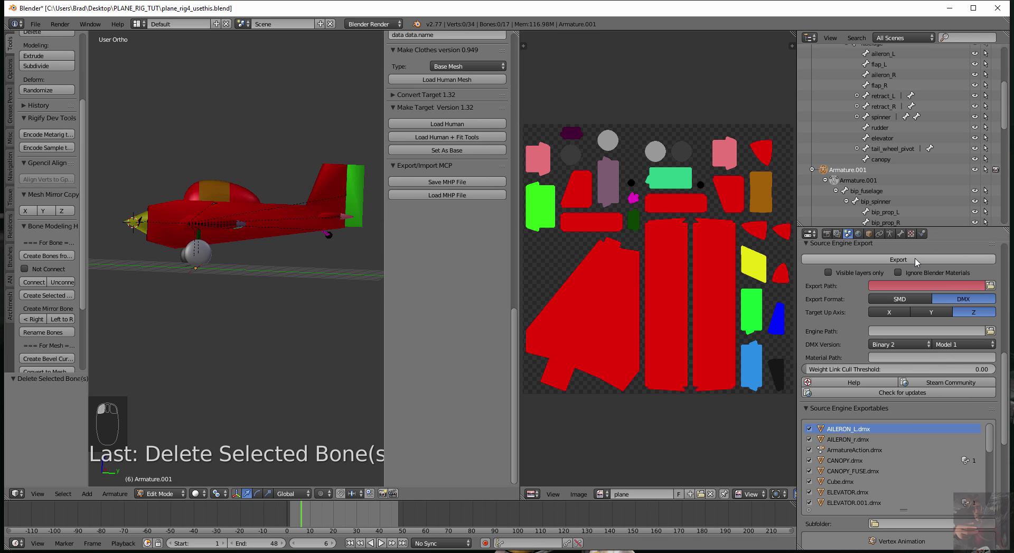
left_click(990, 285)
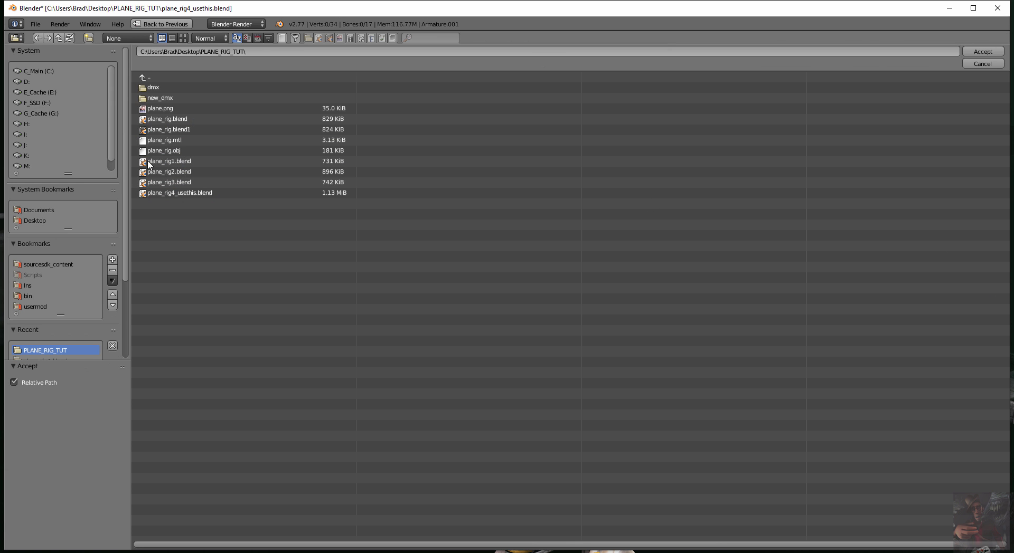
left_click(88, 38)
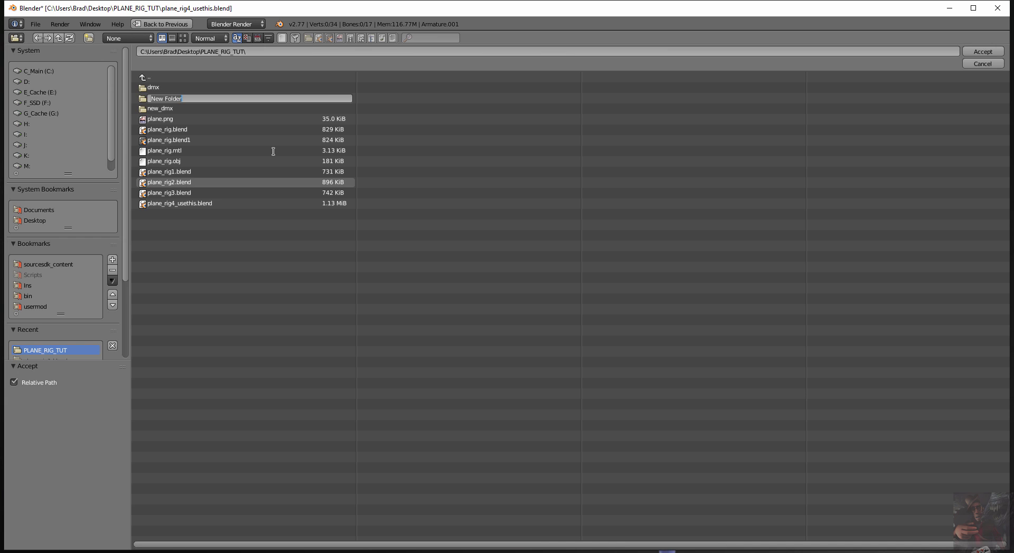
type("actualDMX")
key("Return")
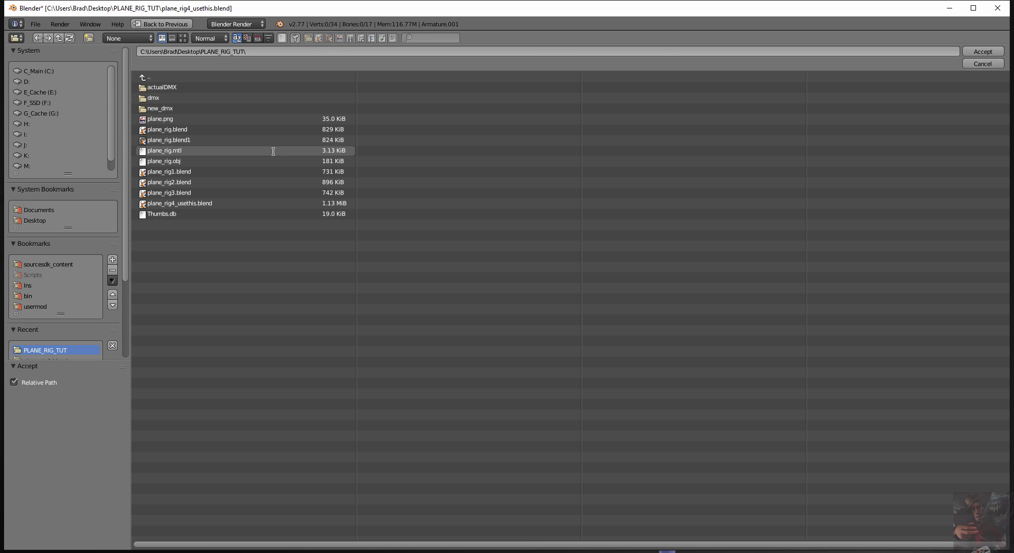
left_click(227, 87)
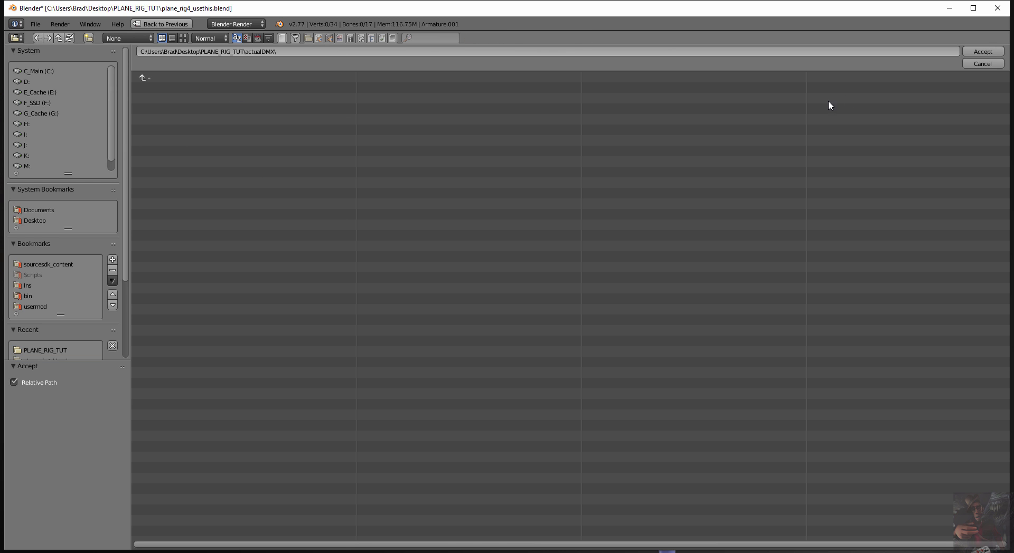
left_click(983, 51)
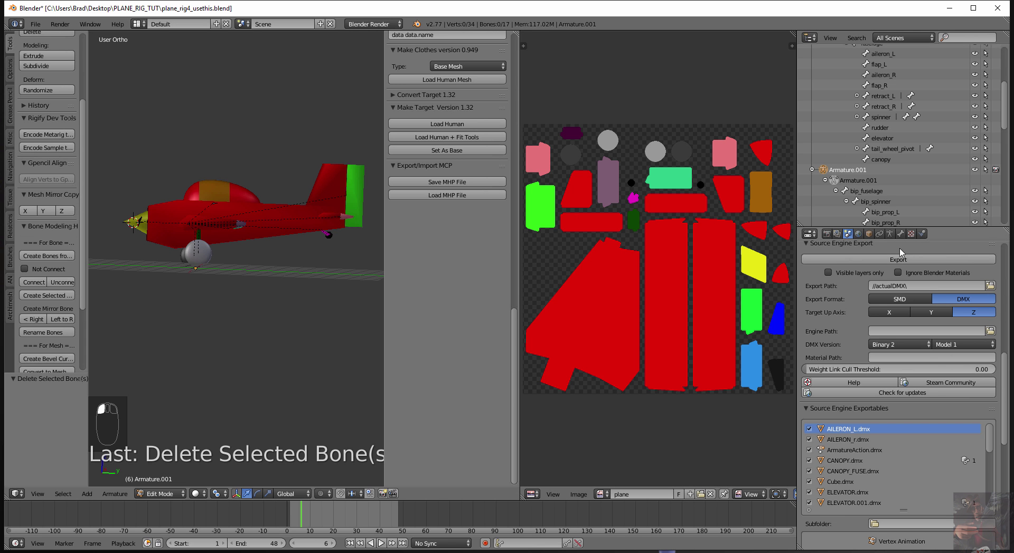
- Set the Source Engine export's engine path to the SourceFilmmaker\game\bin folder
scroll(933, 349, "down", 2)
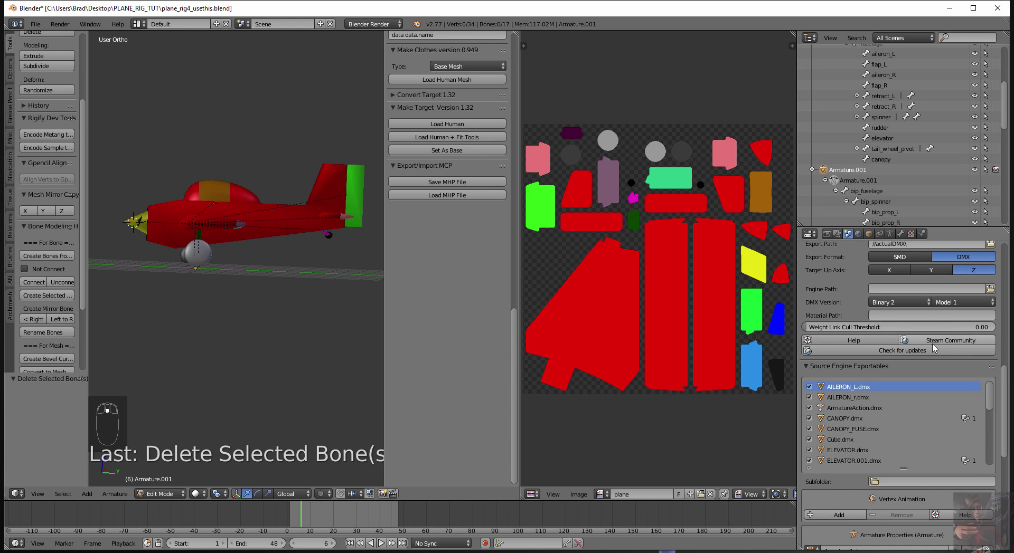
left_click(989, 289)
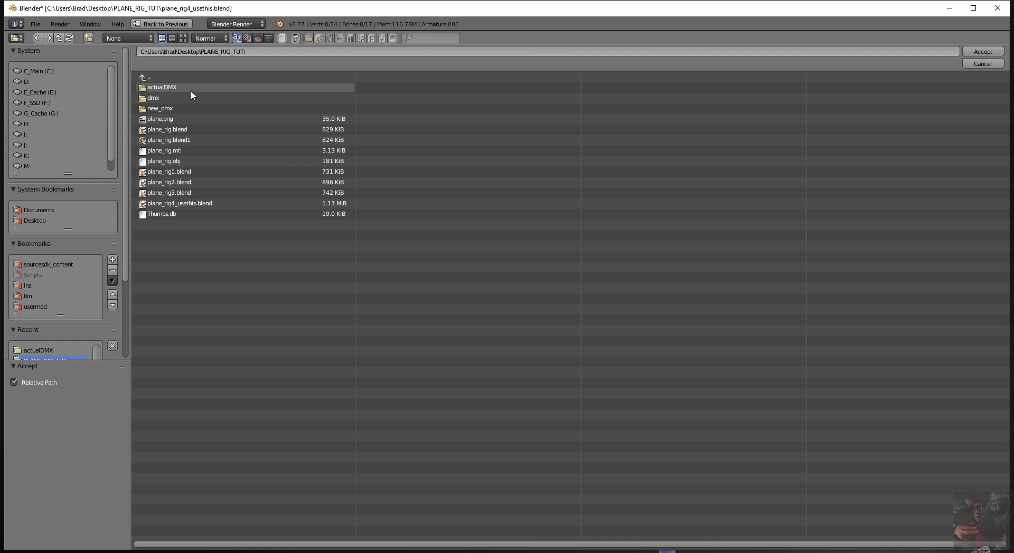
scroll(48, 306, "down", 2)
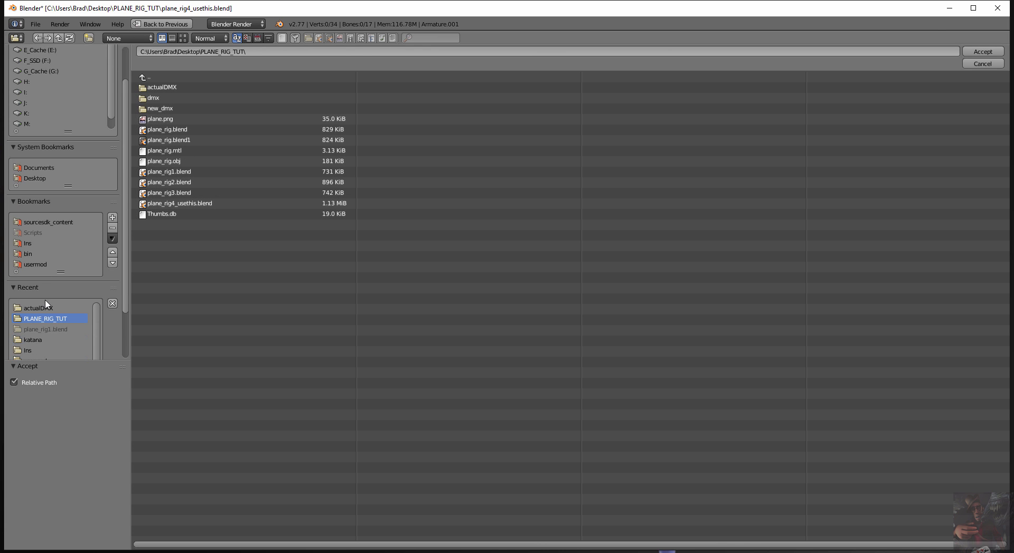
left_click(31, 255)
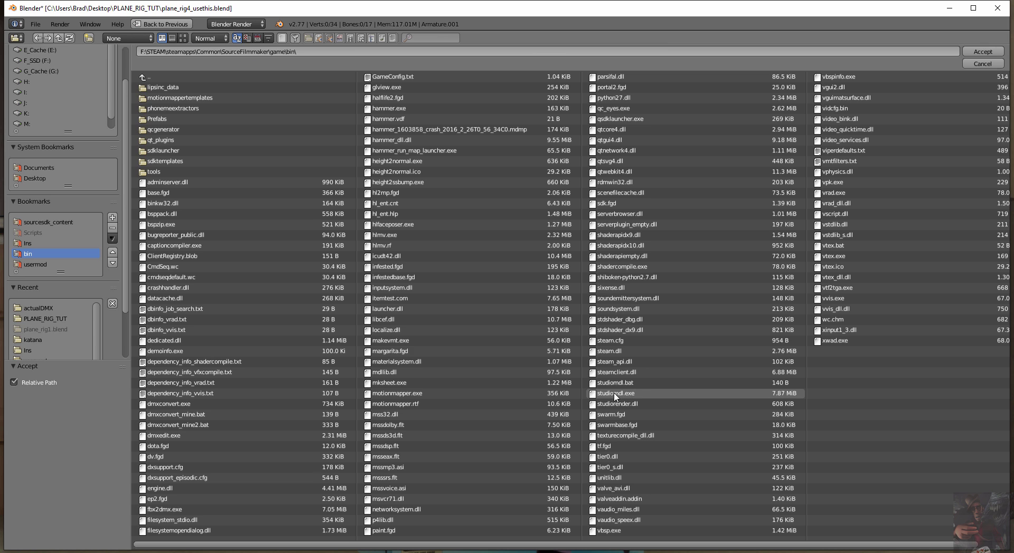
left_click(981, 53)
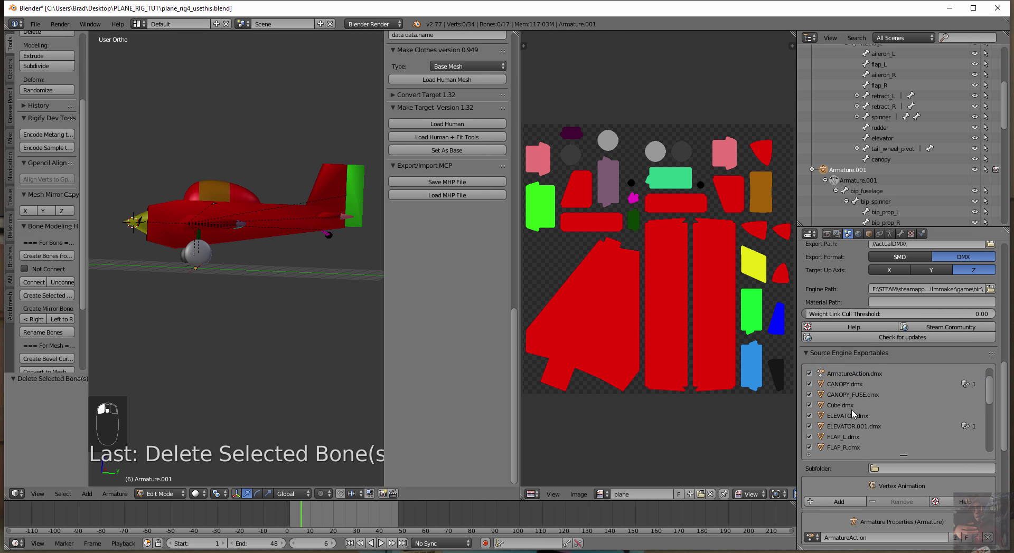
- Set the game path for the QC compiles to the SourceFilmmaker\game\usermod folder
scroll(1005, 420, "down", 10)
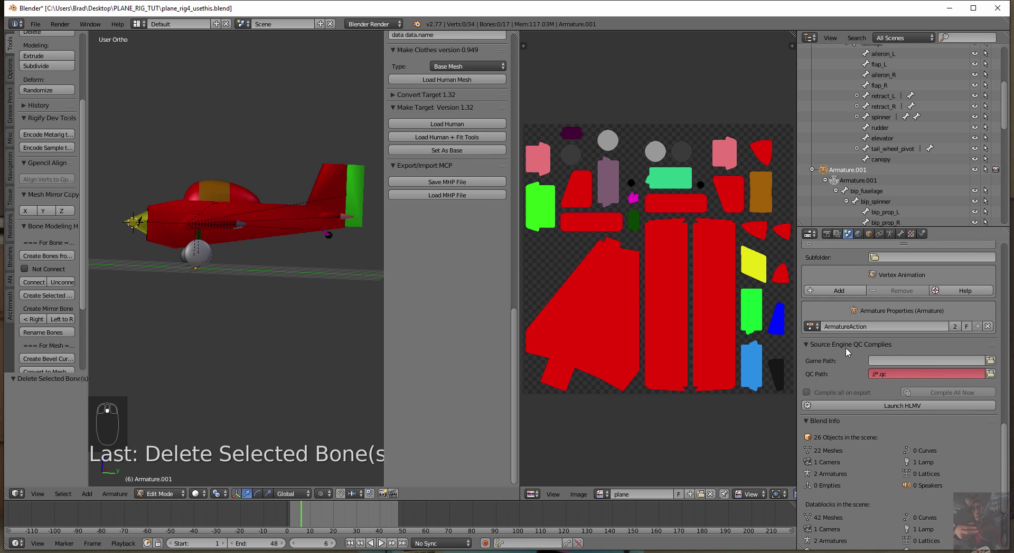
left_click(991, 361)
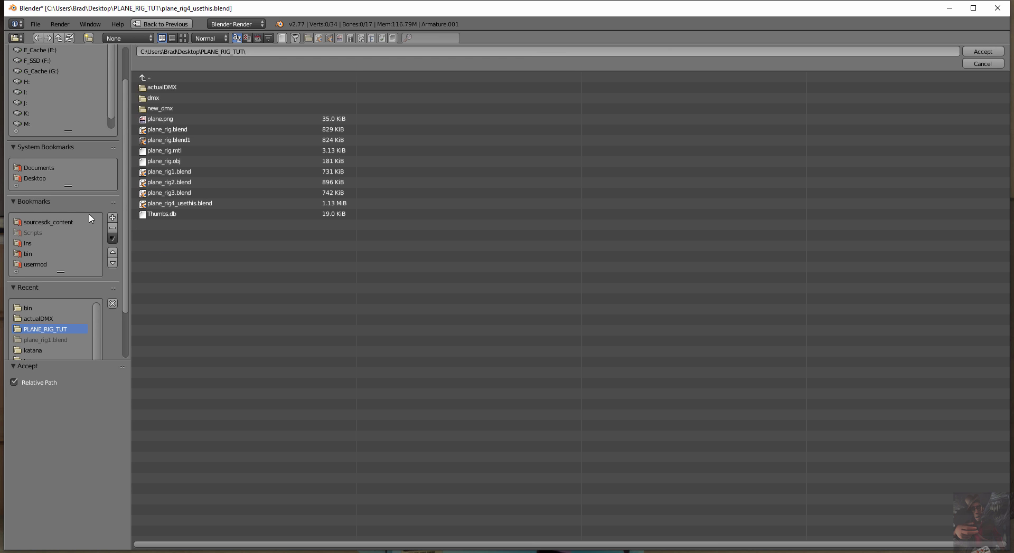
left_click(33, 264)
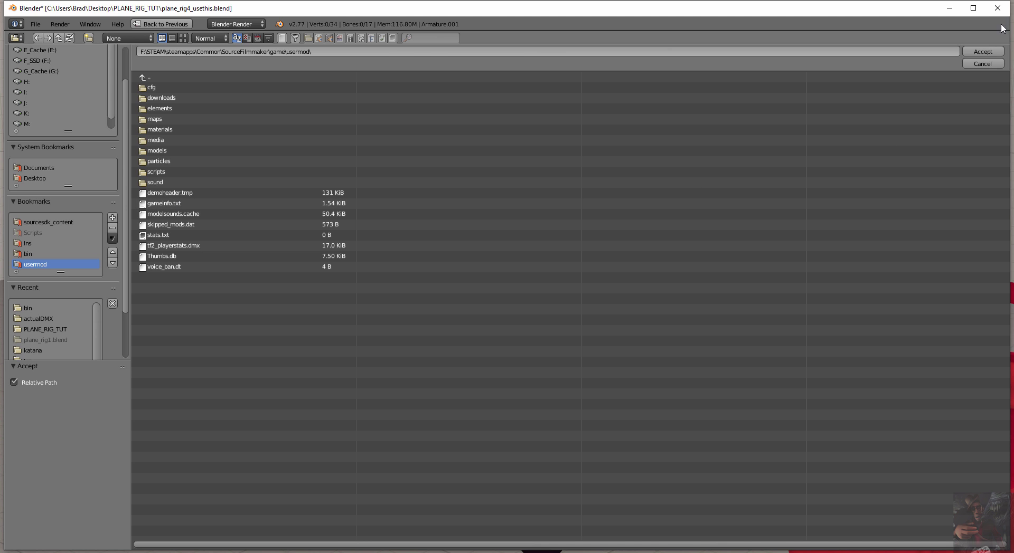
left_click(983, 51)
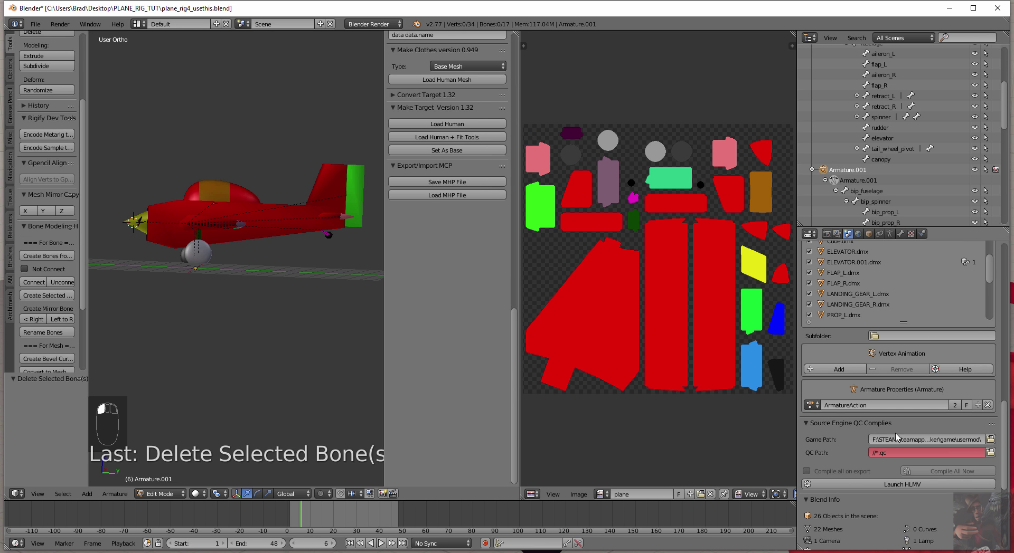
- Point the QC path to *.qc files in the actualDMX folder
scroll(897, 437, "down", 2)
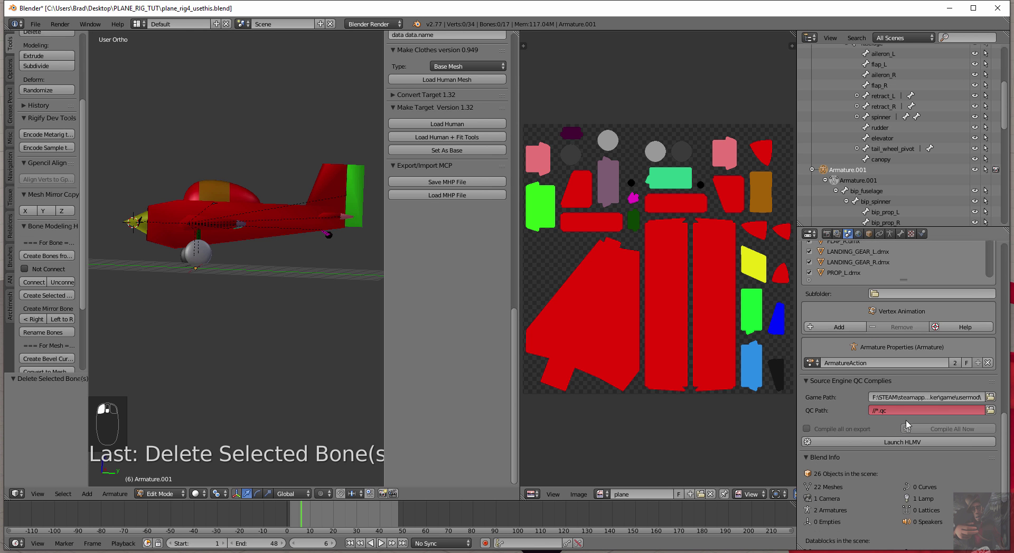
left_click(990, 411)
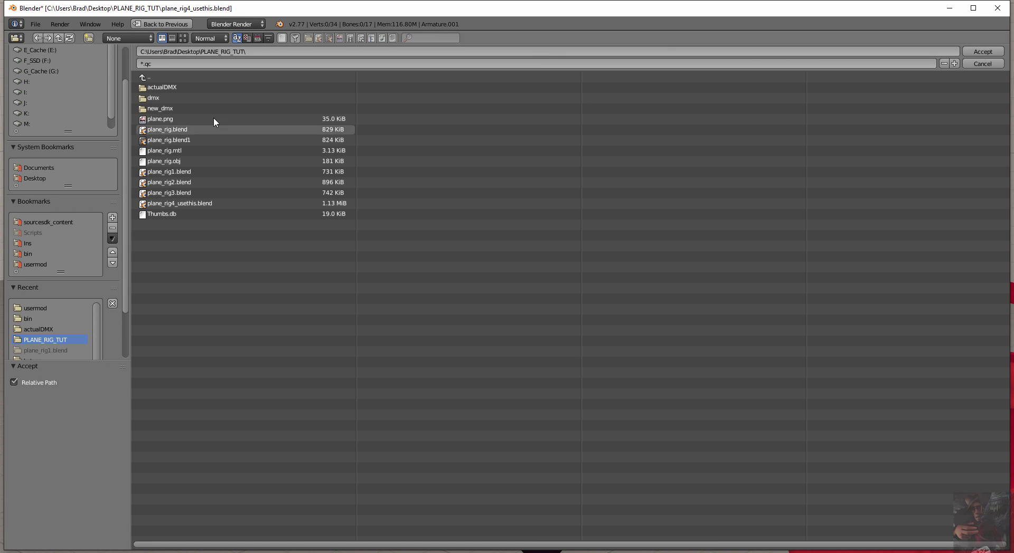
left_click(186, 88)
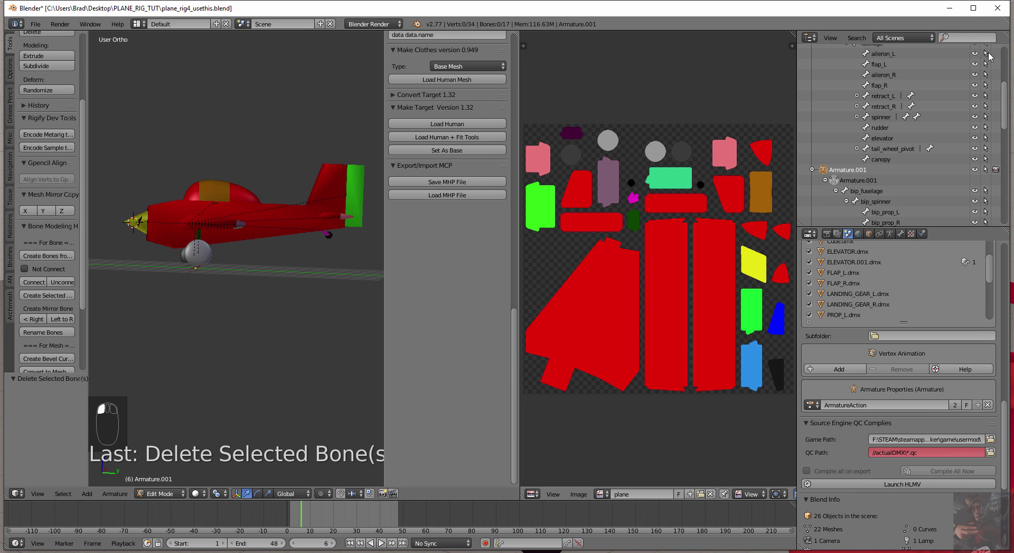
left_click(983, 51)
scroll(931, 422, "up", 5)
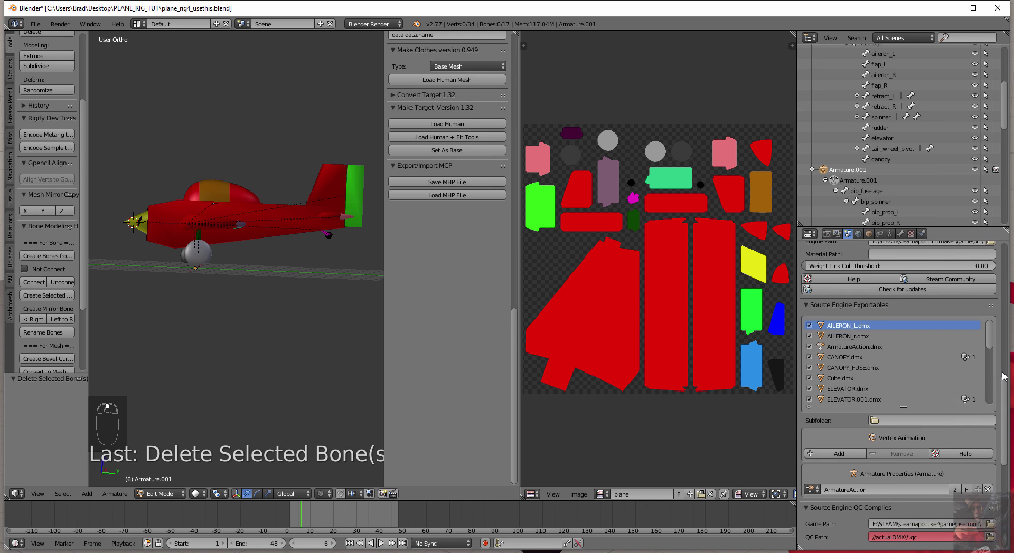
scroll(1003, 376, "up", 2)
scroll(1003, 376, "up", 4)
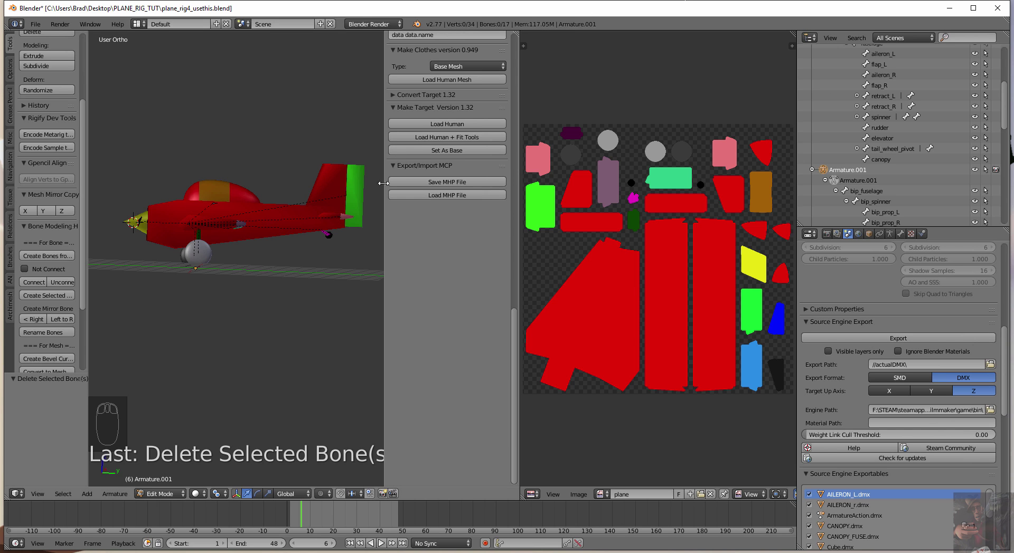
scroll(257, 284, "up", 1)
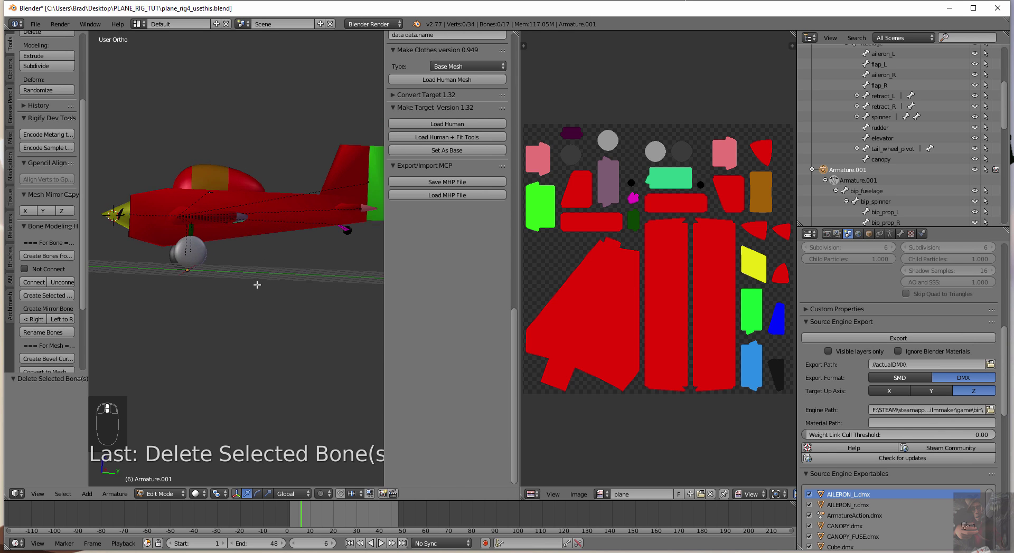
- Add a new material slot to the joined plane mesh and create a material named "plane" in it
key("Tab")
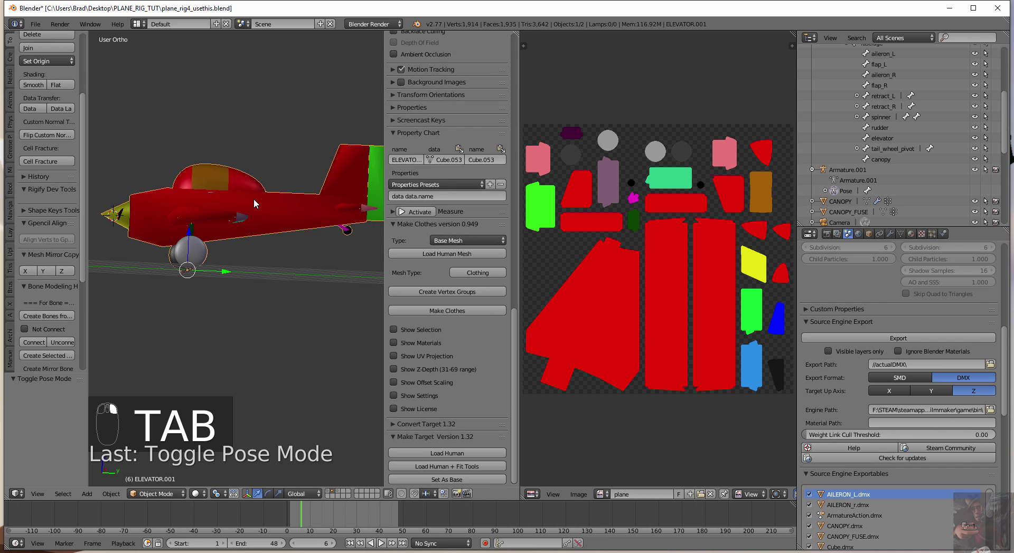
left_click(911, 233)
scroll(868, 280, "down", 5)
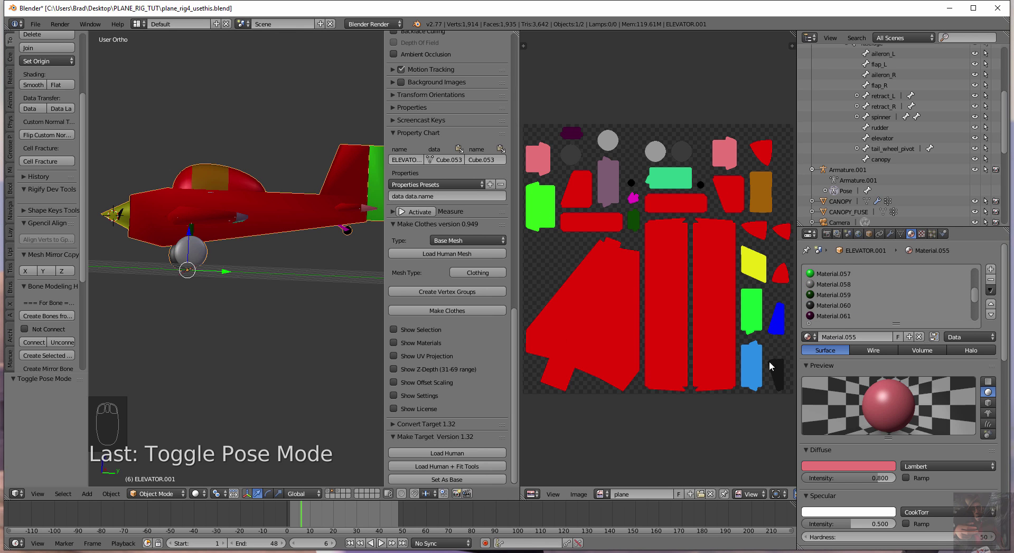
scroll(844, 285, "down", 5)
scroll(842, 316, "down", 1)
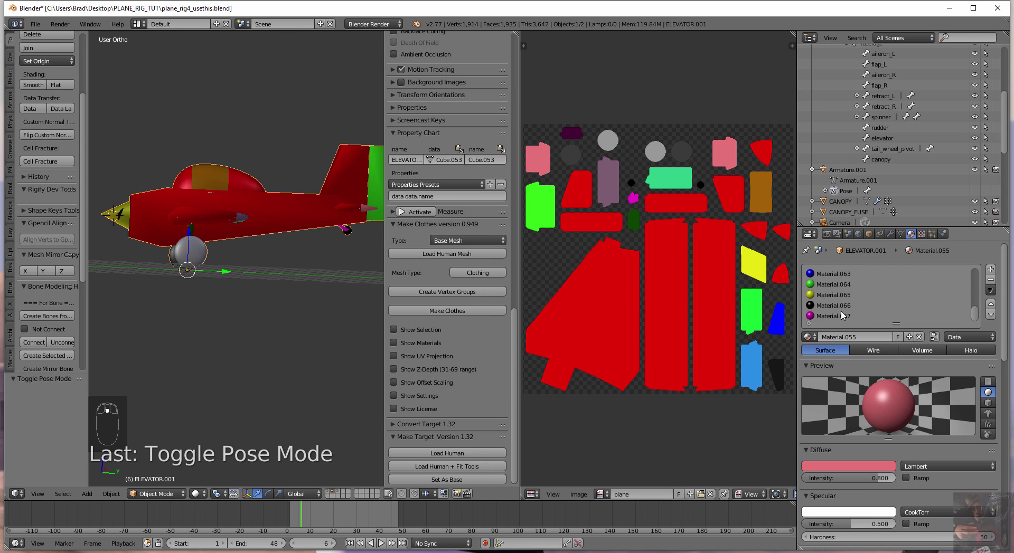
left_click(991, 271)
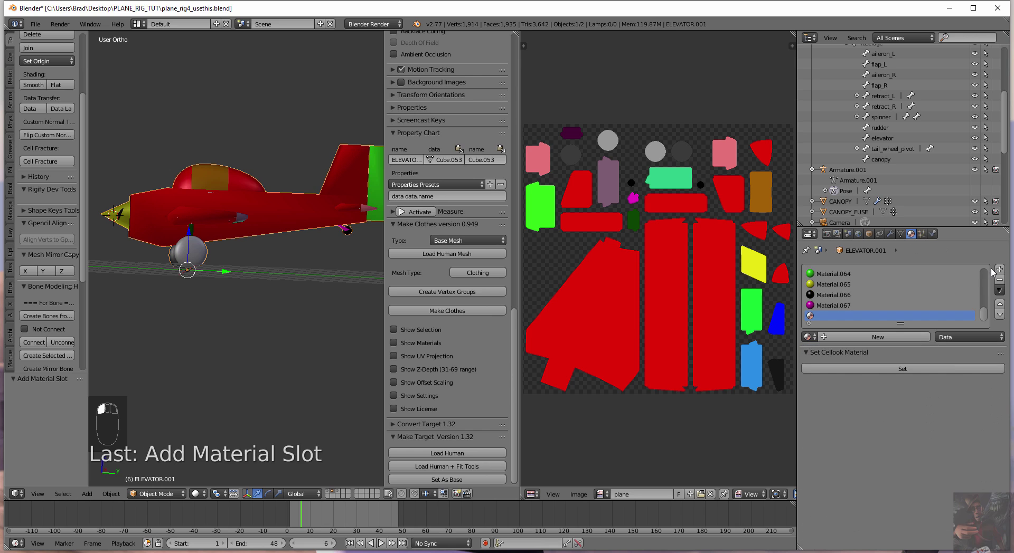
left_click(870, 338)
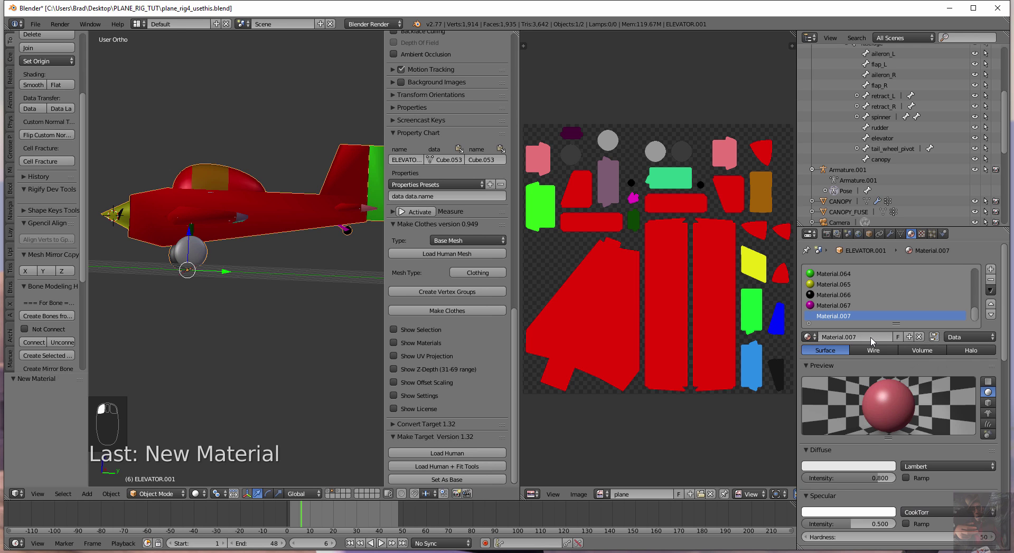
left_click(847, 338)
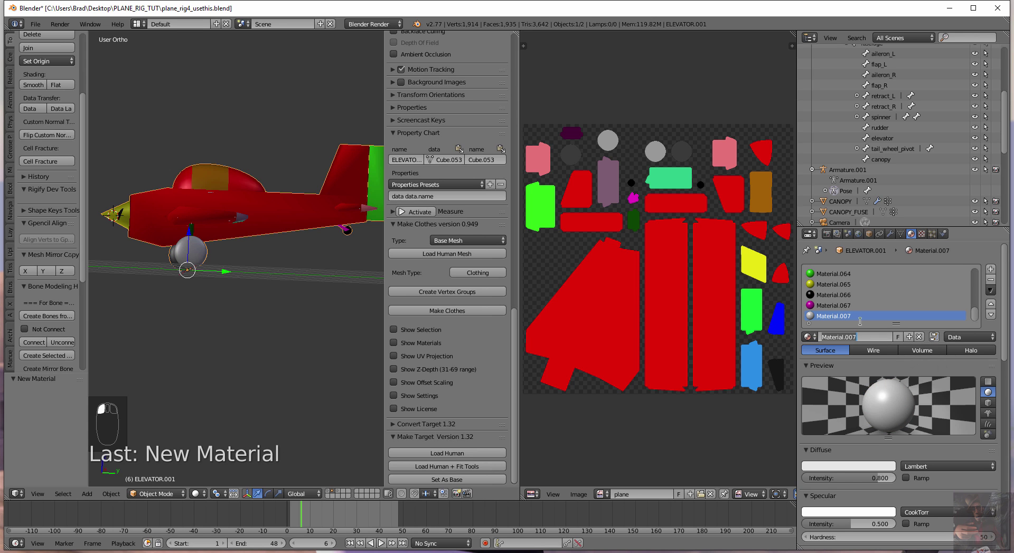
type("plane")
key("Return")
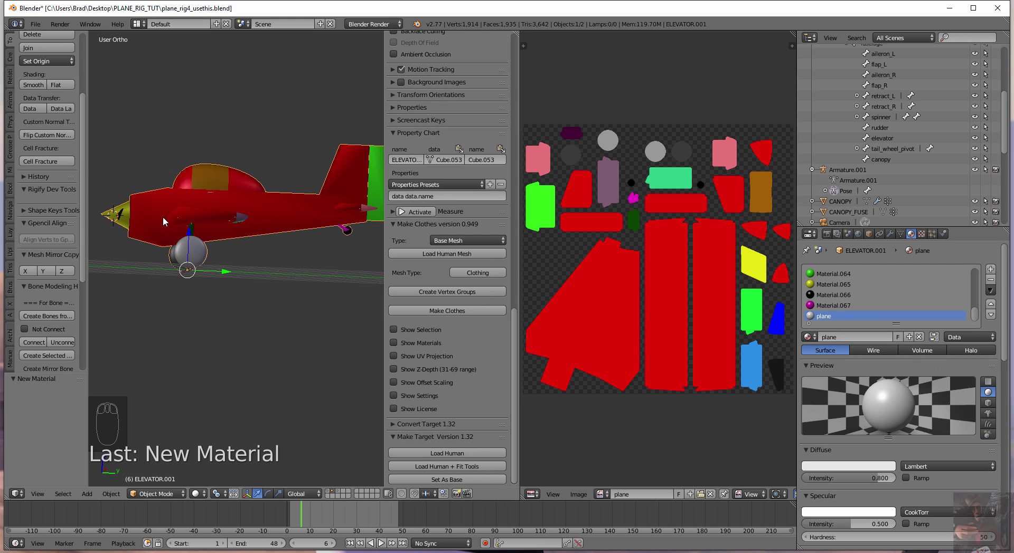
- Select the whole plane mesh in edit mode and assign the "plane" material to it
key("Tab")
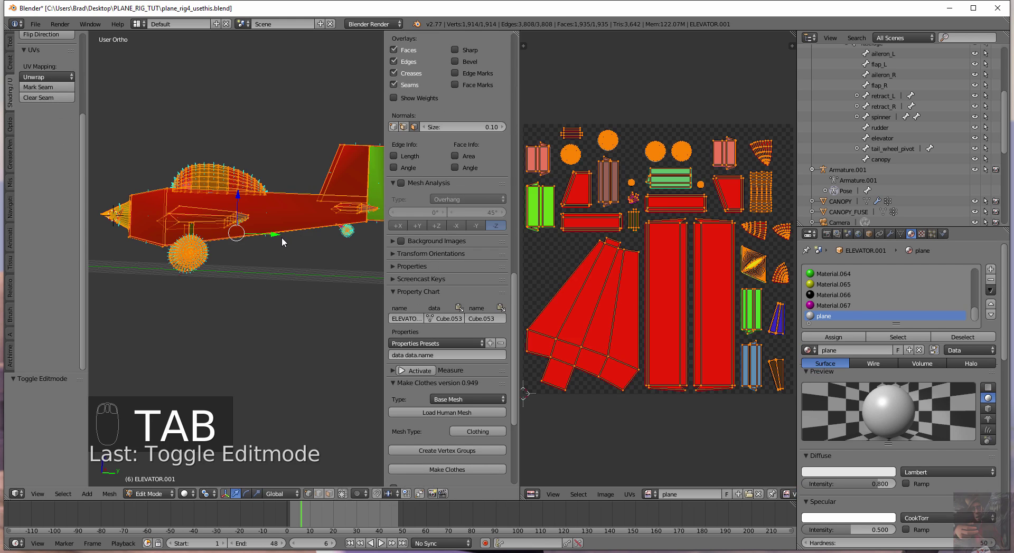
middle_click_drag(264, 286, 318, 327)
key("a")
key("a")
key("a")
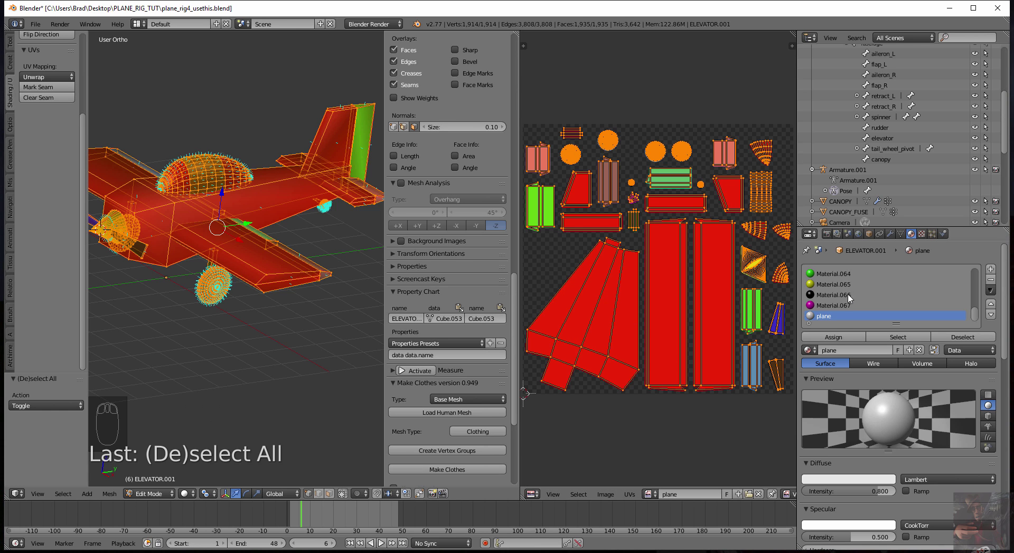
left_click(840, 339)
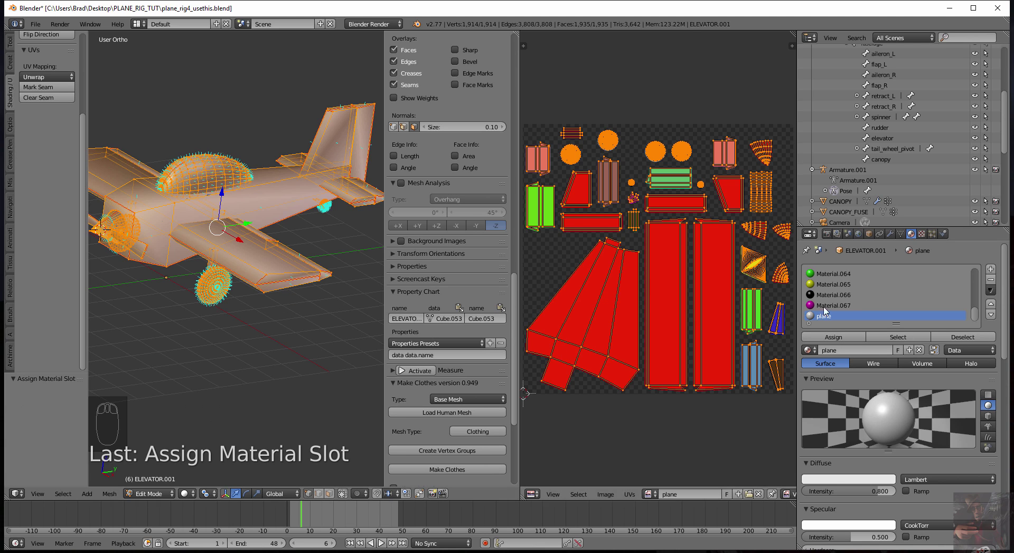
- Give the "plane" material a new image texture using plane.png, and choose the plane image in the UV editor
left_click(922, 234)
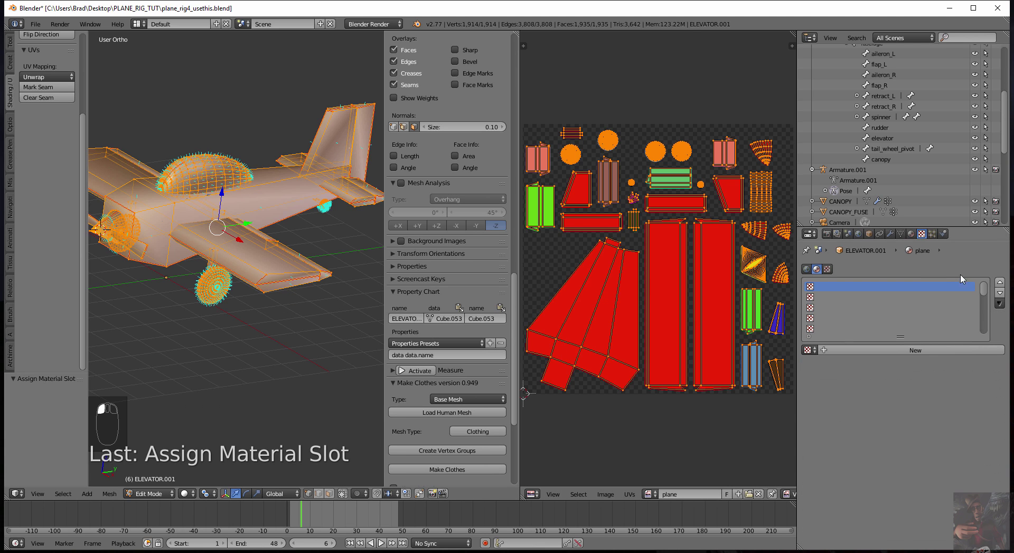
left_click(929, 351)
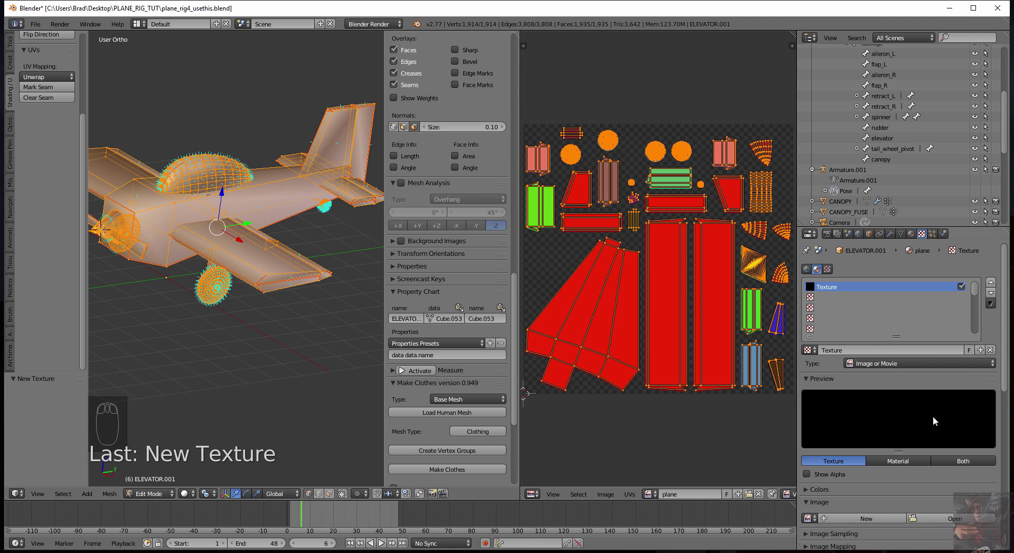
left_click(960, 519)
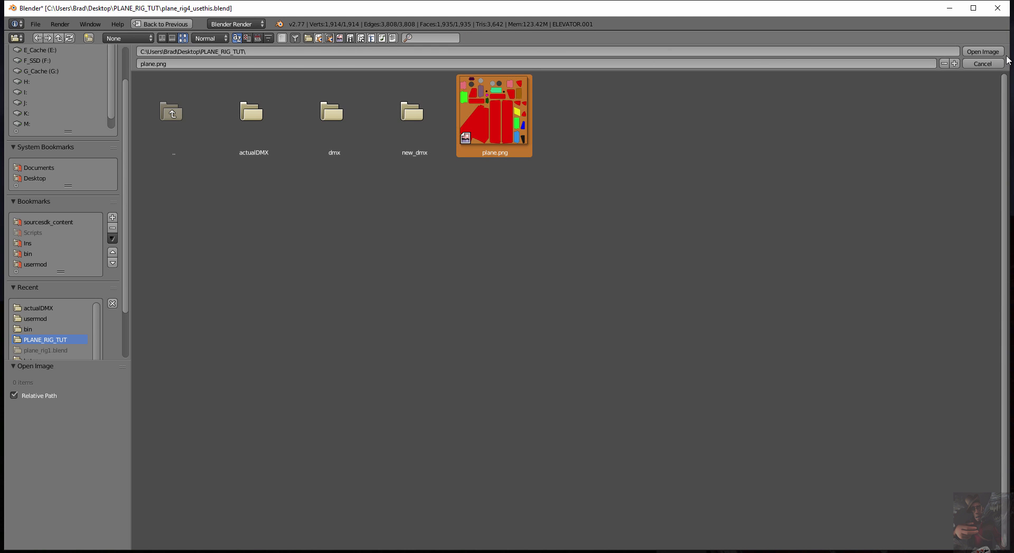
left_click(982, 51)
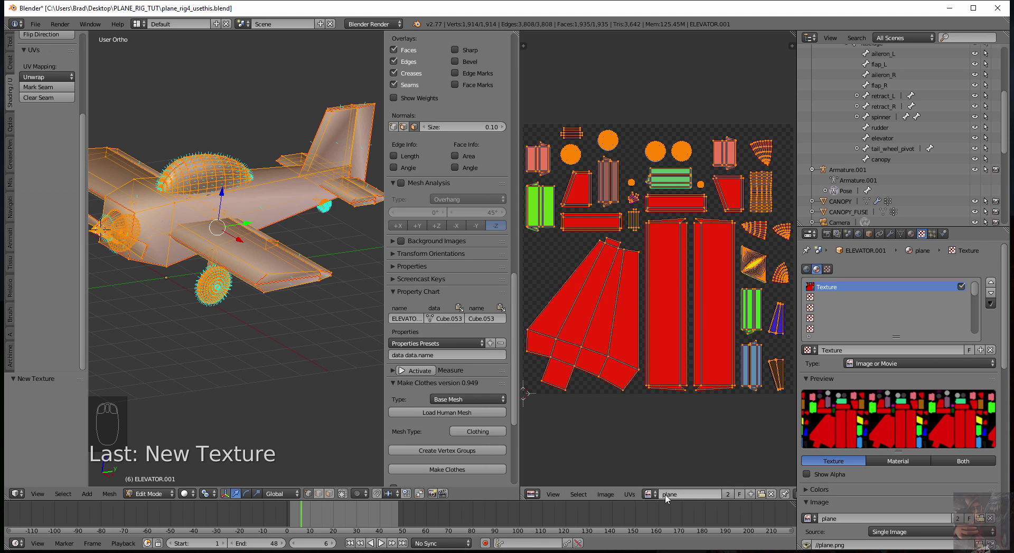
left_click(649, 494)
left_click(674, 387)
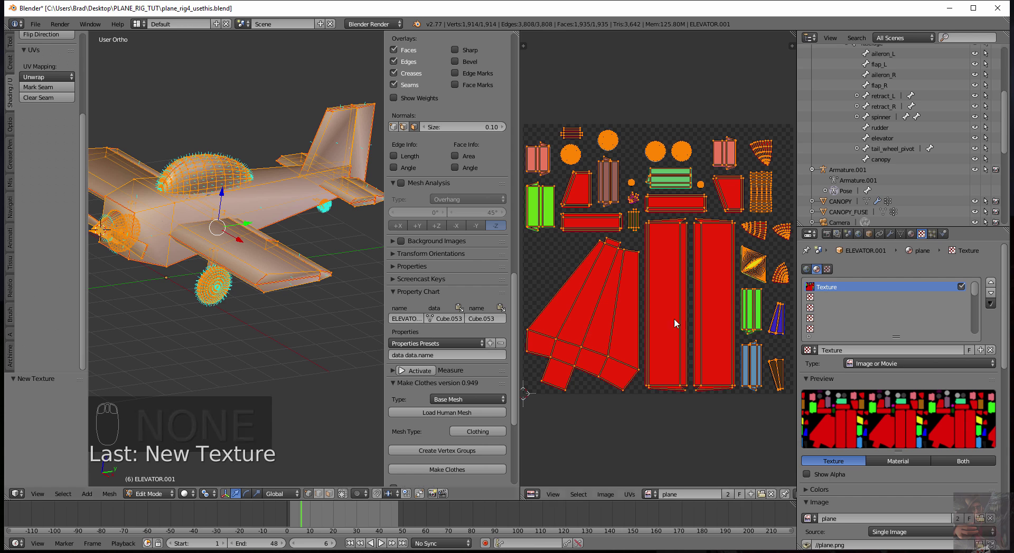
- Reassign the textured "plane" material to all selected faces and return to object mode
left_click(911, 235)
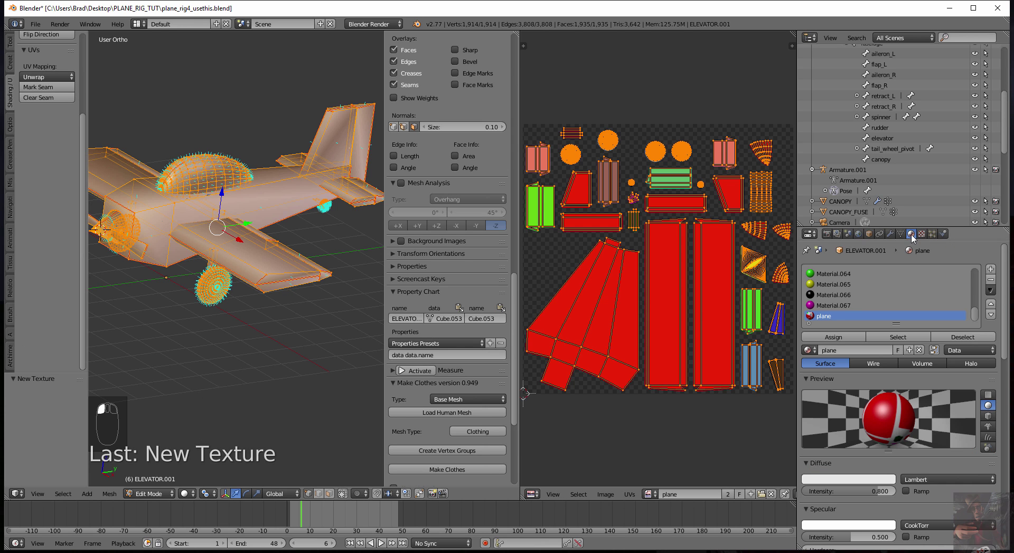
left_click(833, 337)
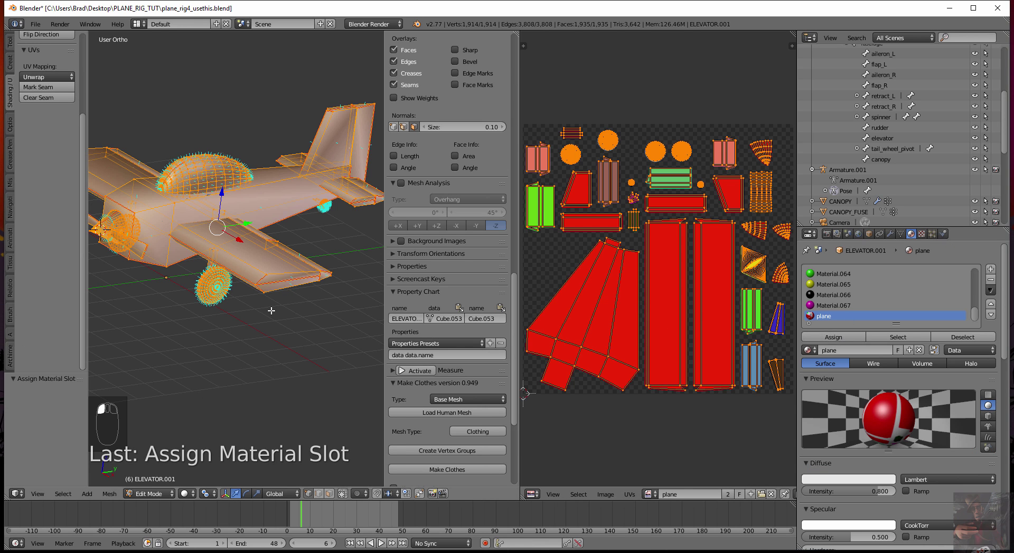
key("Tab")
- Turn on Textured Solid shading in the 3D view and inspect the texture on the plane
mouse_move(276, 272)
middle_mouse_down()
mouse_move(278, 231)
mouse_move(248, 211)
mouse_move(268, 269)
middle_mouse_up()
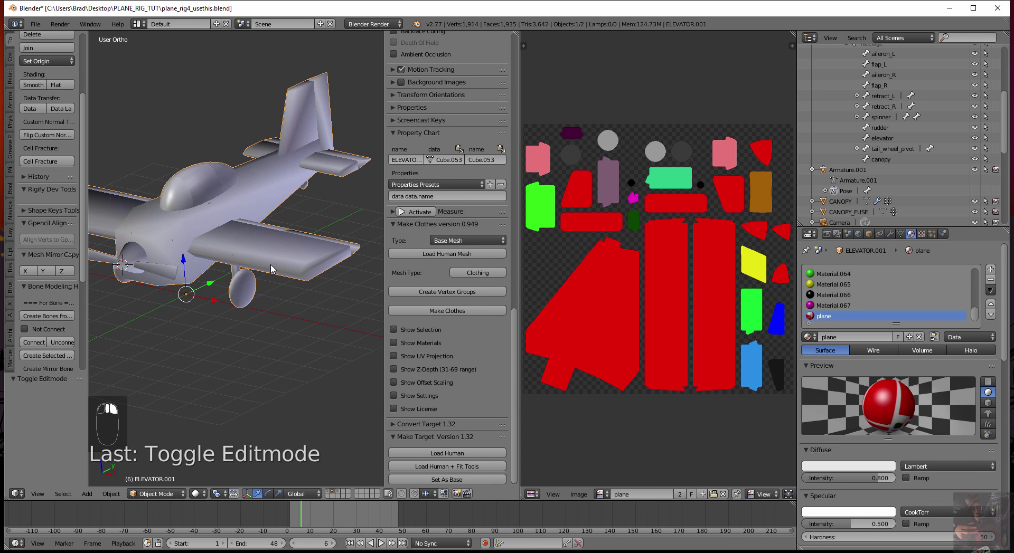
key("Tab")
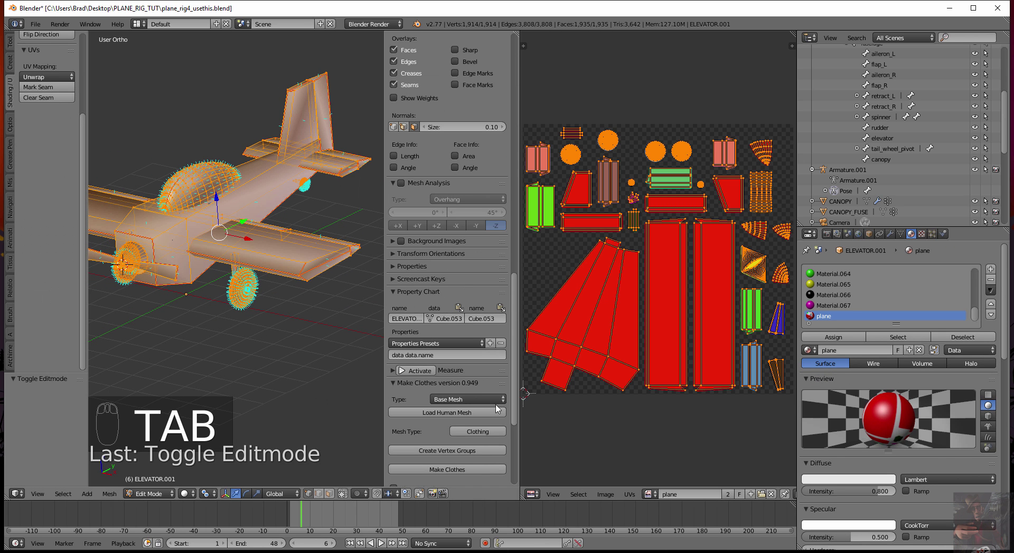
key("Tab")
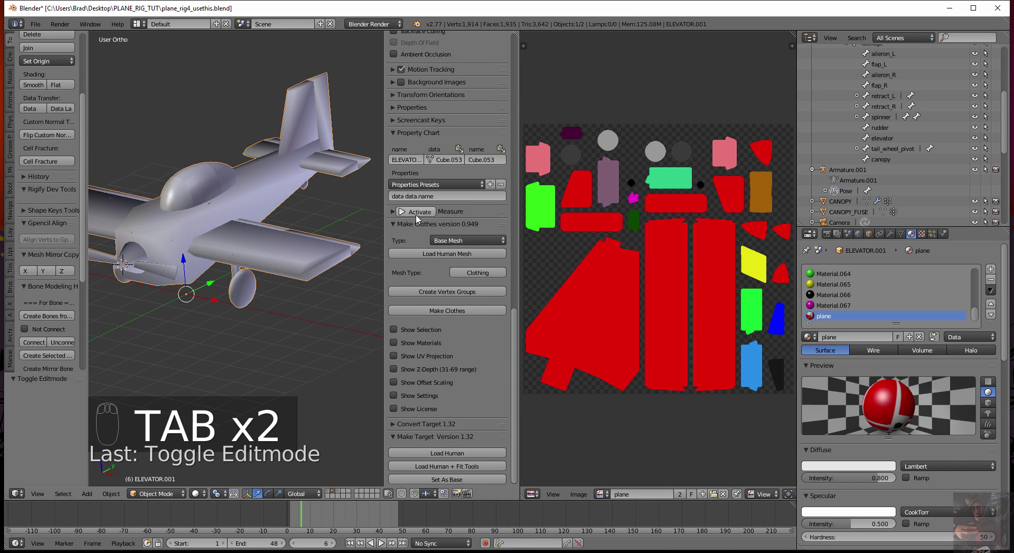
scroll(397, 210, "up", 8)
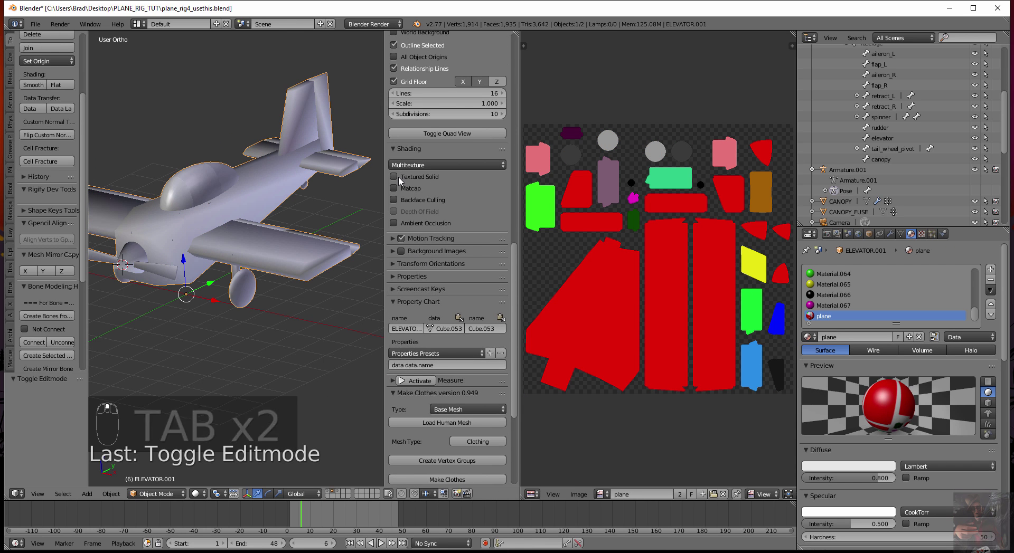
left_click(394, 177)
middle_click_drag(203, 267, 182, 186)
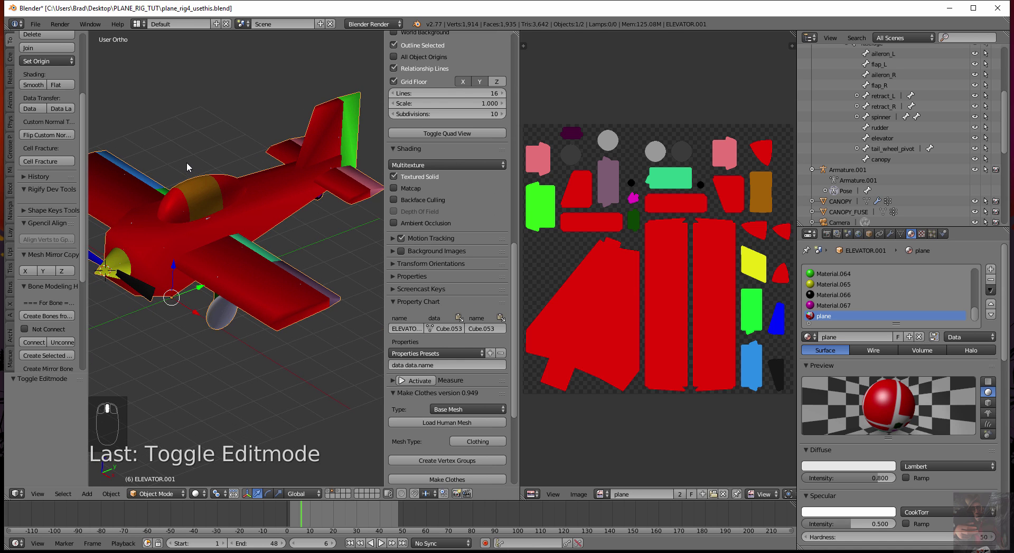
scroll(186, 163, "down", 3, "shift")
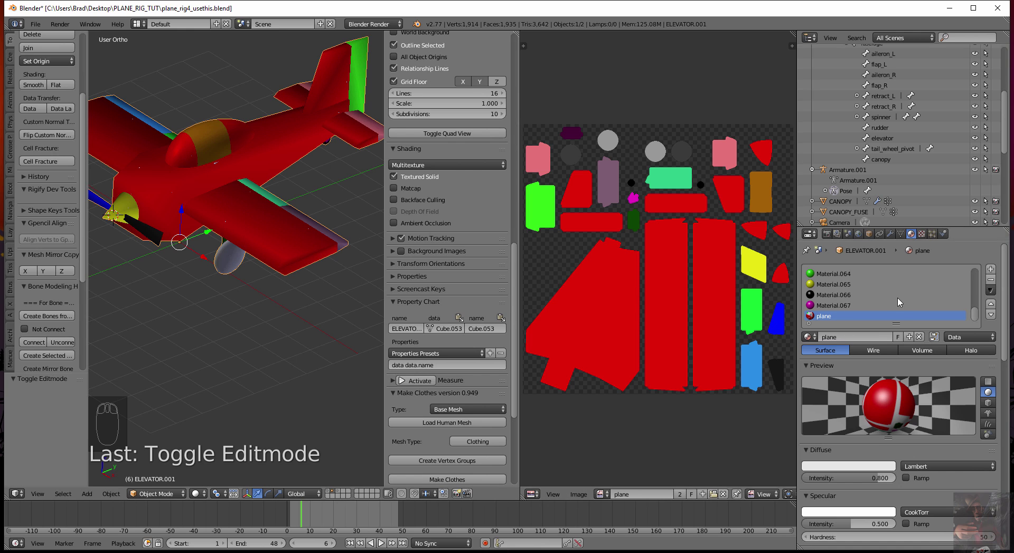
- Remove every old material slot from the plane mesh, Material.055 through Material.067, keeping only "plane"
scroll(891, 296, "up", 3)
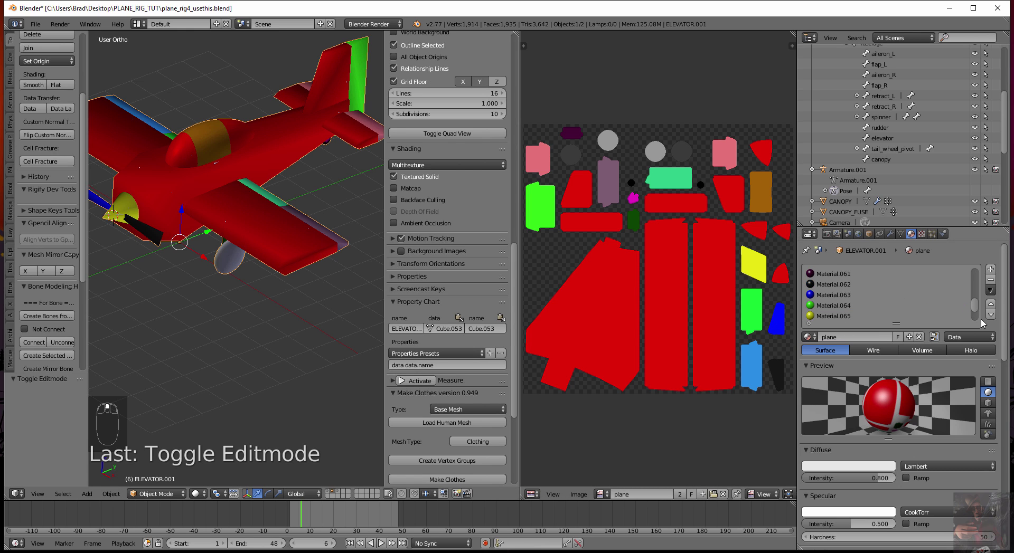
scroll(905, 290, "up", 5)
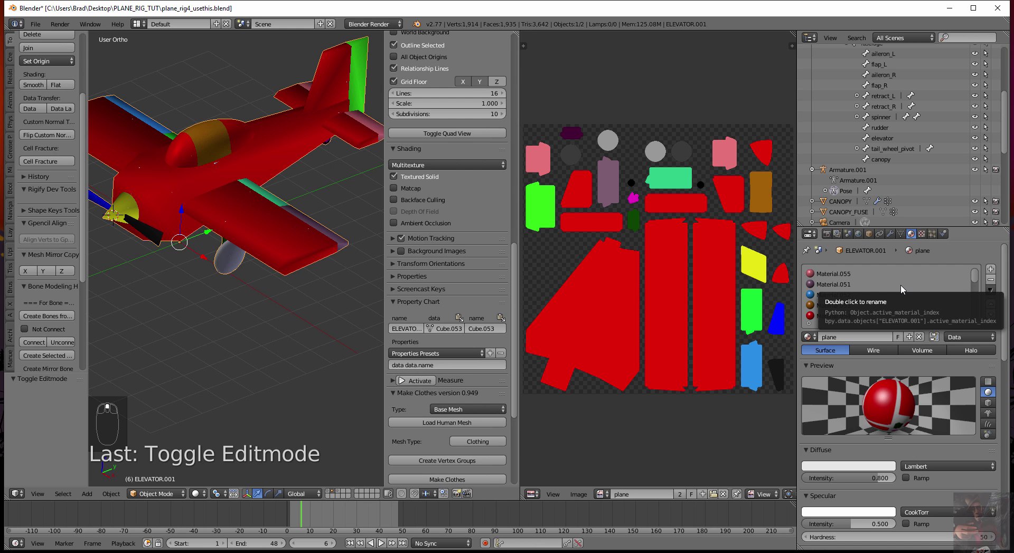
left_click(834, 274)
scroll(843, 297, "down", 8)
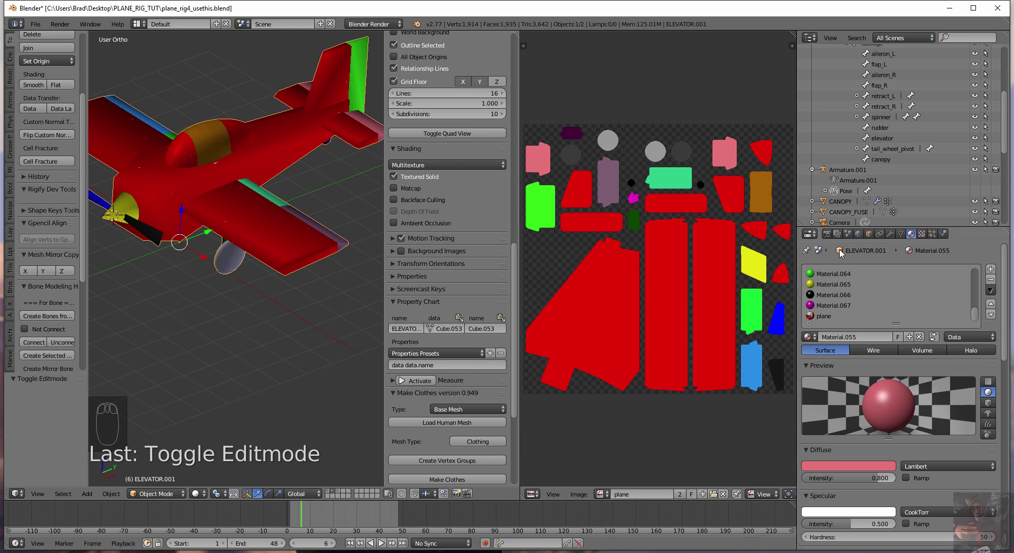
scroll(843, 288, "up", 8)
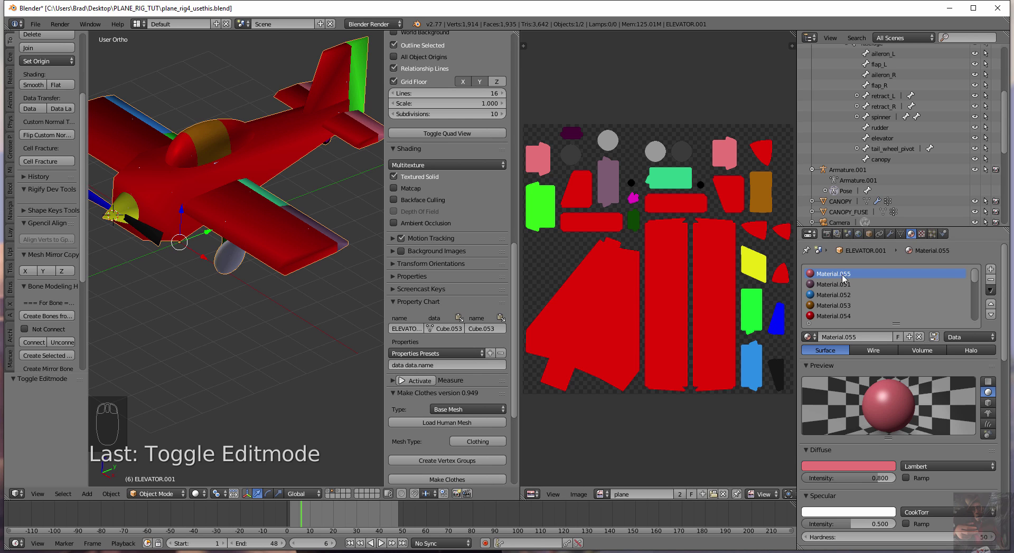
left_click(990, 281)
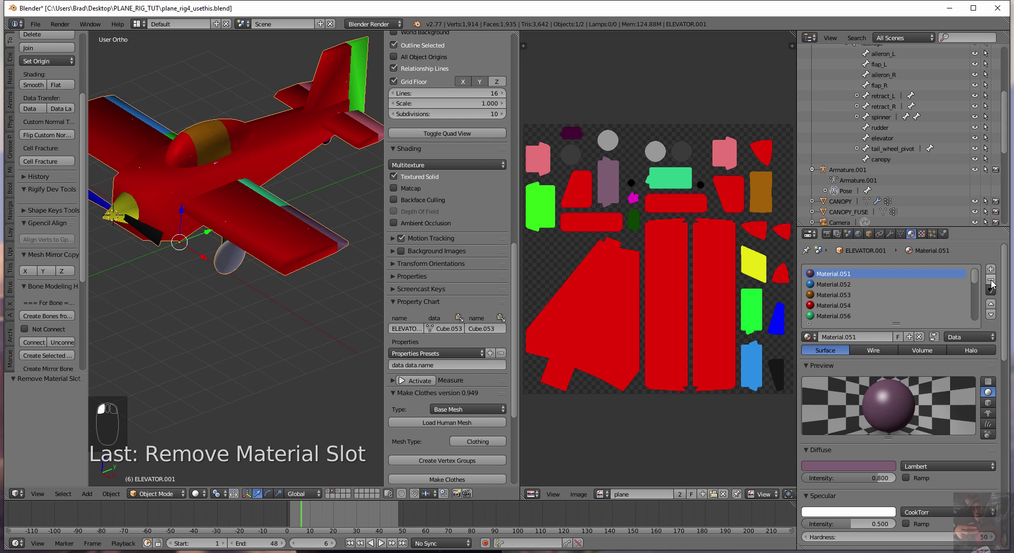
left_click(991, 281)
left_click(991, 281)
left_click(991, 281)
left_click(990, 281)
left_click(991, 281)
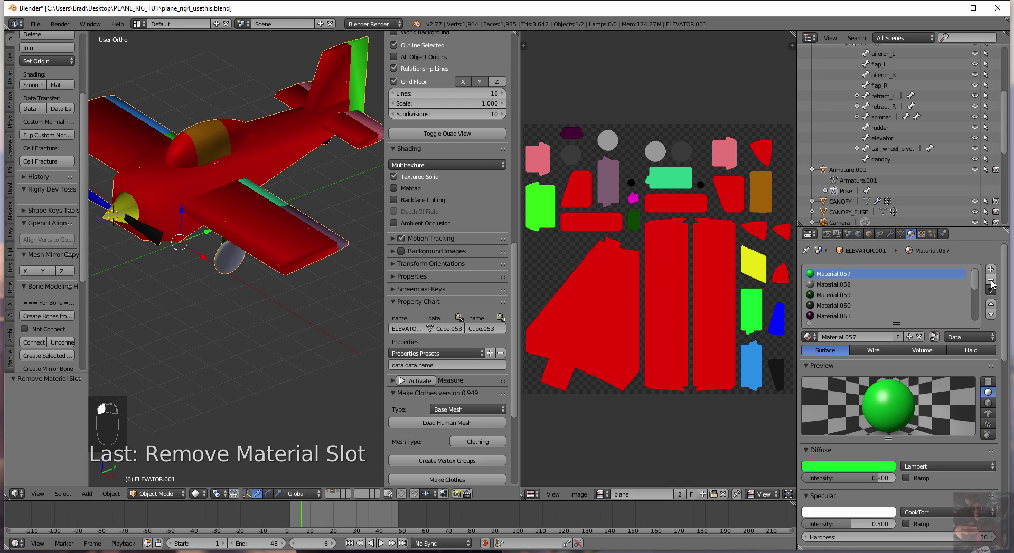
left_click(990, 281)
left_click(991, 281)
left_click(990, 281)
left_click(990, 281)
left_click(990, 281)
left_click(990, 281)
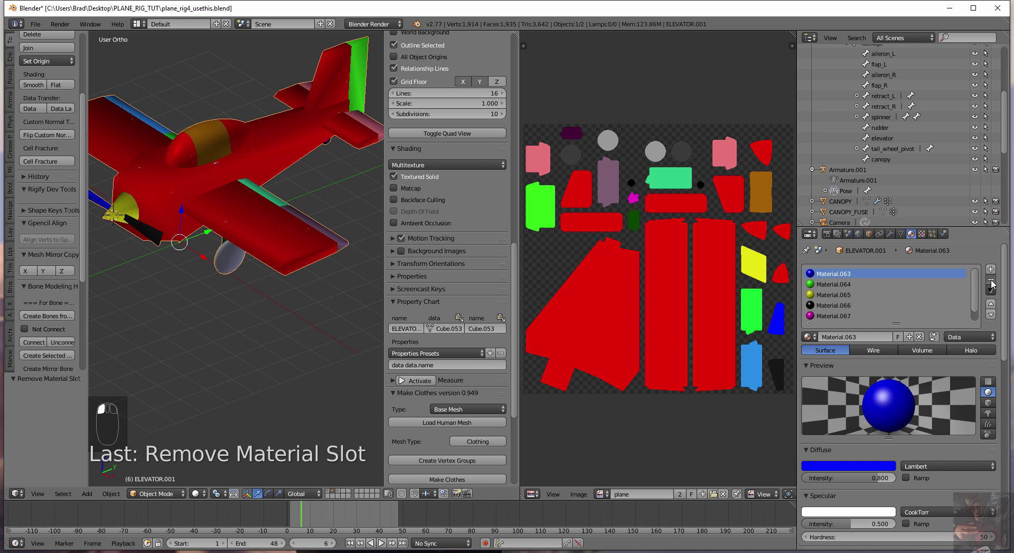
left_click(991, 281)
left_click(991, 281)
left_click(990, 281)
left_click(990, 280)
left_click(991, 281)
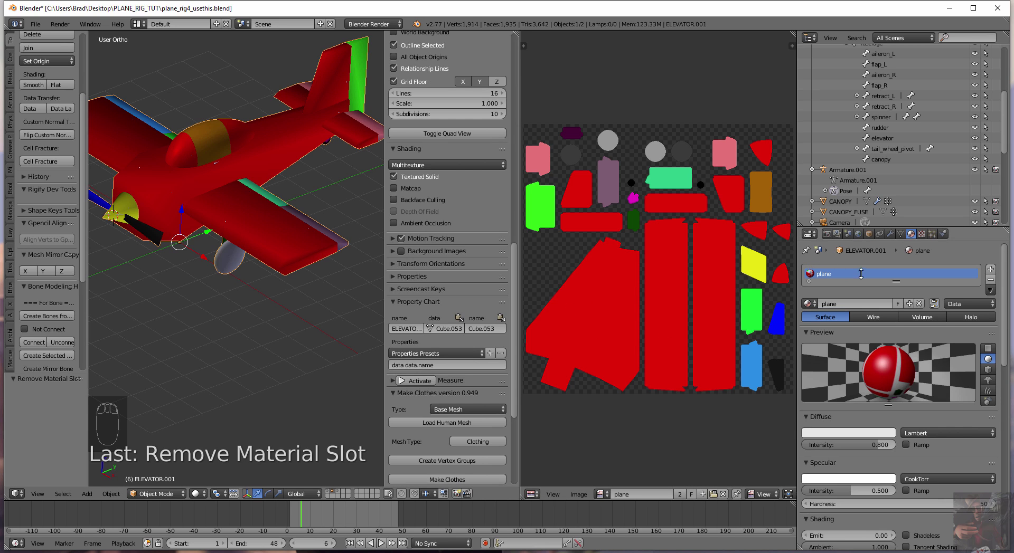
- Check the Source Engine export choices and look through the scene's list of exportables without exporting
left_click(848, 235)
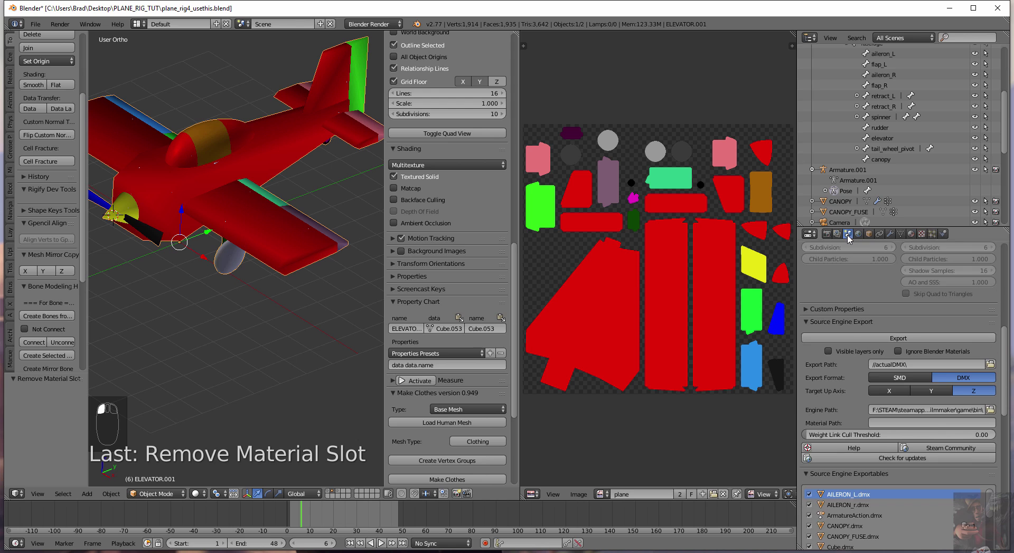
left_click(898, 340)
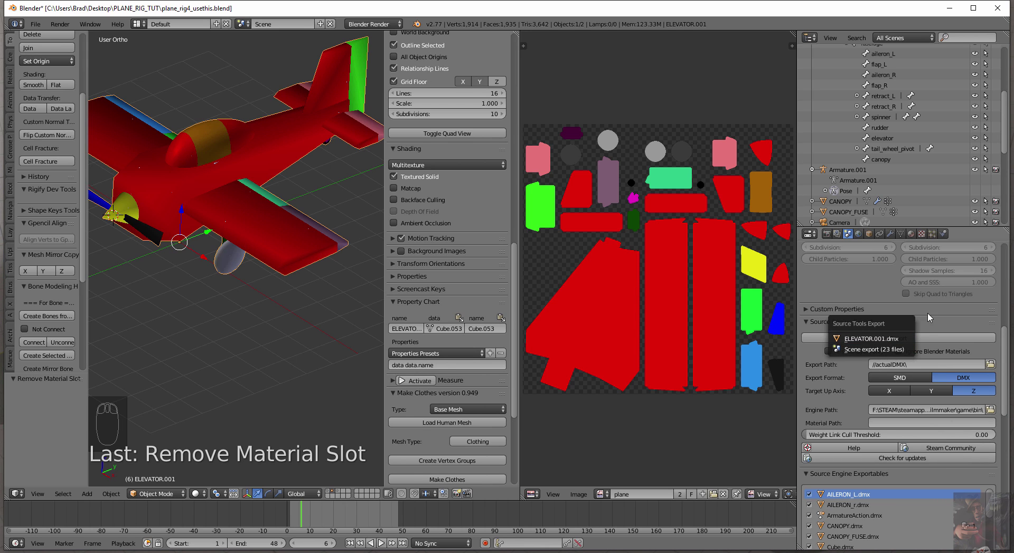
scroll(915, 516, "down", 5)
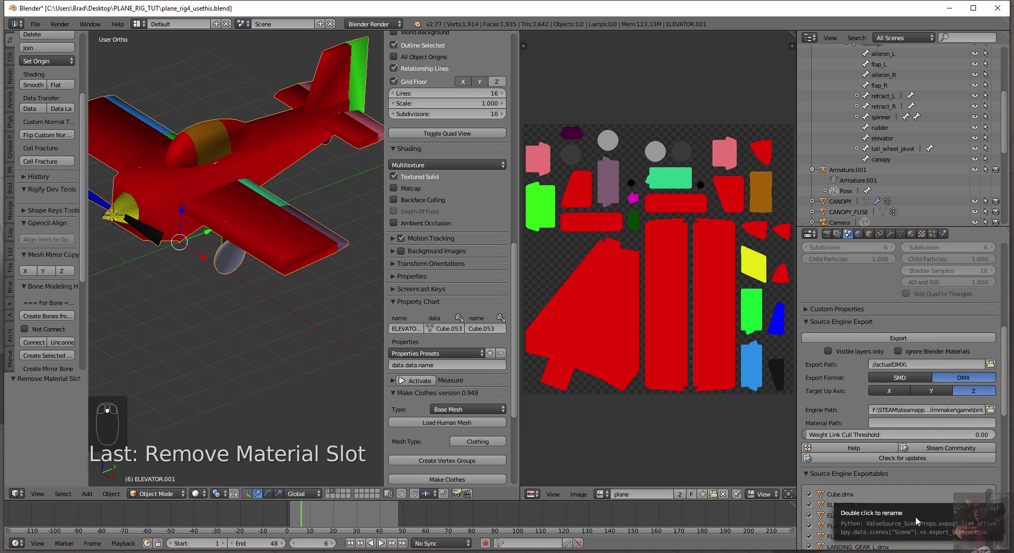
scroll(871, 449, "up", 3)
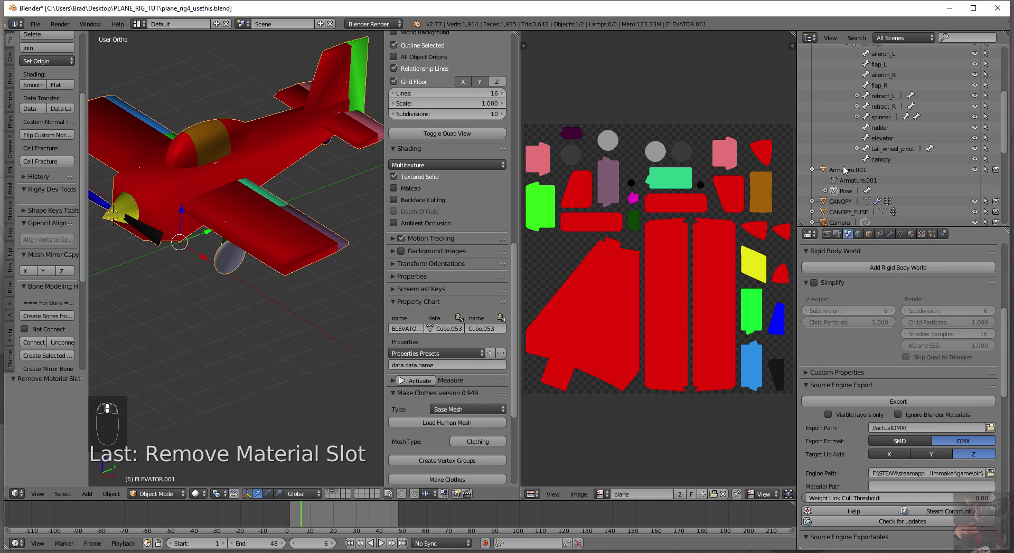
- Delete all the original separate plane objects on their own layer and return to the joined plane's layer
left_click(328, 491)
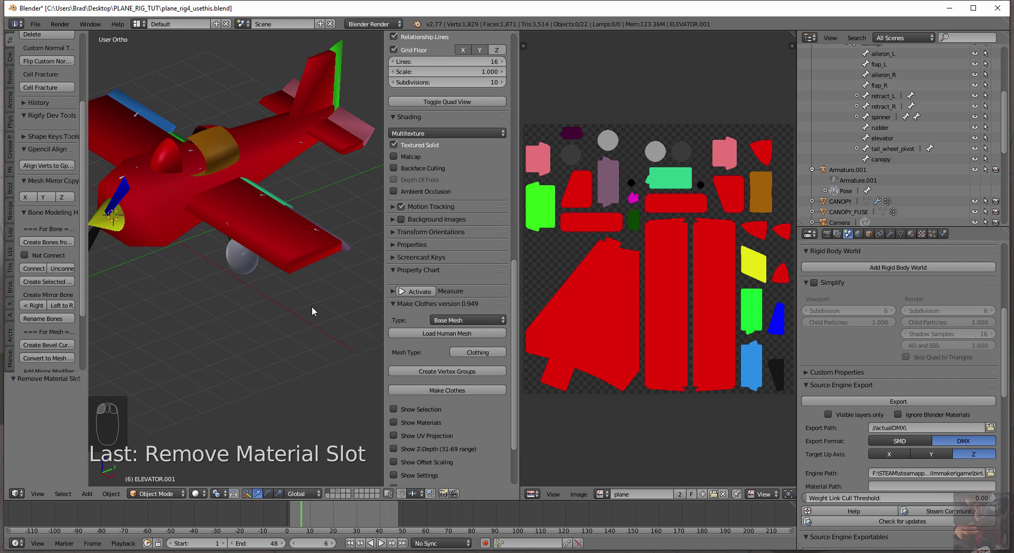
key("a")
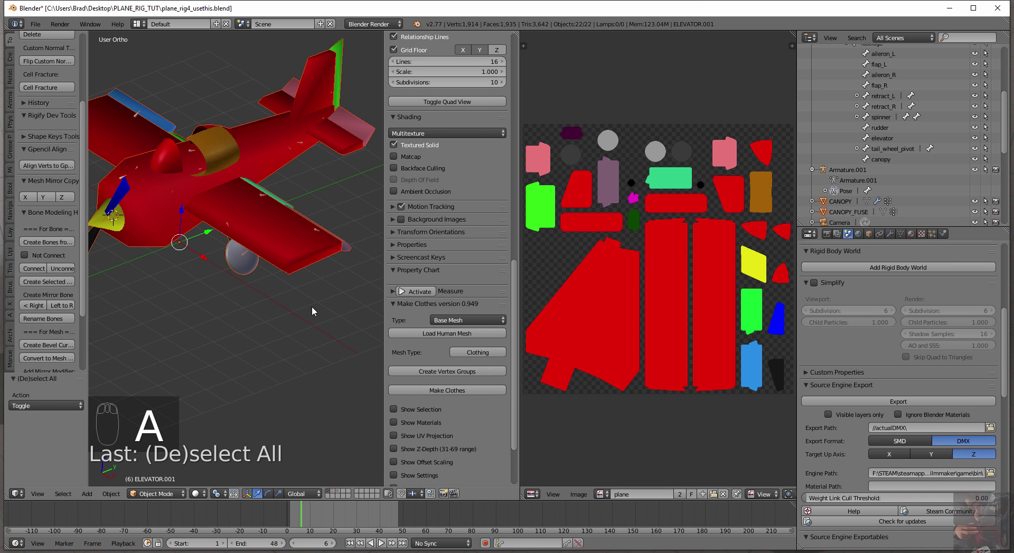
key("x")
left_click(311, 306)
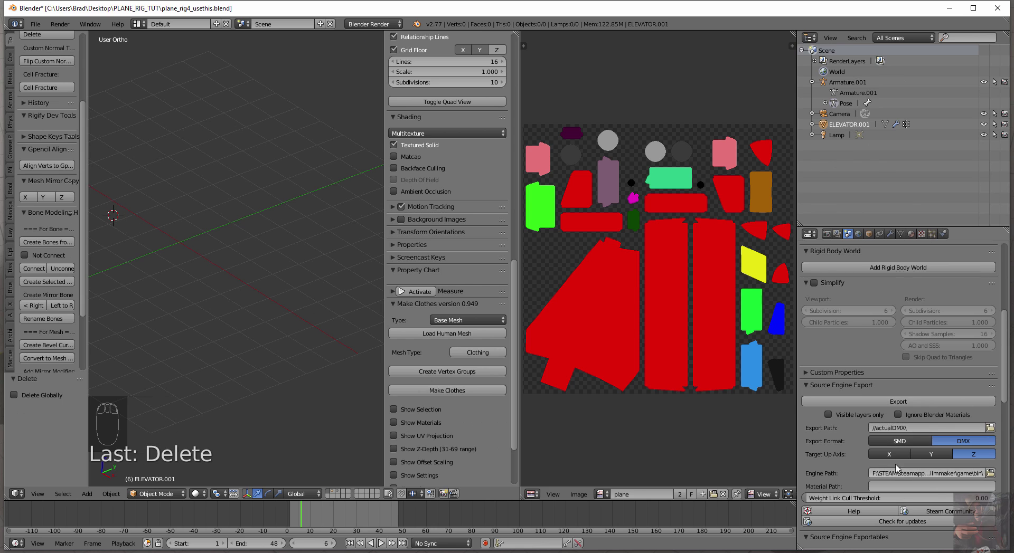
scroll(917, 429, "down", 4)
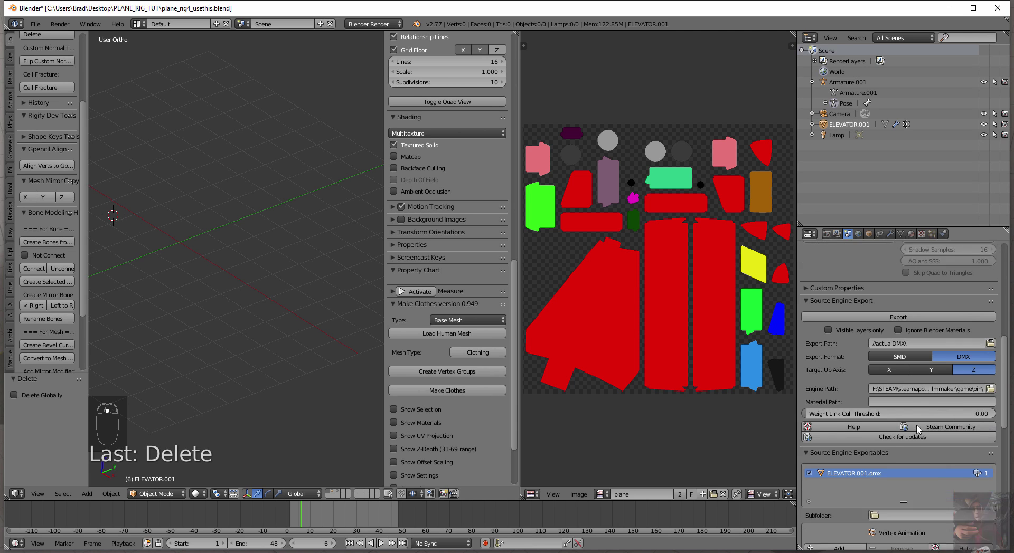
scroll(917, 428, "down", 1)
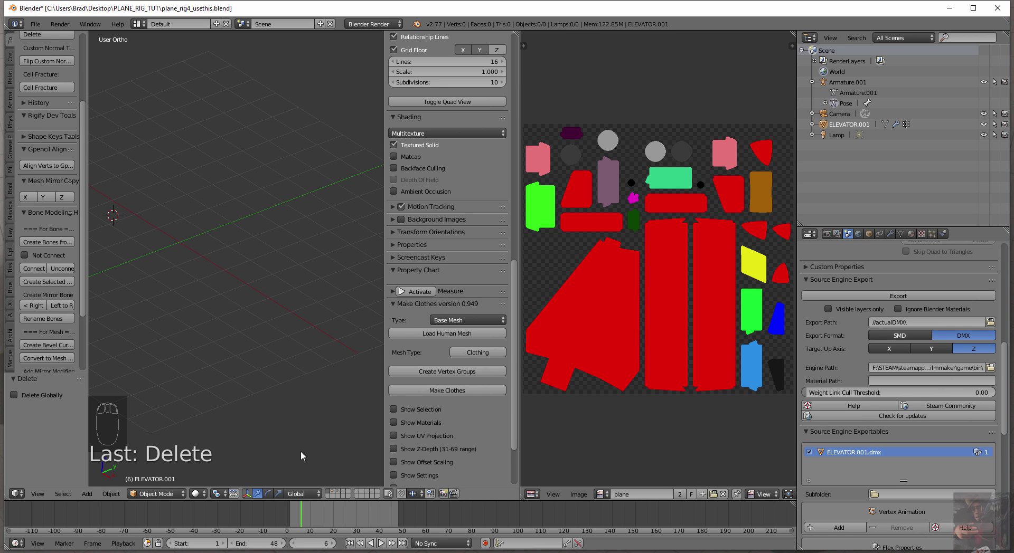
key("ctrl+z")
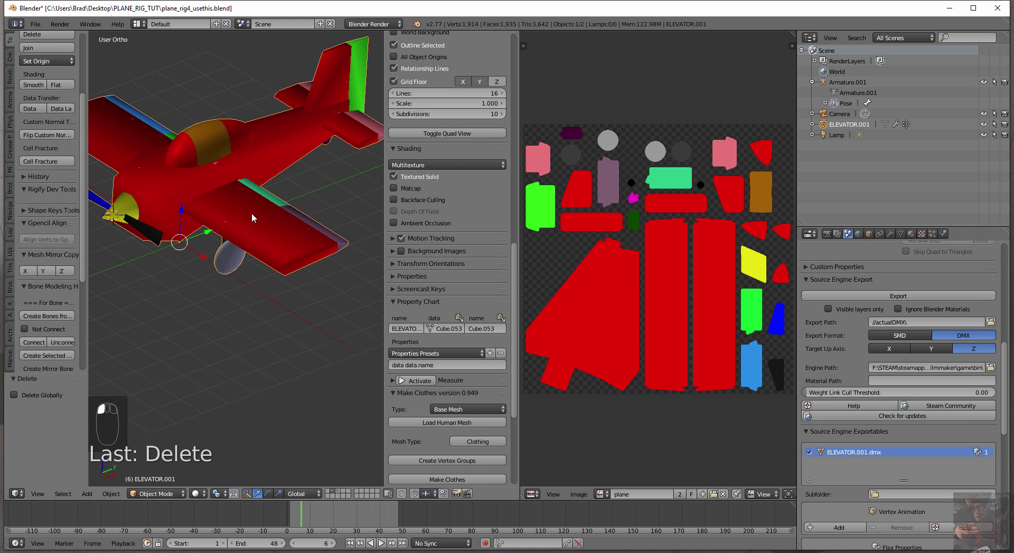
- Rename the joined ELEVATOR.001 object to "plane" and return to the Source Engine Export settings in the scene properties
left_click(868, 234)
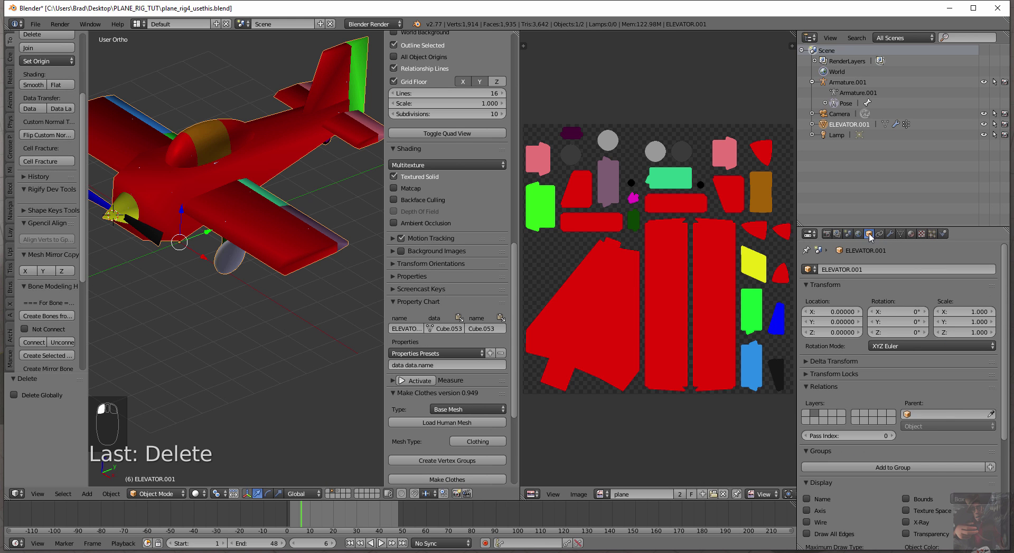
left_click(862, 270)
type("plane")
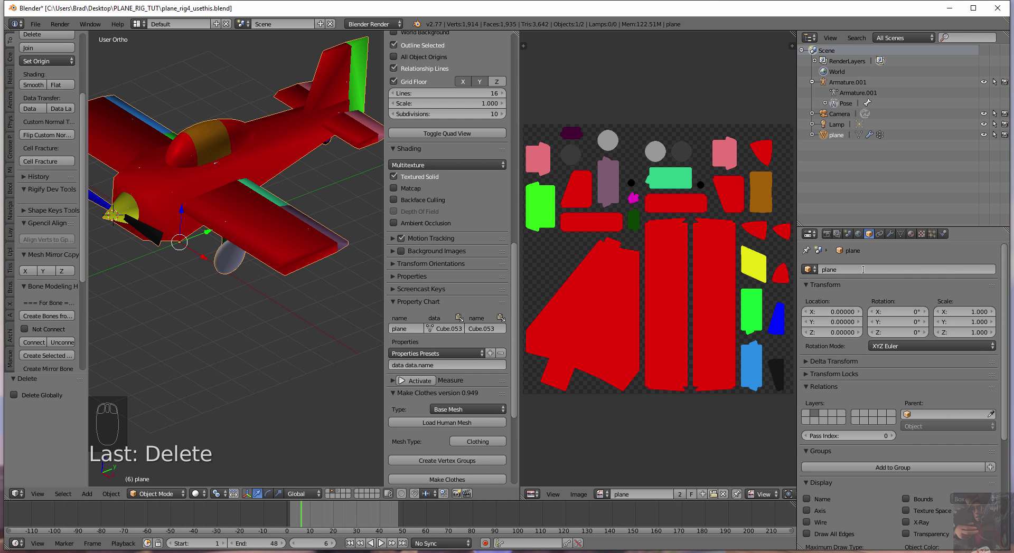
key("Return")
left_click(847, 234)
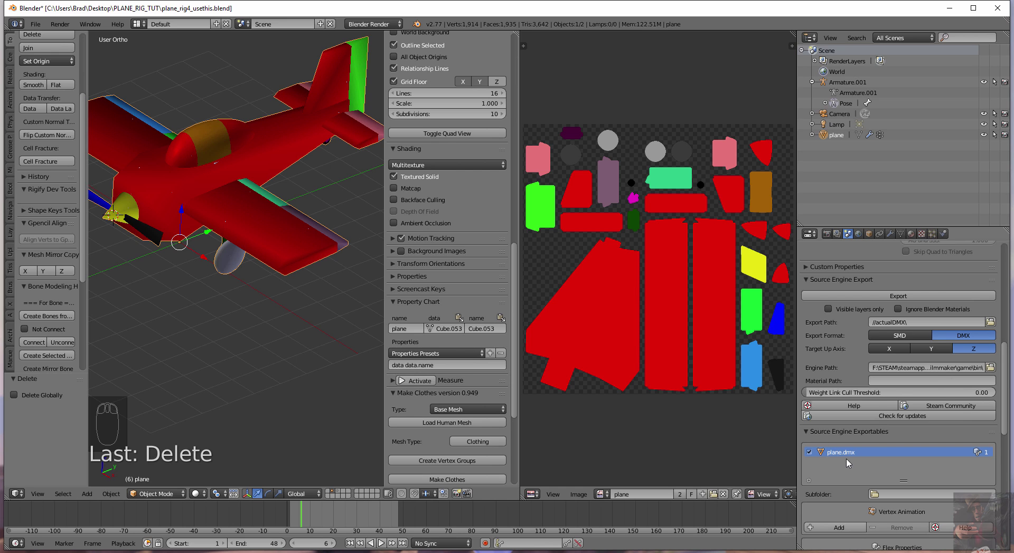
- Run the Source Engine scene export for plane.dmx and show the system console to check the export log
left_click(853, 297)
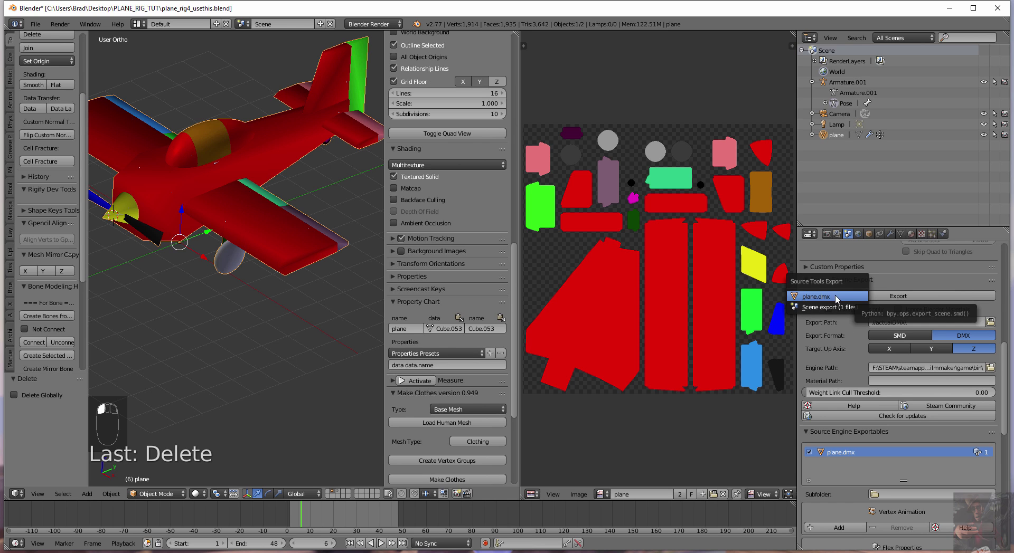
left_click(832, 311)
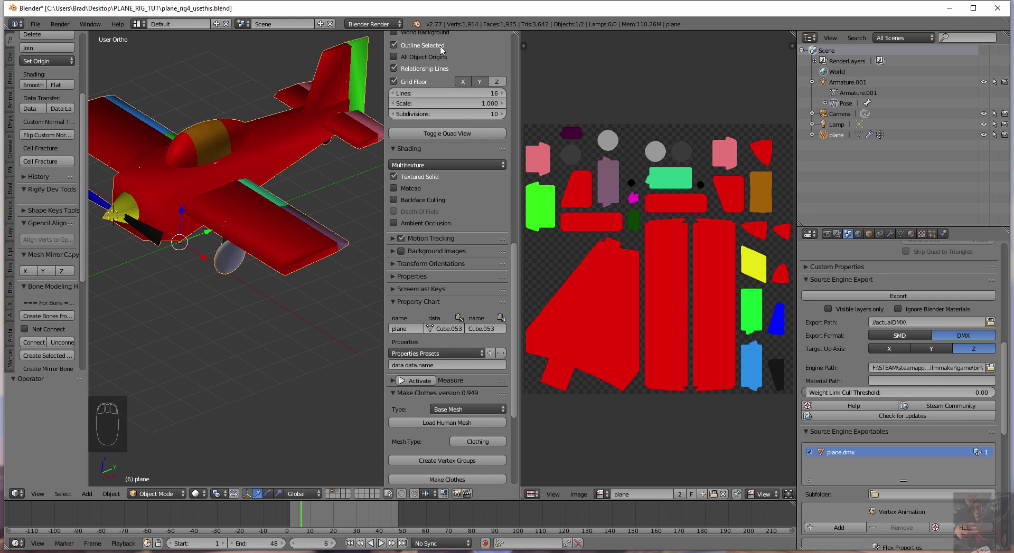
left_click(91, 24)
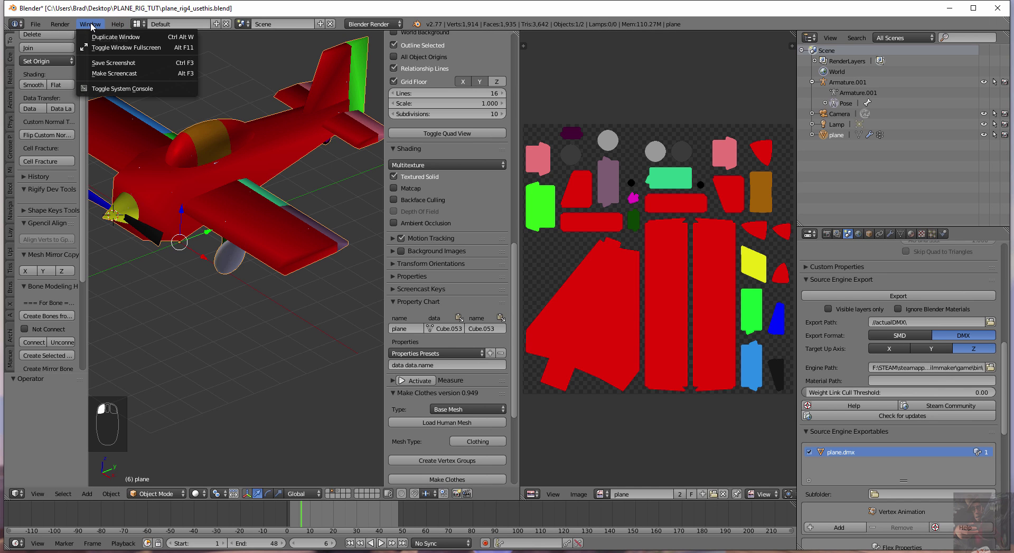
left_click(102, 89)
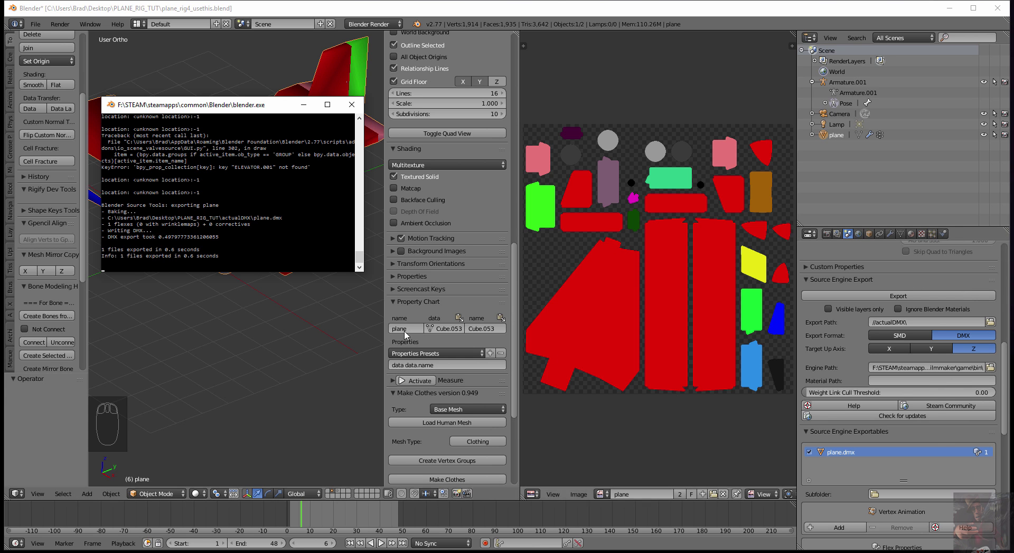
- Switch to Notepad++ and create a new empty text file
left_click(949, 9)
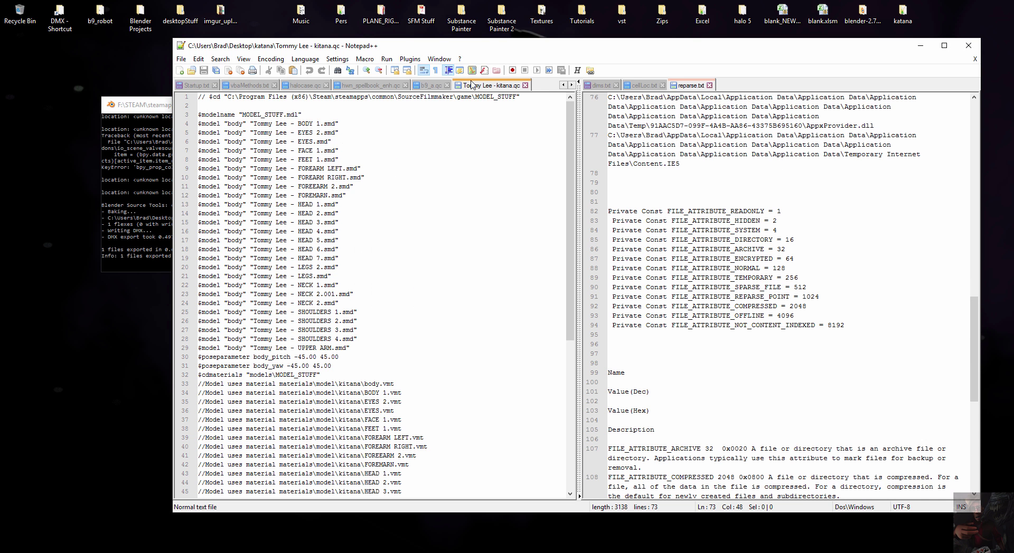
left_click(181, 60)
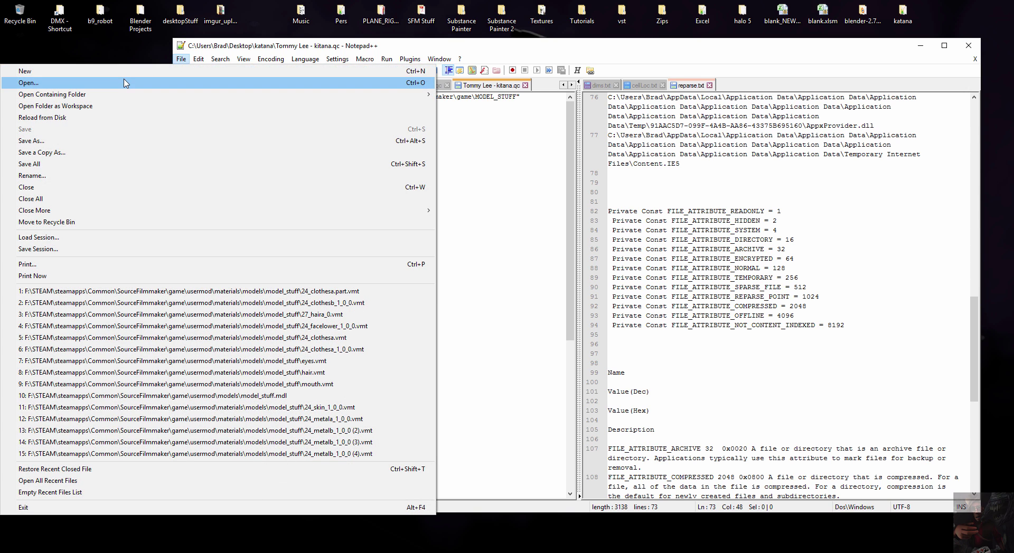
left_click(125, 70)
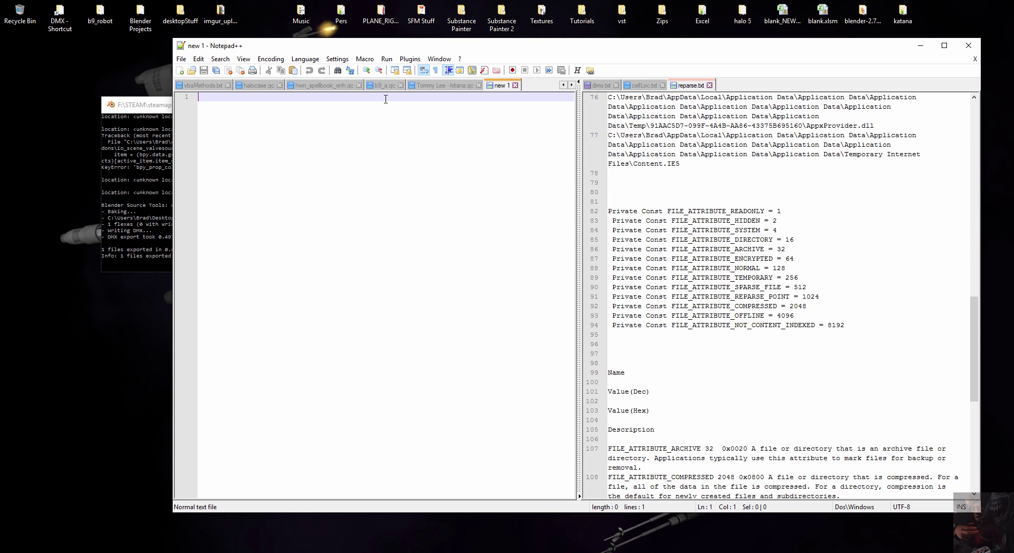
- Write a $modelname line with the path ptejack\planes\myplane.mdl and begin a new line below it
type("$modelname \"ptejack\\plane\\myplane.mdl")
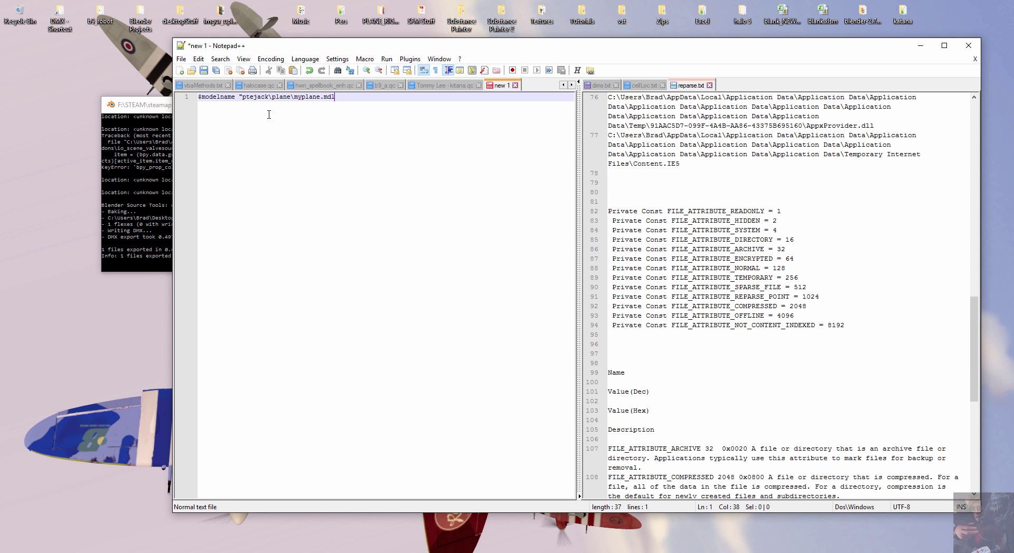
left_click(293, 96)
type("s\\")
left_click(340, 98)
key("Return")
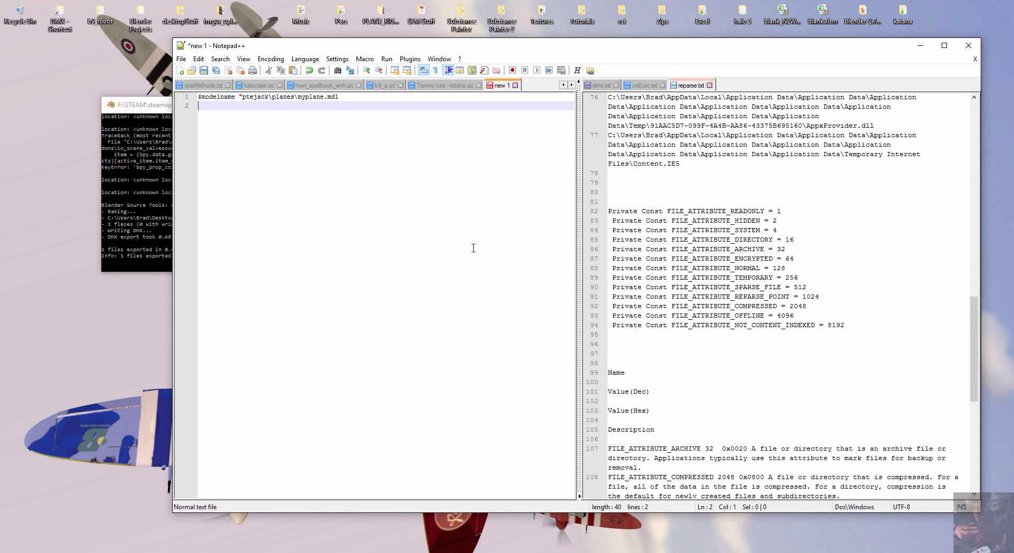
- Add the line $body "plane" plane.dmx beneath the model name
type("Body")
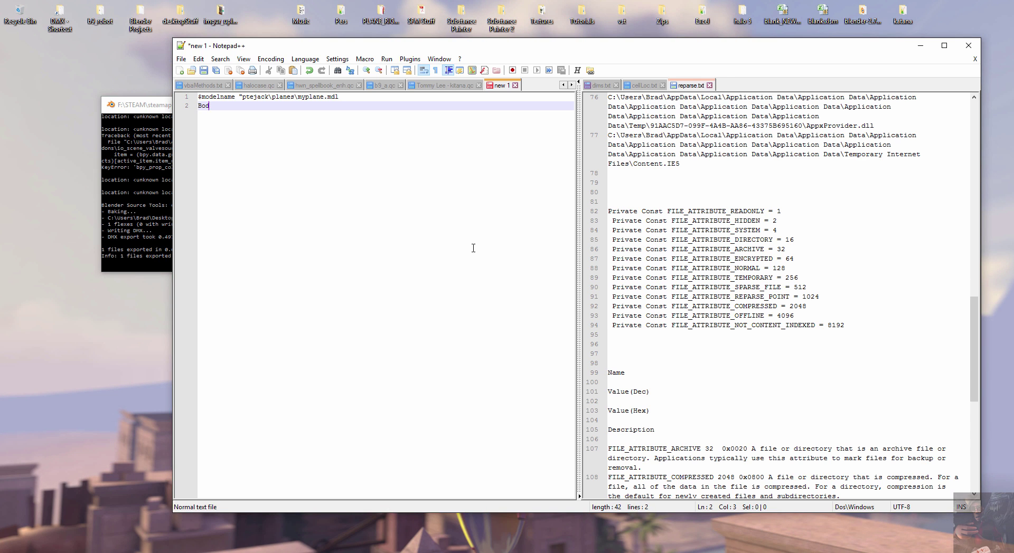
key("BackSpace")
key("BackSpace")
key("BackSpace")
key("BackSpace")
key("BackSpace")
type("$body \"plane\" plane.dmx")
key("Return")
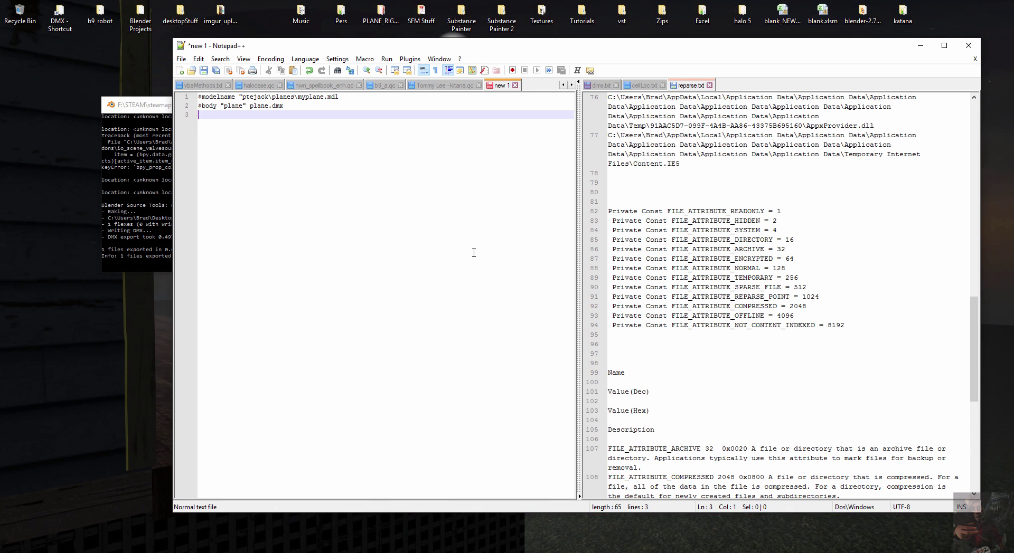
- Add the lines $mostopaque and $cdmaterials "model\ptejack\planes", followed by a blank line
type("$mostopaque")
key("Return")
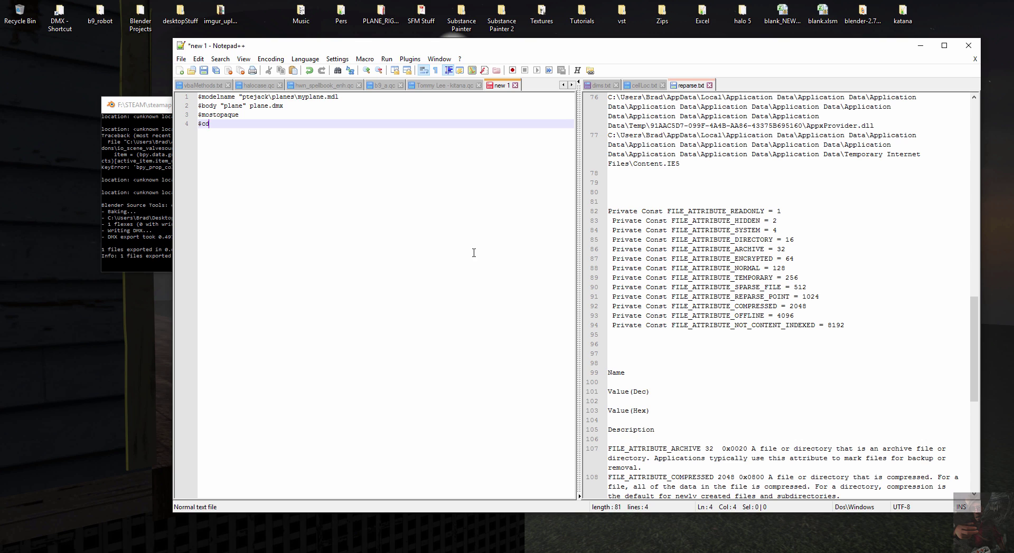
type("$cdmaterials")
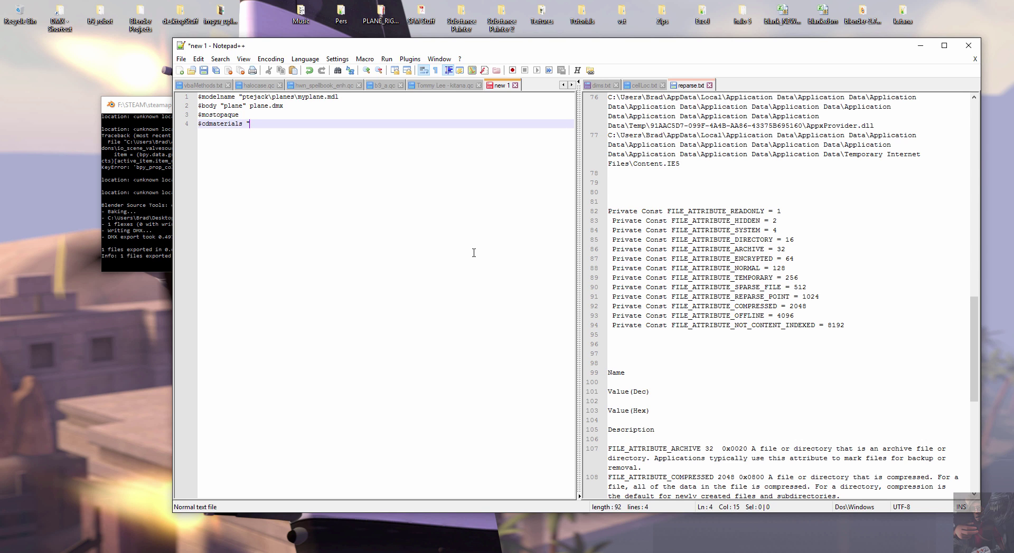
type("model\\ptejack\\planes\"")
key("Return")
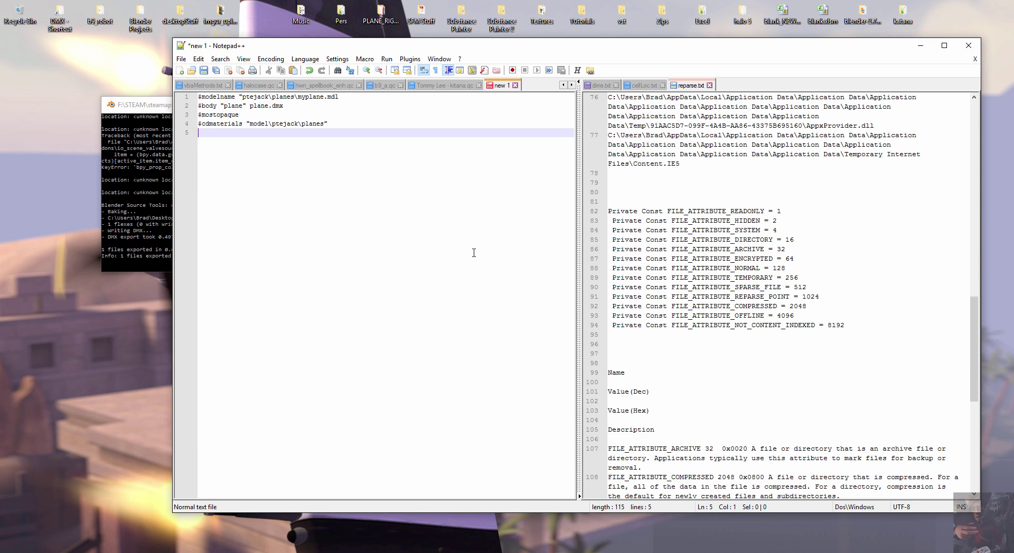
key("Return")
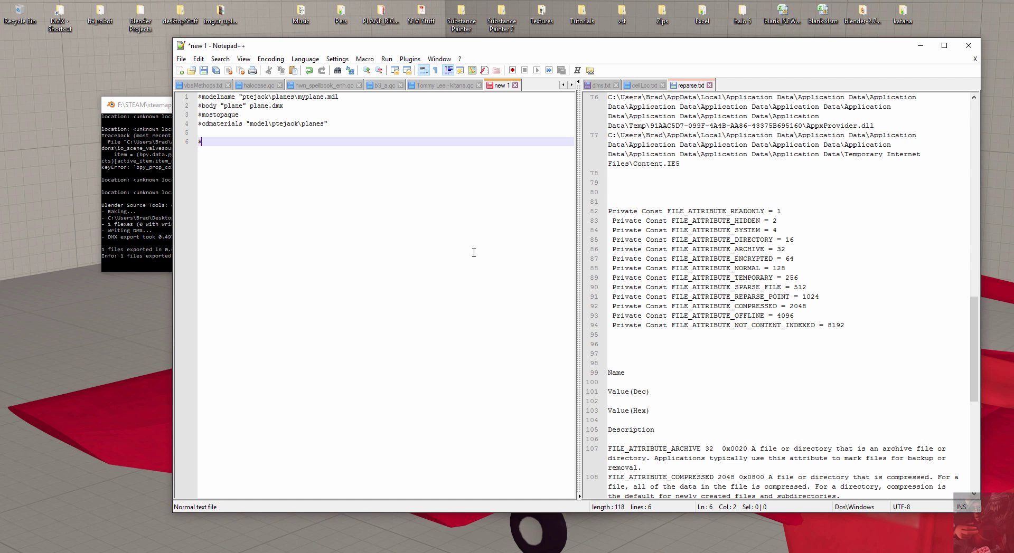
- Write a $sequence "idle" "plane.dmx" block in braces containing fps 1
type("S")
type("sequen")
type("ce")
type(" \"idle")
type("\"")
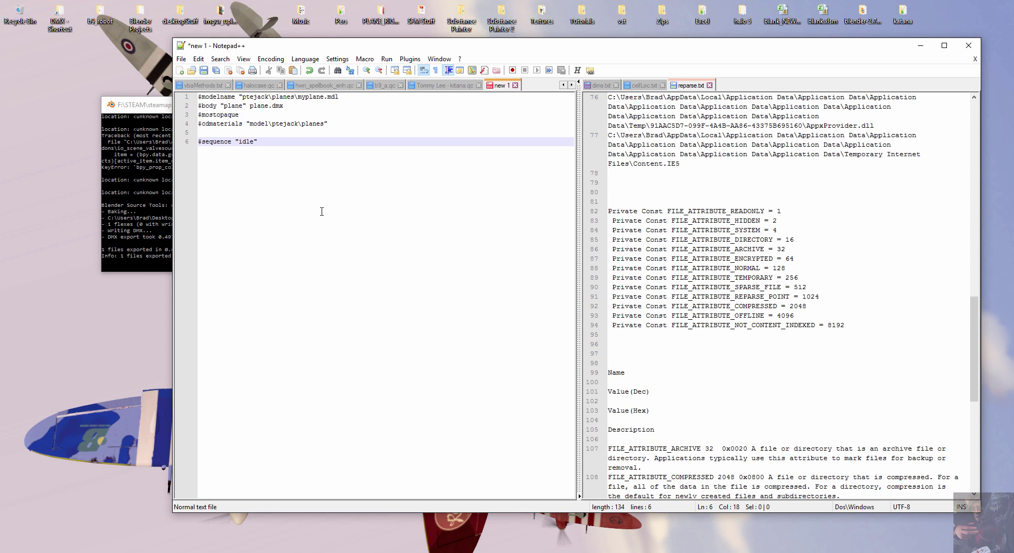
type("plane.dmx")
type("{")
key("Return")
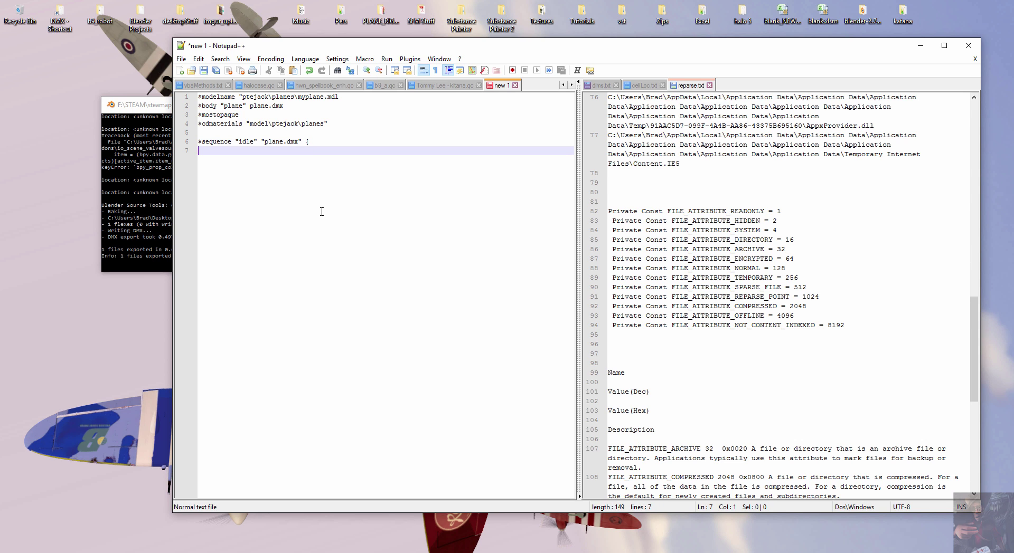
type("fps 1")
key("Return")
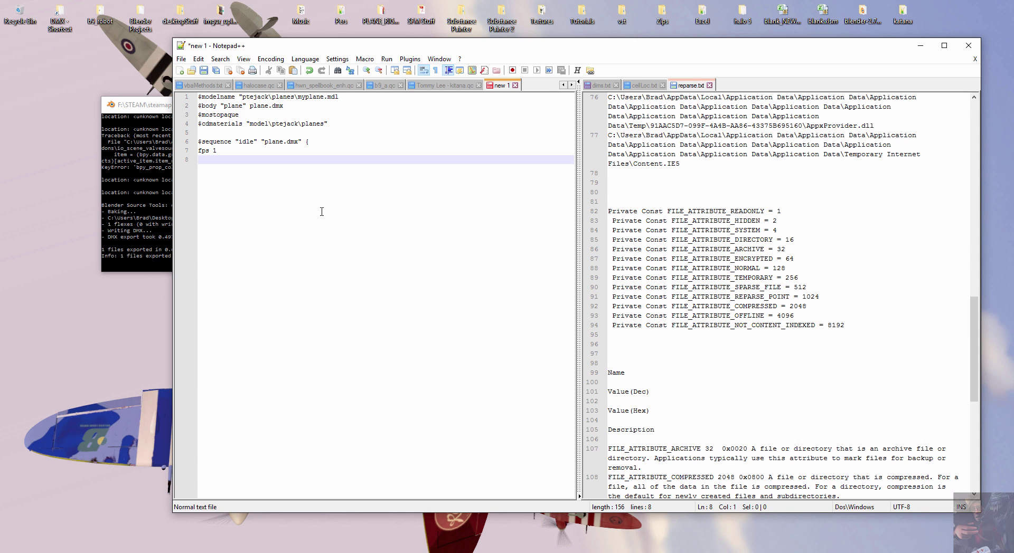
type("}")
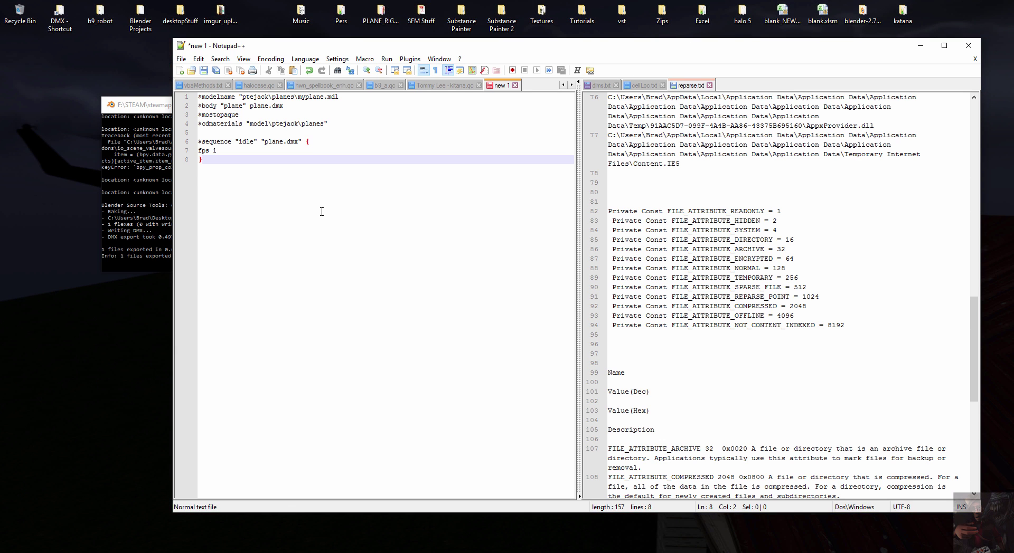
- Remove the braces and line break from the idle sequence so it reads $sequence "idle" "plane.dmx" fps 1 on one line
key("Up")
key("Up")
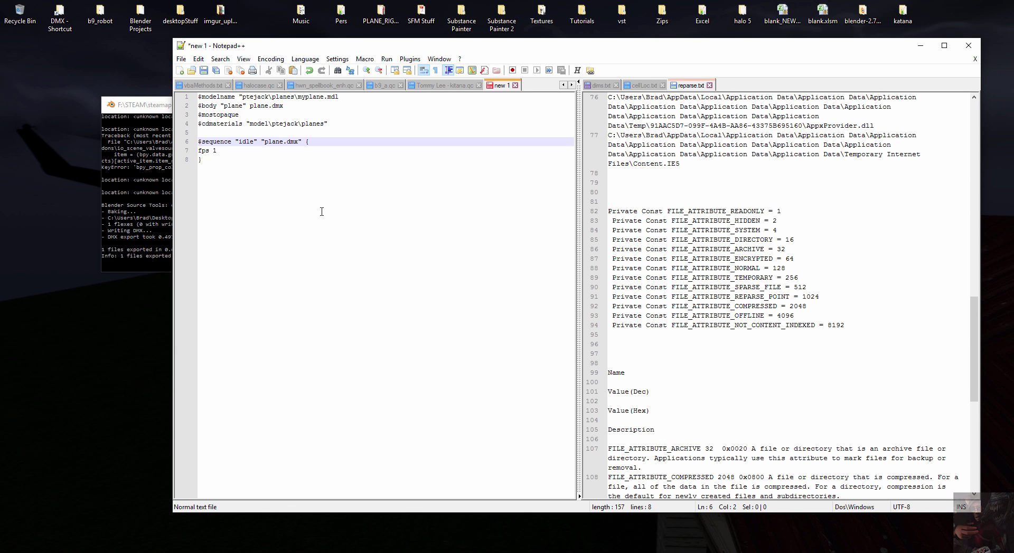
key("Right")
key("Right")
key("Right")
key("Right")
key("Right")
key("Right")
key("Right")
key("Right")
key("Right")
key("Right")
key("Right")
key("Right")
key("Right")
key("Right")
key("Right")
key("Right")
key("Right")
key("Right")
key("Right")
key("Right")
key("shift+Right")
key("Delete")
key("Delete")
key("Delete")
key("Delete")
key("Return")
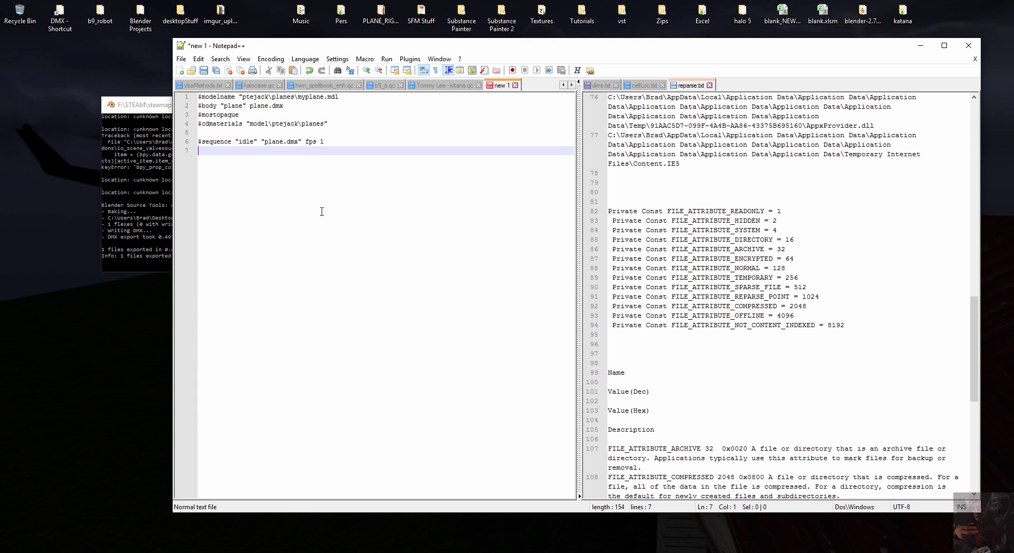
key("Up")
key("Up")
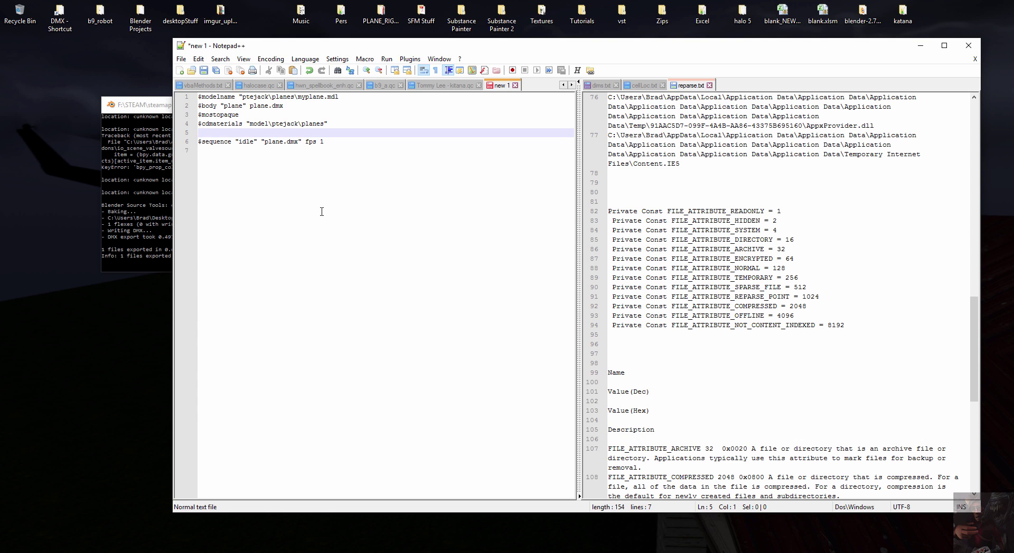
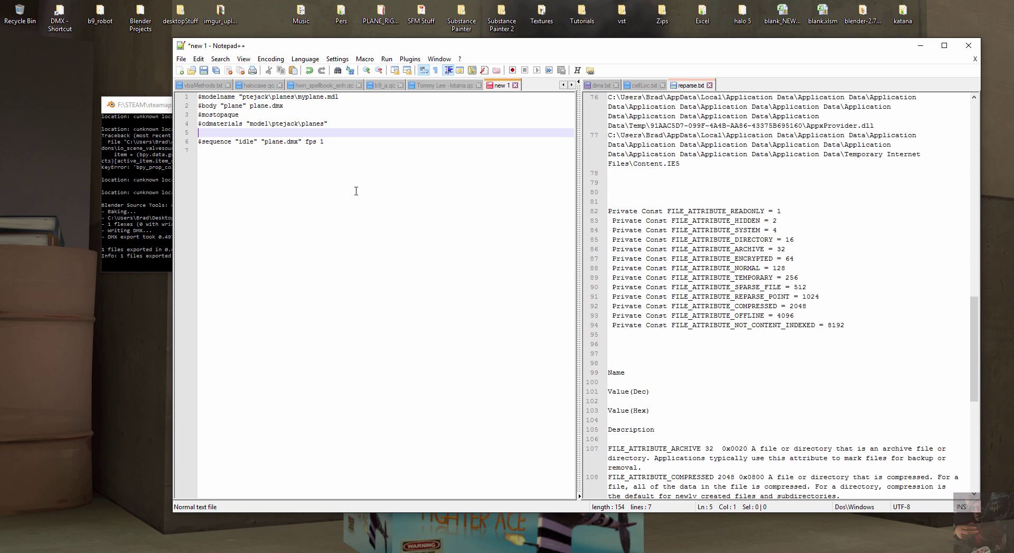
- Save the script as plane.qc in the actualDMX folder, beside plane.dmx
left_click(178, 60)
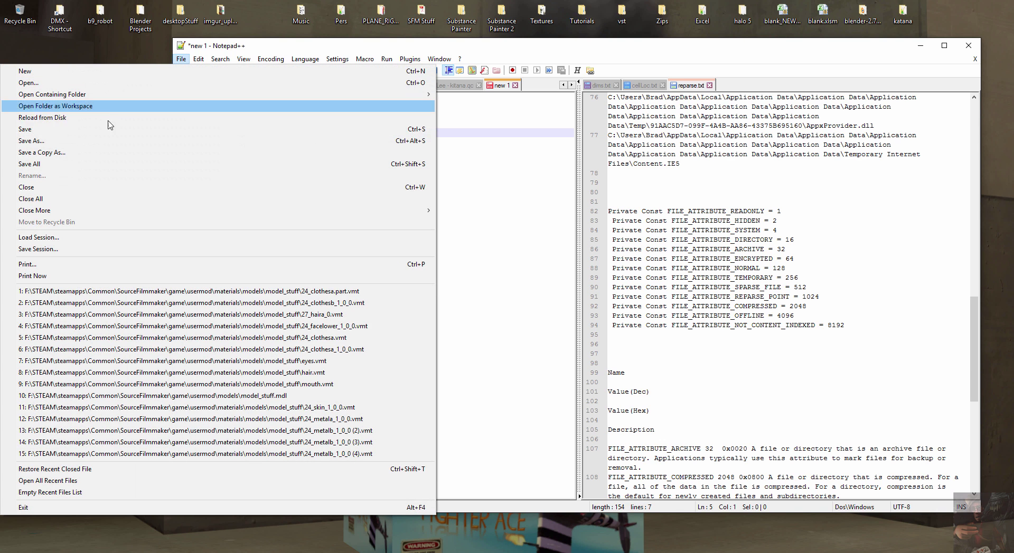
left_click(86, 141)
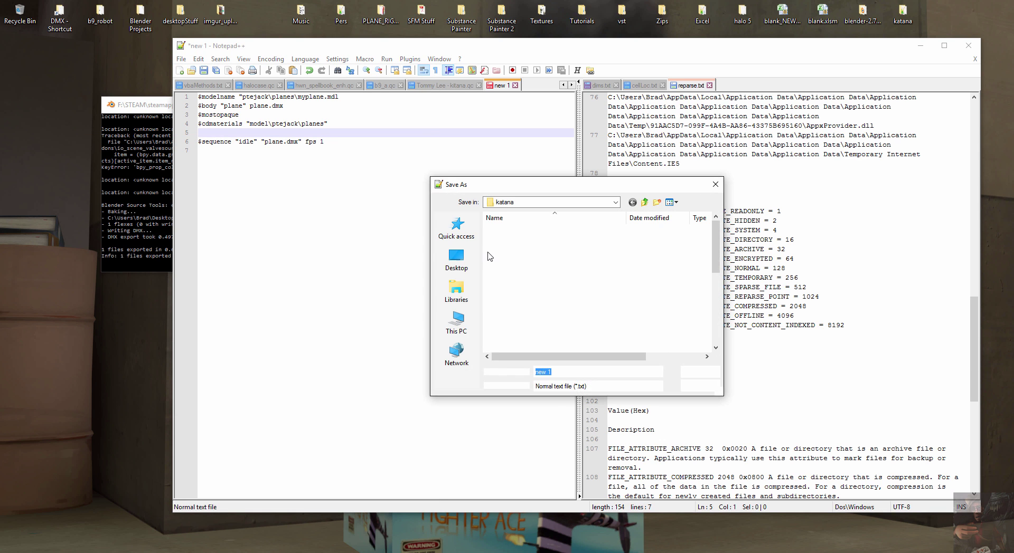
left_click(456, 259)
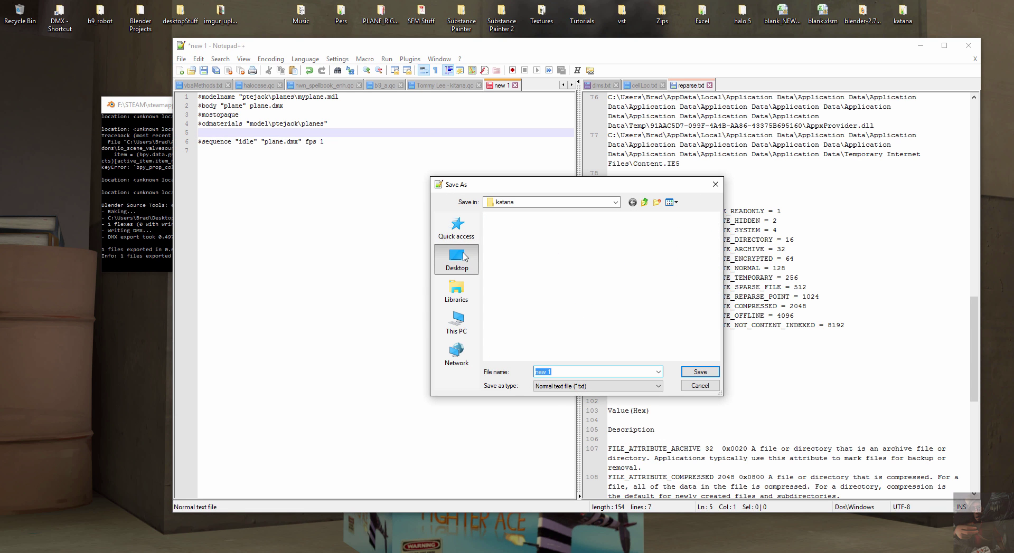
double_click(623, 232)
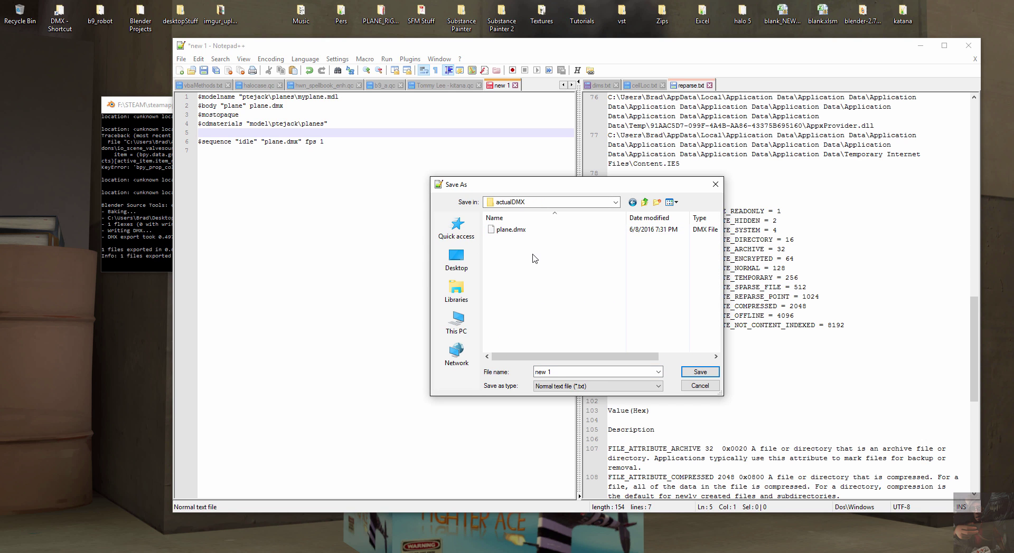
left_click_drag(555, 369, 526, 375)
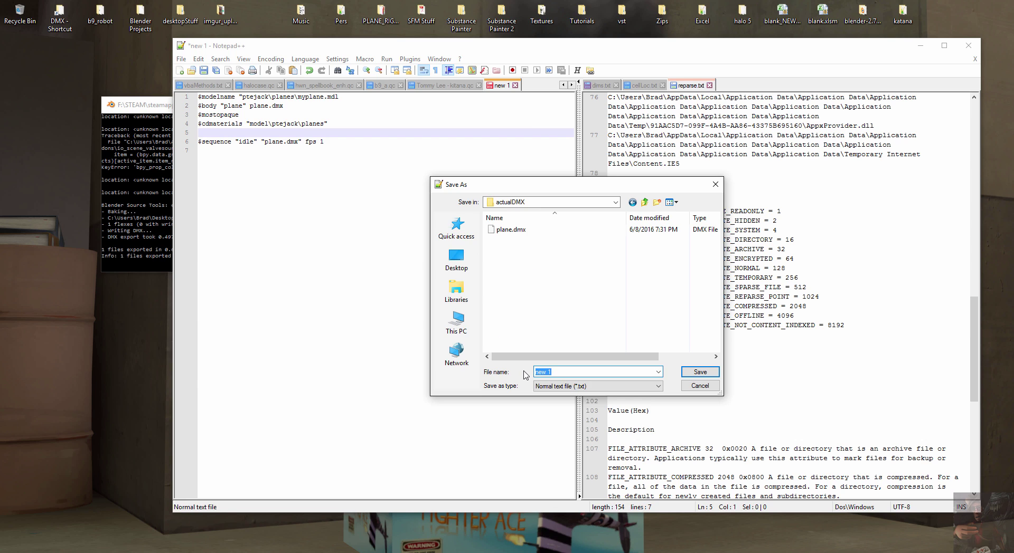
type("plan")
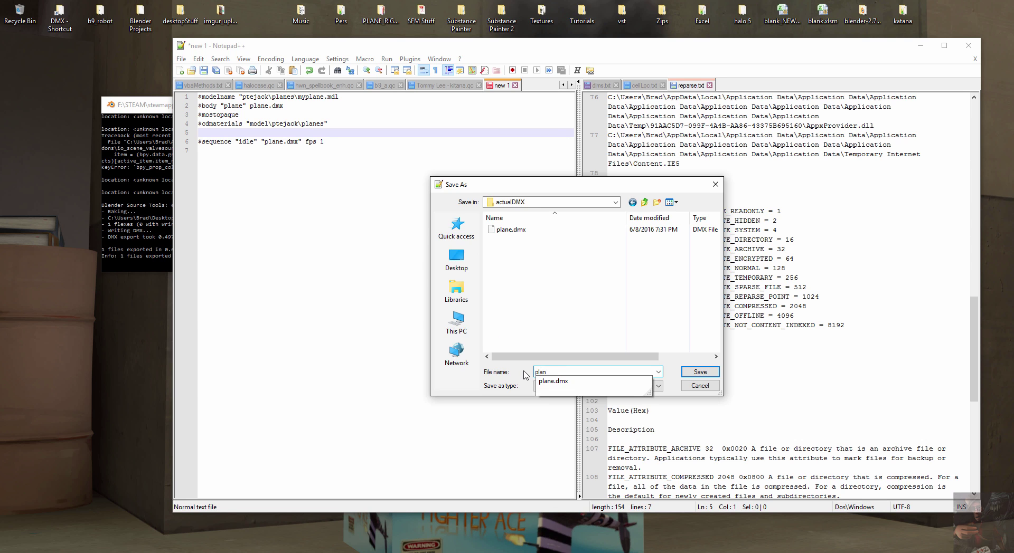
type("e.qc")
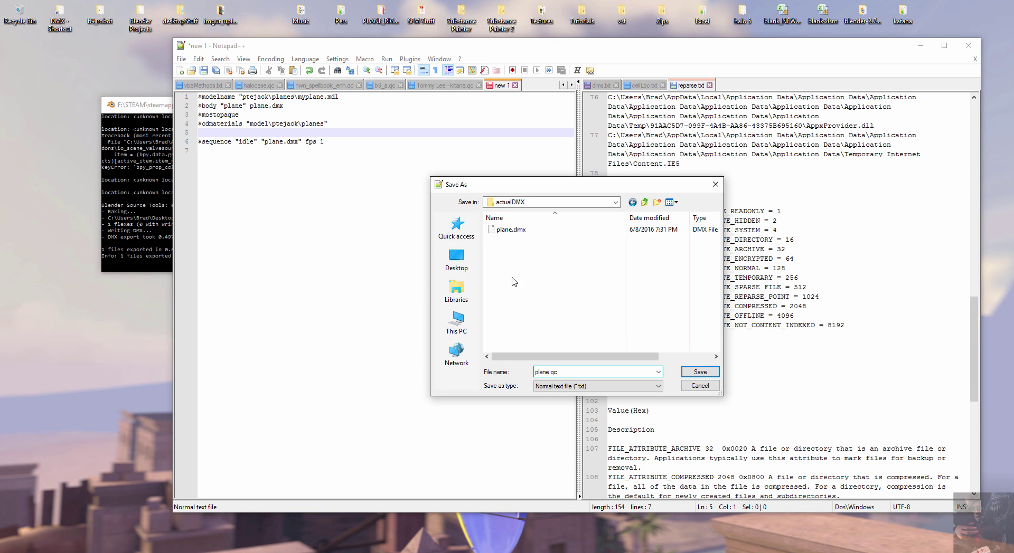
left_click(706, 373)
- Switch to Blender and try to compile plane.qc from the Source Engine QC Compiles settings
key("alt+Tab")
key("alt+Tab")
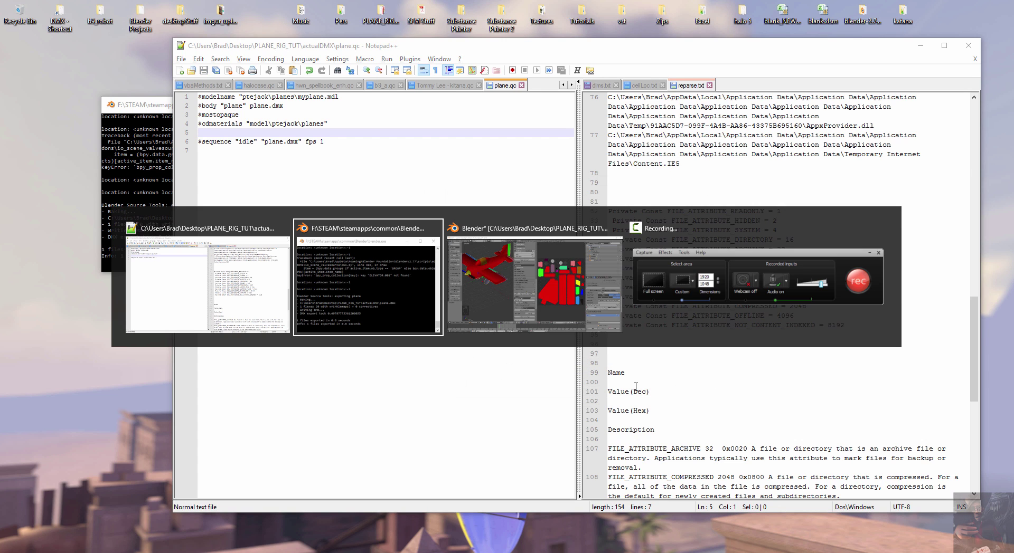
scroll(860, 393, "down", 10)
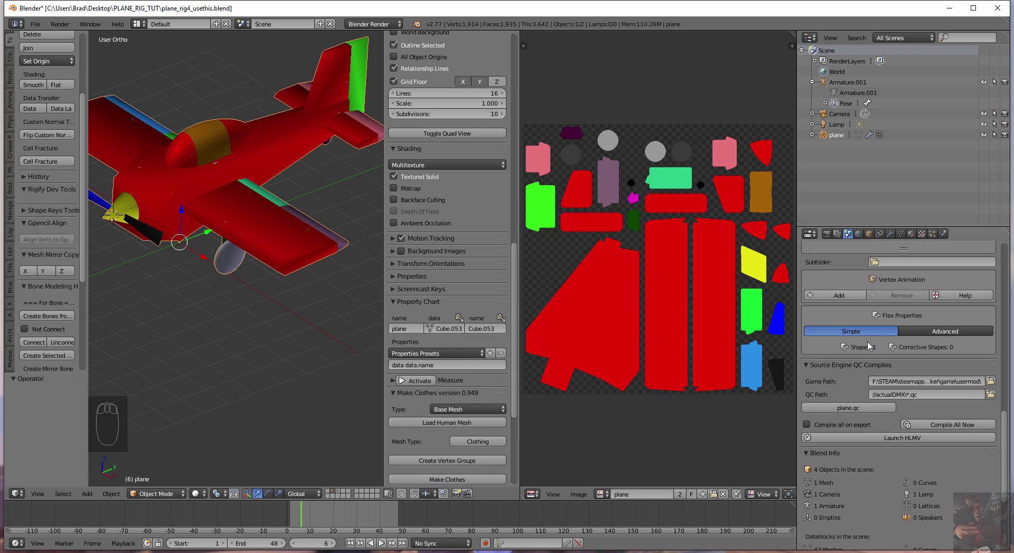
scroll(884, 353, "up", 8)
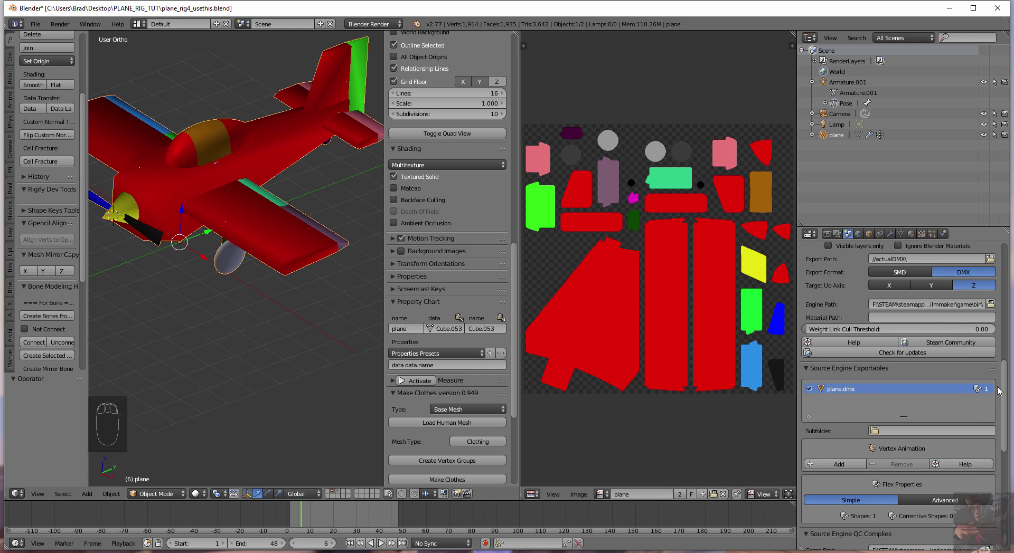
scroll(835, 433, "down", 4)
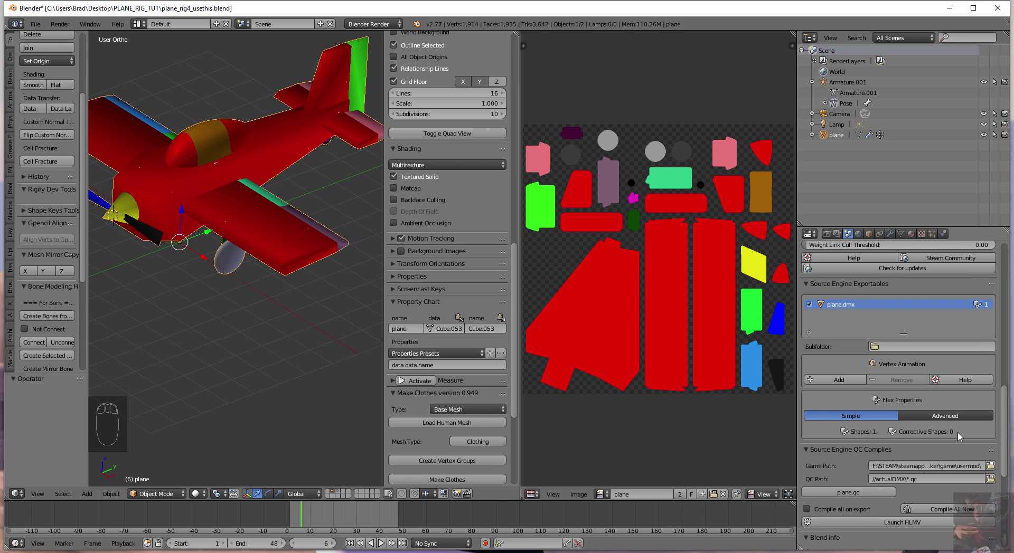
scroll(945, 436, "down", 6)
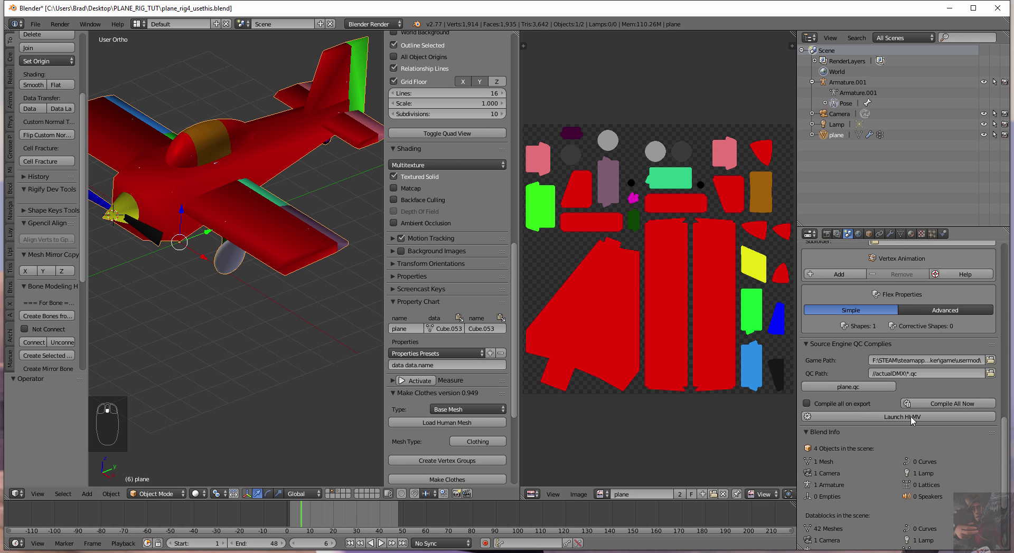
scroll(908, 420, "up", 12)
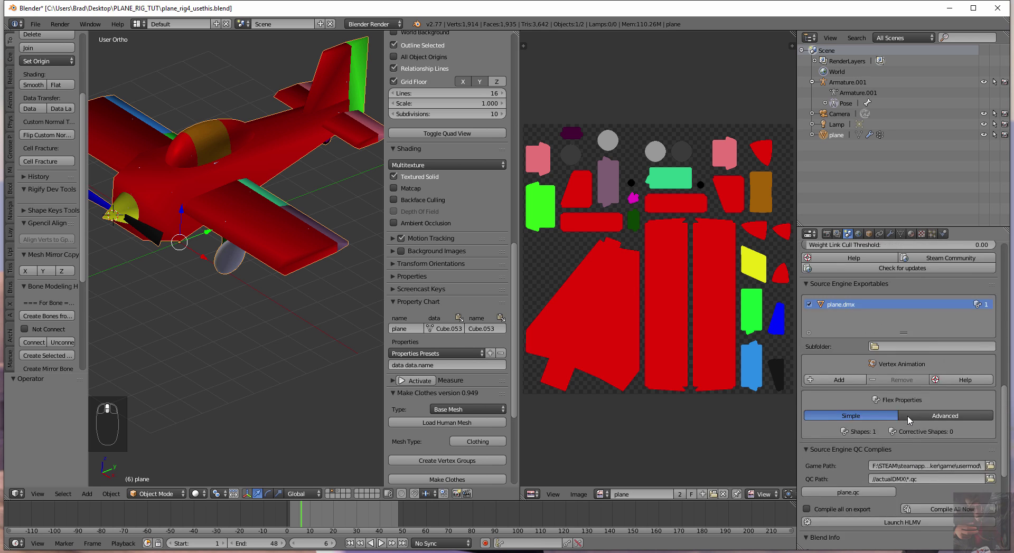
scroll(907, 415, "down", 4)
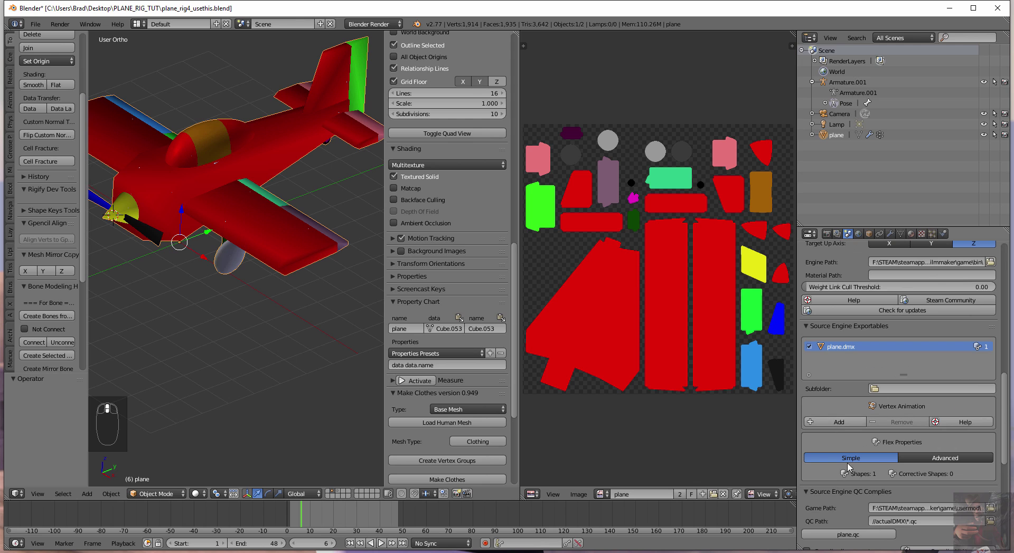
left_click(850, 535)
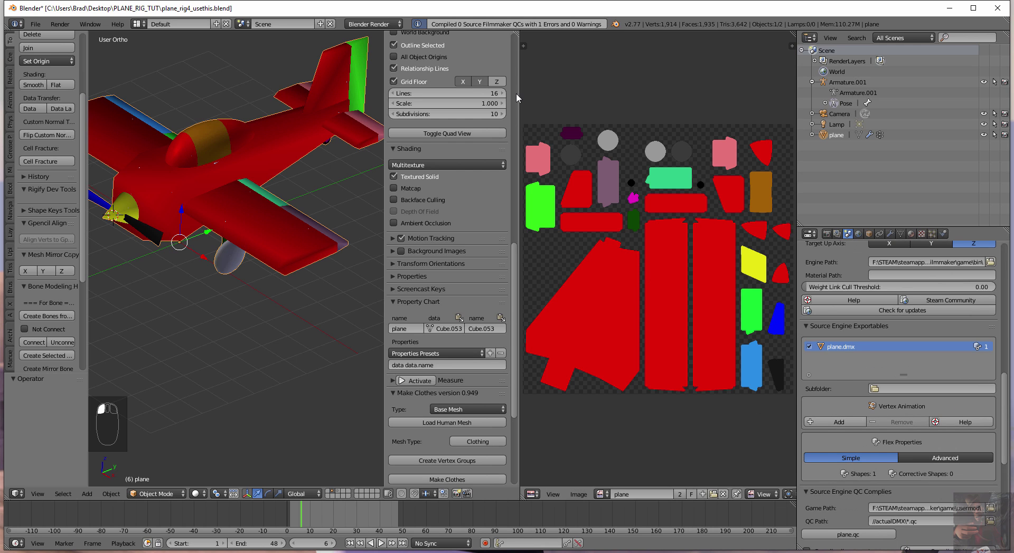
- Bring up Blender's console window and read the compile output for plane.qc
left_click(575, 27)
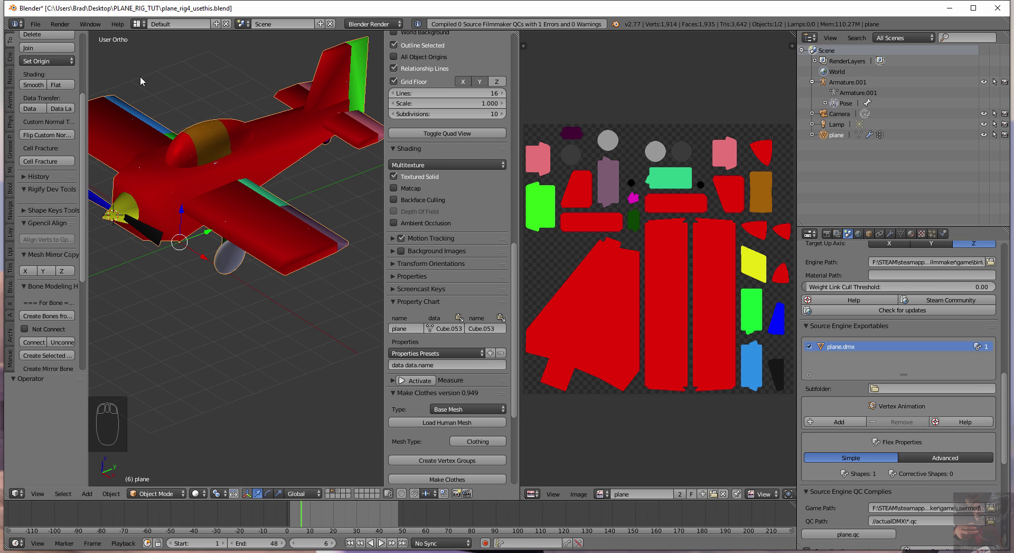
mouse_move(839, 552)
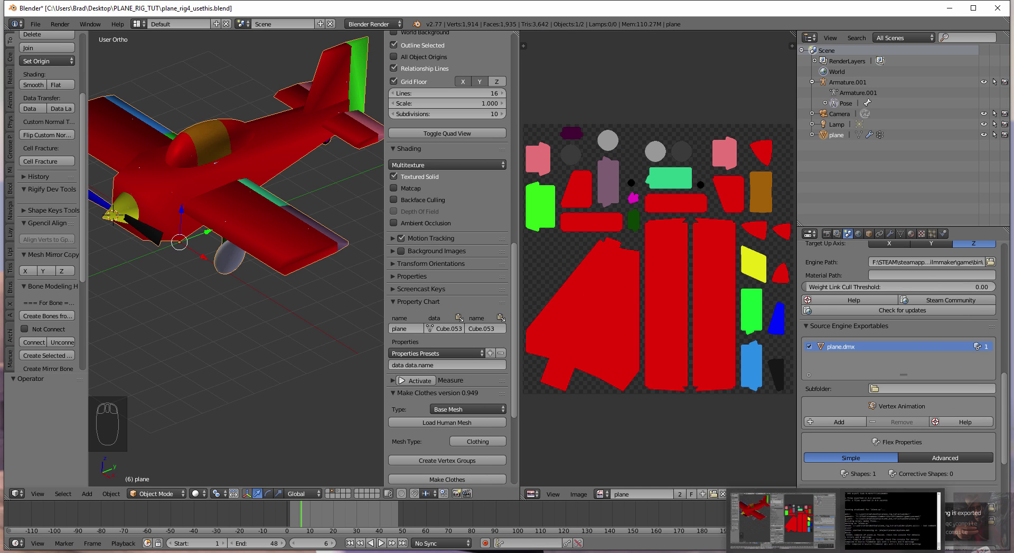
left_click(888, 520)
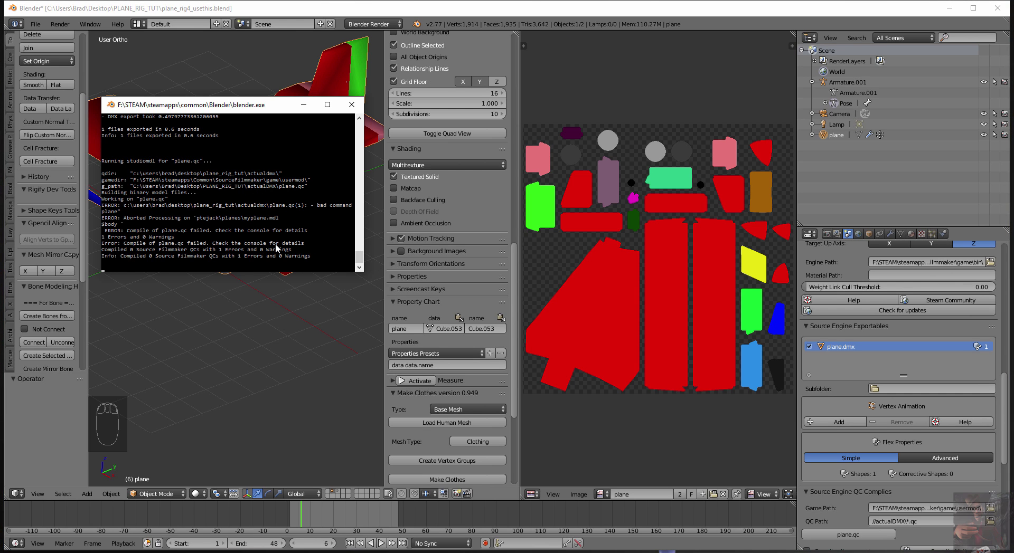
- Return to plane.qc in Notepad++ and add the missing closing quote after myplane.mdl on the $modelname line
key("alt+Tab")
key("alt+Tab")
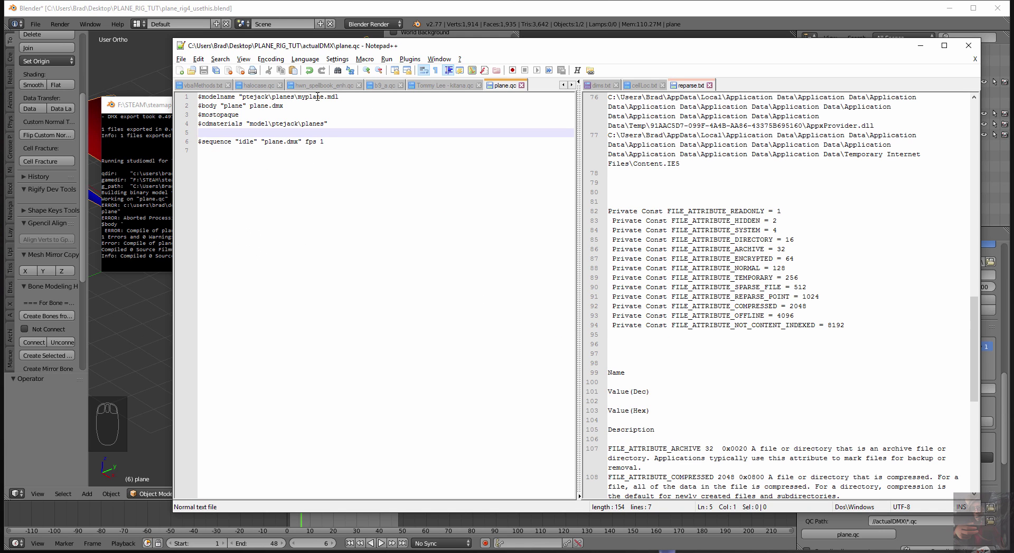
left_click(341, 97)
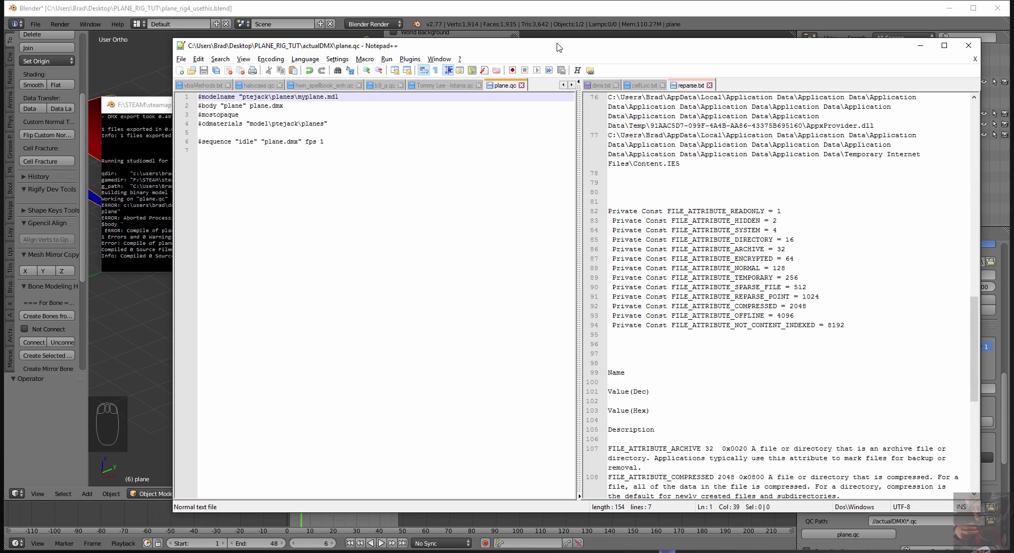
type("\"")
- Go through the script line by line from $modelname to $sequence to check for other mistakes
key("Down")
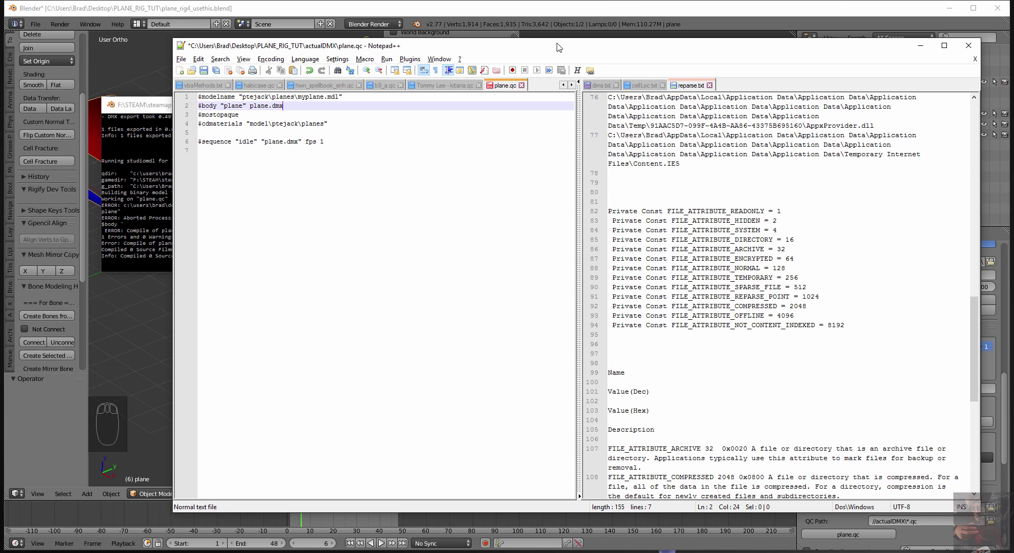
key("Down")
key("Down")
key("Down")
key("Down")
key("Down")
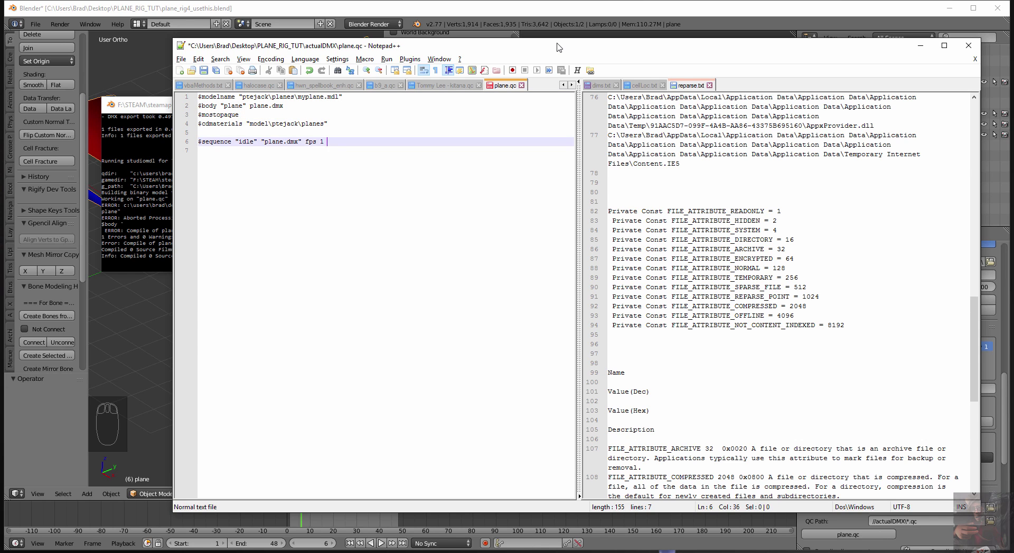
key("Up")
key("Up")
key("Up")
key("Up")
key("Up")
key("Up")
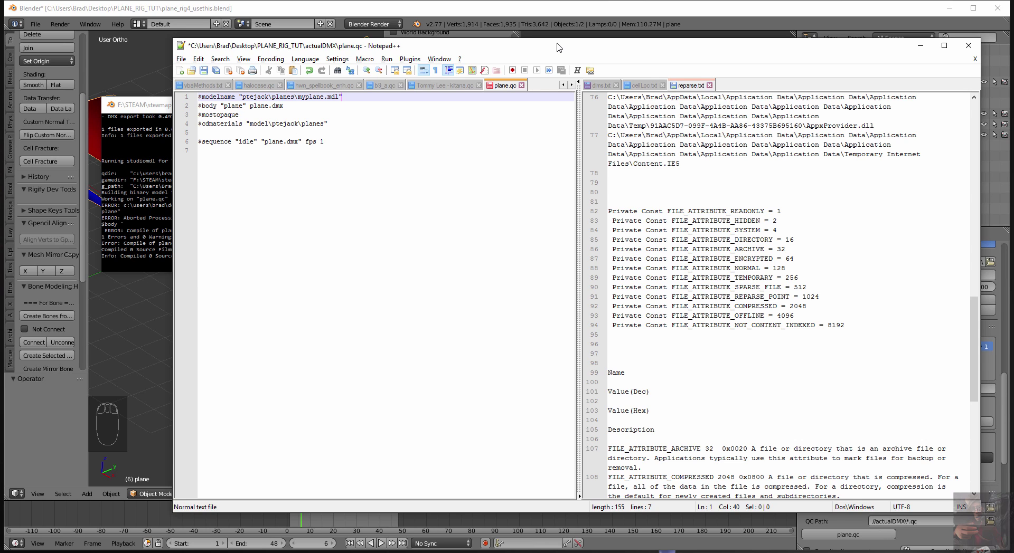
key("Down")
key("Down")
key("Down")
key("Down")
key("Down")
key("Down")
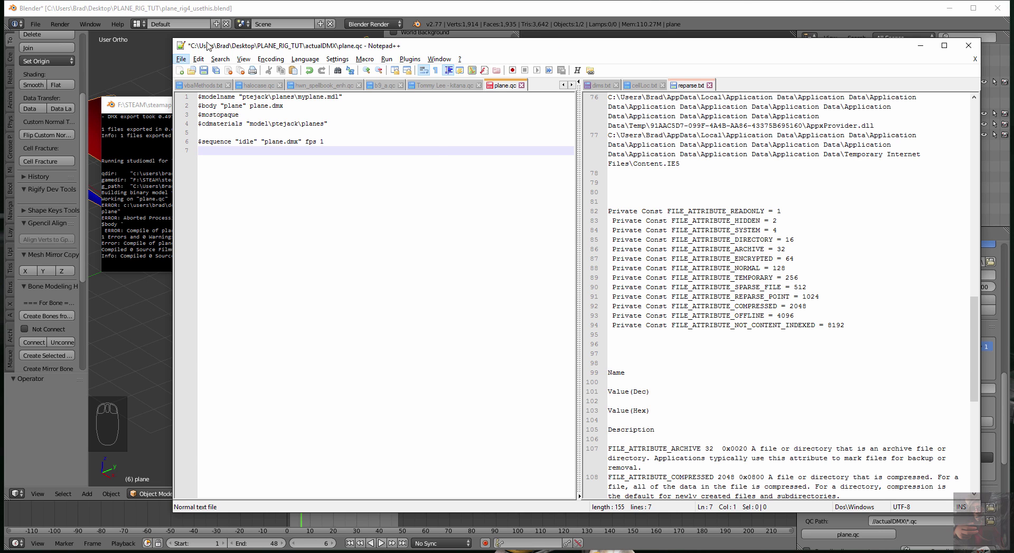
- Save the corrected plane.qc and compile it again in Blender
left_click(182, 59)
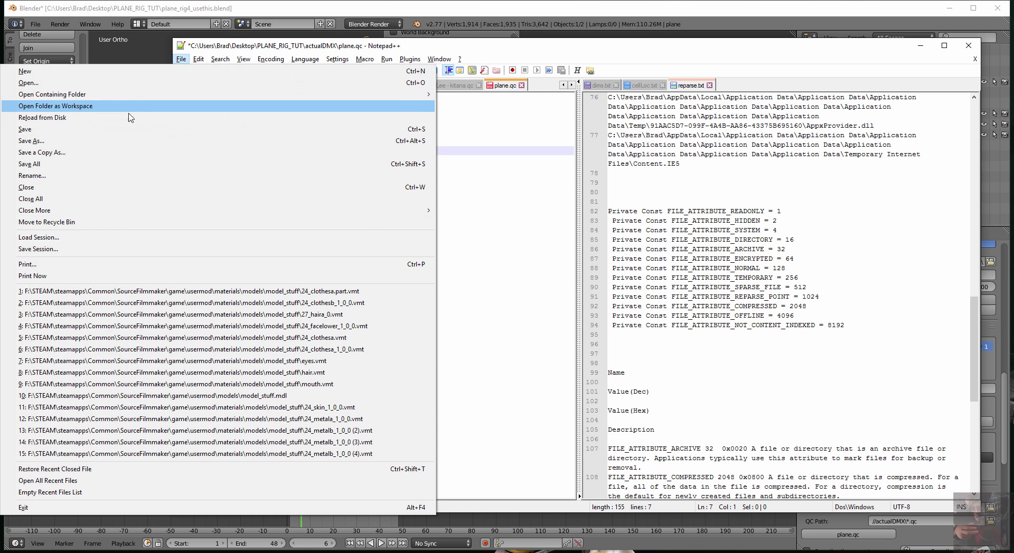
left_click(129, 129)
key("alt+Tab")
key("alt+Tab")
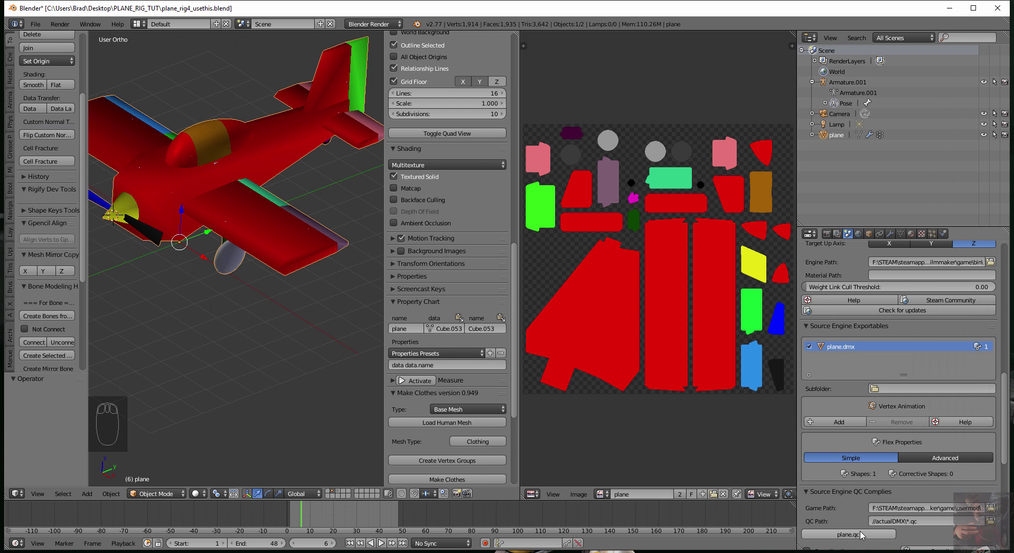
left_click(862, 537)
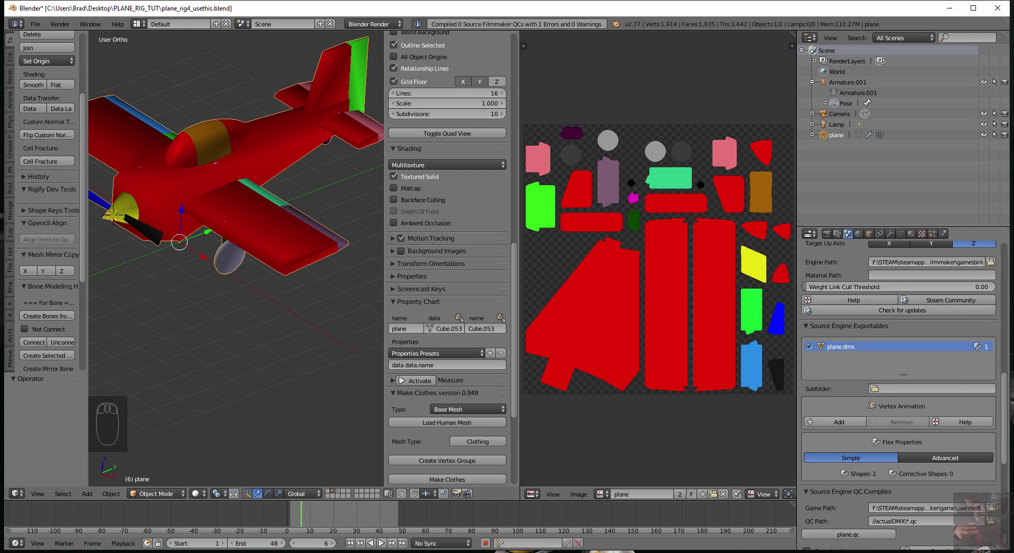
- Read the new compile output in Blender's console window and return to plane.qc in Notepad++
key("alt+Tab")
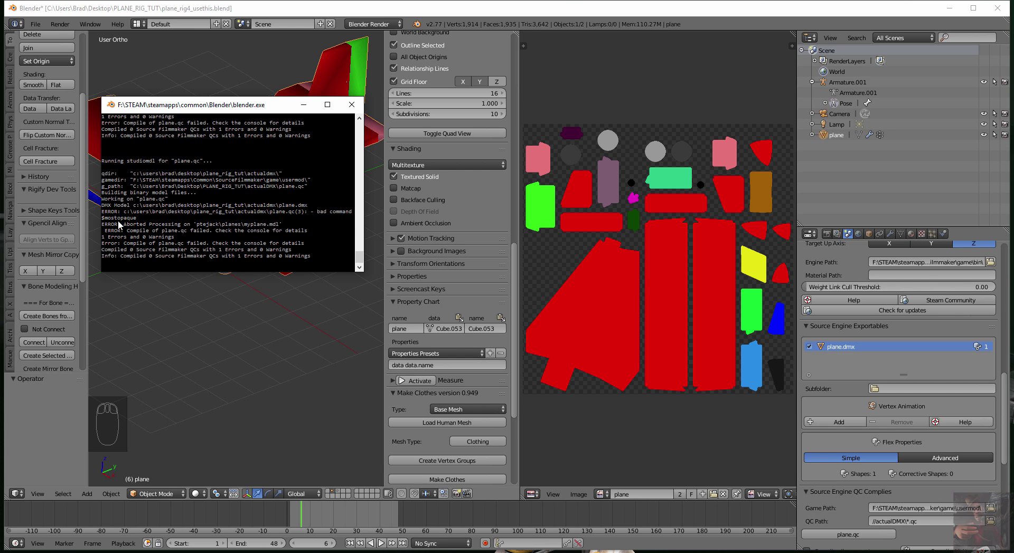
key("alt+Tab")
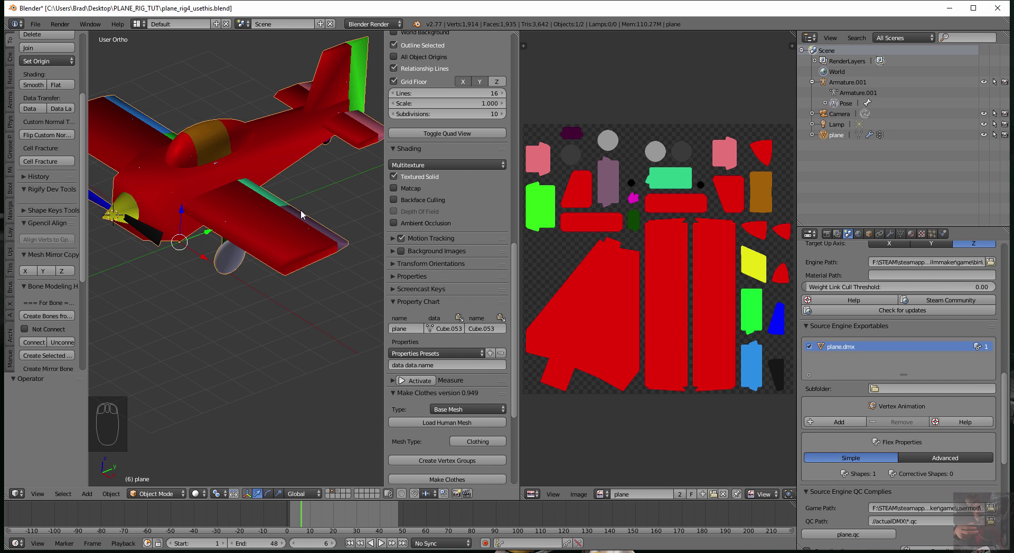
key("alt+Tab")
key("Tab")
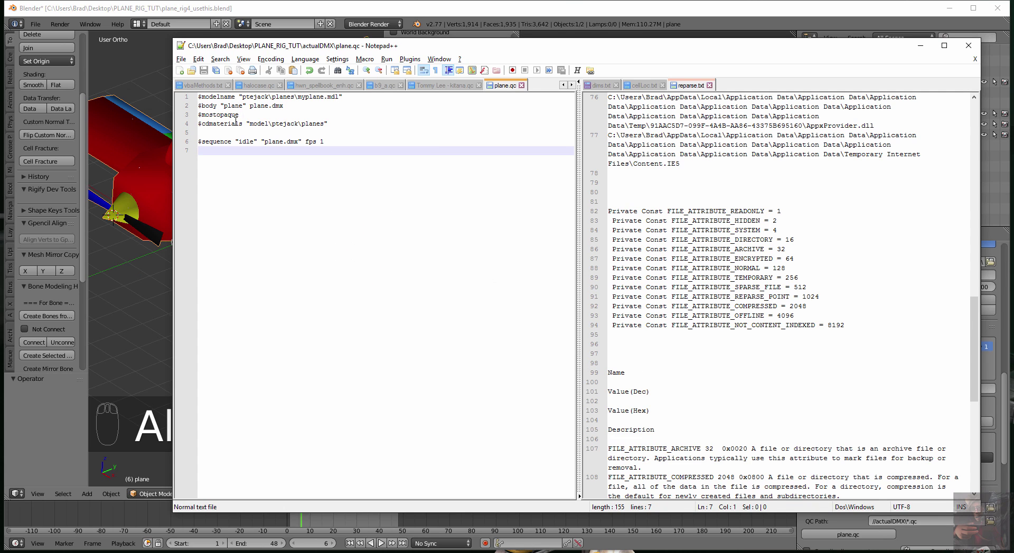
- Correct $mostopaque to $mostlyopaque on the third line and save plane.qc
left_click(216, 115)
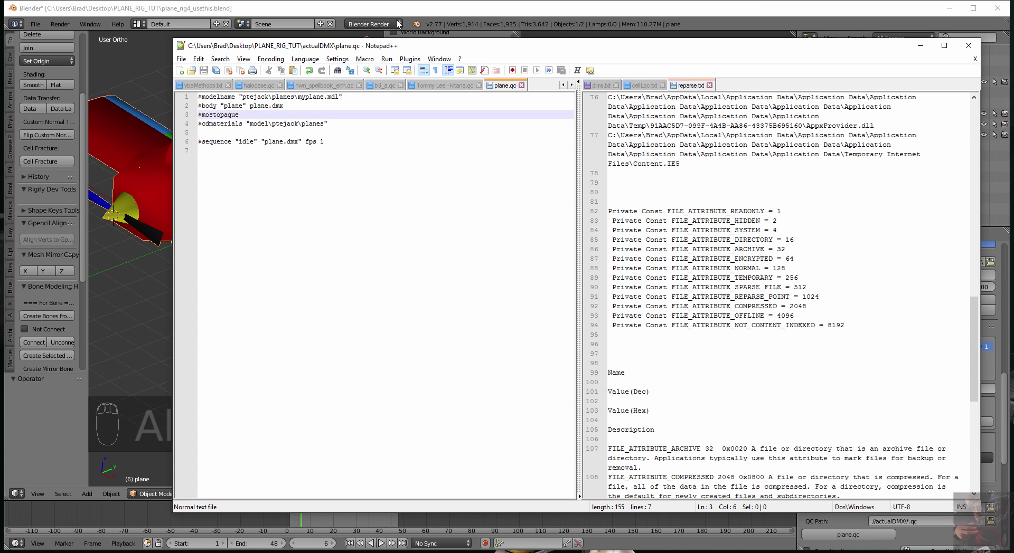
type("ly")
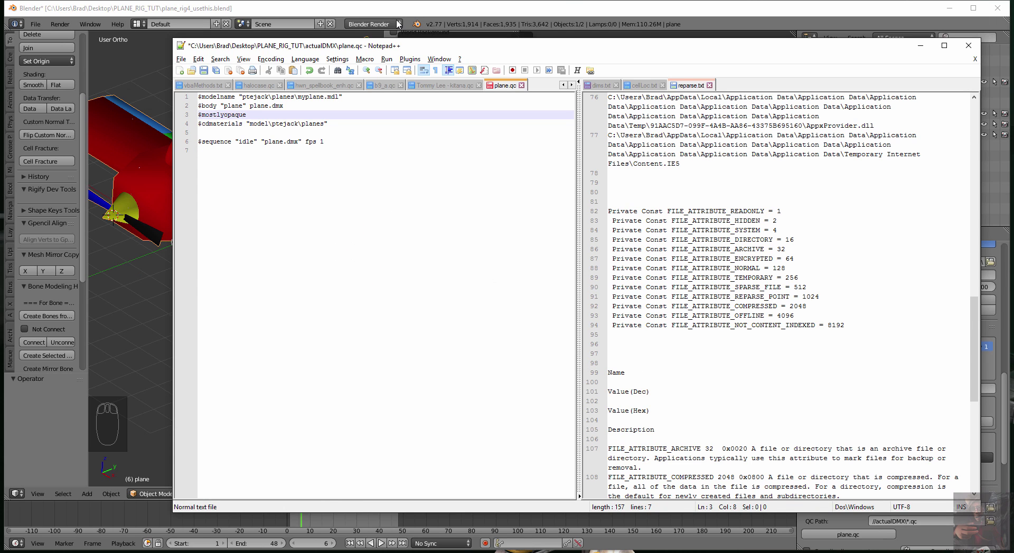
left_click(180, 59)
left_click(128, 138)
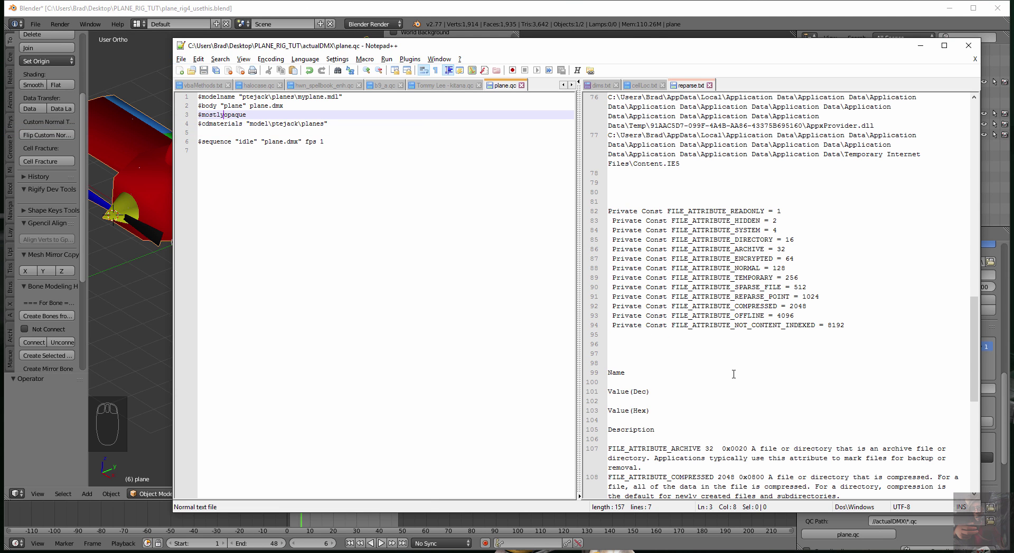
- Recompile the corrected plane.qc in Blender and check the output in the console window
left_click(849, 538)
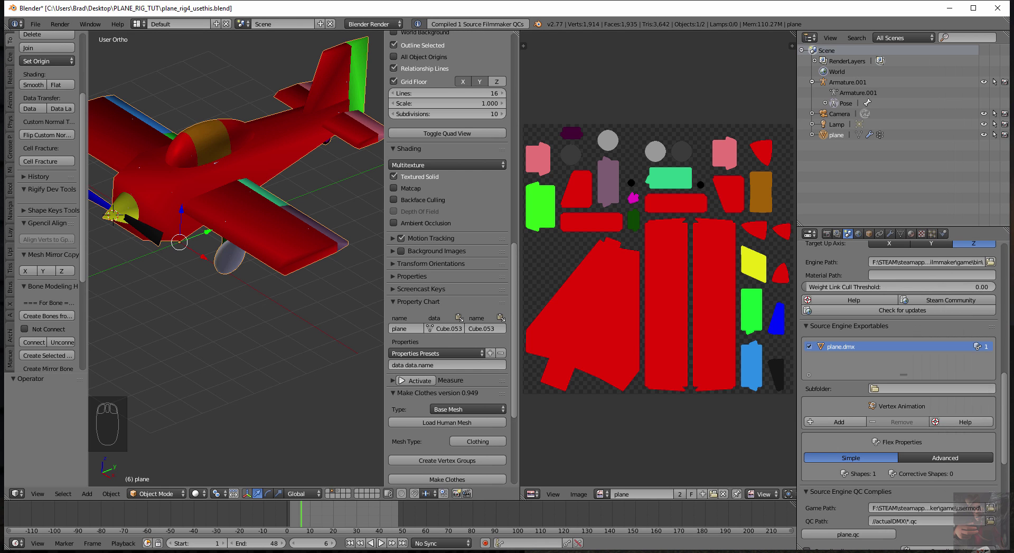
mouse_move(836, 552)
left_click(892, 522)
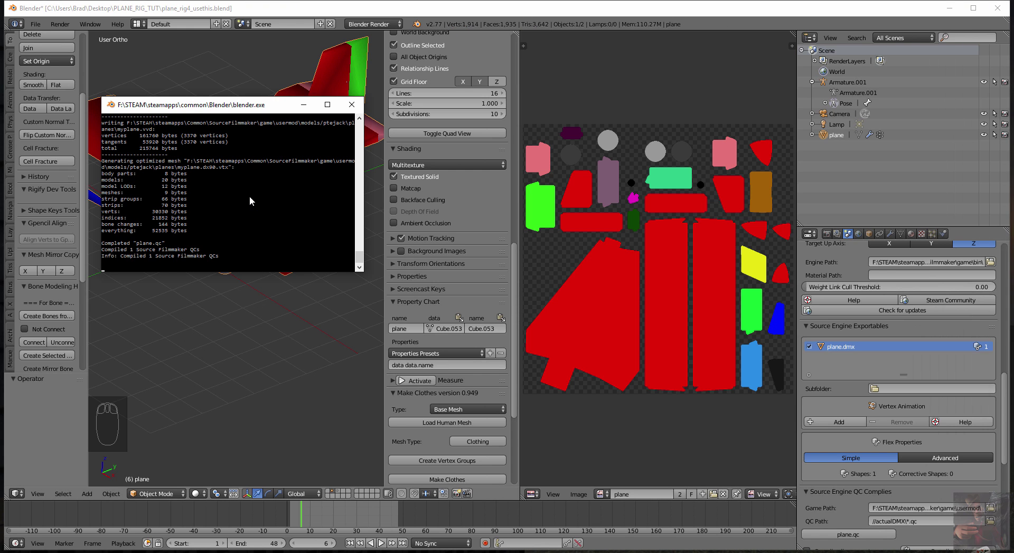
- Review the plane.qc compile output in the console window and minimize both Blender and its console
mouse_move(359, 259)
left_mouse_down()
mouse_move(358, 238)
mouse_move(358, 248)
left_mouse_up()
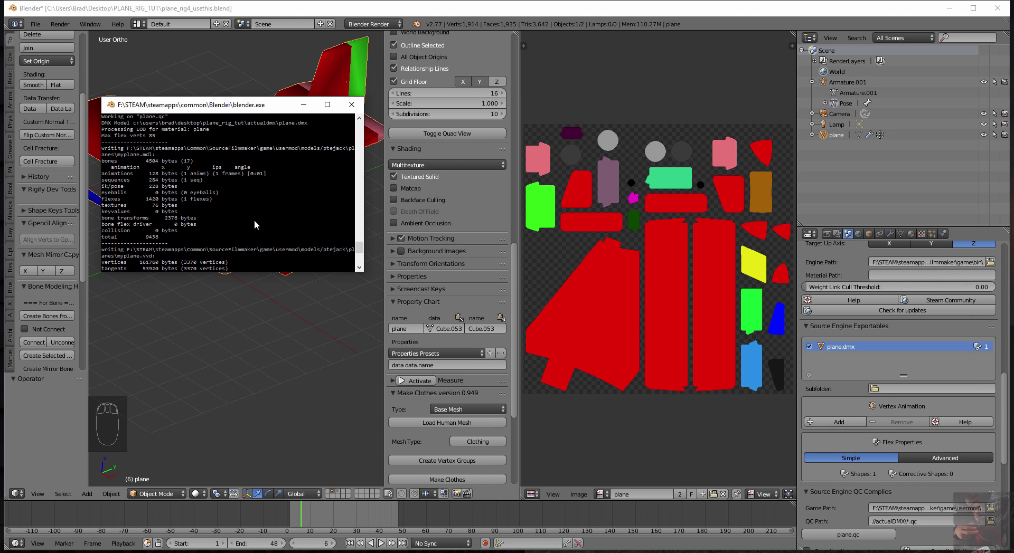
left_click_drag(359, 248, 361, 259)
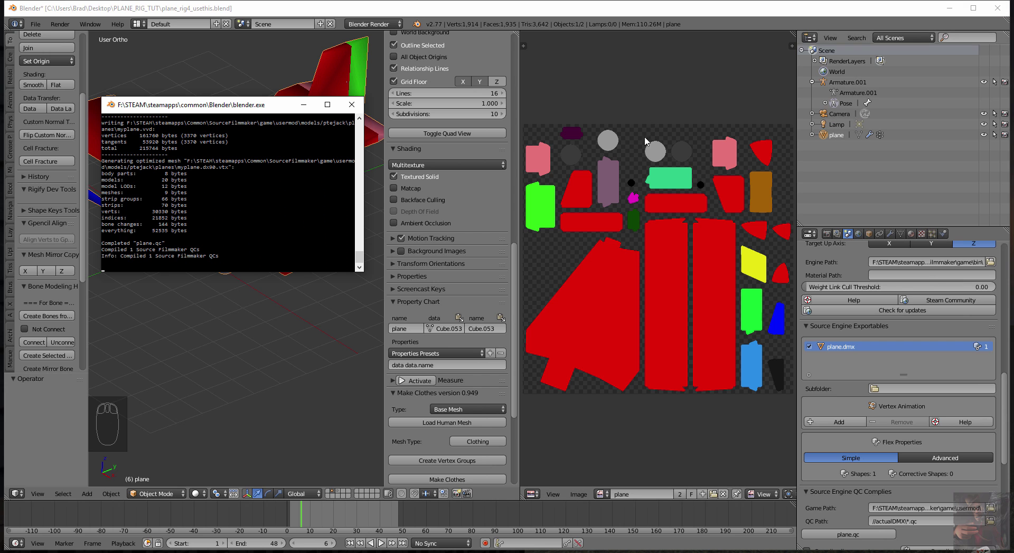
left_click(951, 8)
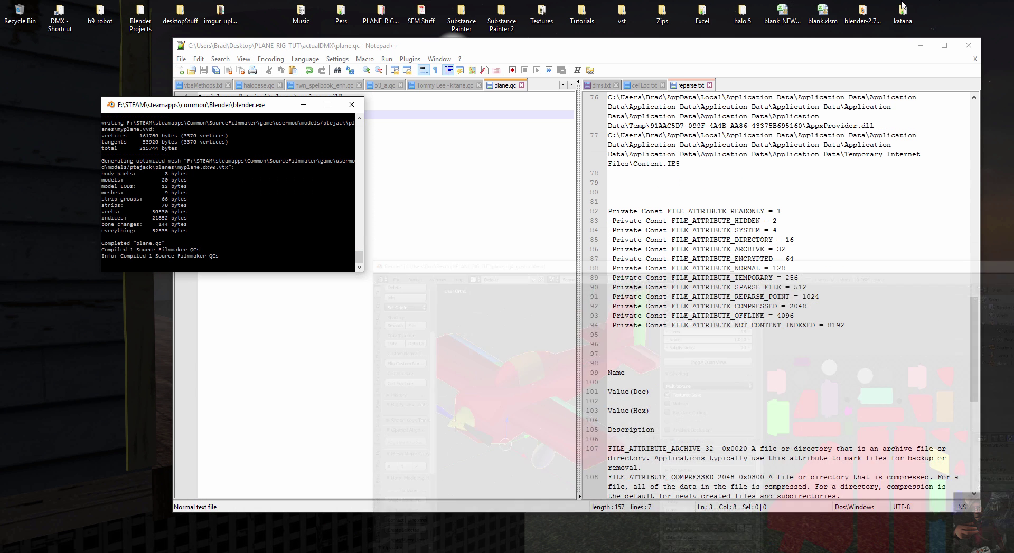
left_click(303, 104)
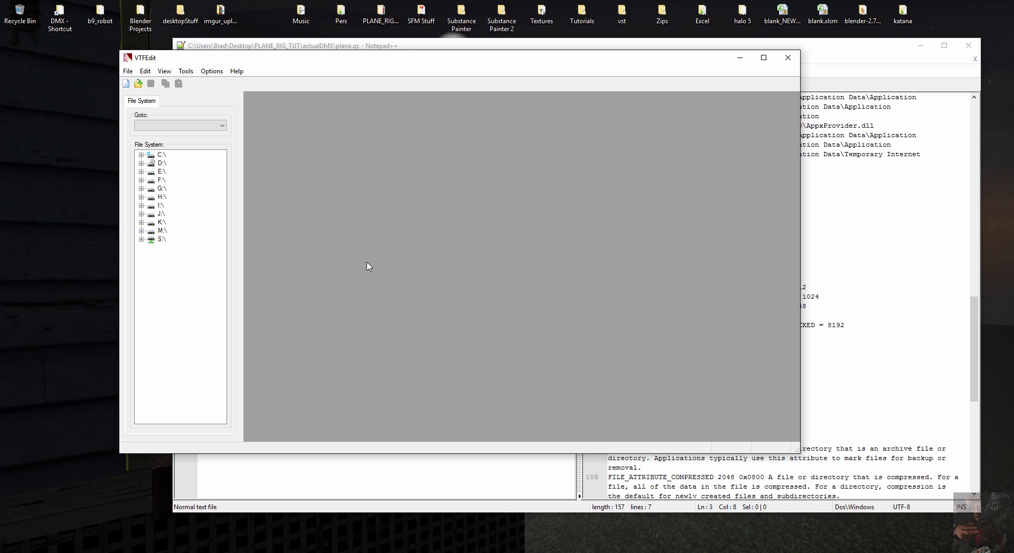
- Switch to VTFEdit and bring up the Open File dialog for VMT and VTF files
left_click(128, 71)
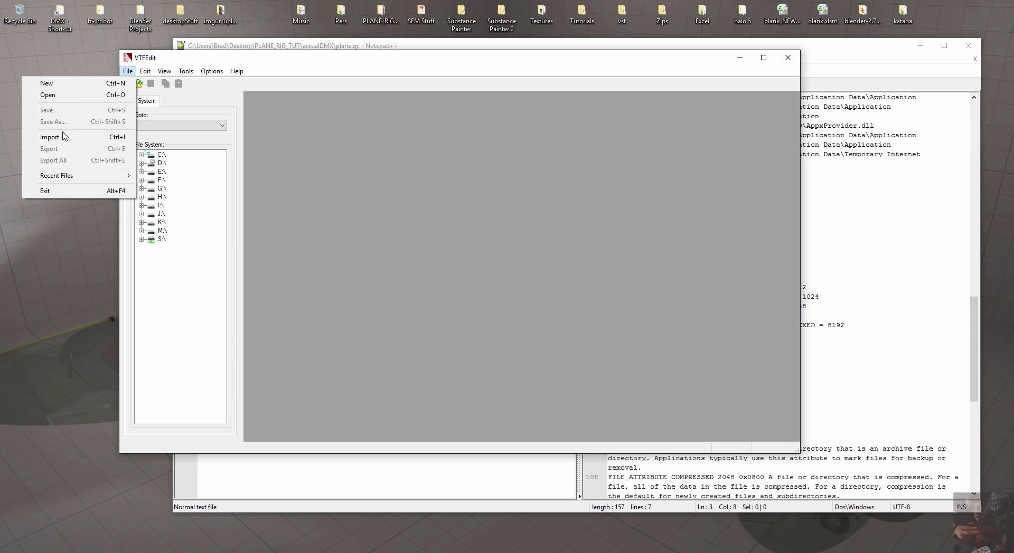
left_click(49, 95)
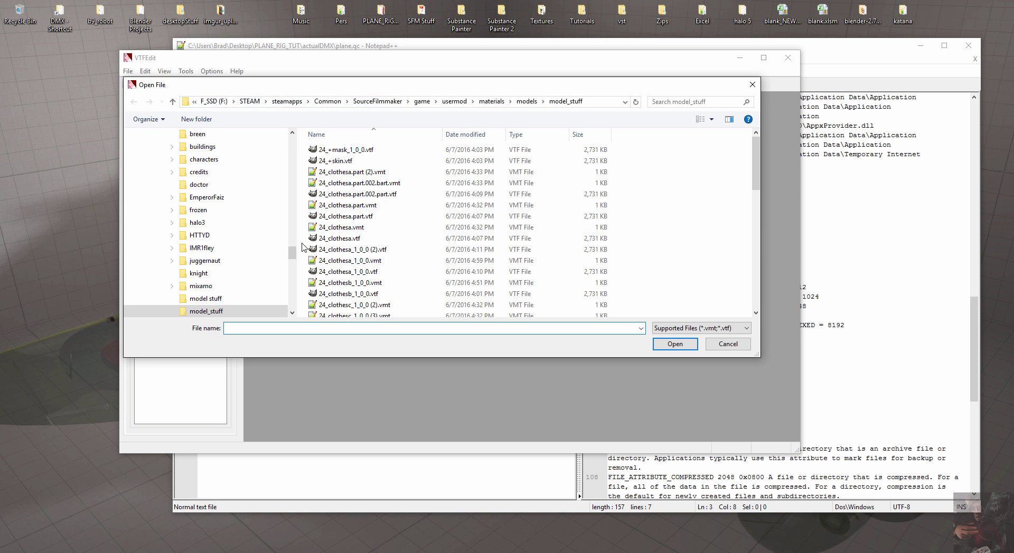
scroll(294, 215, "up", 10)
left_click(186, 153)
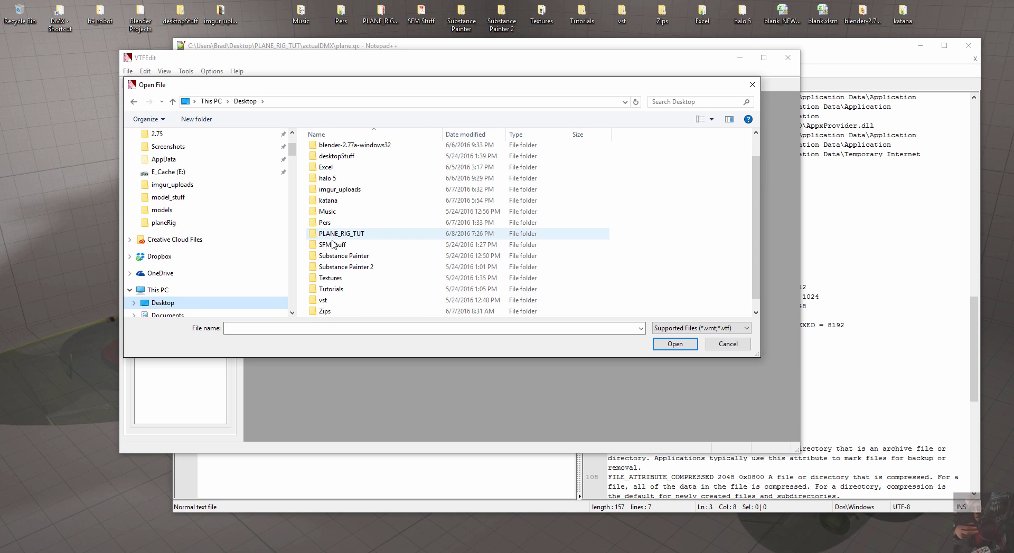
scroll(334, 248, "down", 1)
double_click(338, 233)
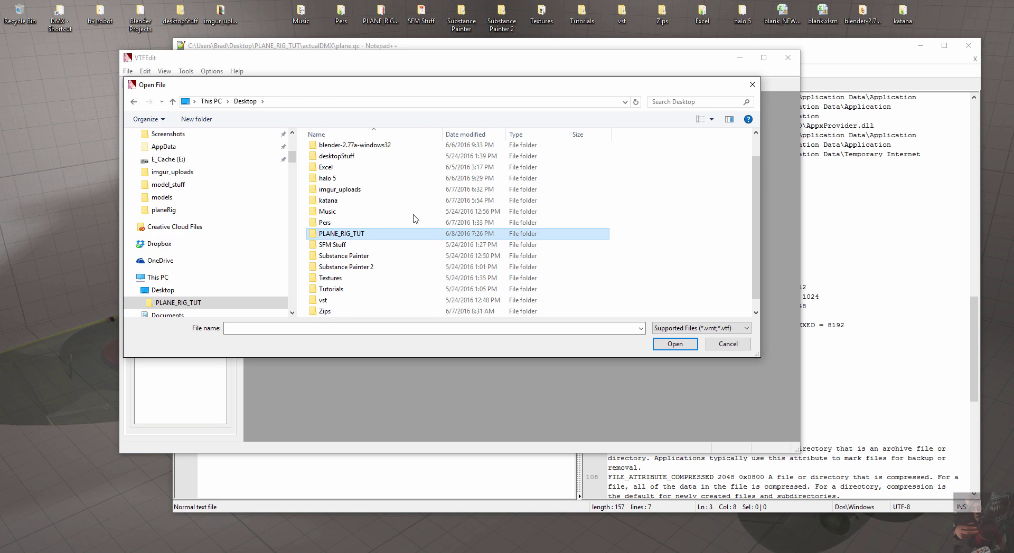
left_click(327, 176)
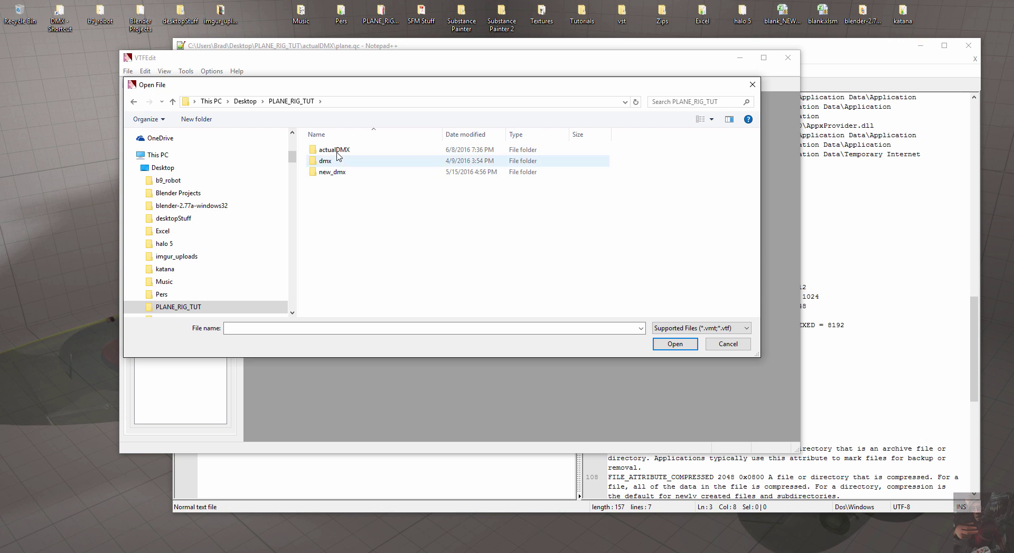
double_click(337, 152)
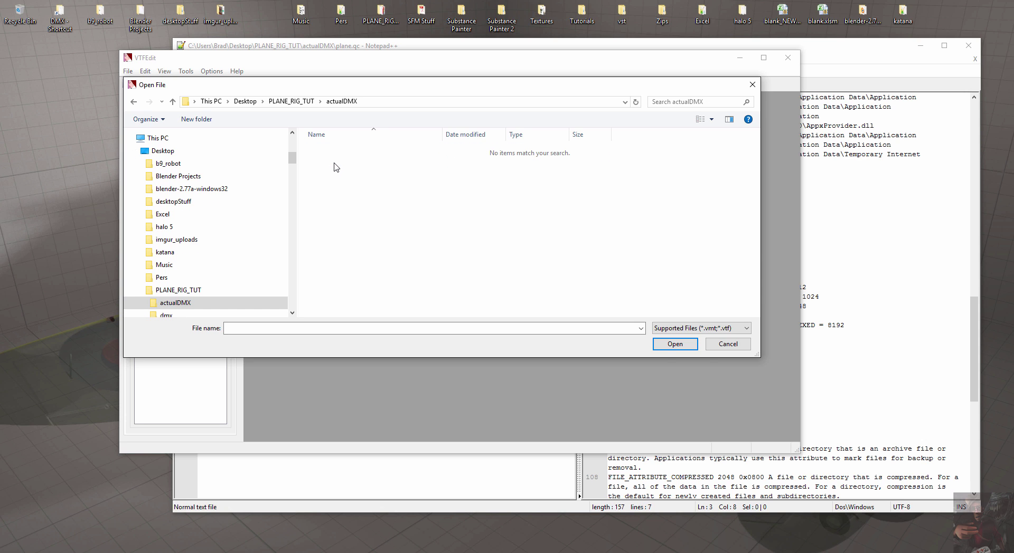
left_click(734, 347)
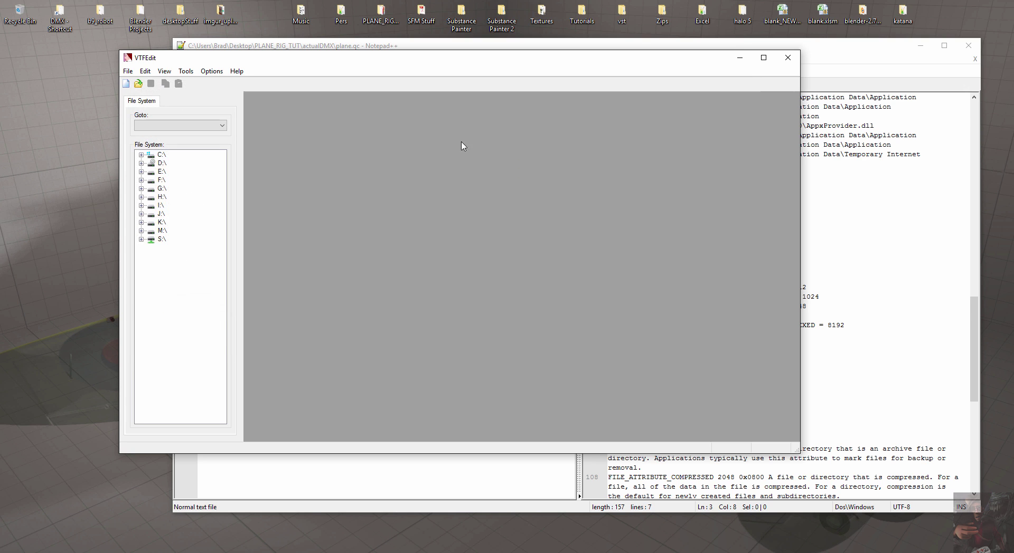
- Import plane.png from the PLANE_RIG_TUT folder on the Desktop
left_click(127, 71)
left_click(86, 137)
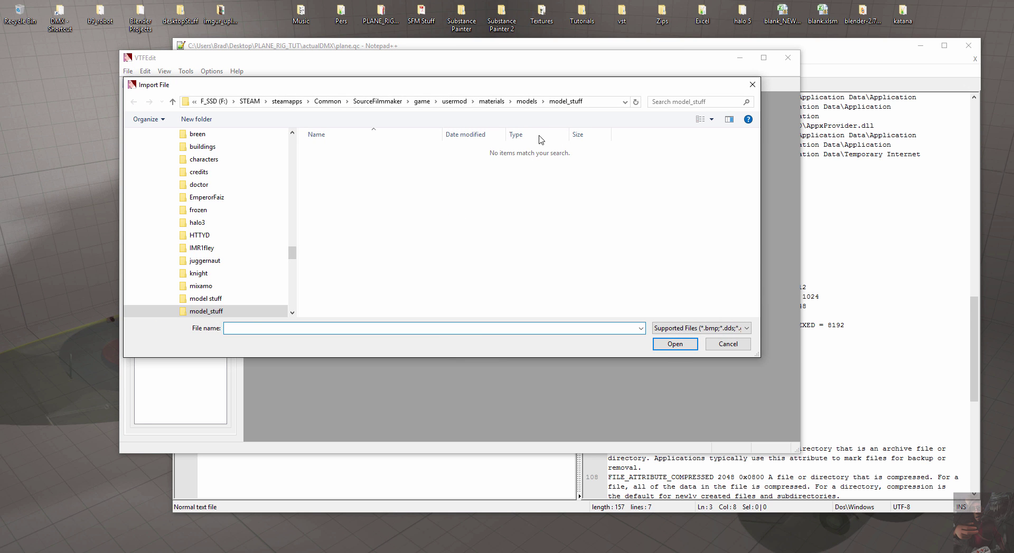
left_click_drag(292, 253, 191, 139)
left_click(177, 151)
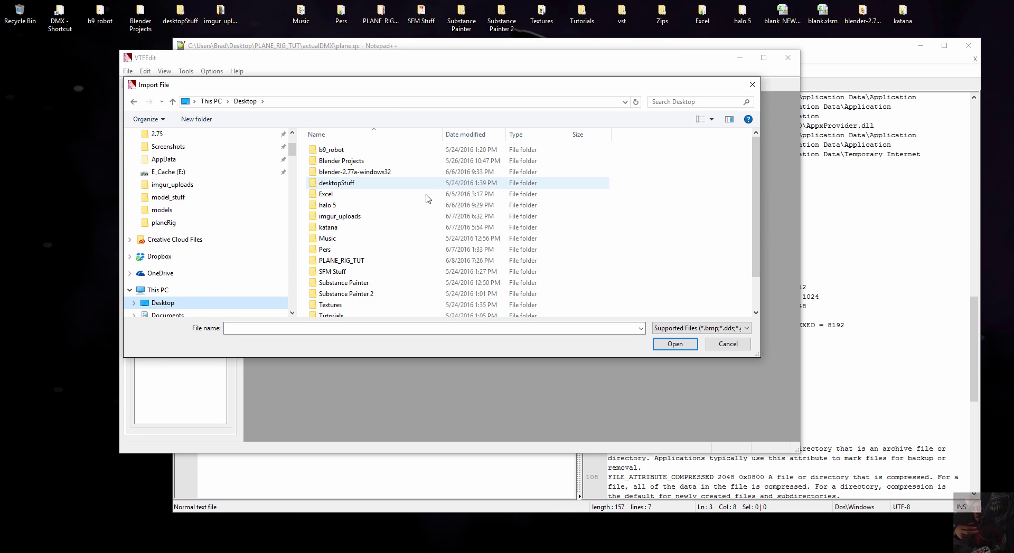
scroll(396, 244, "down", 1)
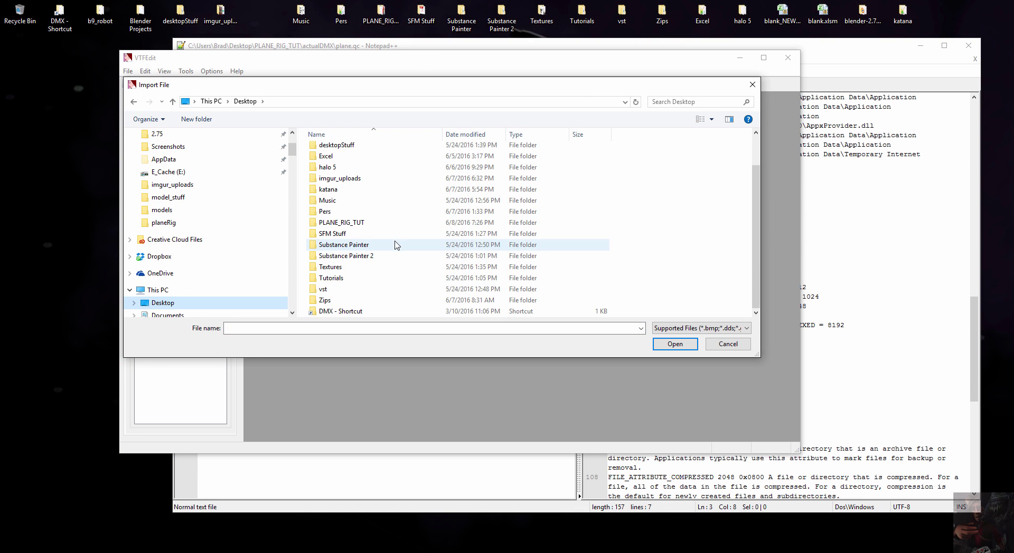
left_click(347, 223)
double_click(347, 223)
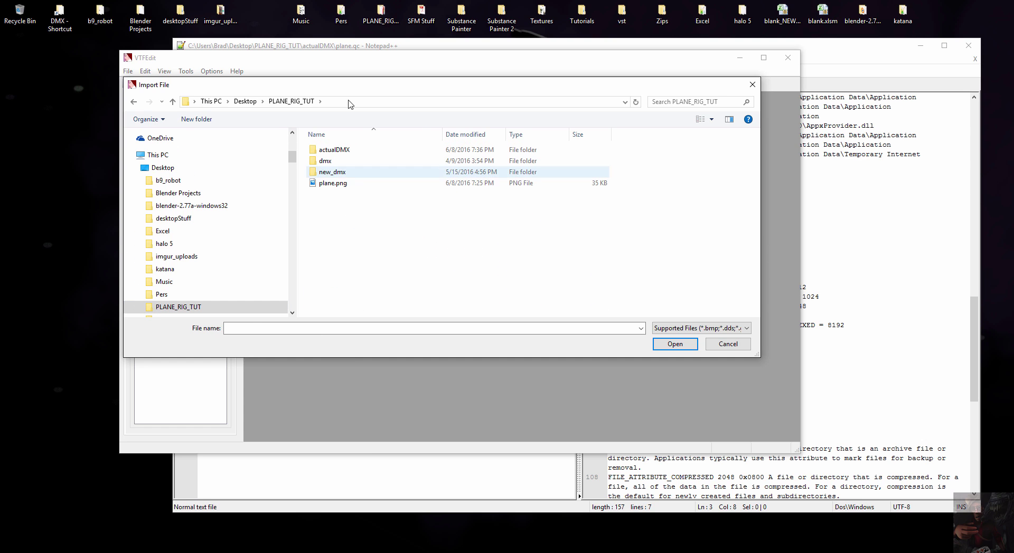
left_click(338, 185)
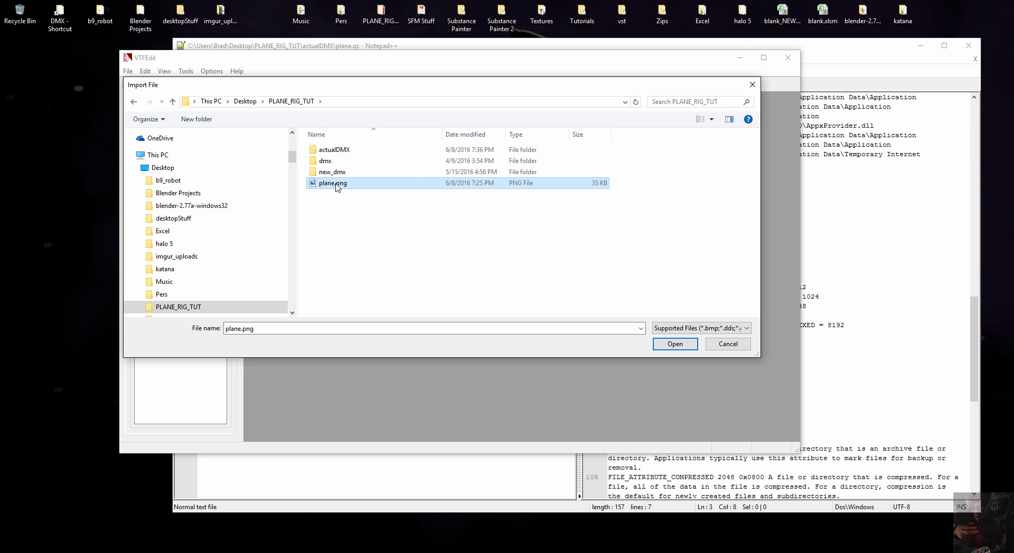
double_click(337, 183)
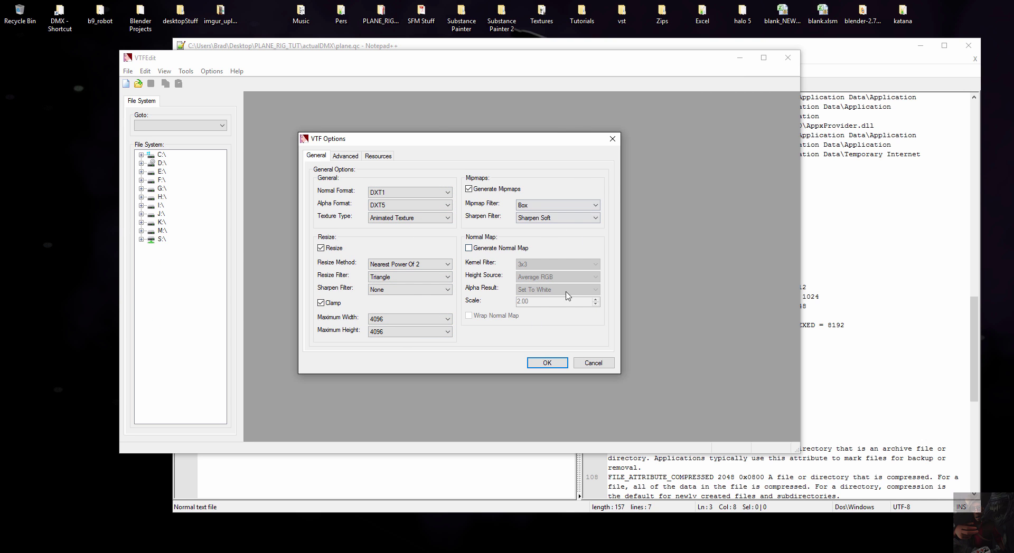
- Set the VTF version to 7.4 in the advanced import options and accept them
left_click(346, 157)
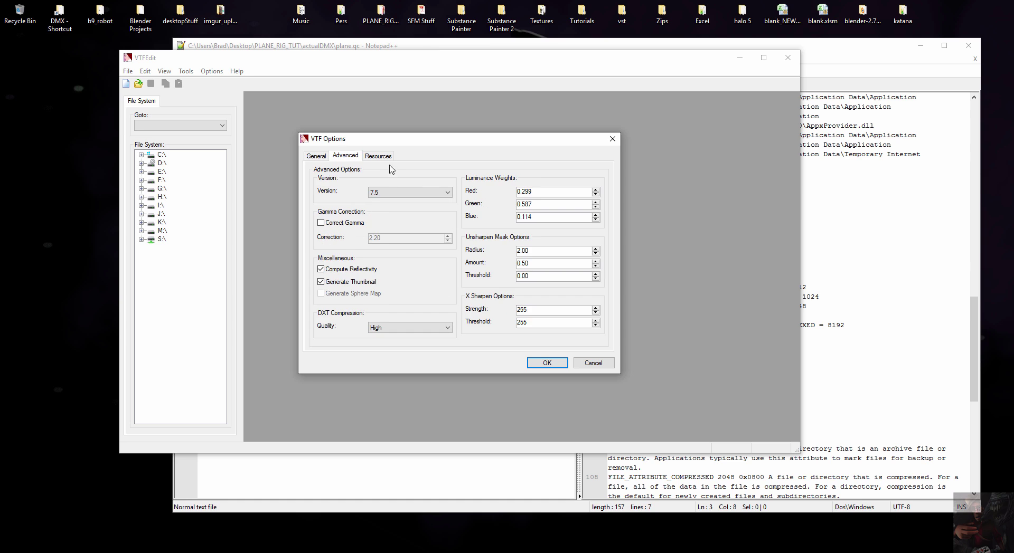
left_click(450, 195)
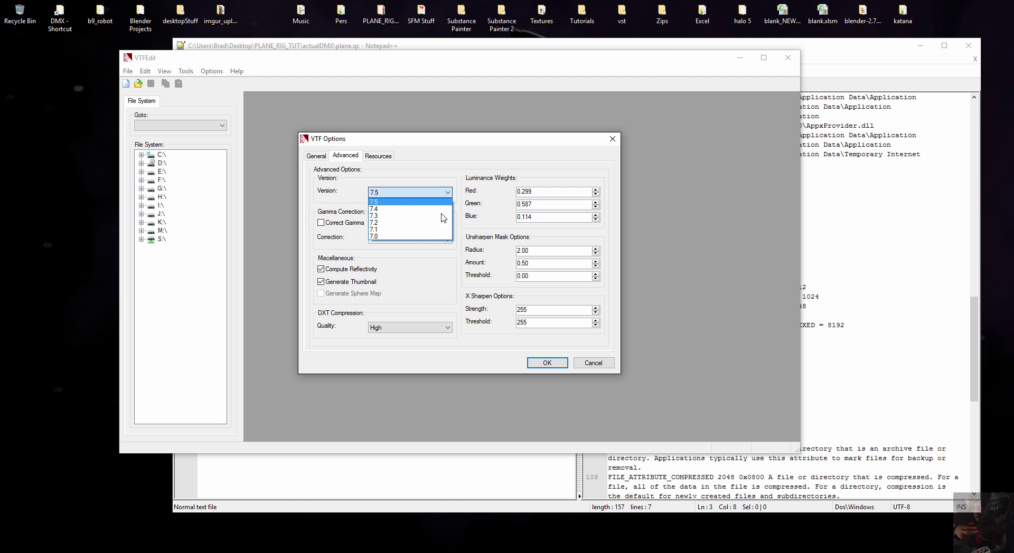
left_click(438, 216)
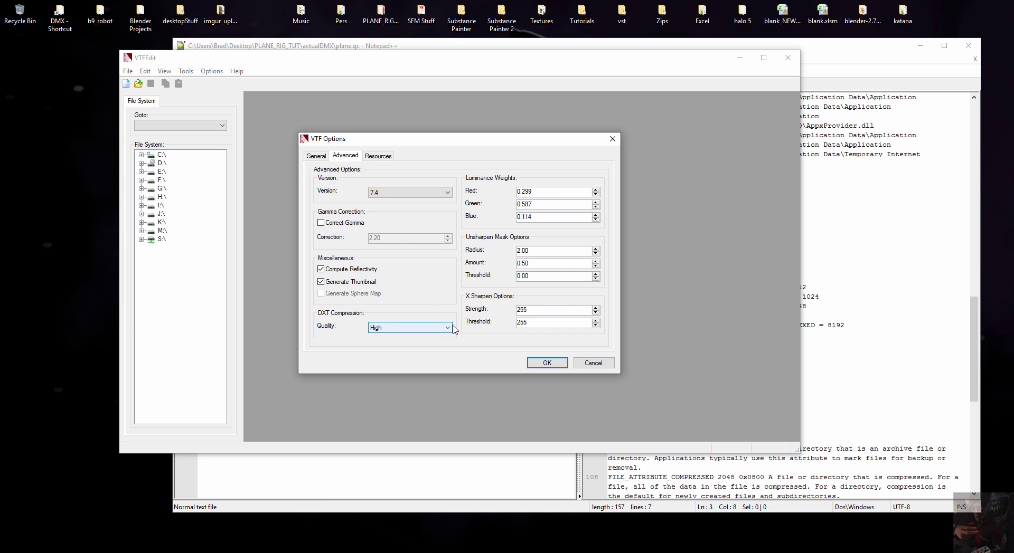
left_click(547, 363)
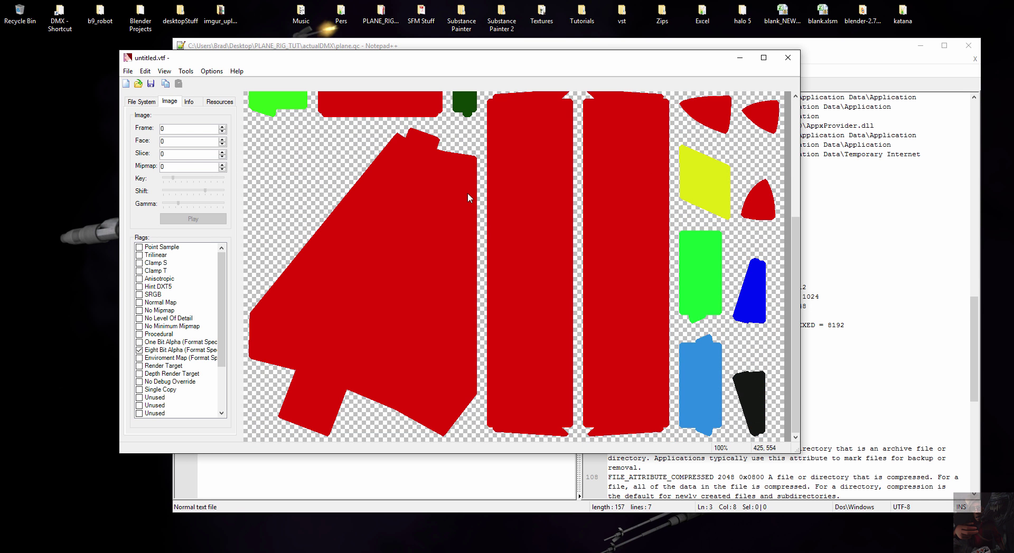
- Start saving the texture as a new VTF file and expand the folder tree to F:\STEAM\steamapps\Common\SourceFilmmaker\game
scroll(467, 193, "up", 3)
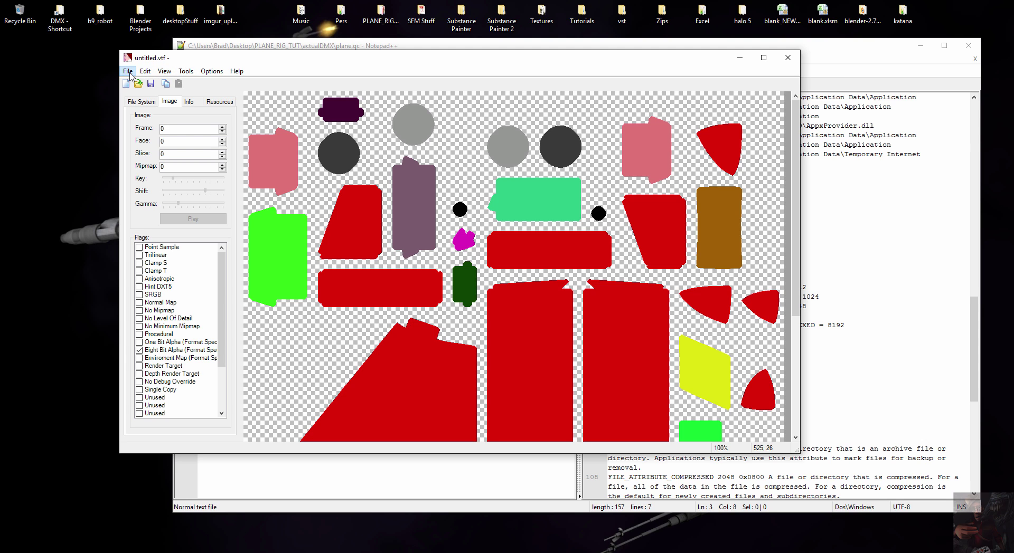
left_click(130, 72)
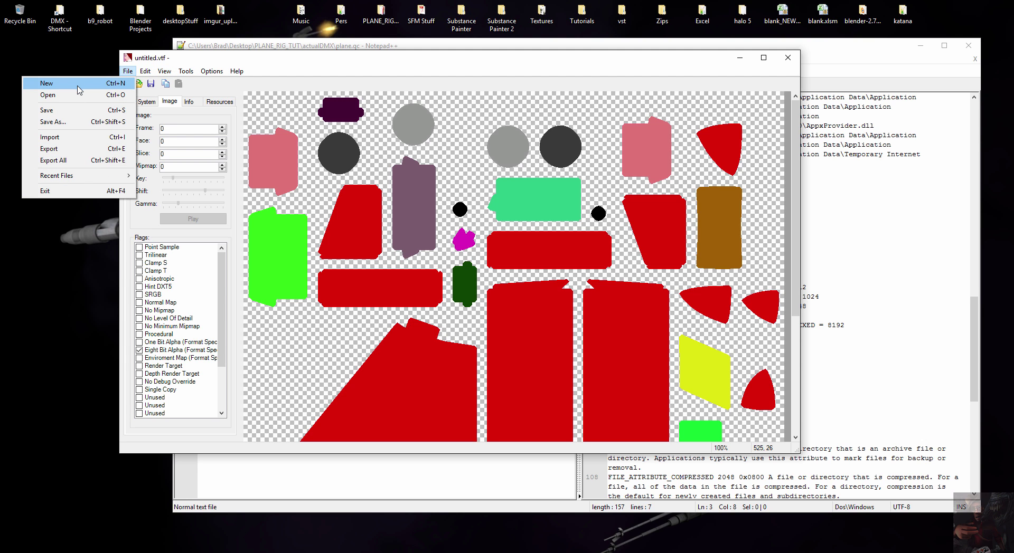
left_click(76, 122)
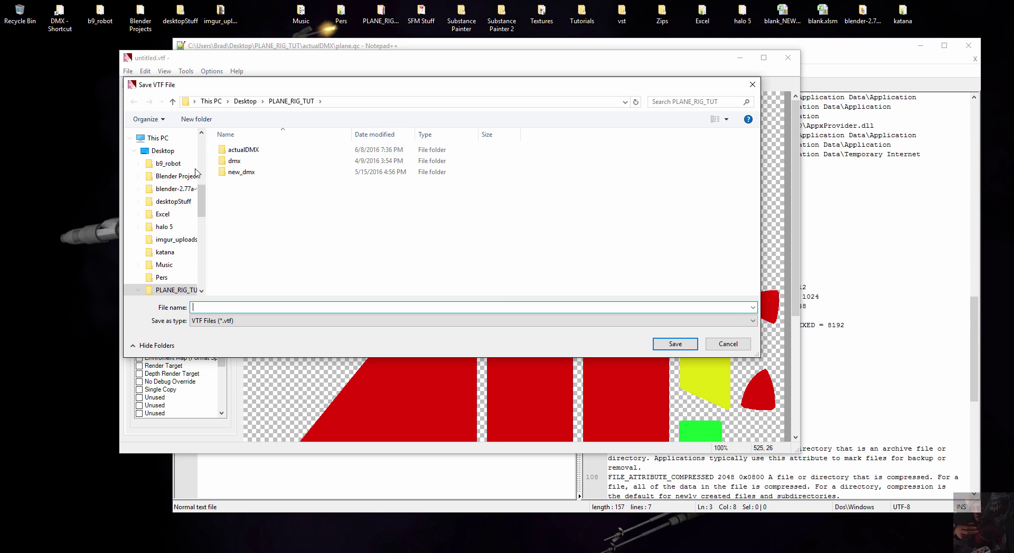
scroll(204, 206, "up", 6)
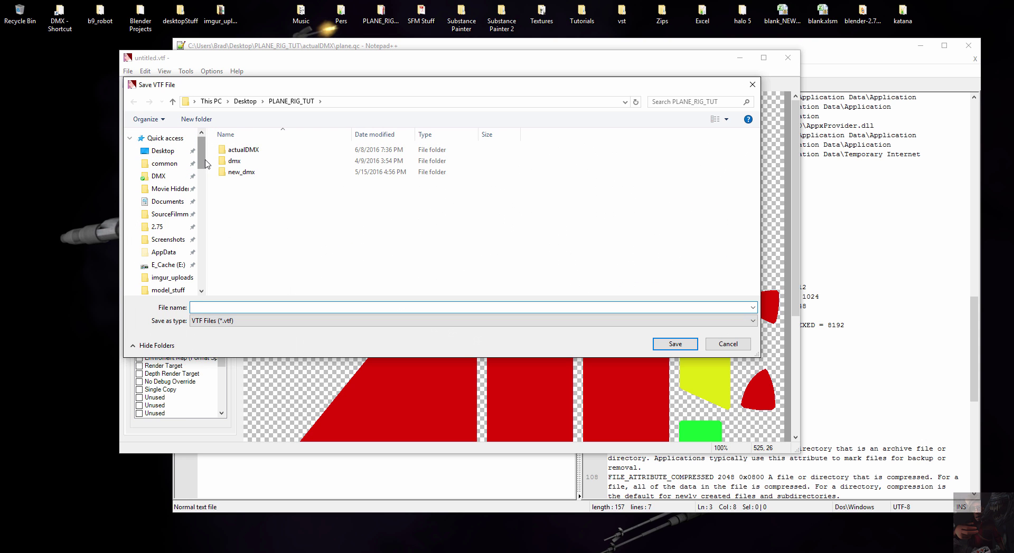
left_click_drag(204, 161, 205, 272)
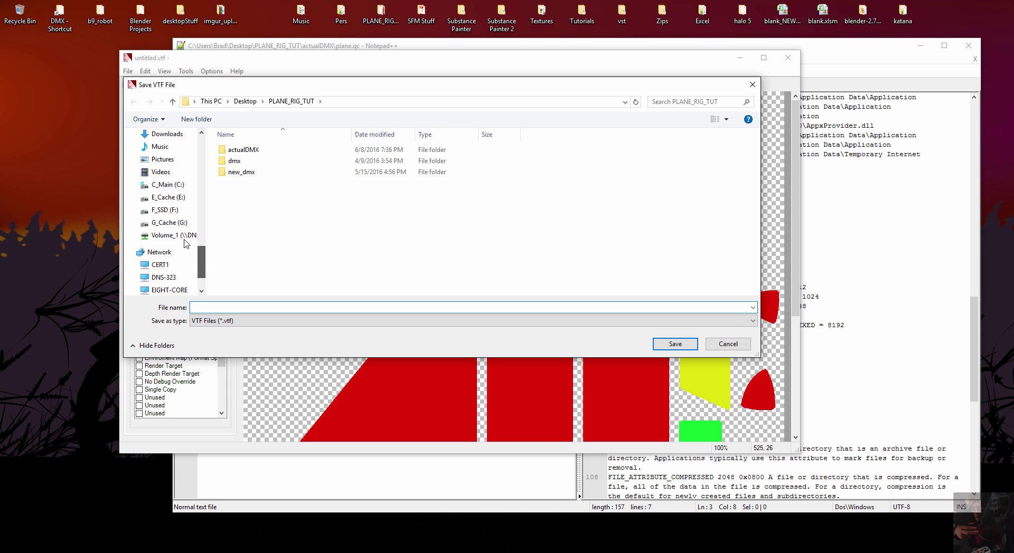
left_click(134, 211)
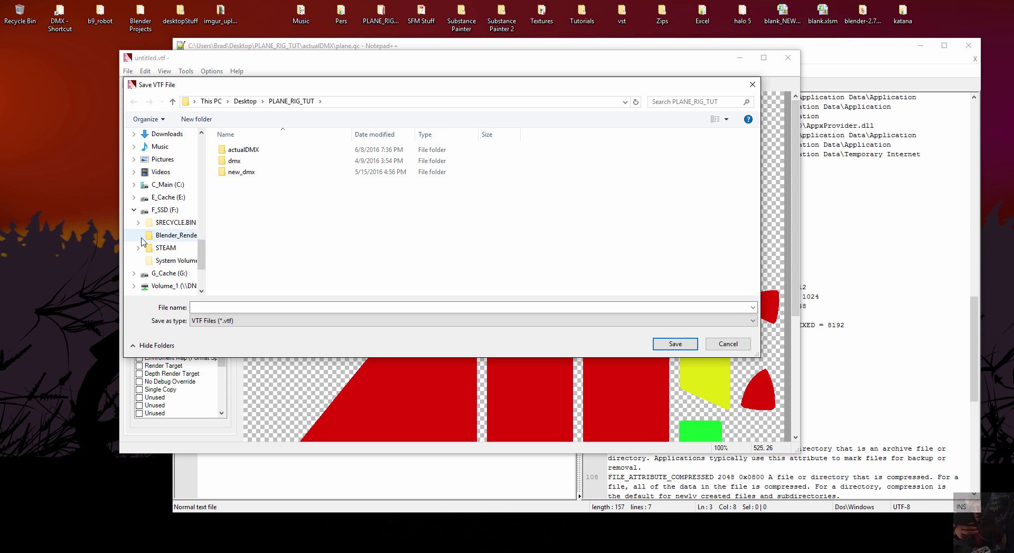
left_click(138, 248)
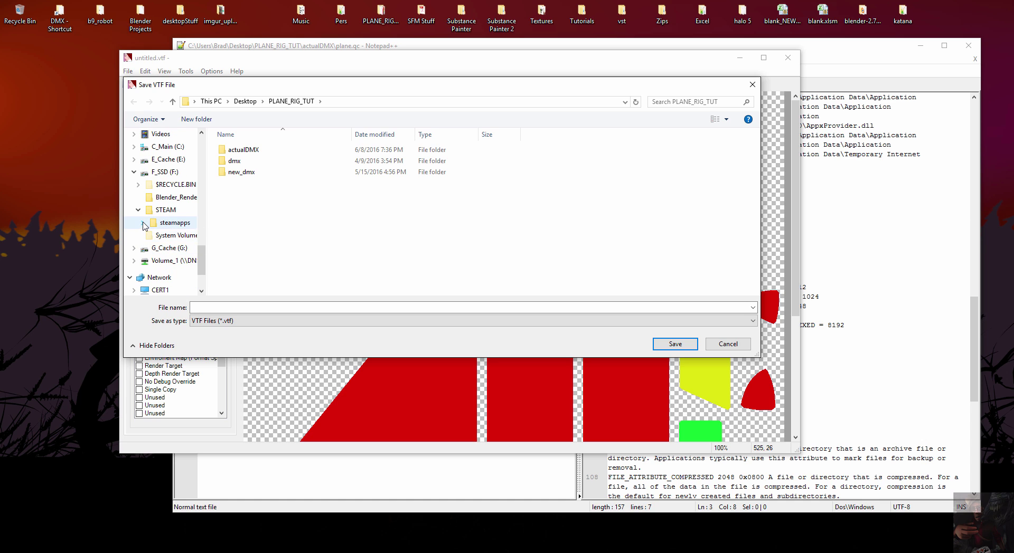
left_click(143, 224)
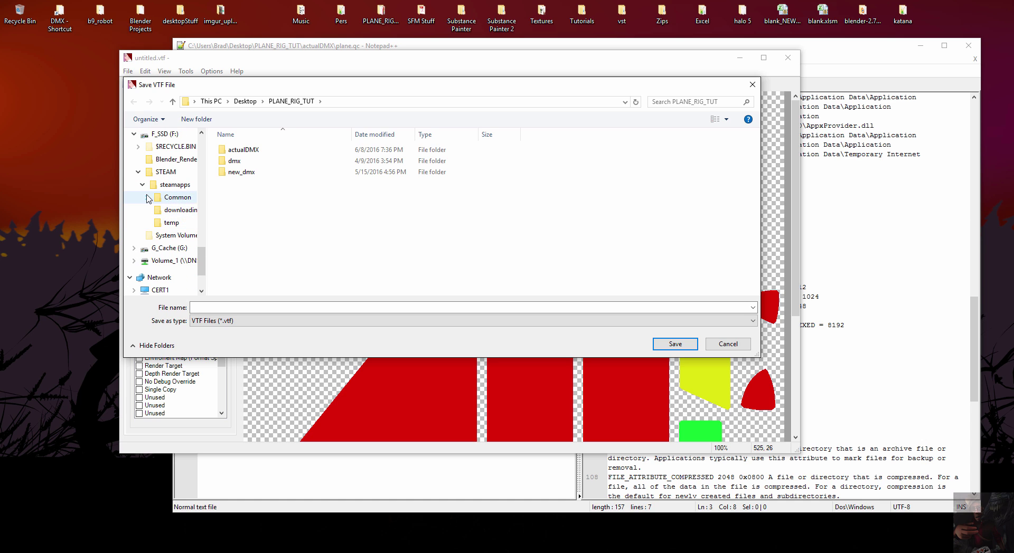
left_click(147, 198)
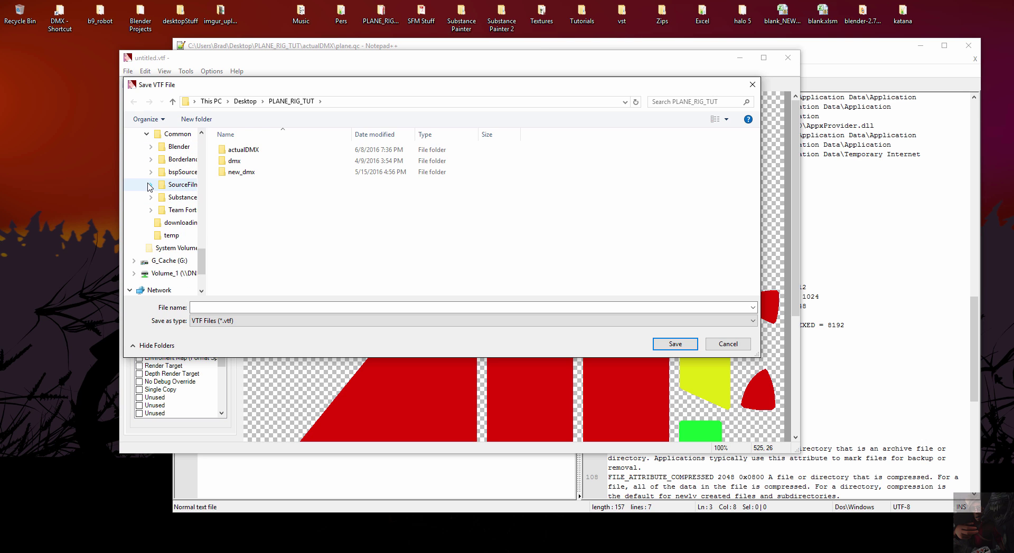
left_click(148, 186)
left_click(157, 223)
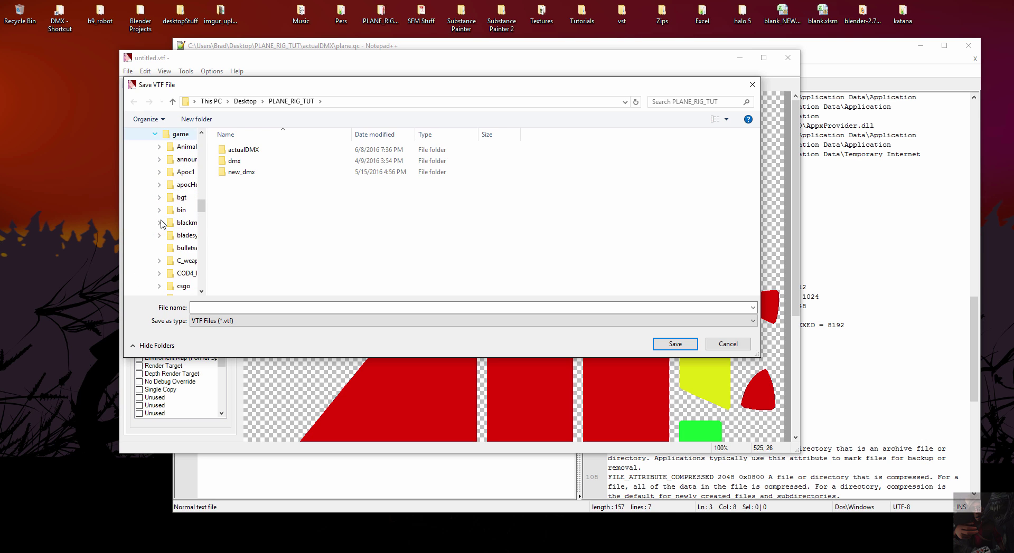
- Expand the usermod folder inside game and widen the folder tree so full folder names are readable
scroll(161, 221, "down", 8)
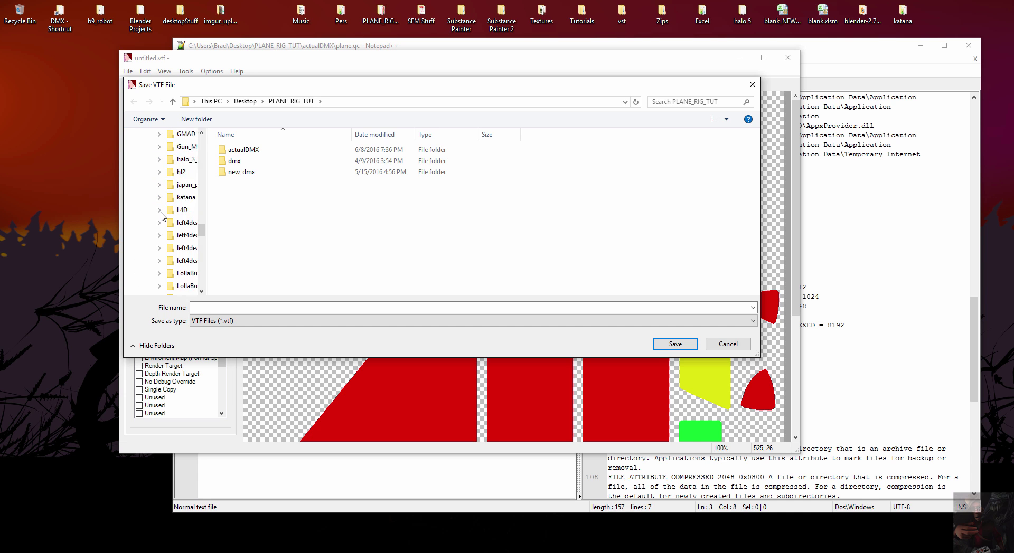
scroll(161, 217, "down", 8)
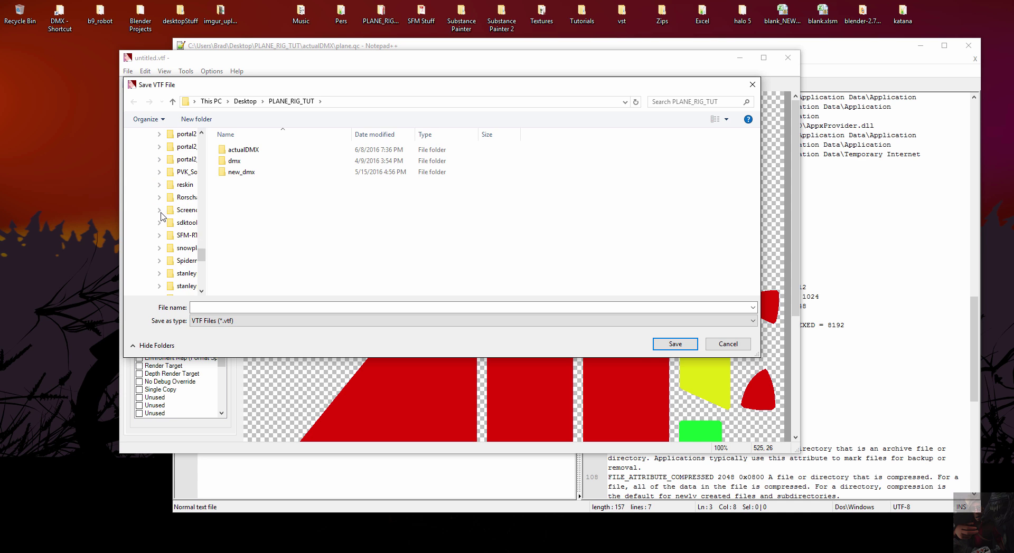
scroll(161, 216, "down", 8)
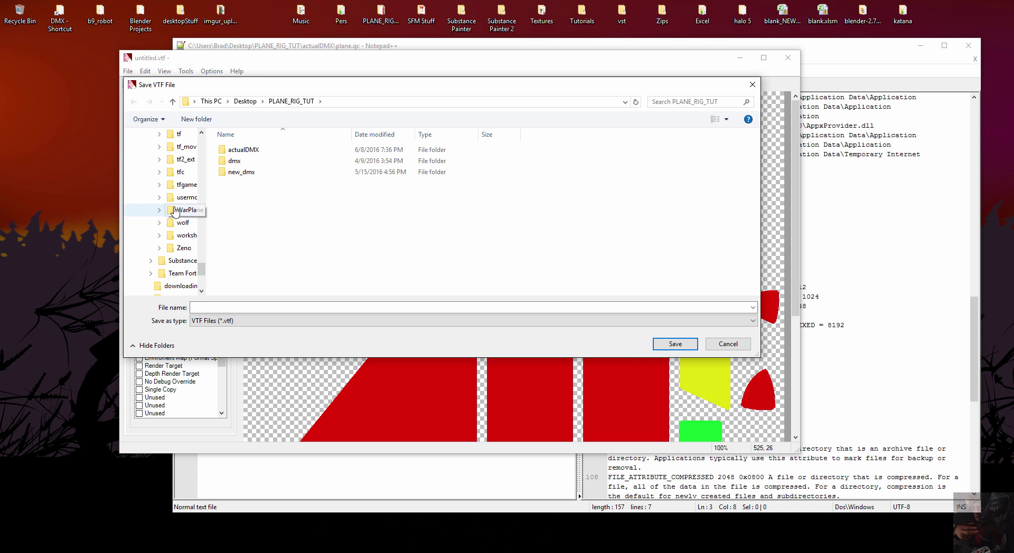
left_click(160, 198)
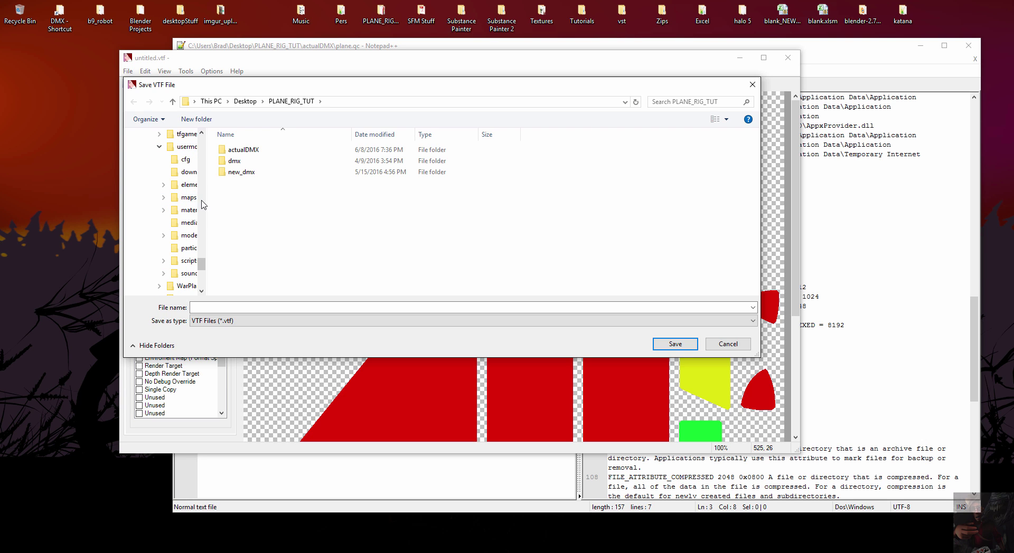
left_click_drag(207, 199, 294, 198)
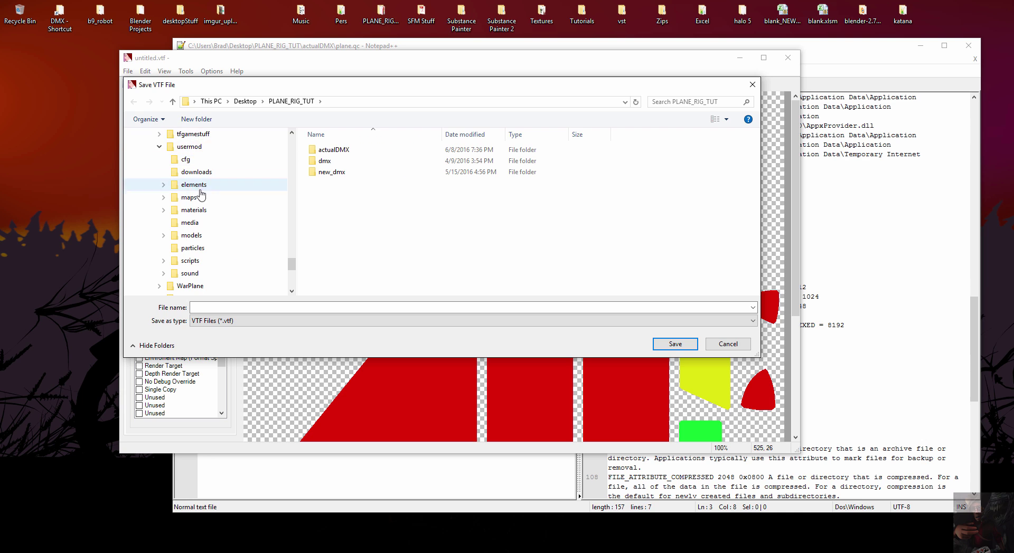
- Save the texture as plane.vtf in the usermod\materials\models\ptejack\planes folder
left_click(164, 210)
scroll(188, 200, "down", 3)
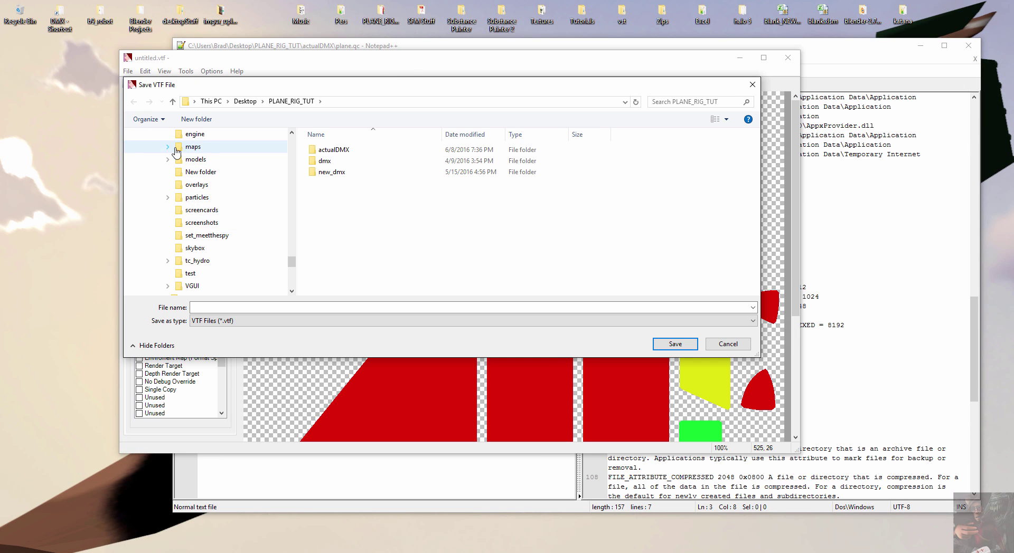
left_click(168, 159)
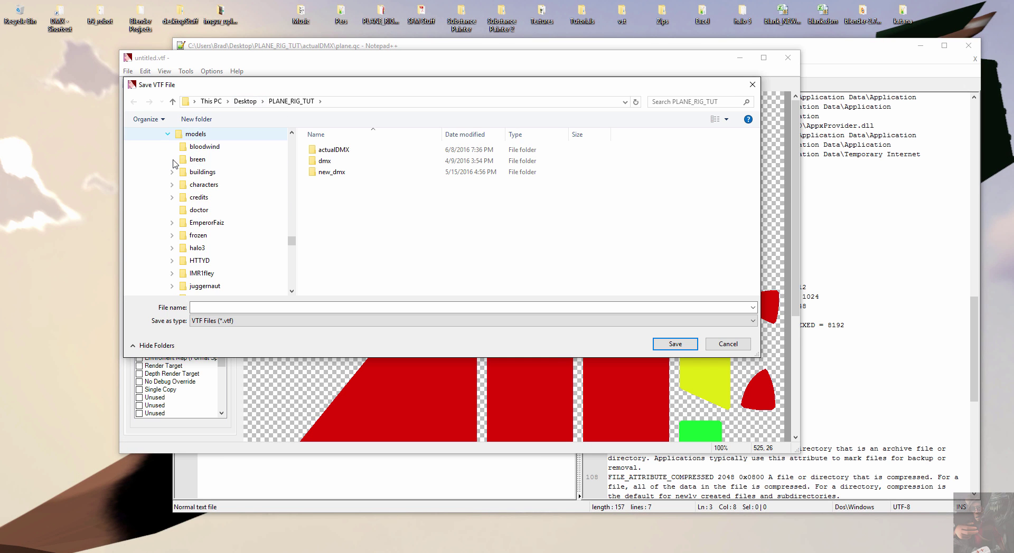
scroll(181, 254, "down", 6)
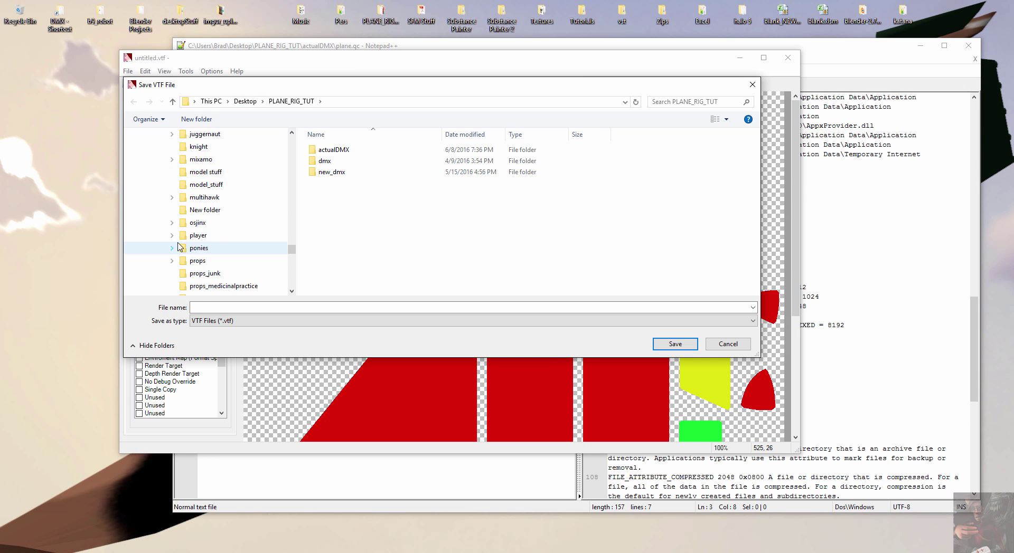
left_click(173, 237)
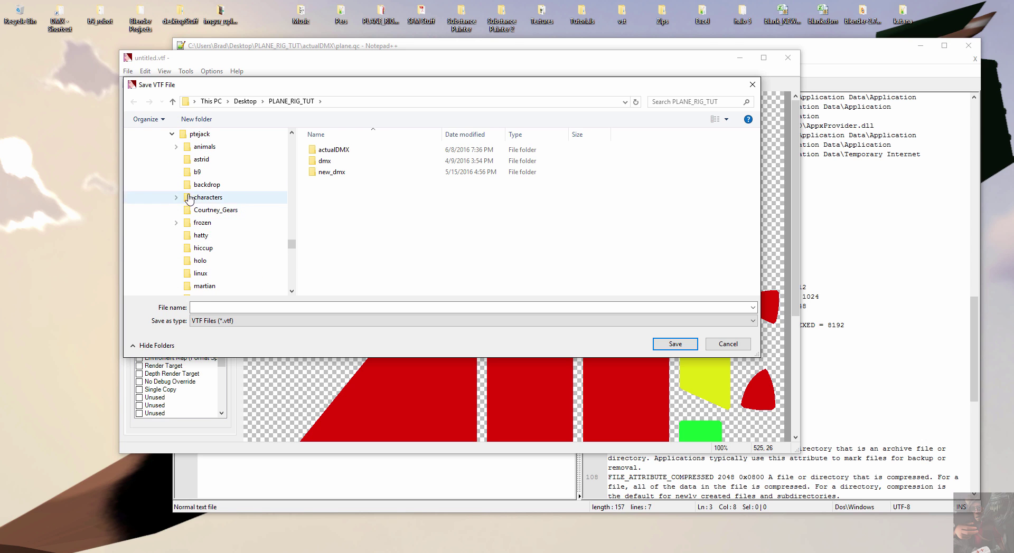
scroll(213, 261, "down", 2)
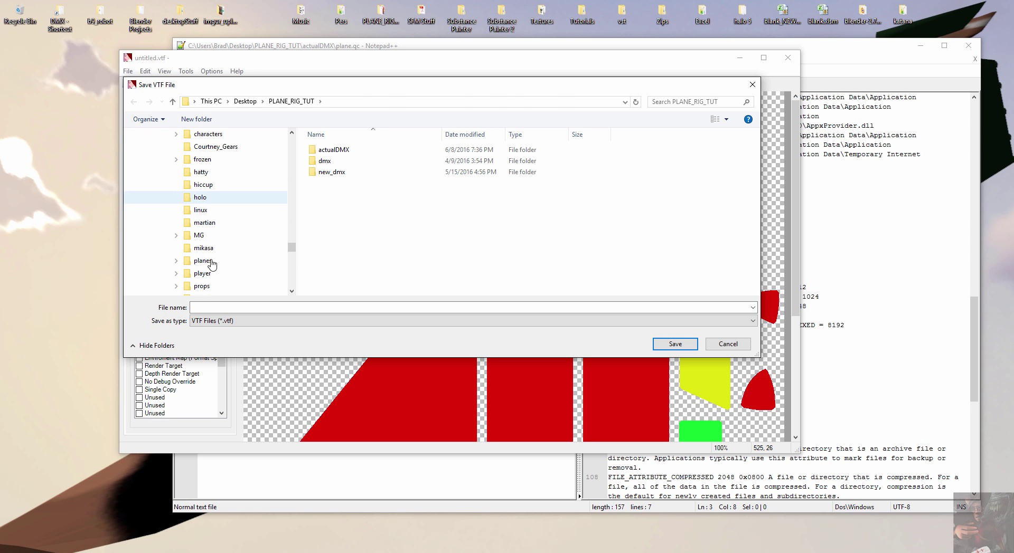
left_click(211, 263)
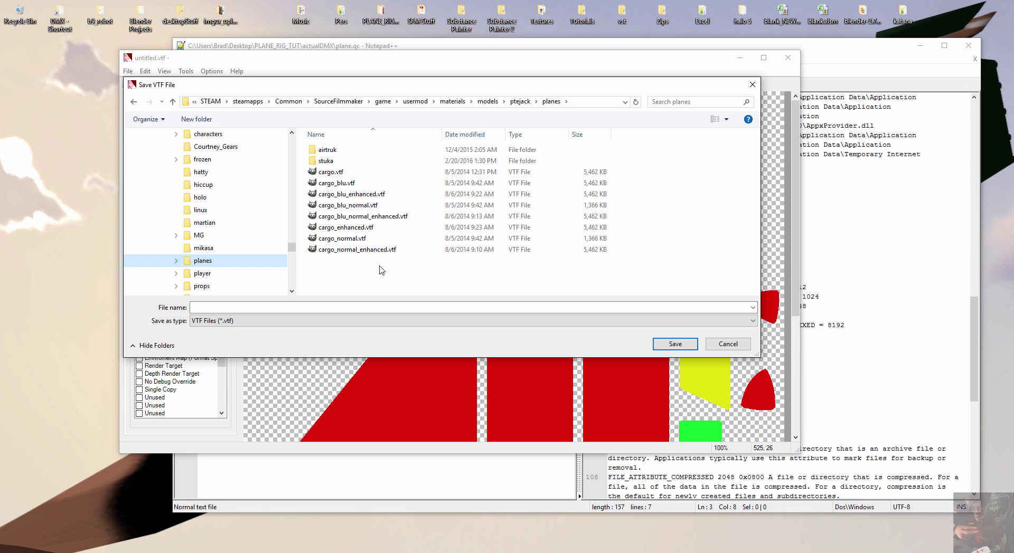
left_click(200, 311)
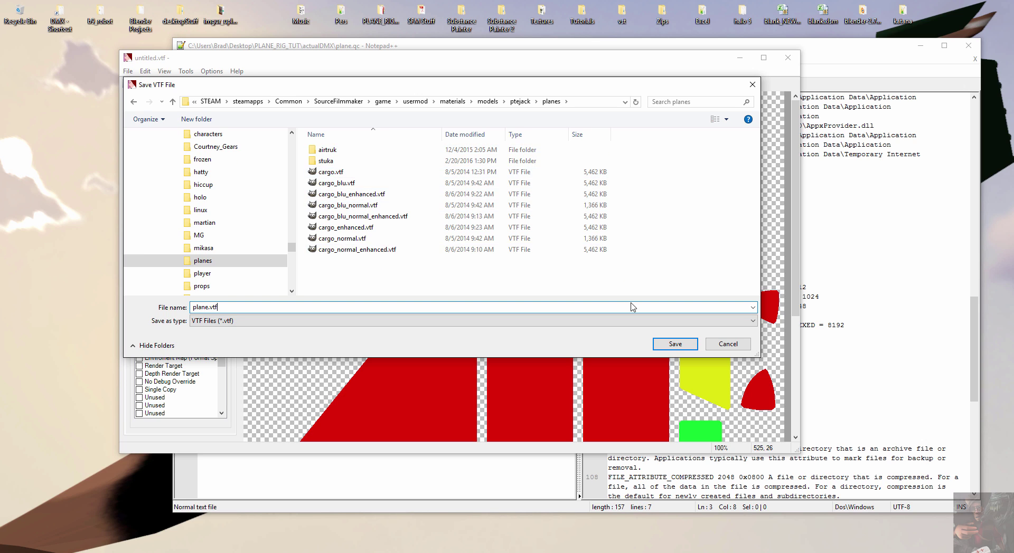
left_click(674, 344)
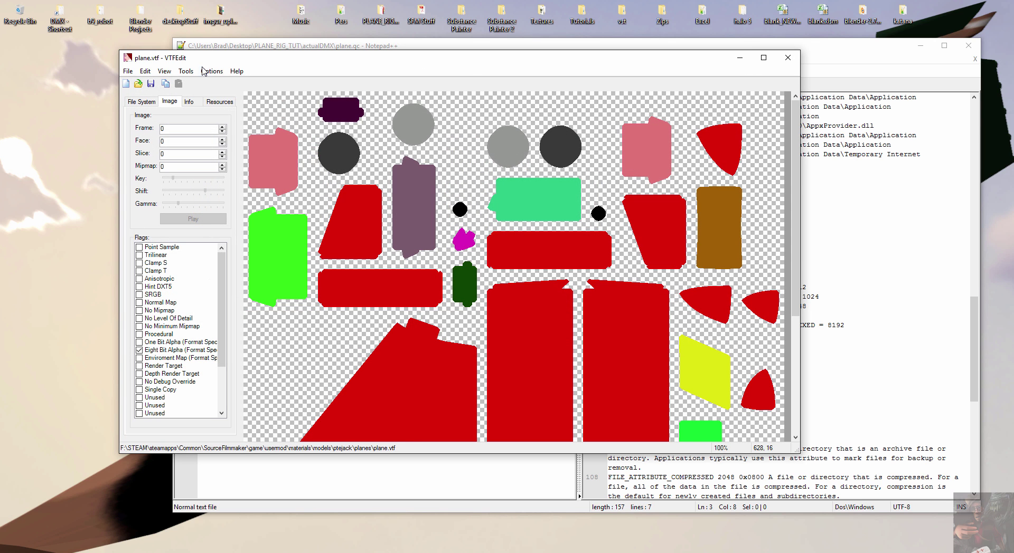
- Start creating a VMT file for the texture and choose plane.vtf from the planes folder as Base Texture 1
left_click(185, 70)
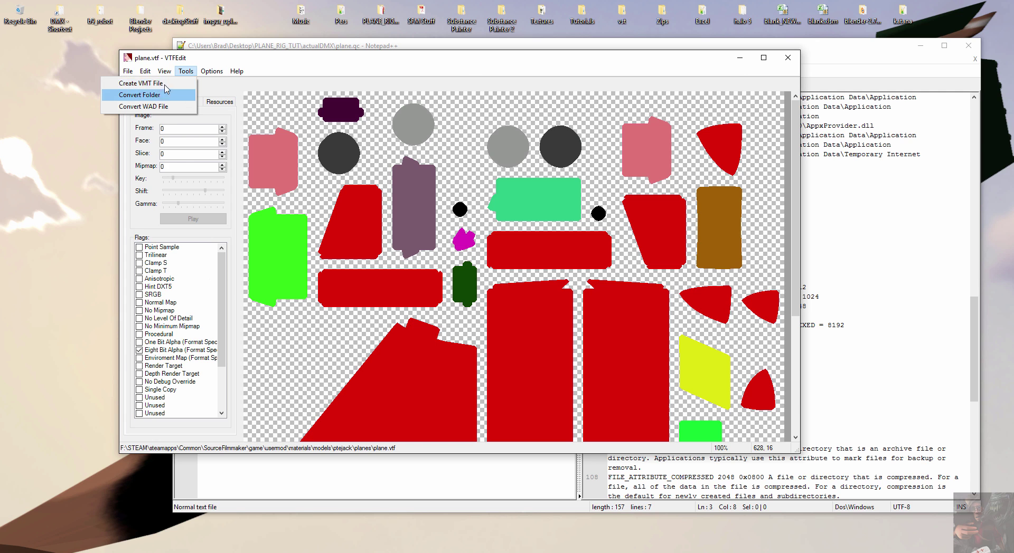
mouse_move(207, 77)
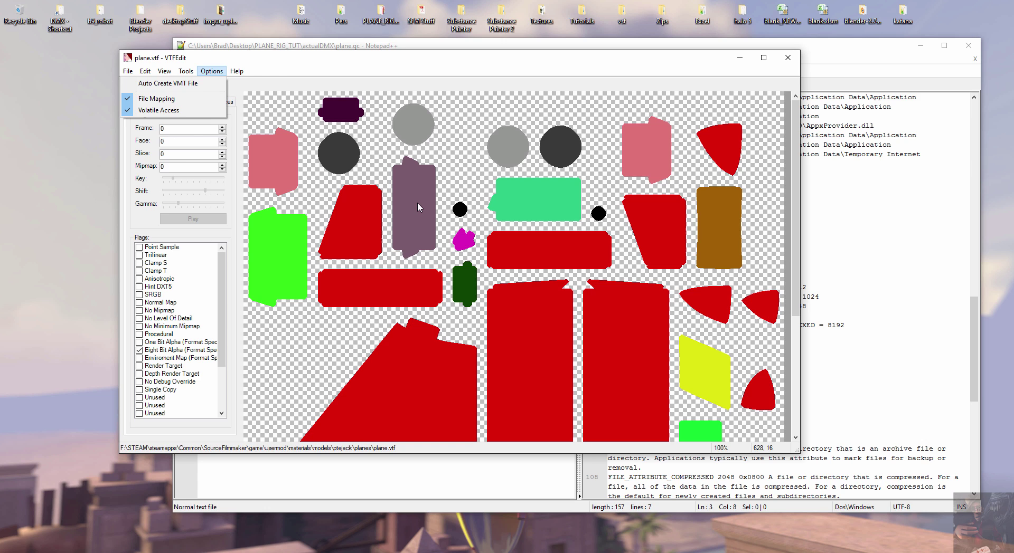
left_click(296, 61)
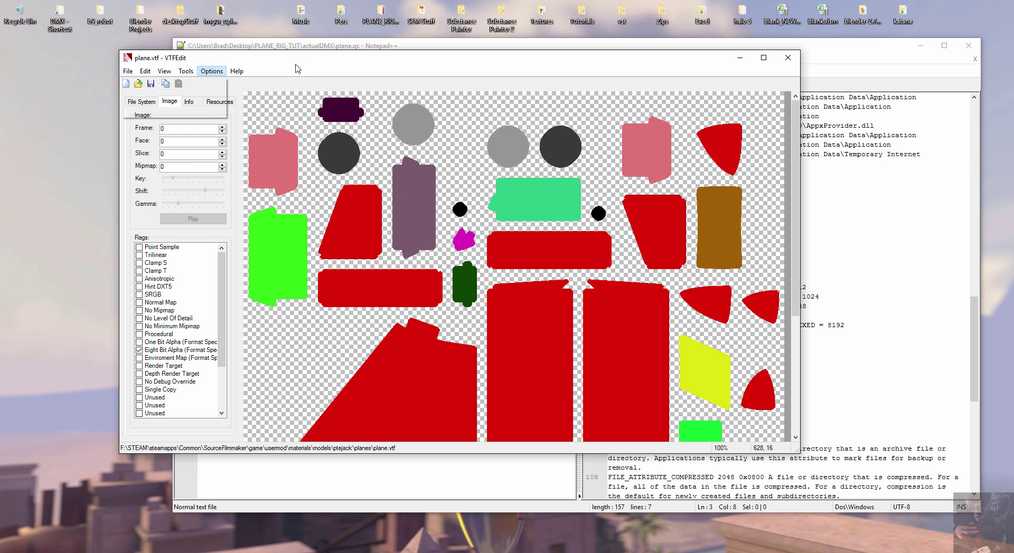
left_click(186, 71)
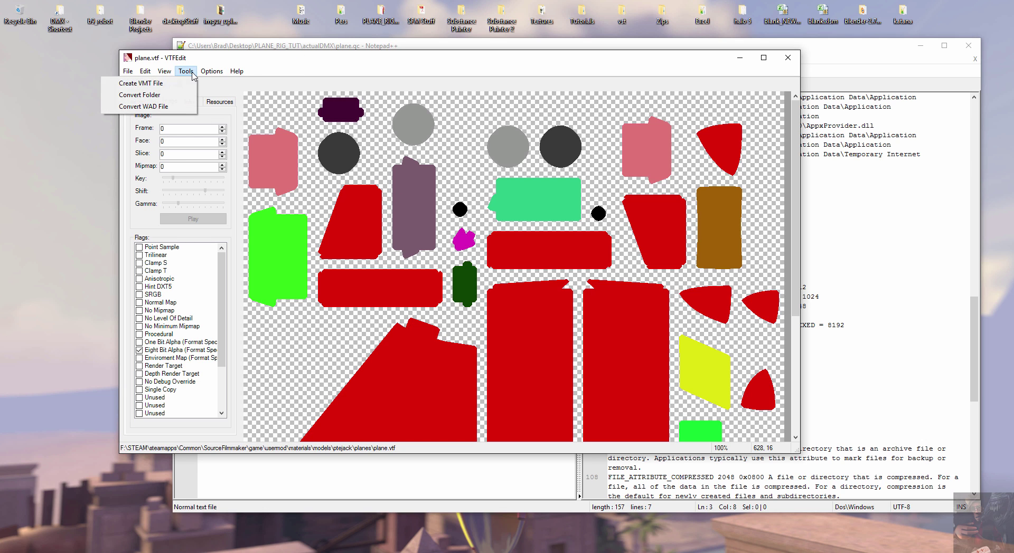
left_click(156, 83)
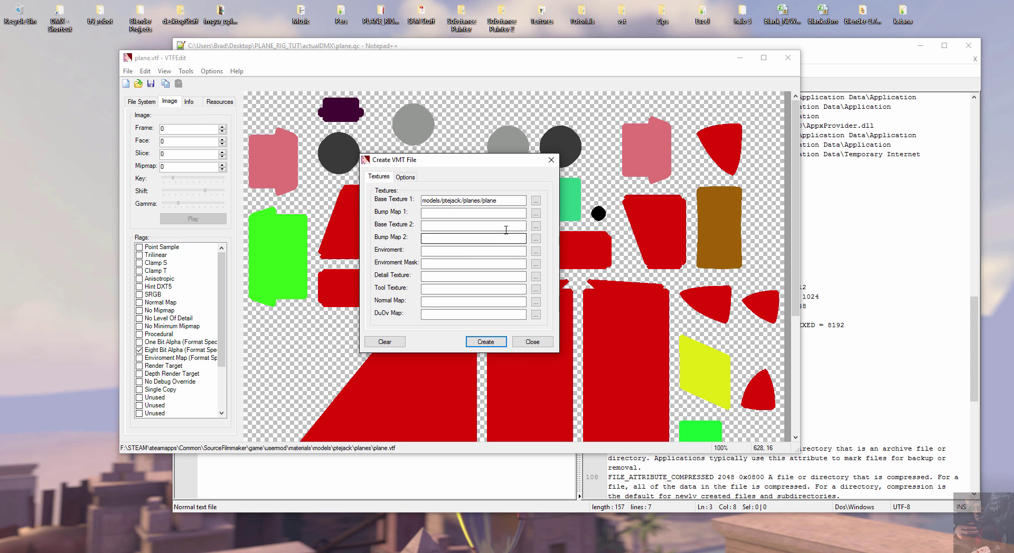
left_click(535, 201)
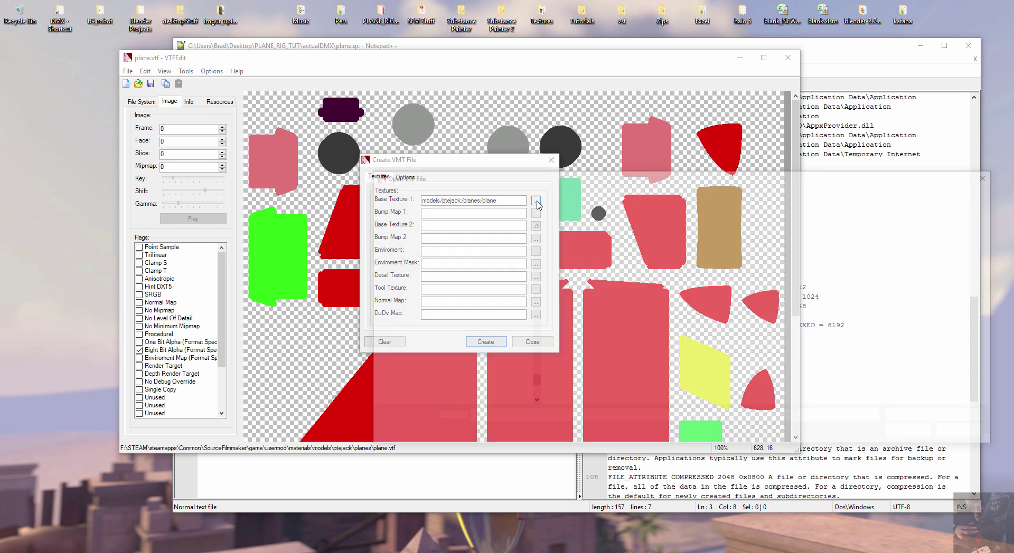
left_click(572, 351)
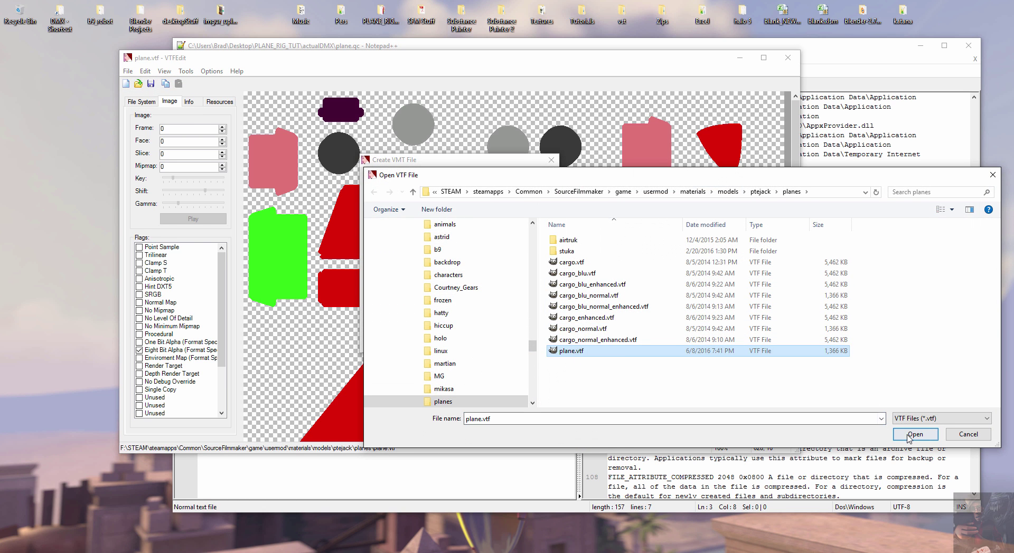
double_click(571, 352)
- In the VMT options, set the shader to VertexlitGeneric, enable No Cull and disable Translucent
left_click(405, 178)
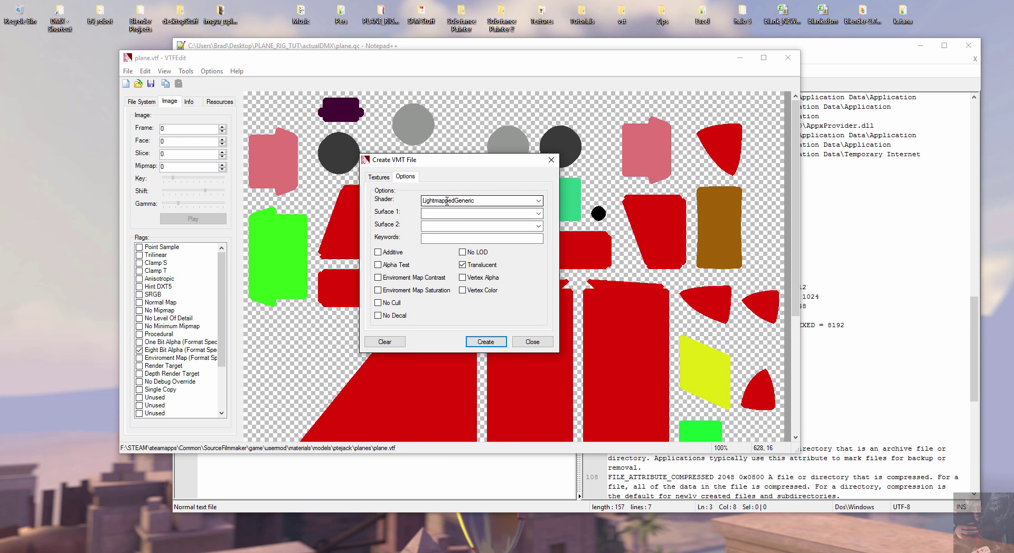
left_click(538, 200)
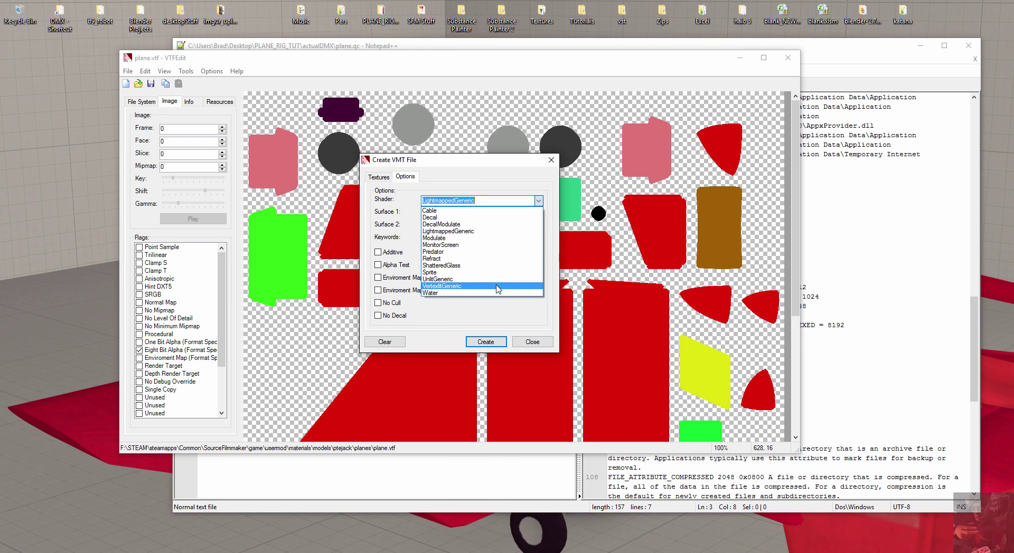
left_click(498, 289)
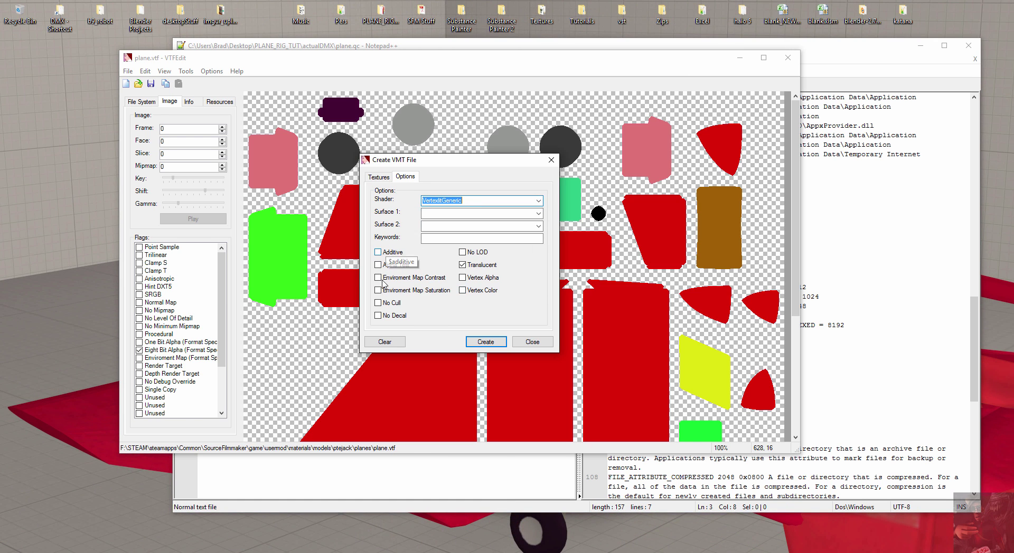
left_click(378, 303)
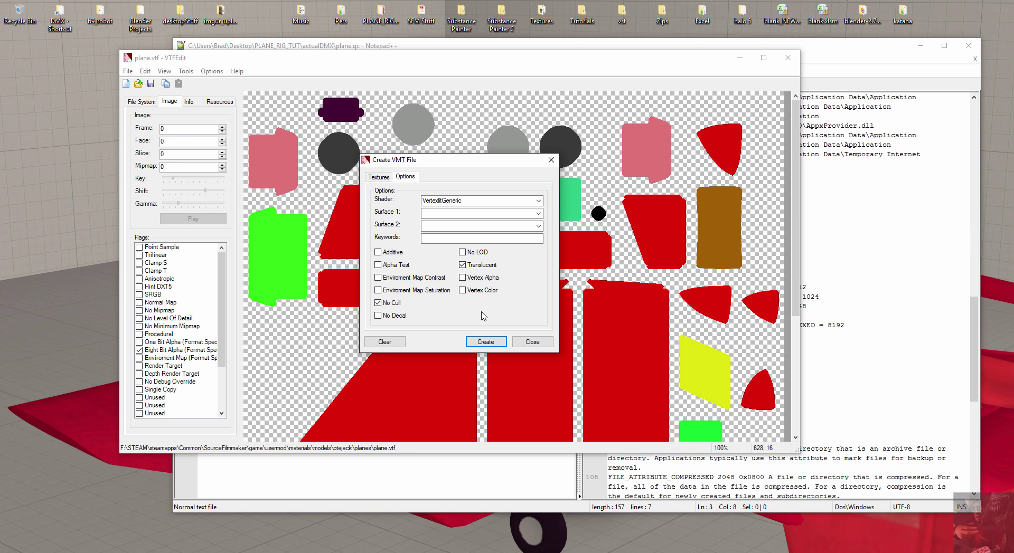
left_click(462, 266)
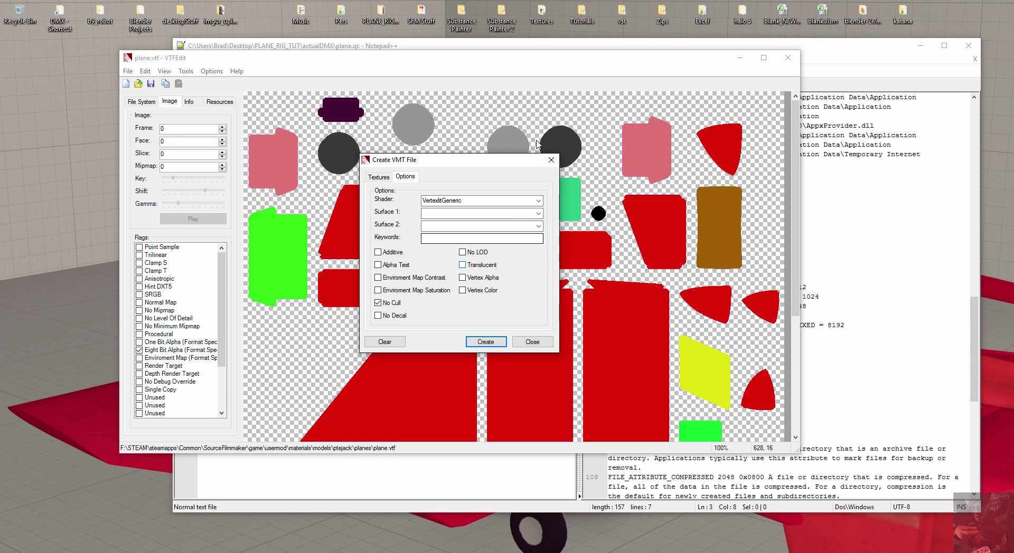
- Start saving the VMT file and switch to Blender to check the plane object's material name
left_click(485, 342)
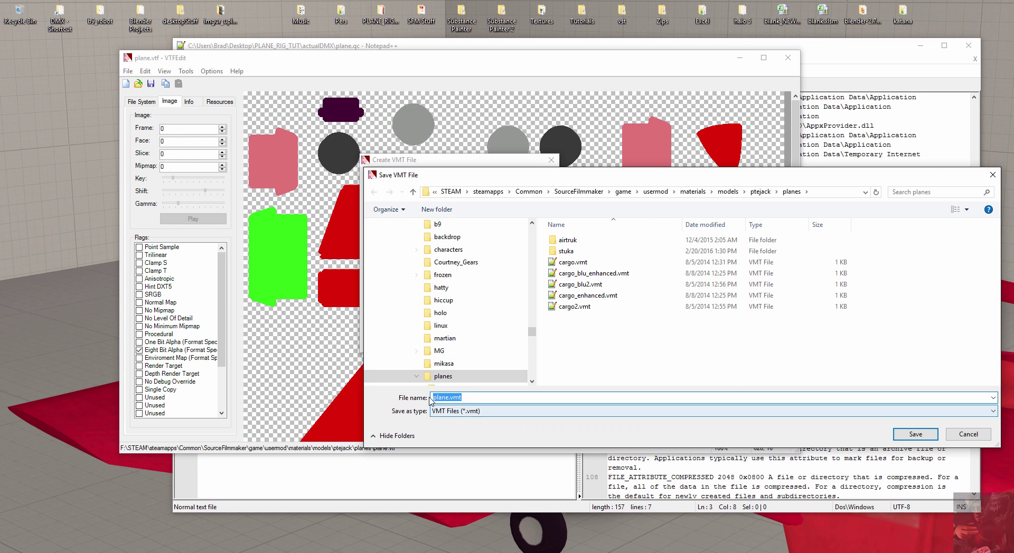
key("alt+Tab")
key("alt+Tab")
key("alt+Tab")
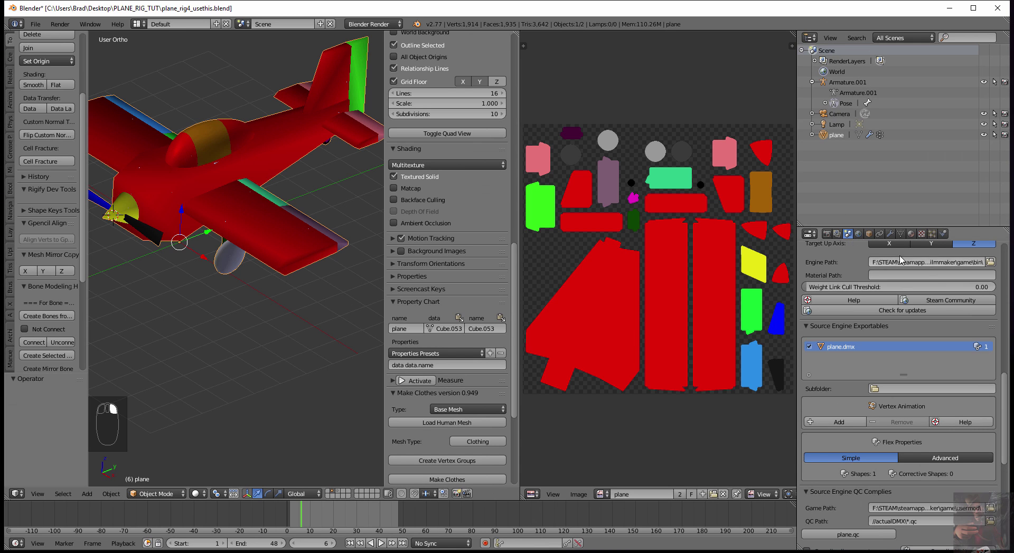
left_click(911, 233)
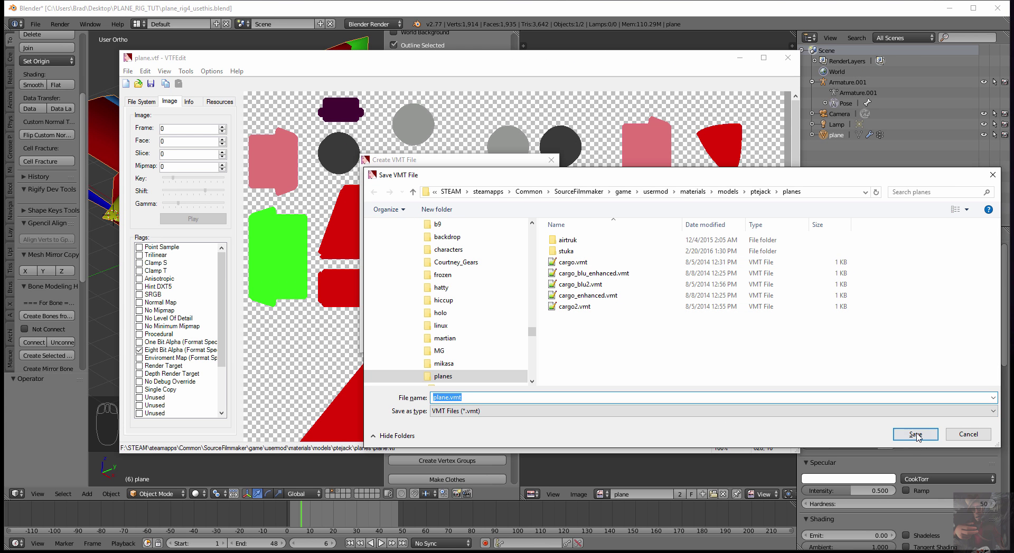
- Save the material as plane.vmt in the ptejack\planes materials folder and close the VMT dialog and VTFEdit
left_click(915, 435)
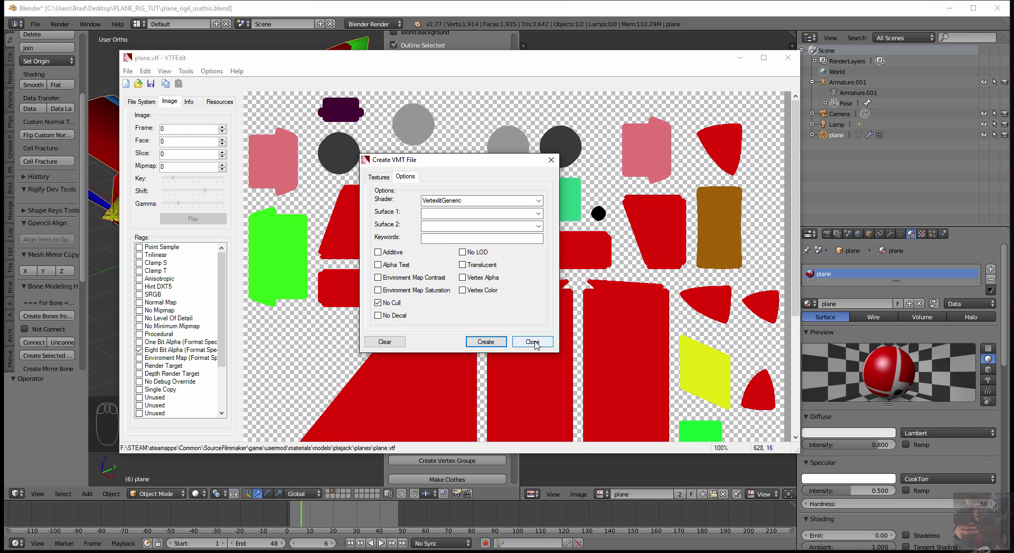
left_click(533, 342)
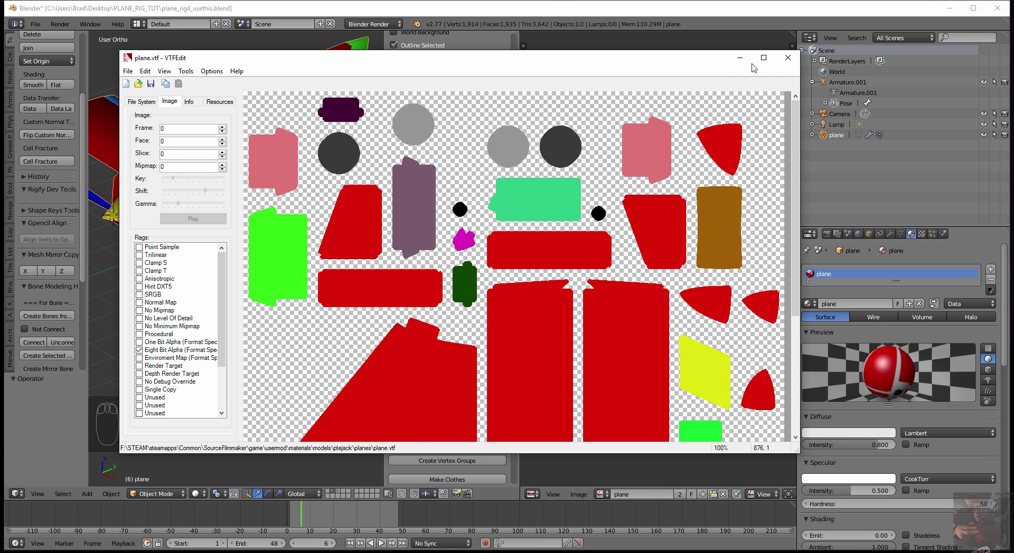
left_click(787, 58)
- Launch HLMV from the Source Engine QC Compiles section of Blender's scene properties
scroll(869, 483, "down", 10)
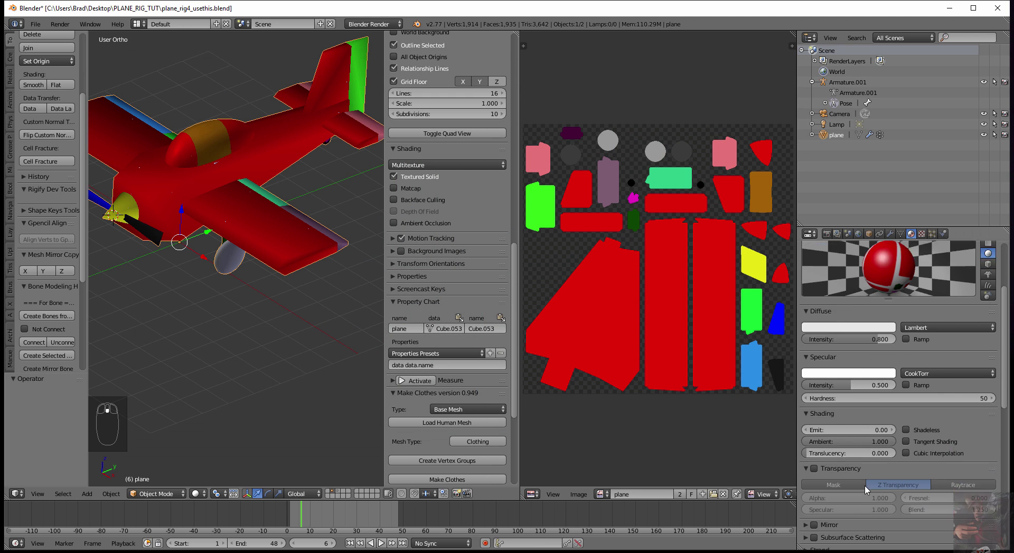
left_click(847, 233)
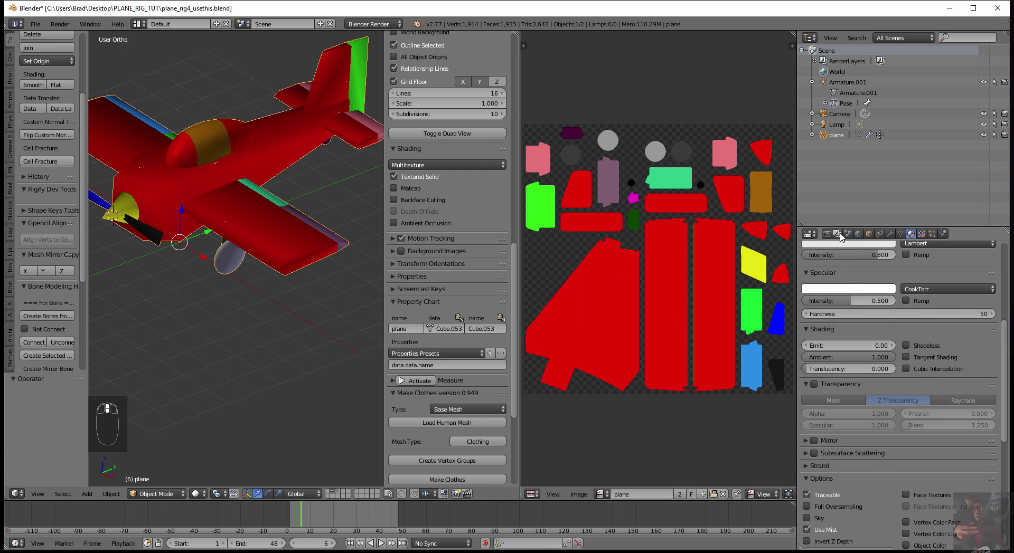
scroll(825, 430, "down", 8)
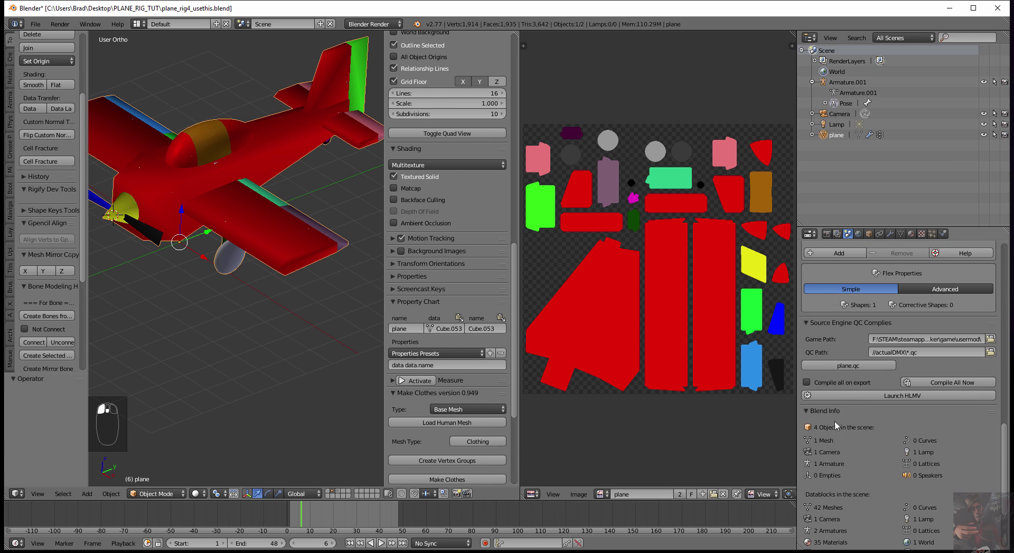
left_click(874, 397)
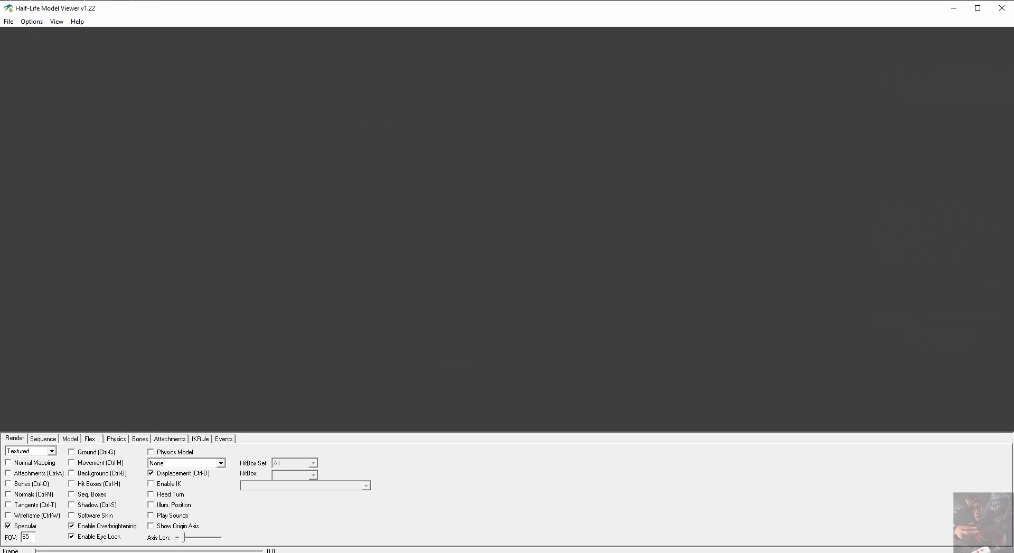
- Start loading a model and browse to the usermod\models folder of SourceFilmmaker
left_click(9, 21)
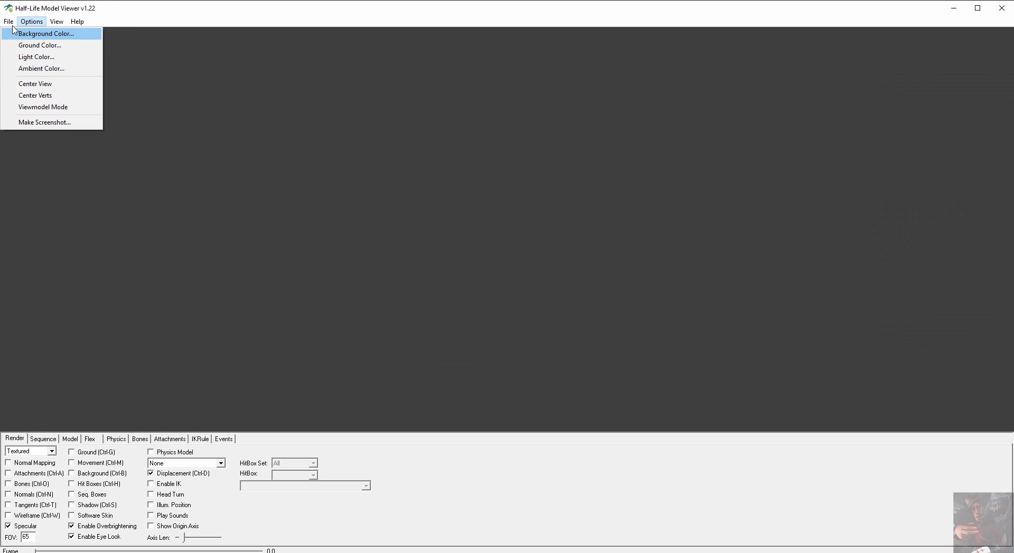
left_click(20, 33)
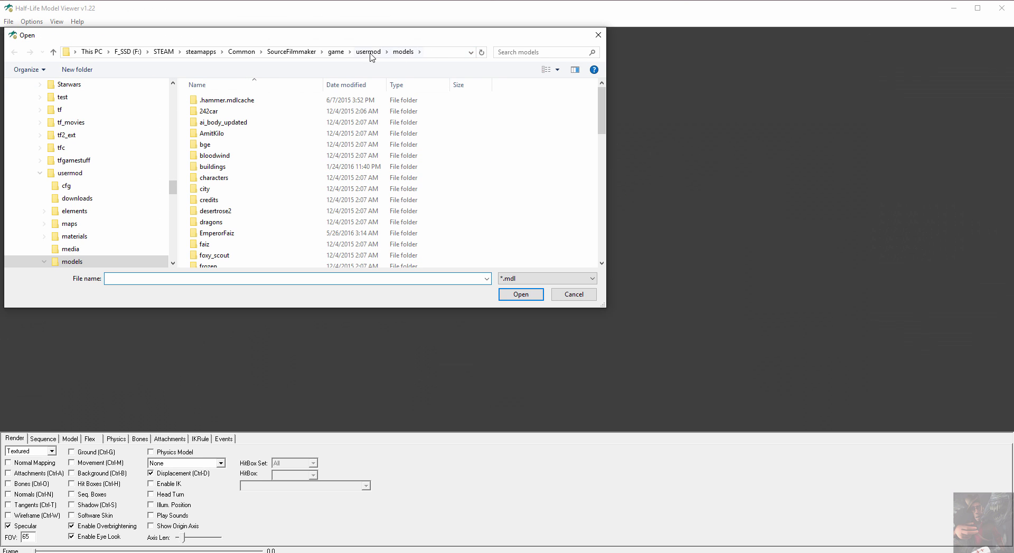
left_click(368, 51)
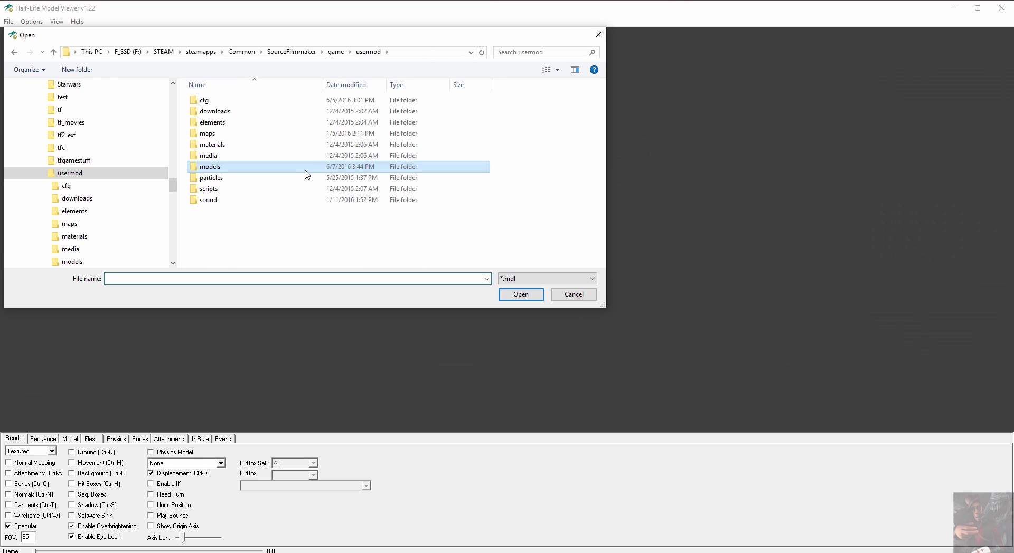
double_click(210, 167)
scroll(210, 203, "down", 5)
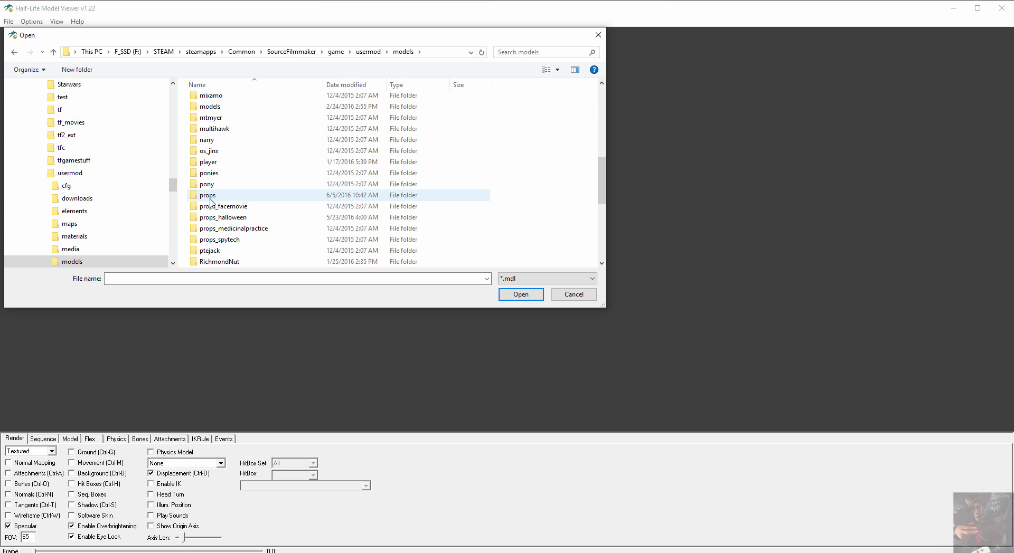
scroll(210, 203, "down", 2)
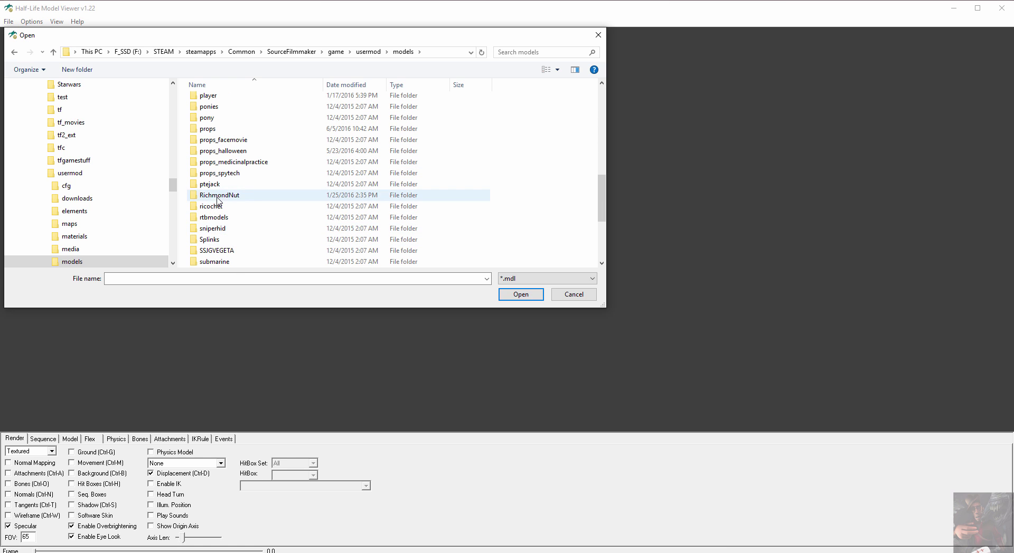
- Load myplane.mdl from the ptejack\planes models folder
left_click(215, 185)
double_click(215, 185)
scroll(214, 190, "down", 6)
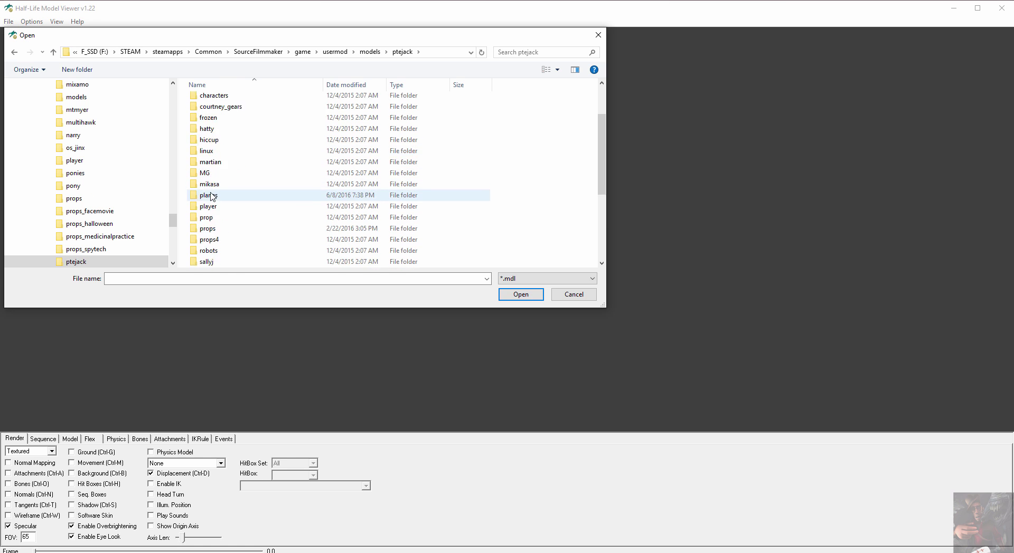
scroll(213, 132, "up", 3)
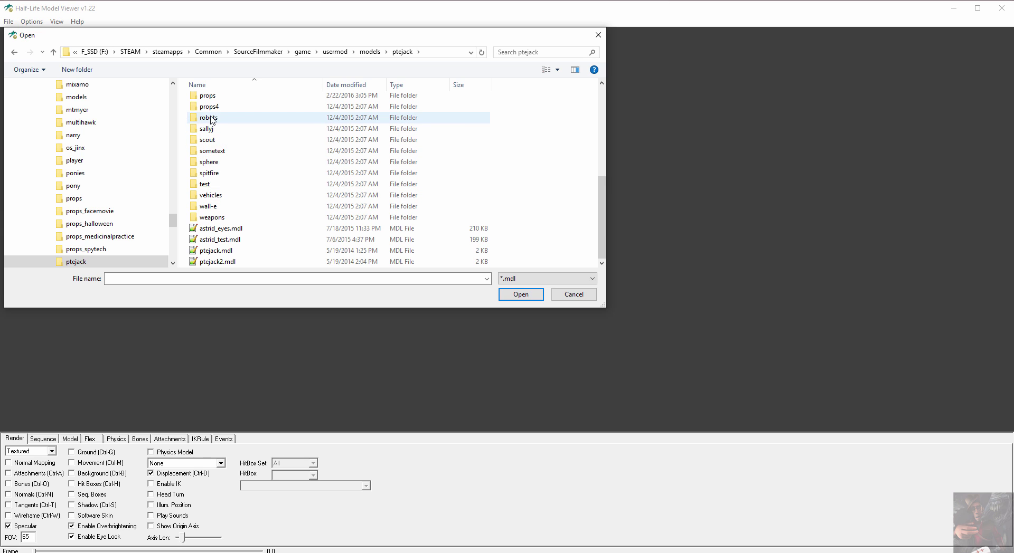
scroll(211, 113, "up", 1)
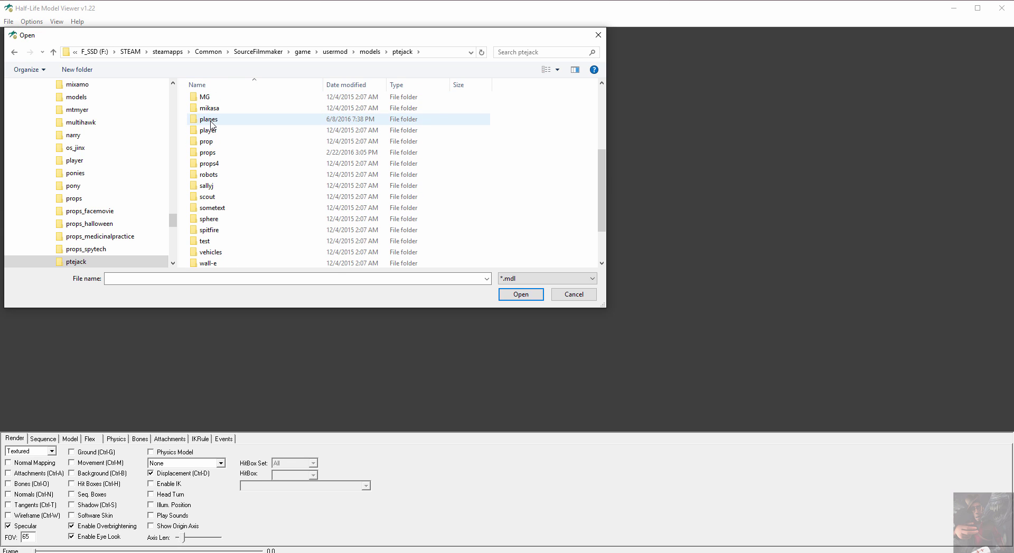
left_click(211, 122)
double_click(211, 122)
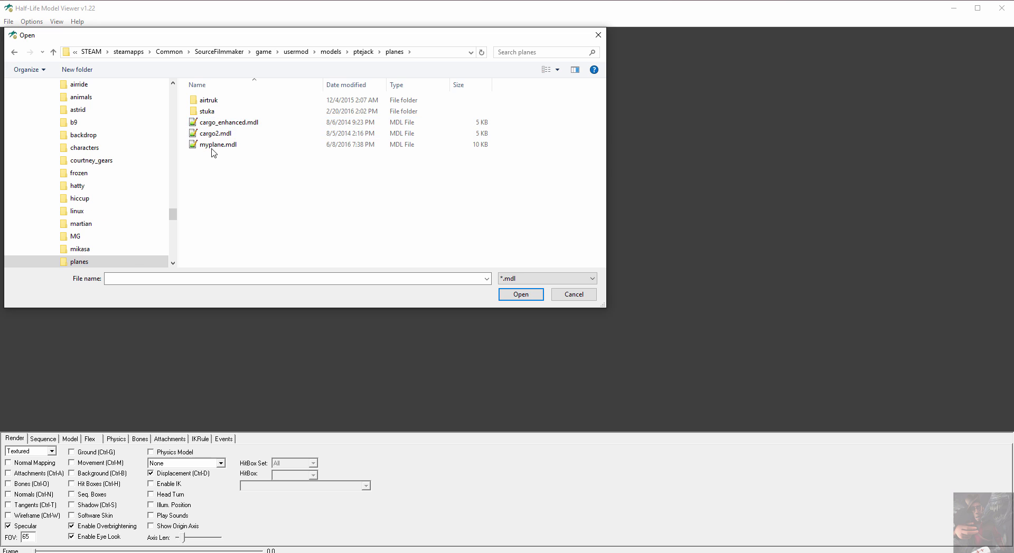
double_click(213, 144)
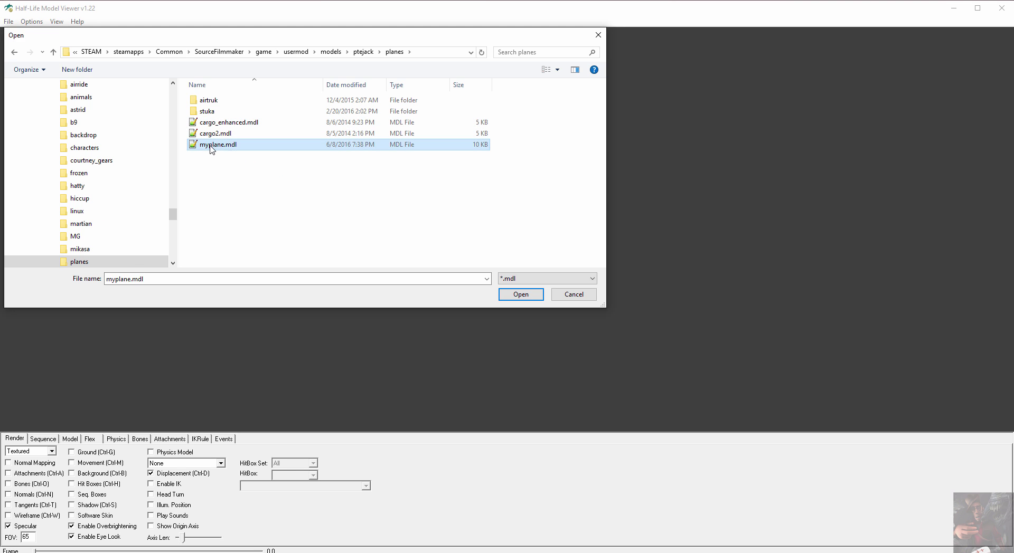
- Inspect the plane from several angles and check its loaded VMTs and used materials in the model information
left_click_drag(590, 197, 574, 222)
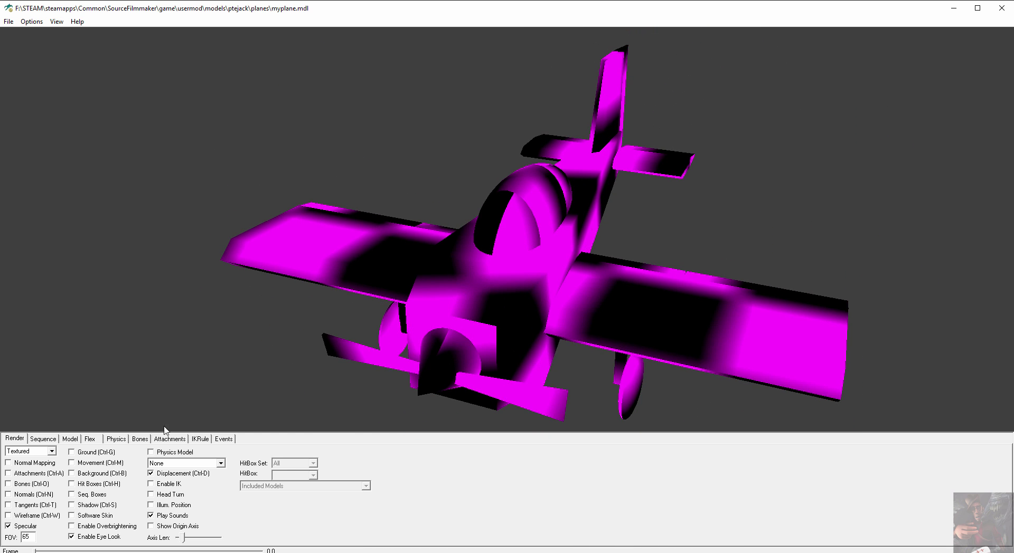
left_click(71, 440)
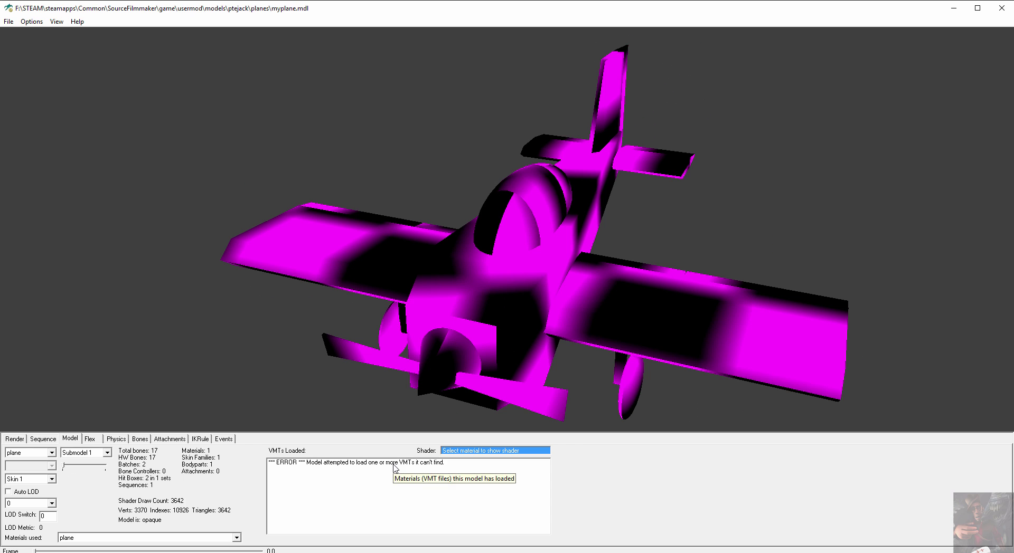
left_click_drag(614, 372, 523, 274)
right_click_drag(509, 274, 131, 382)
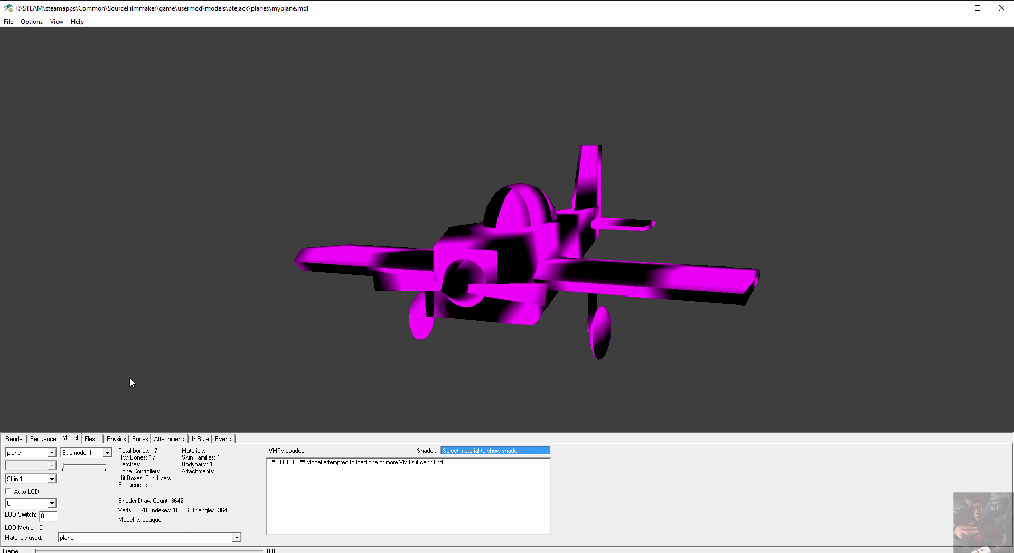
left_click(236, 538)
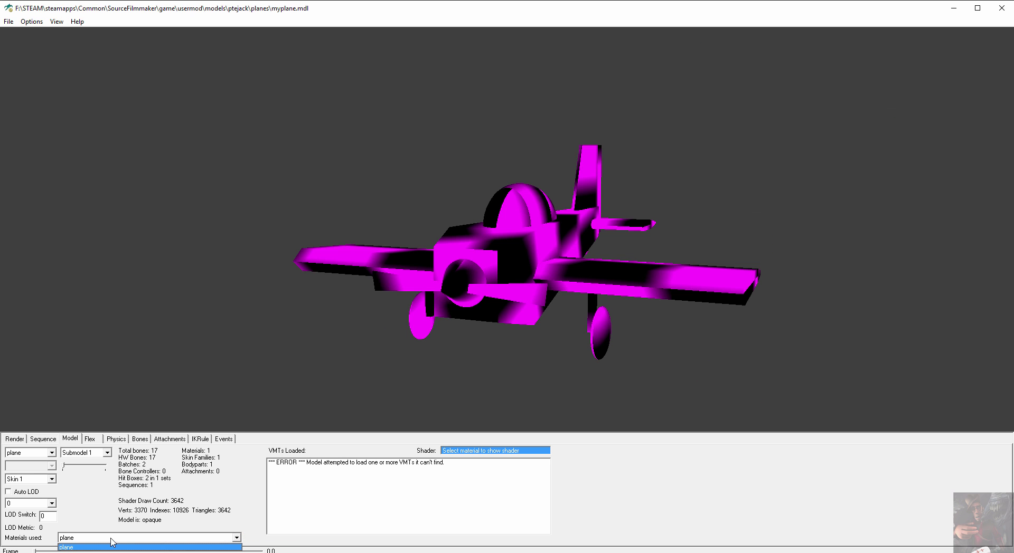
left_click(93, 548)
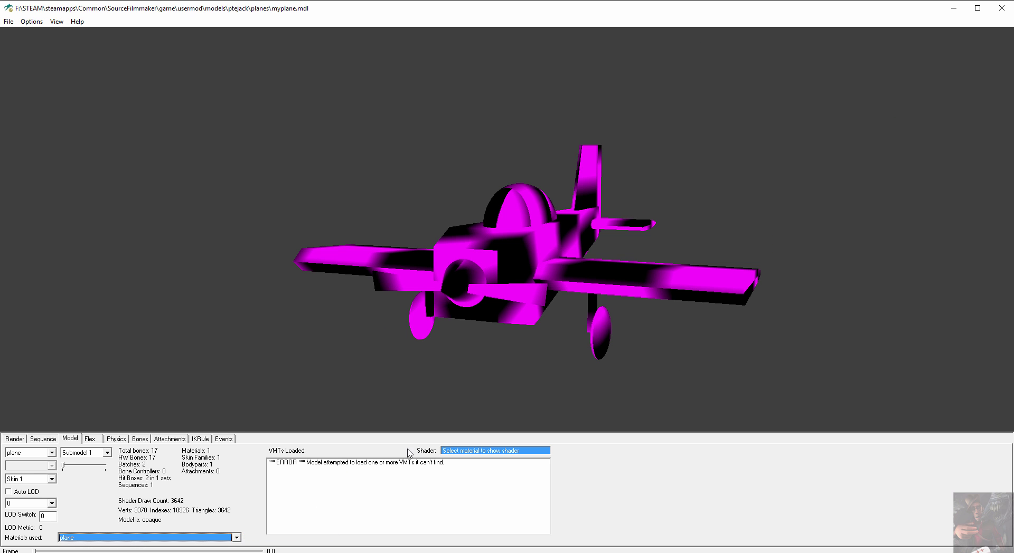
- Switch to Notepad++ and check the $cdmaterials path in plane.qc
key("alt+Tab")
key("Tab")
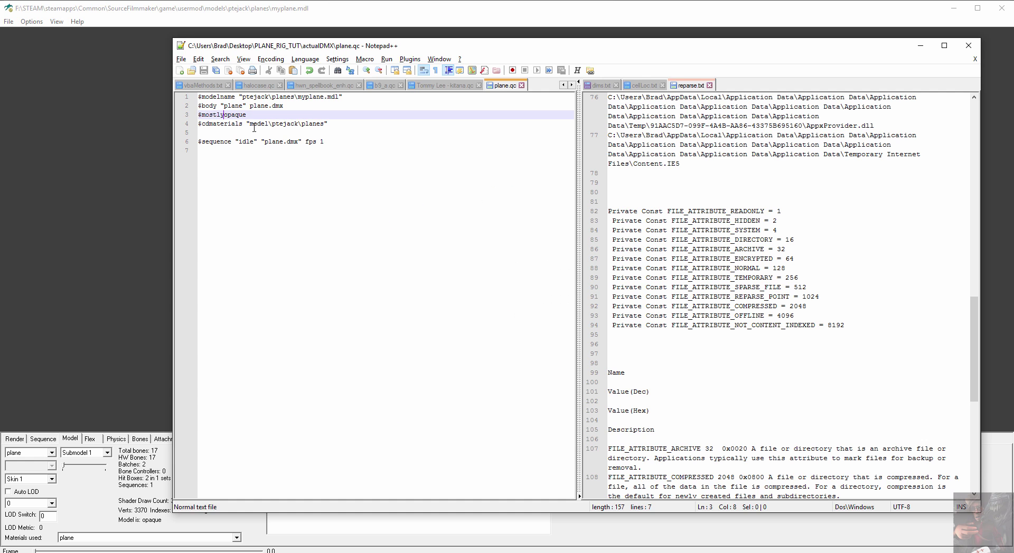
key("alt+Tab")
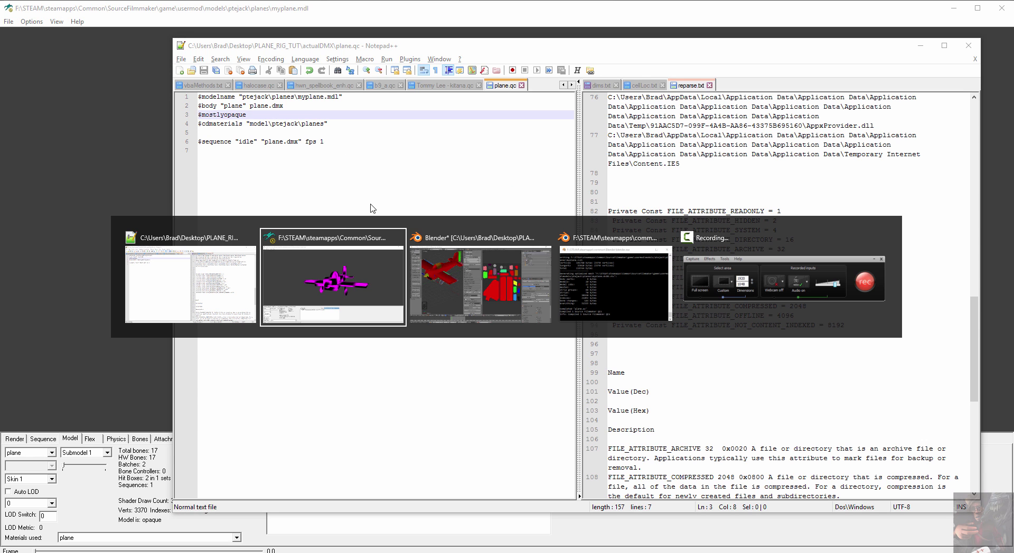
key("alt+Tab")
key("alt+Tab")
key("alt+Tab")
key("alt+Tab")
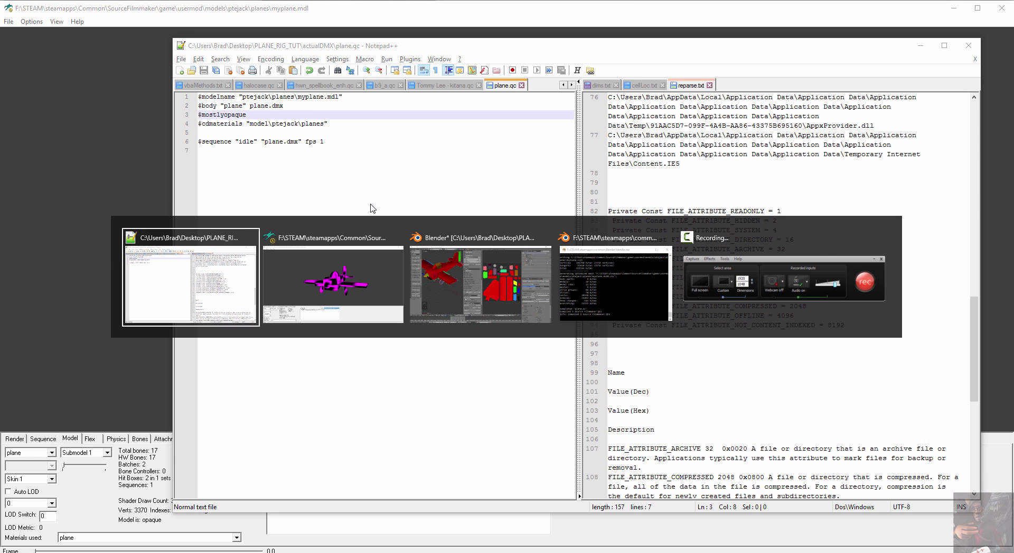
key("alt+Tab")
key("alt+shift+Tab")
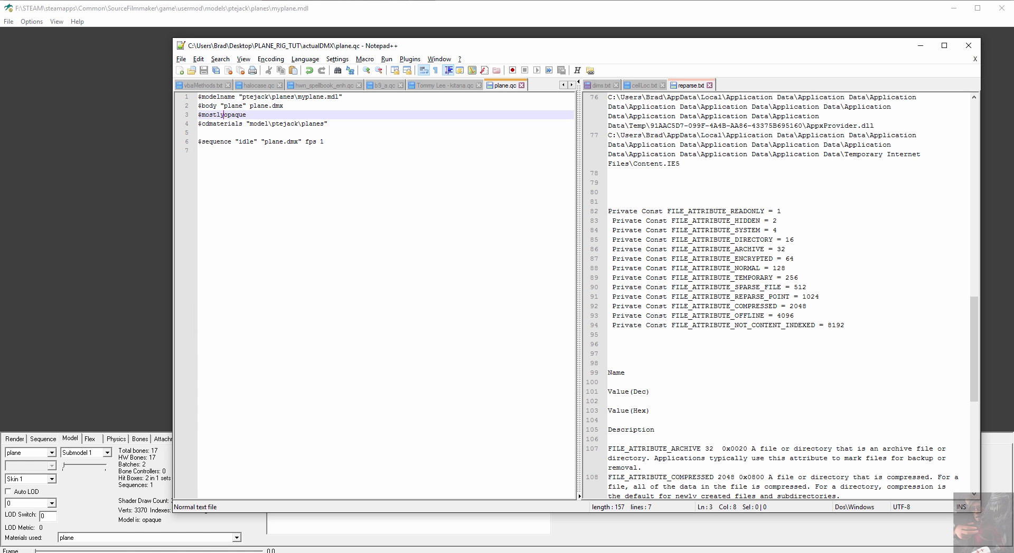
- Open a new File Explorer window and expand the F_SSD (F:) drive's folder tree down to STEAM\steamapps\Common
key("super+e")
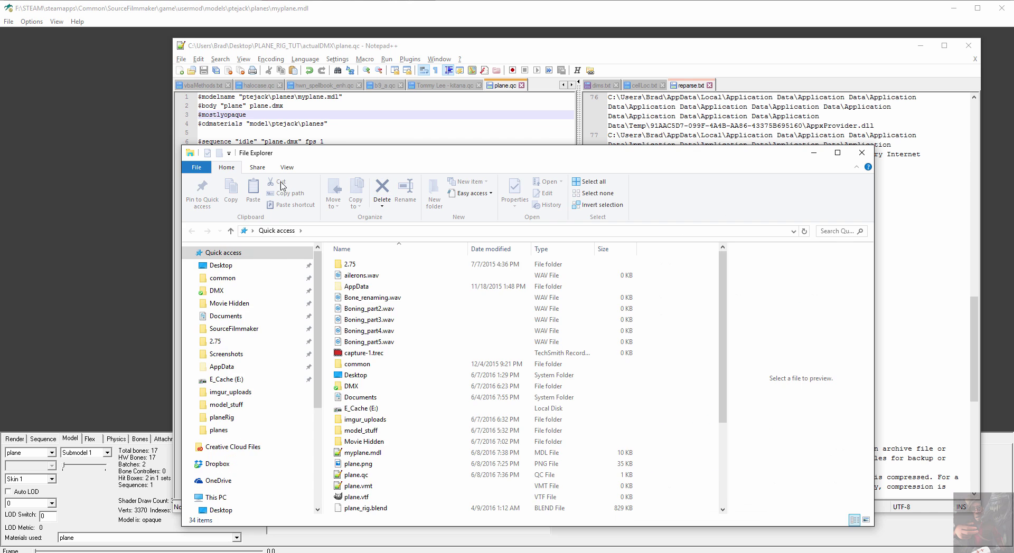
scroll(340, 272, "down", 1)
scroll(305, 410, "down", 6)
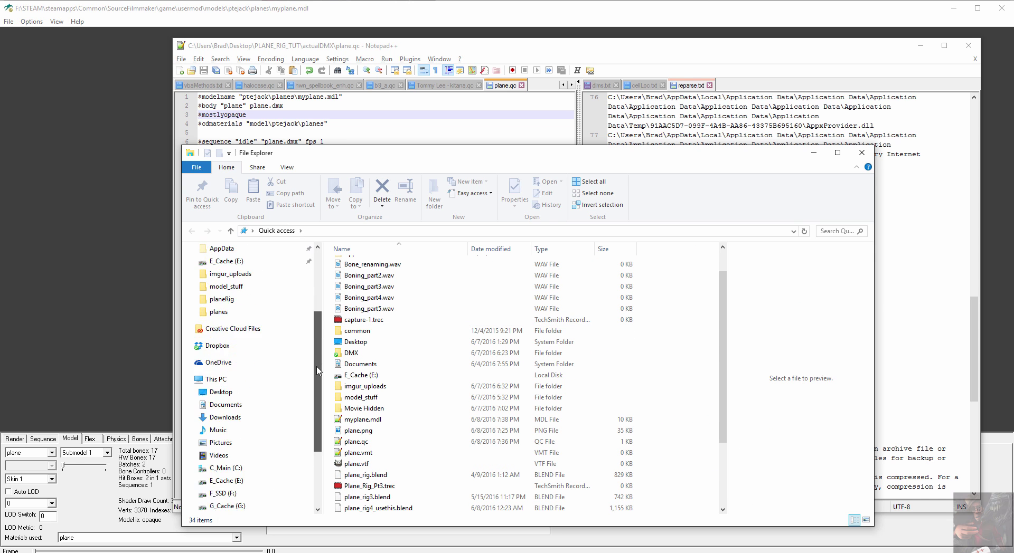
left_click(192, 385)
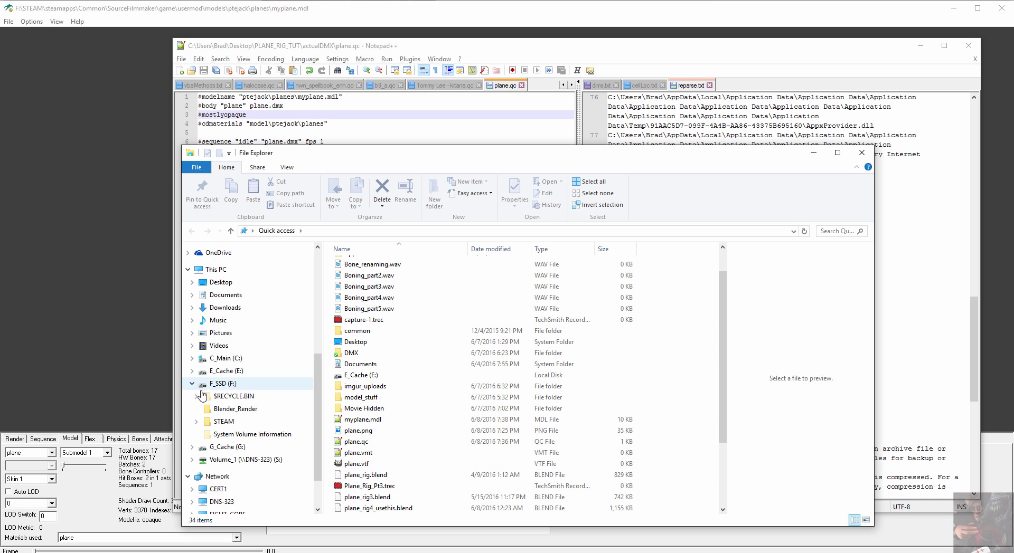
scroll(201, 395, "down", 1)
left_click(198, 392)
scroll(202, 388, "down", 1)
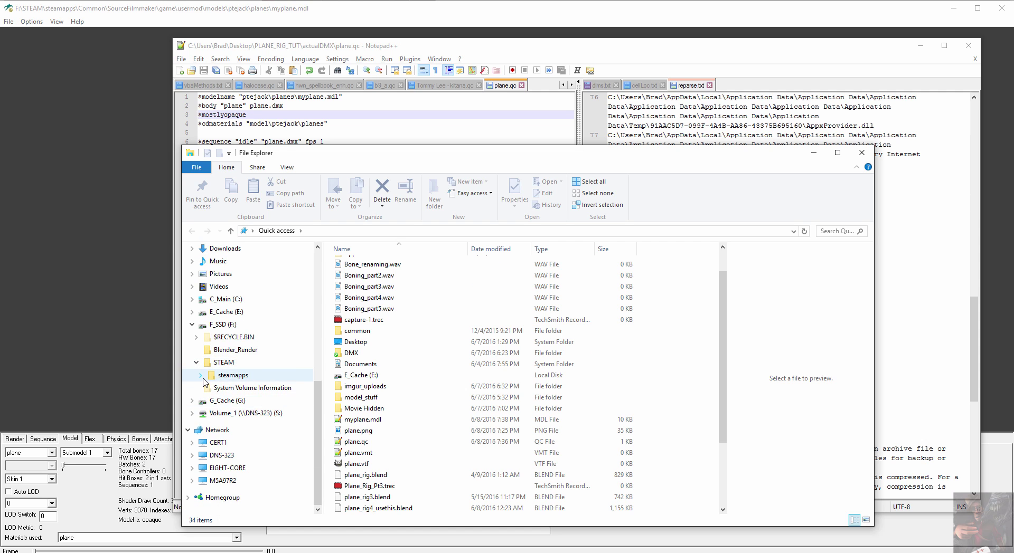
left_click(201, 375)
scroll(209, 364, "down", 1)
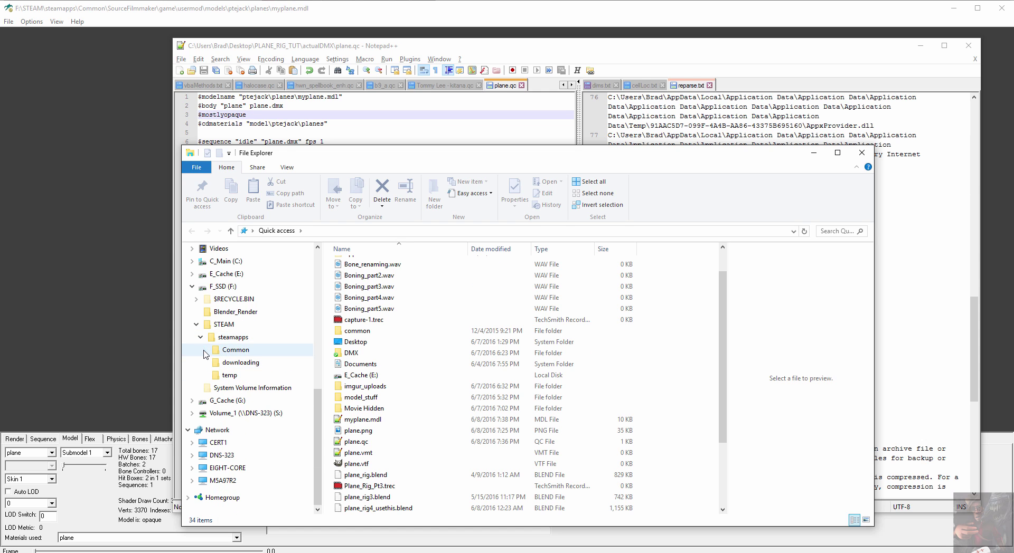
left_click(205, 350)
scroll(211, 357, "down", 2)
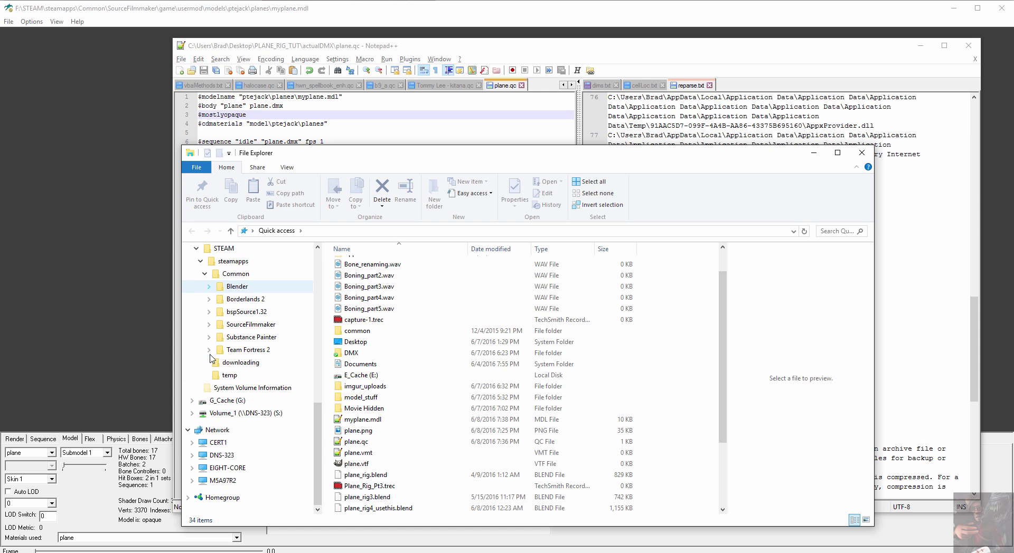
- Expand the folder tree from SourceFilmmaker through game to the usermod folder
left_click(209, 325)
scroll(211, 331, "down", 1)
left_click(213, 325)
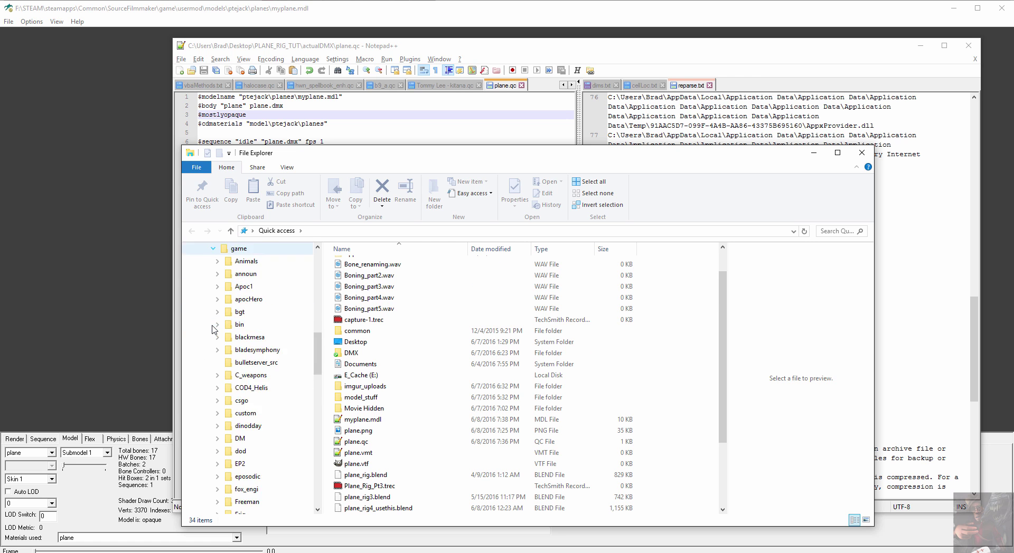
scroll(213, 329, "down", 3)
scroll(213, 330, "down", 12)
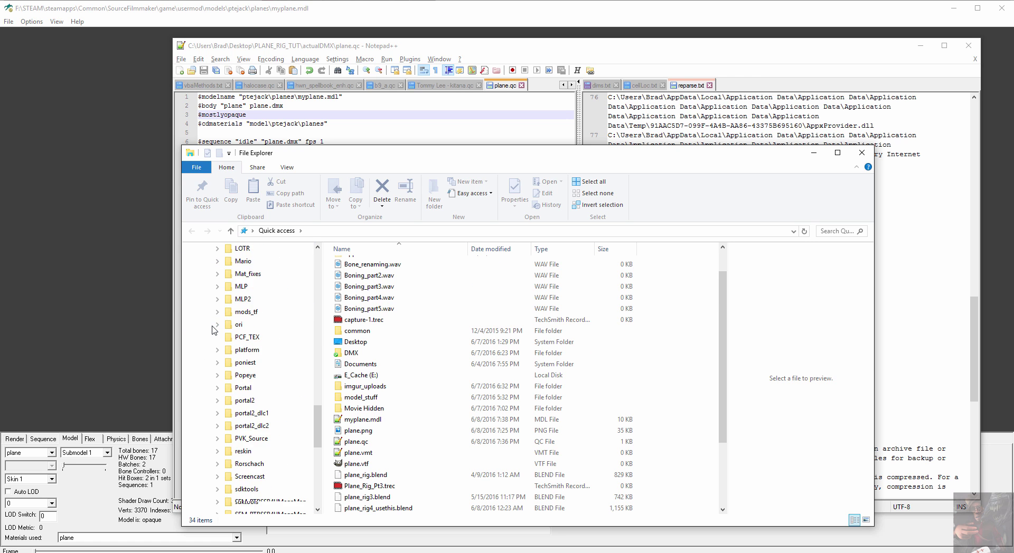
scroll(214, 331, "down", 1)
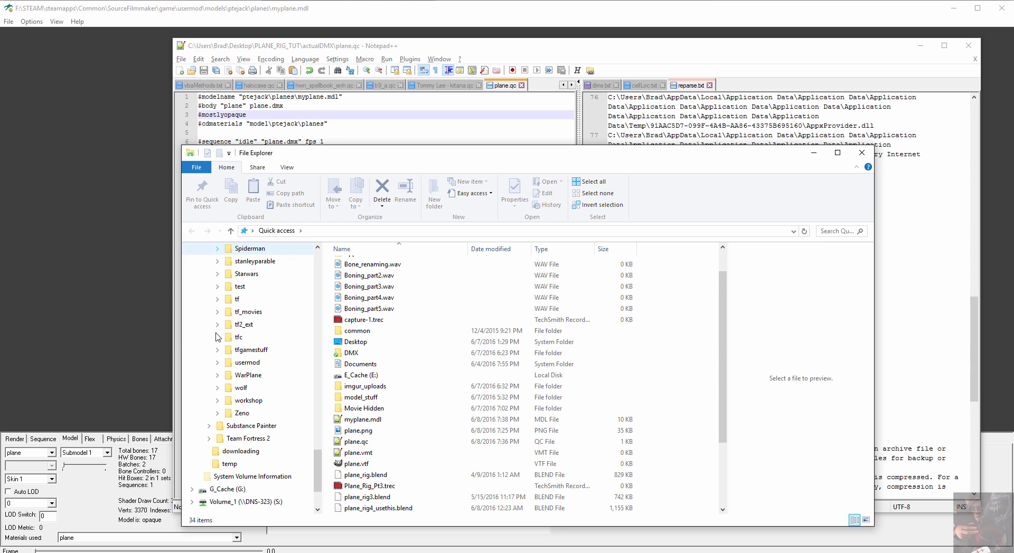
left_click(217, 363)
scroll(221, 418, "down", 2)
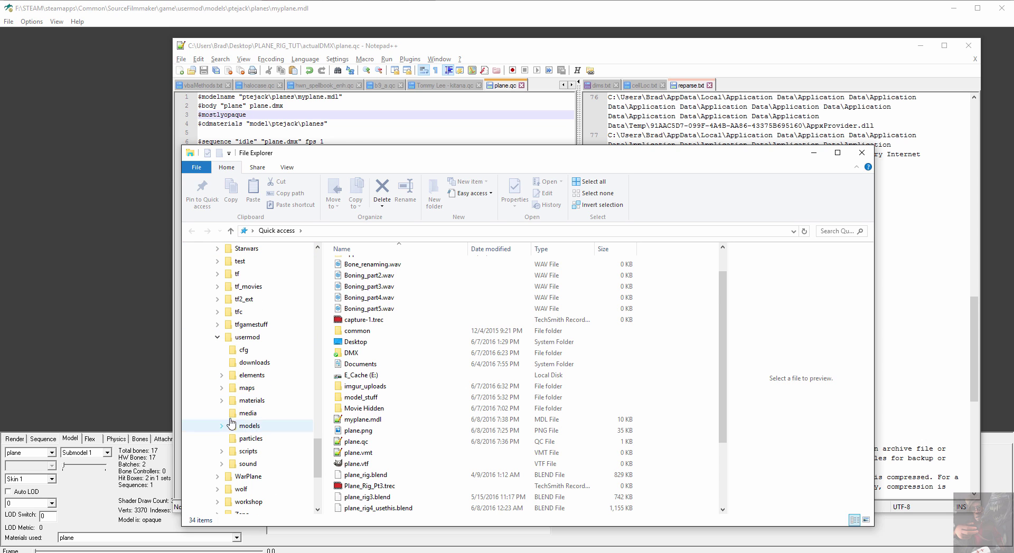
- Open the planes folder inside usermod's models\ptejack folder
left_click(222, 425)
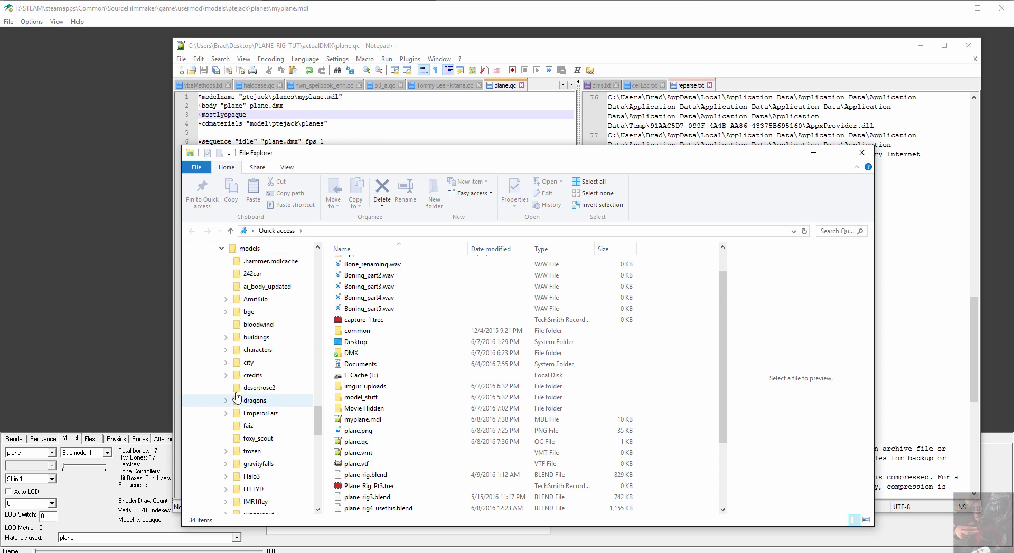
scroll(226, 429, "down", 2)
scroll(227, 425, "down", 4)
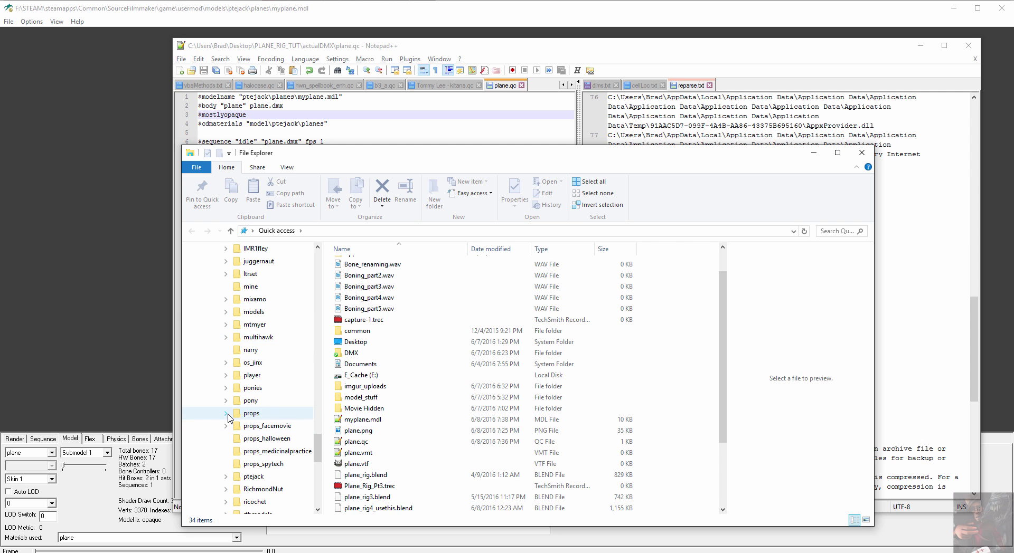
left_click(226, 477)
scroll(241, 459, "down", 2)
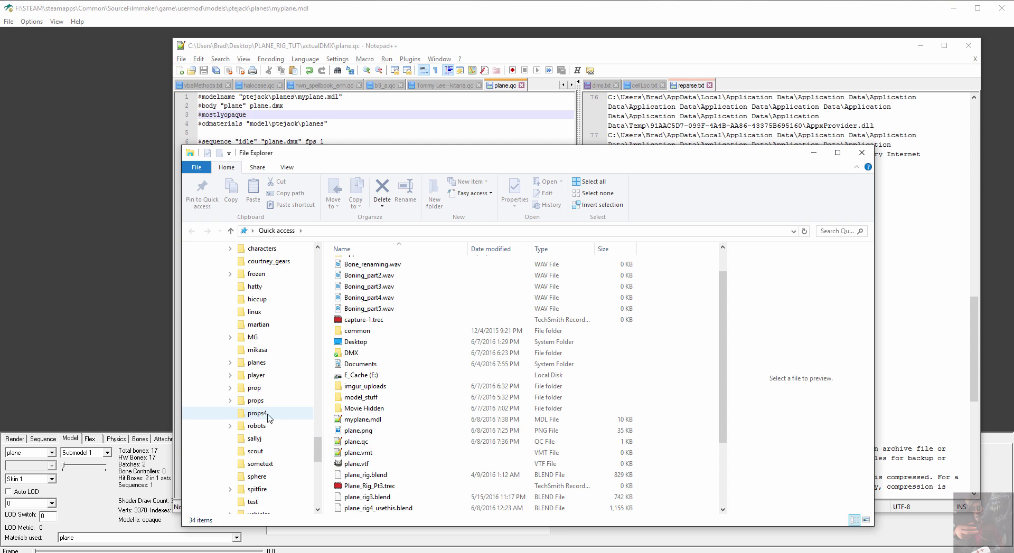
left_click(257, 363)
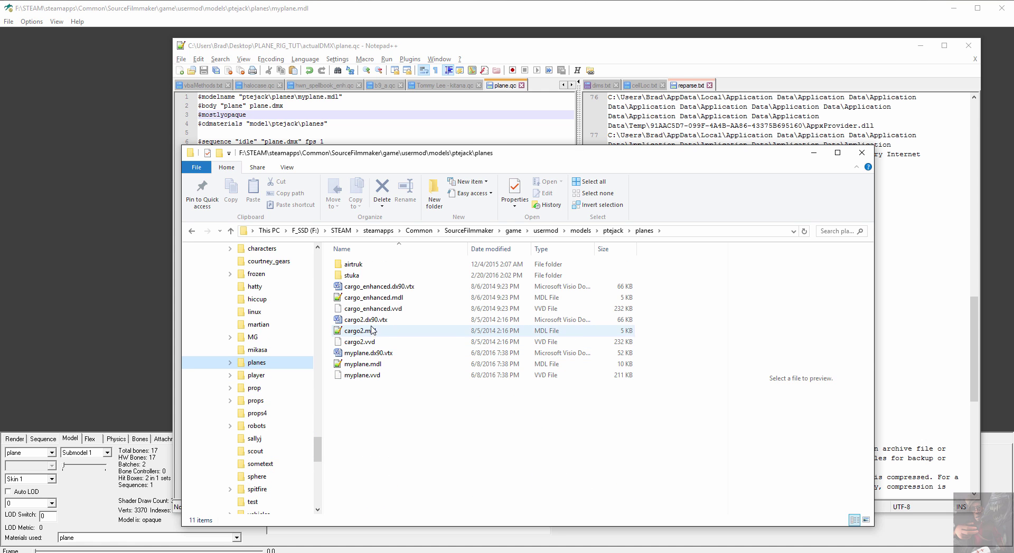
- Return to the usermod folder in the folder tree and collapse its models subfolder
scroll(254, 388, "up", 2)
scroll(255, 388, "up", 6)
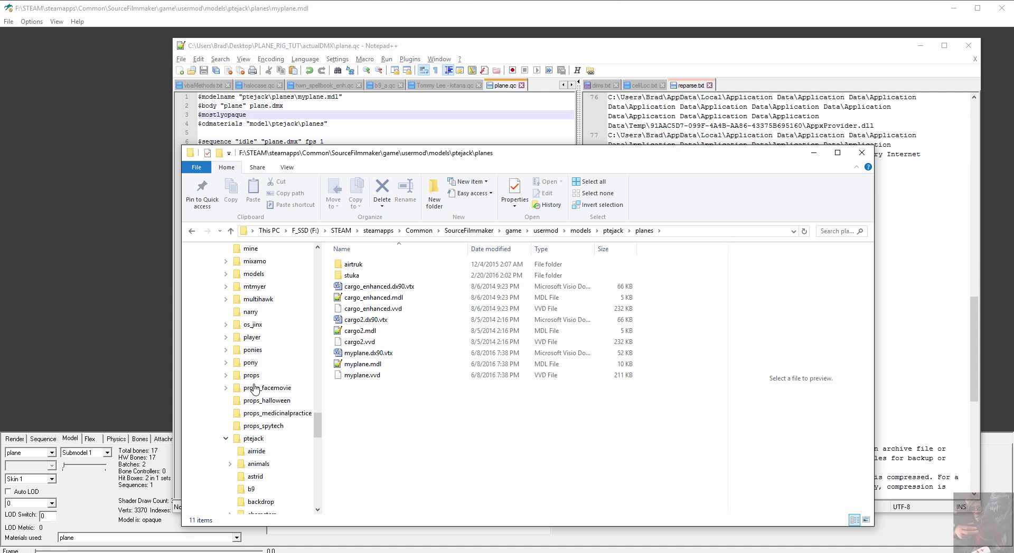
scroll(235, 280, "up", 2)
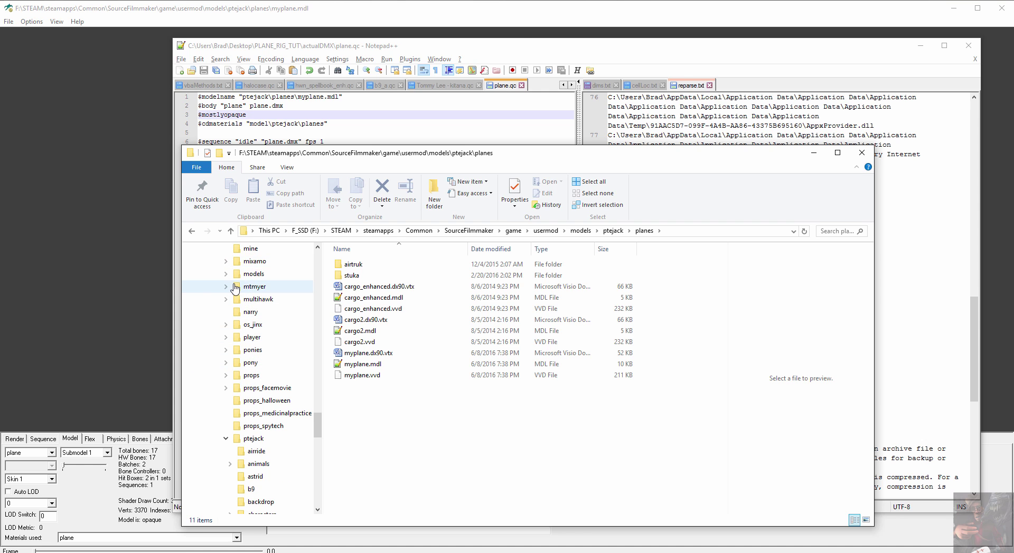
scroll(236, 283, "up", 8)
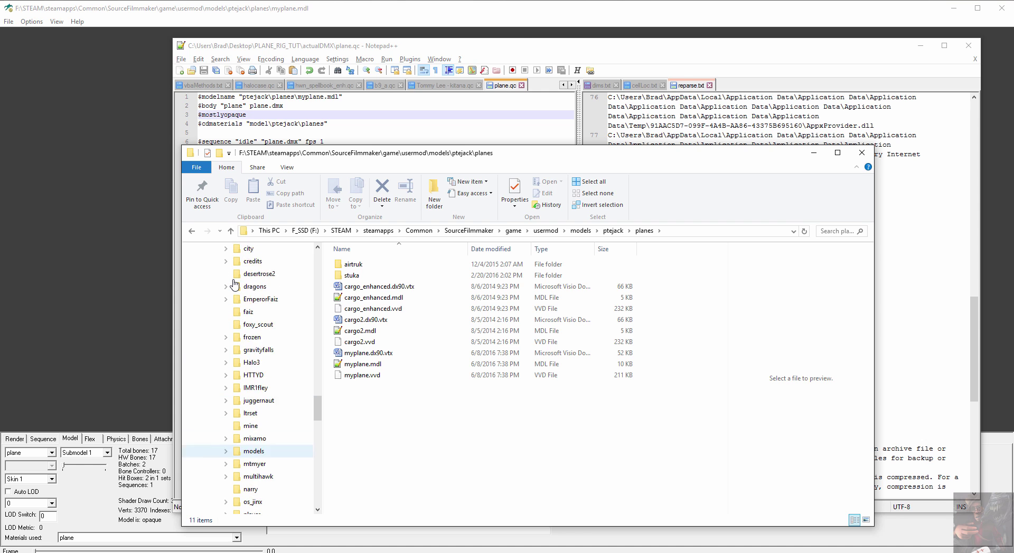
scroll(236, 284, "up", 6)
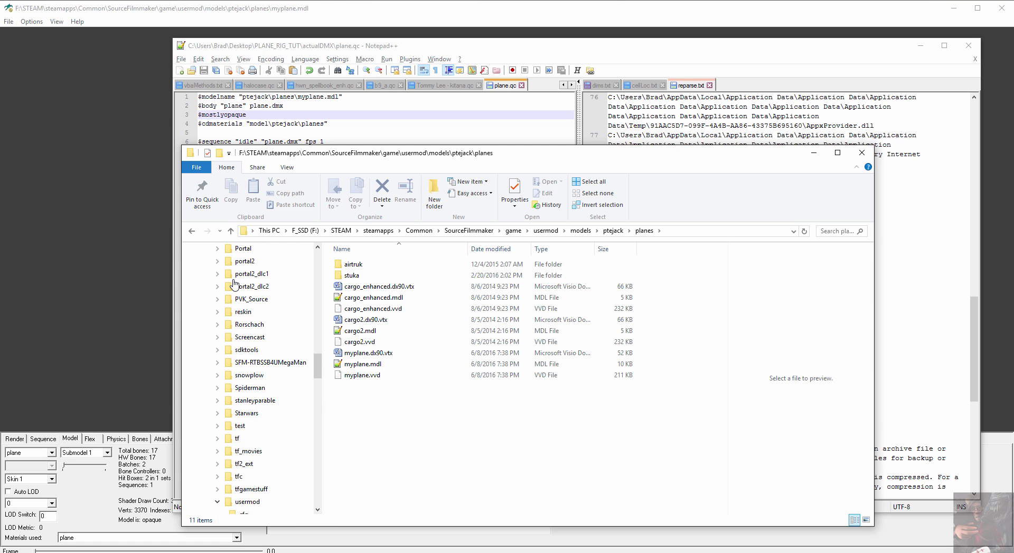
scroll(249, 468, "down", 4)
scroll(249, 467, "down", 2)
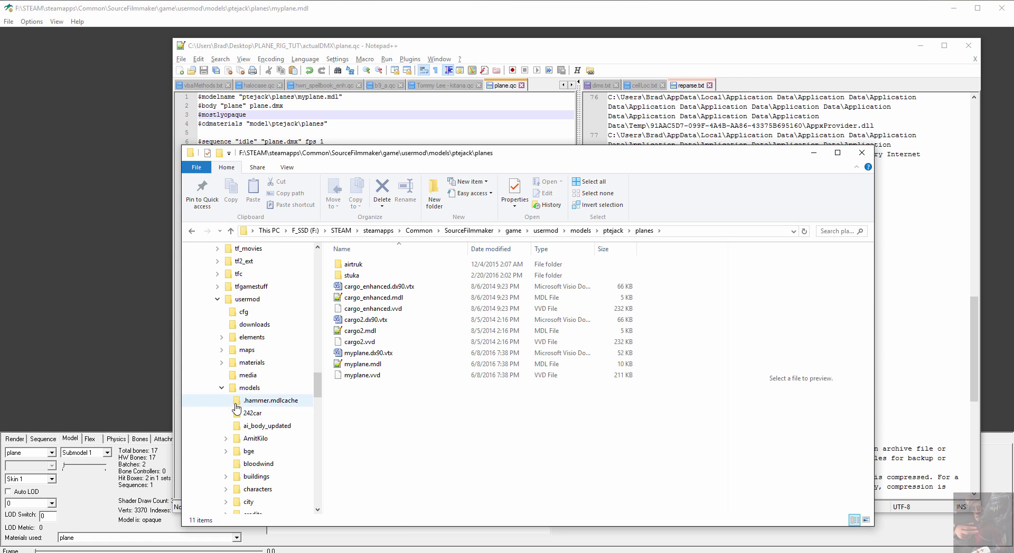
left_click(221, 388)
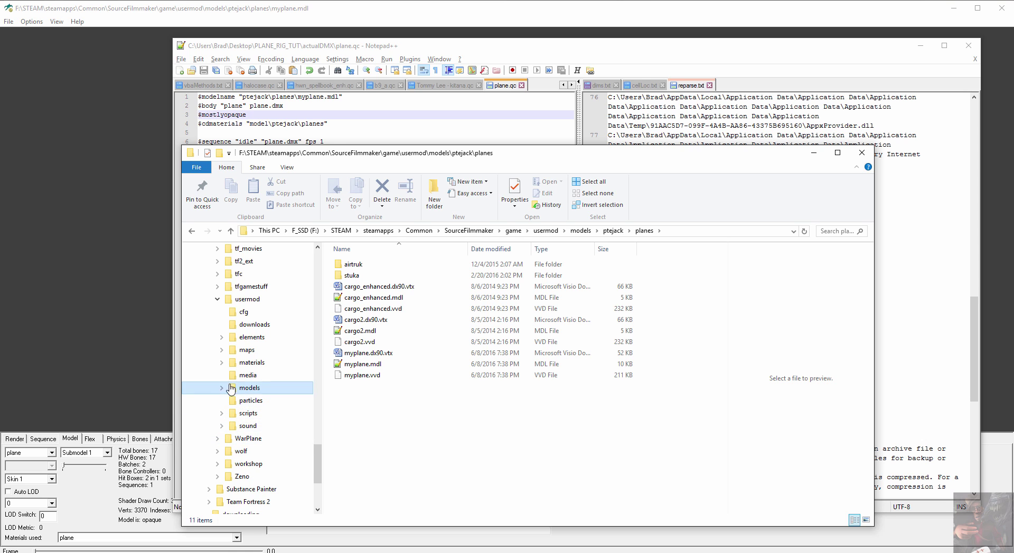
- Open the planes folder inside usermod's materials\models\ptejack and select plane.vmt
left_click(222, 363)
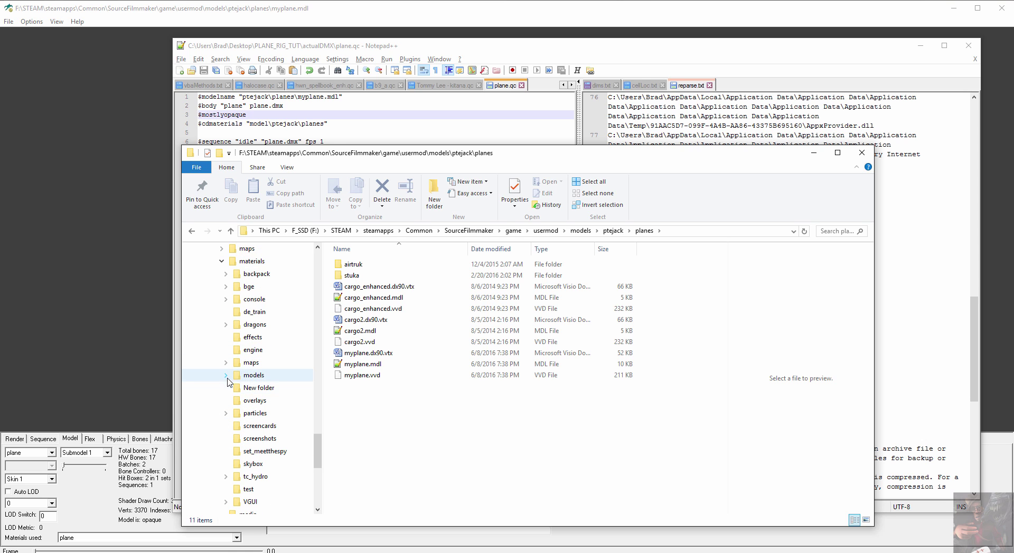
left_click(228, 377)
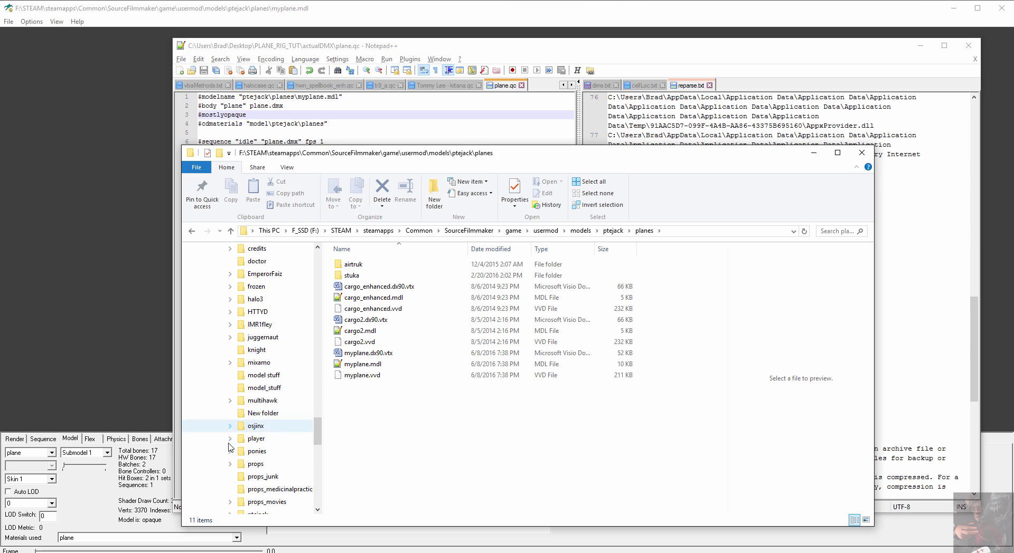
scroll(231, 453, "down", 2)
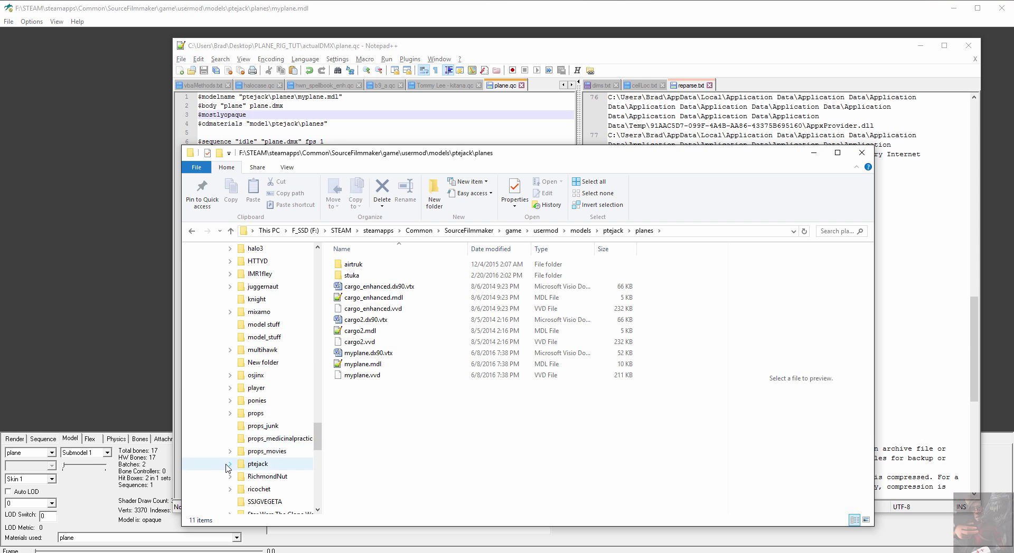
left_click(231, 465)
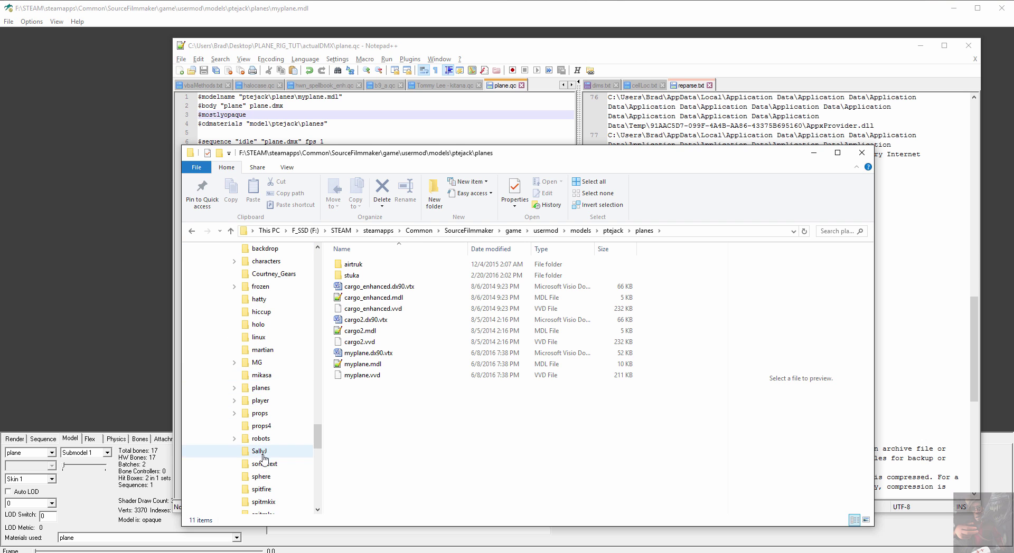
left_click(259, 389)
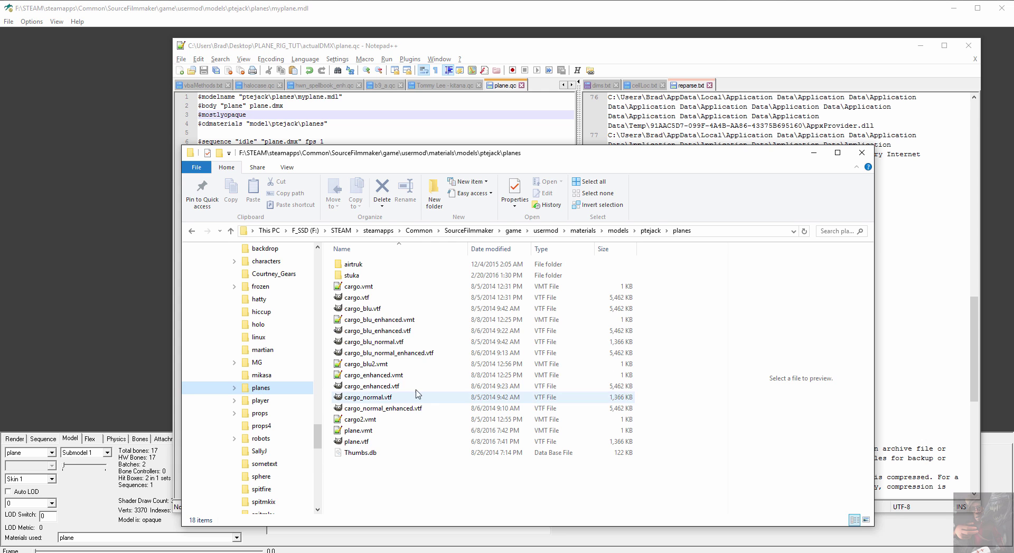
left_click(364, 431)
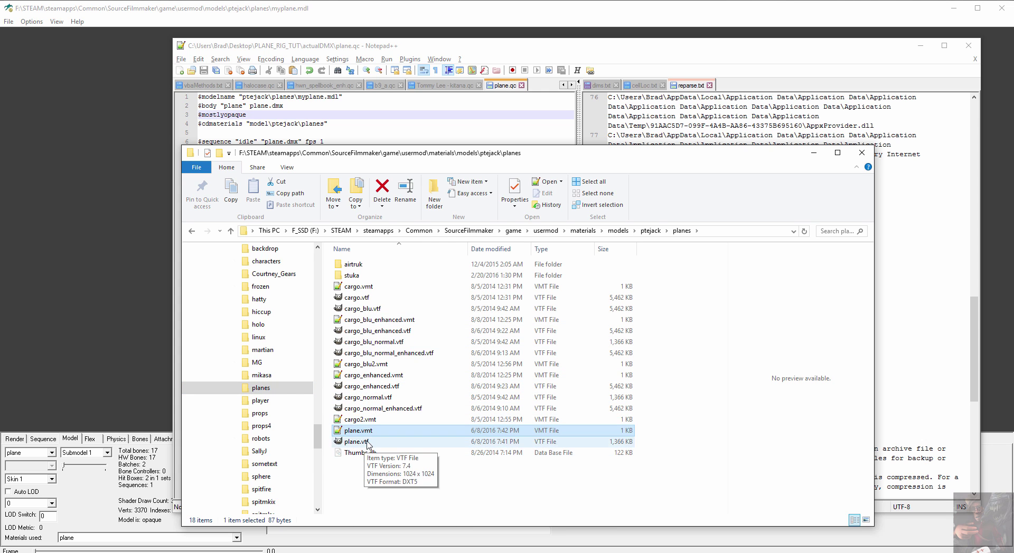
- Switch to Blender and check the plane object's material name
key("alt+Tab")
key("alt+Tab")
key("alt+Tab")
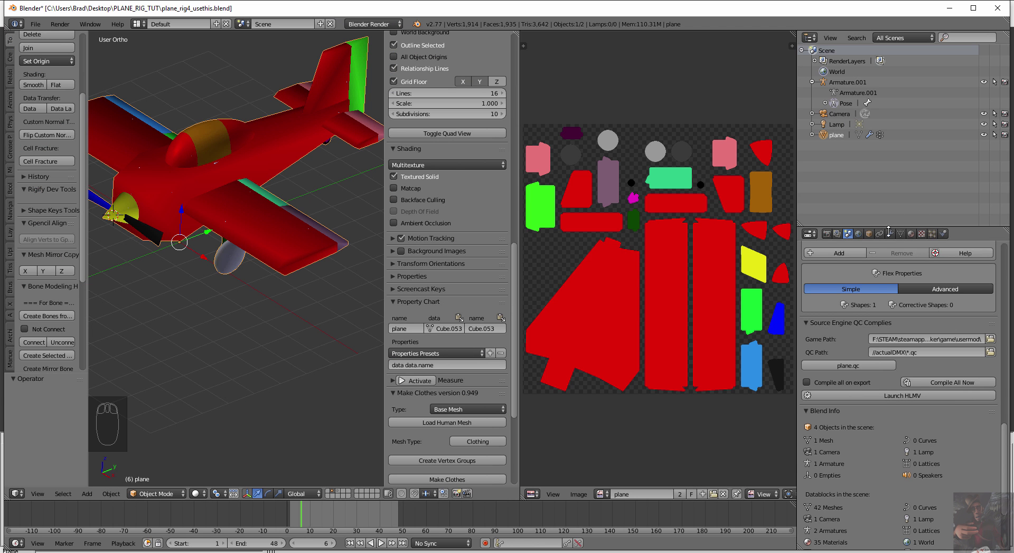
left_click(911, 233)
scroll(961, 372, "up", 9)
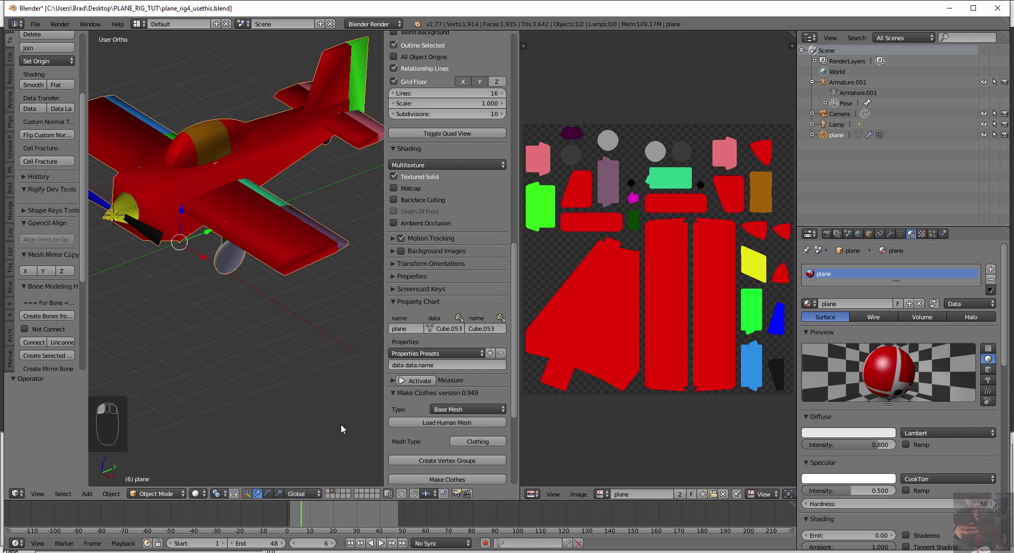
- Switch to File Explorer, open plane.vmt in Notepad++ and check its $basetexture path against the folder's files
key("alt+Tab")
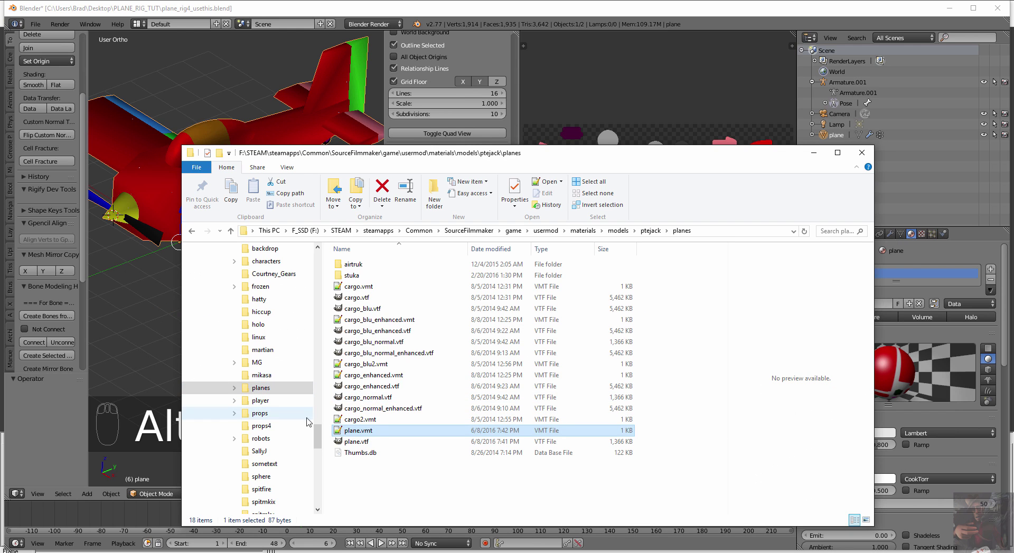
double_click(364, 432)
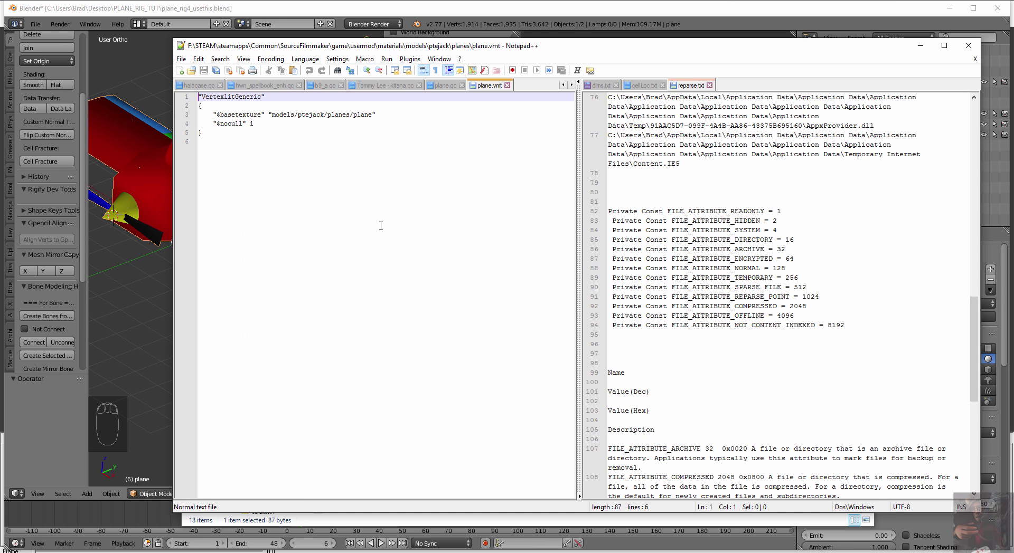
key("alt+Tab")
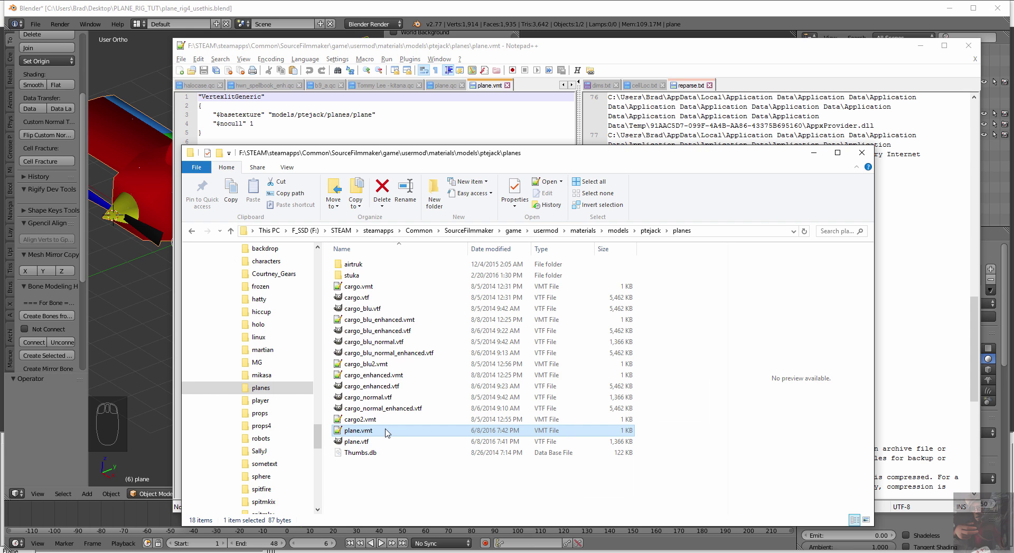
key("alt+Tab")
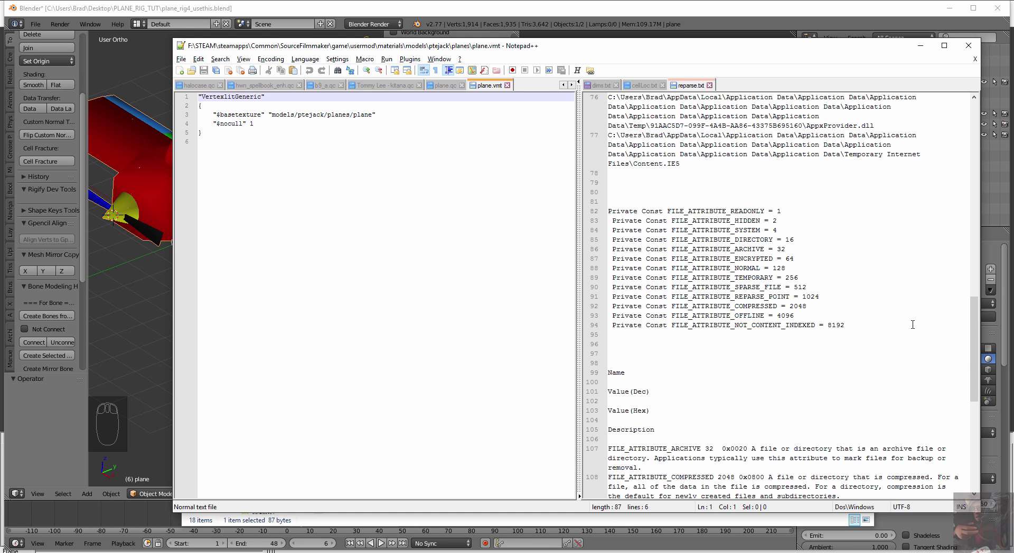
key("alt+Tab")
key("alt+Tab")
key("alt+shift+Tab")
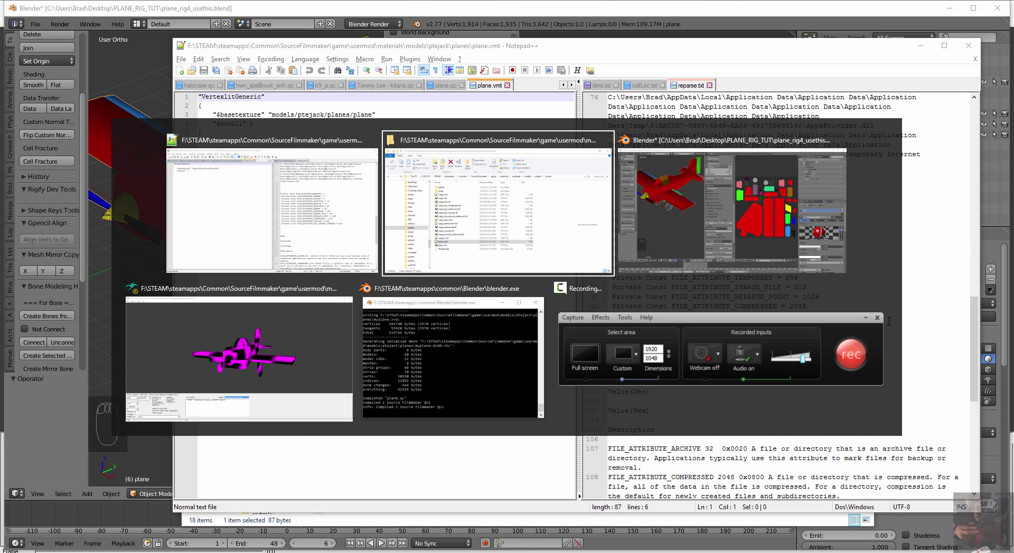
key("alt+Tab")
key("alt+Tab")
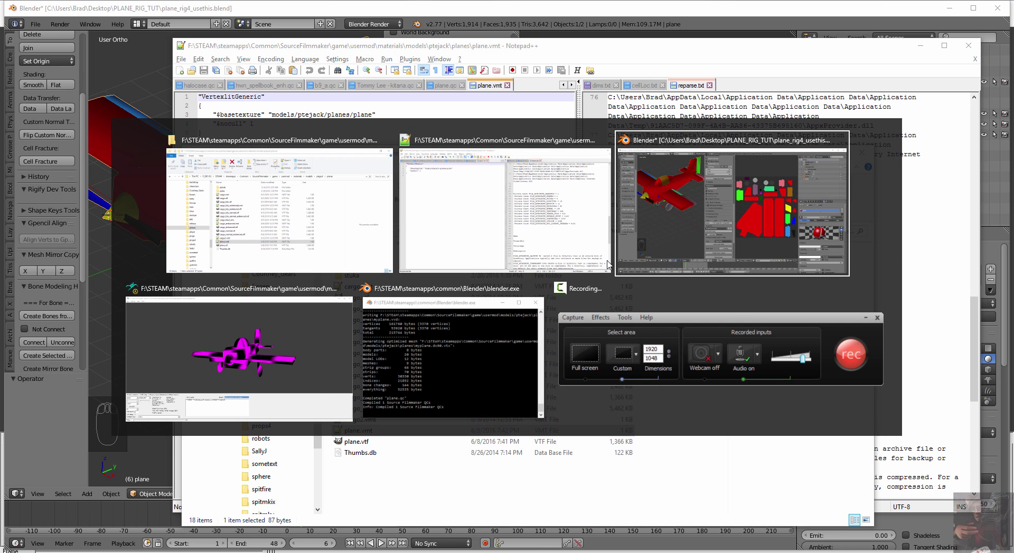
key("alt+shift+Tab")
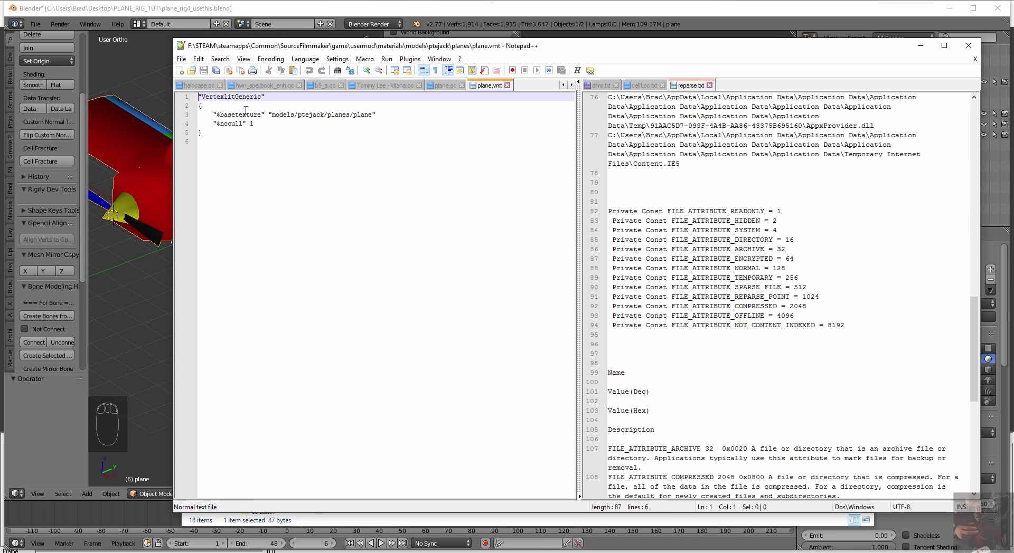
- Correct the $cdmaterials path in plane.qc to "models\ptejack\planes" and save the file
left_click(445, 86)
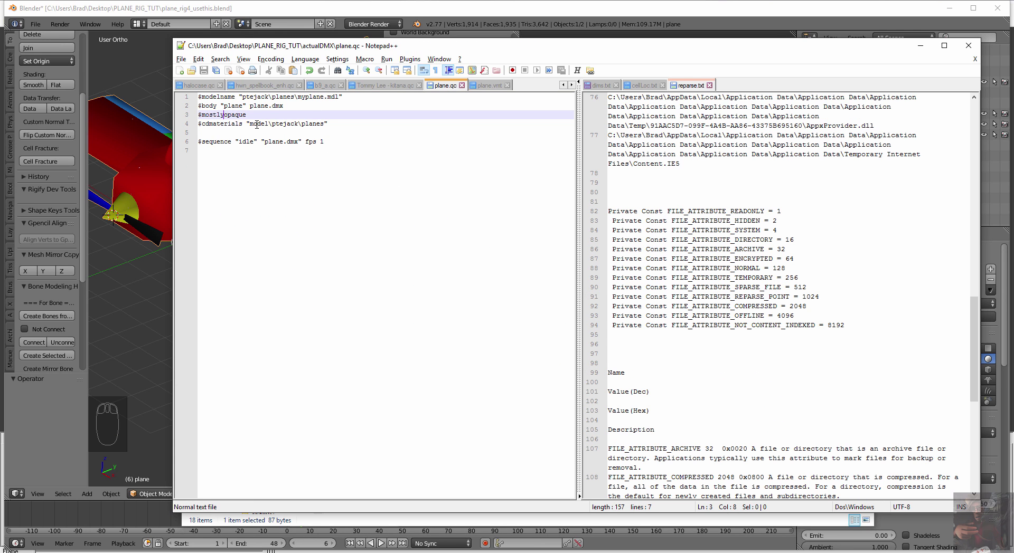
left_click(325, 125)
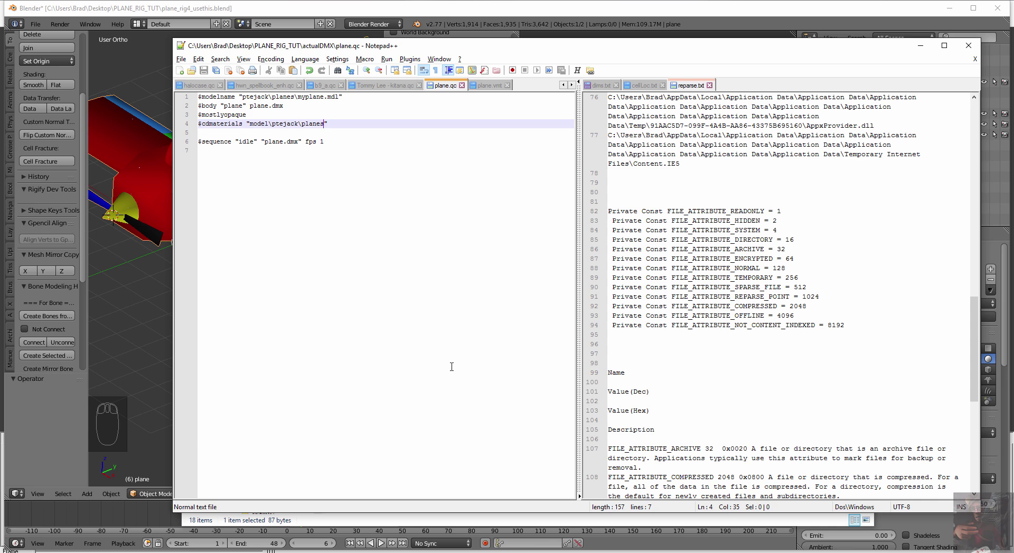
key("alt+Tab")
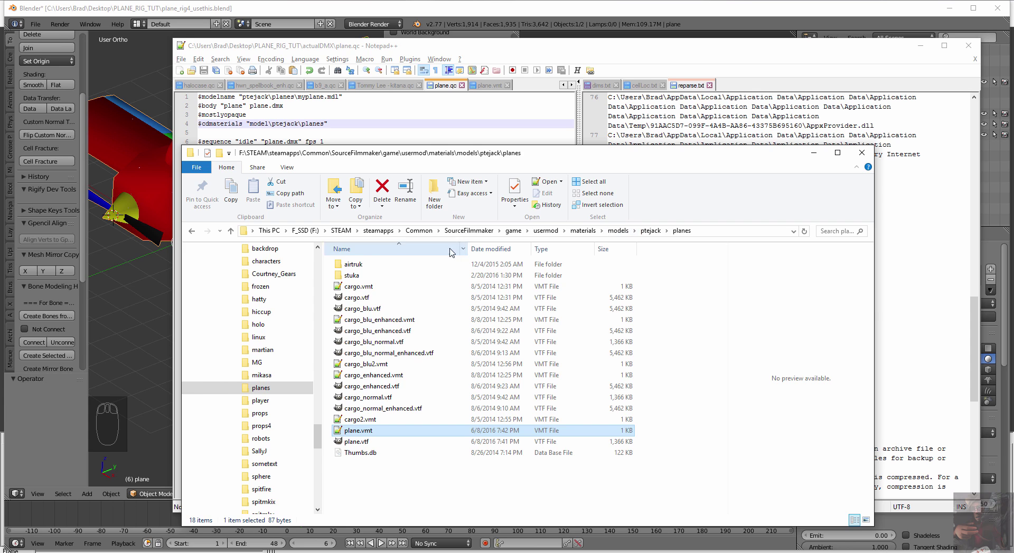
key("alt+Tab")
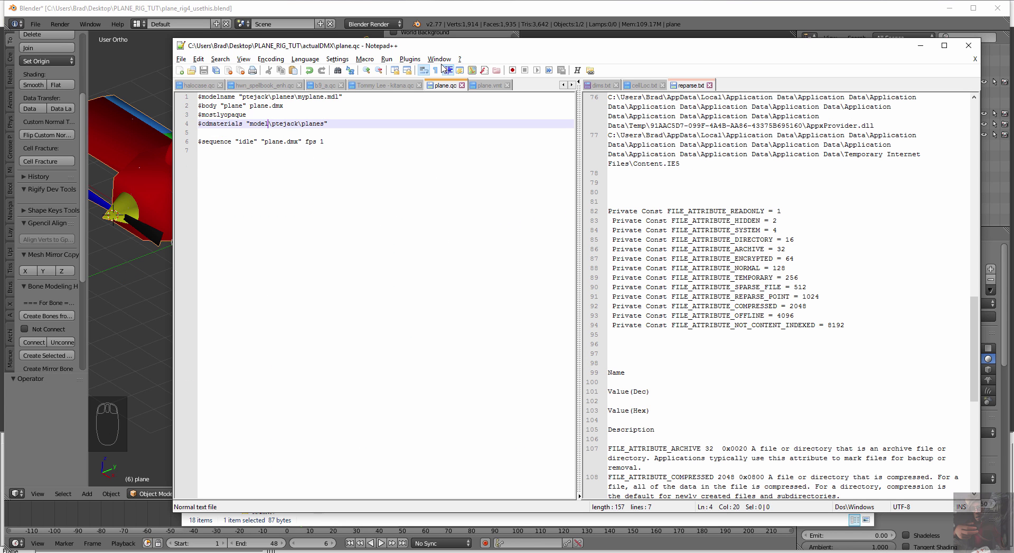
type("s")
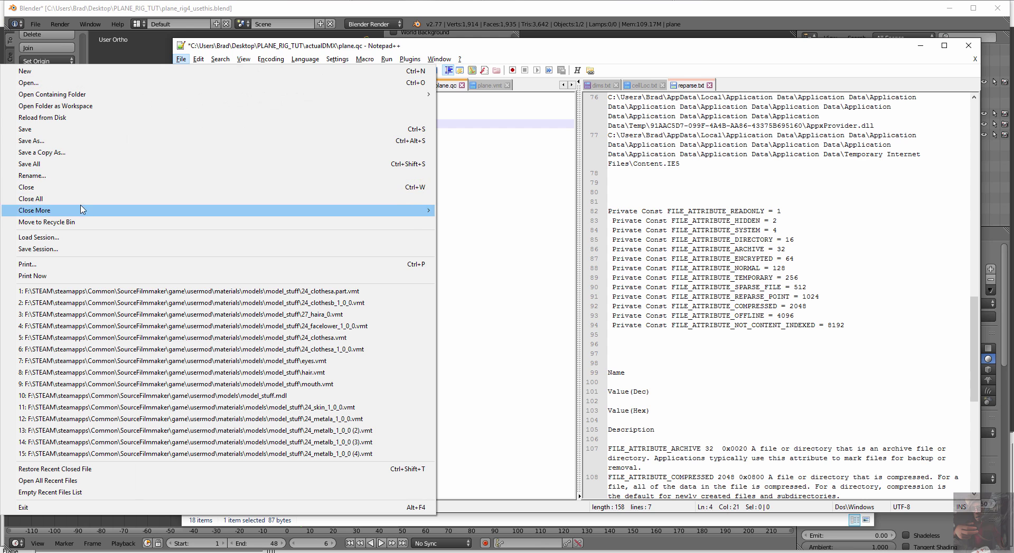
left_click(90, 129)
- Switch to Blender and recompile plane.qc with the Source Engine QC compile tools
key("alt+Tab")
key("alt+Tab")
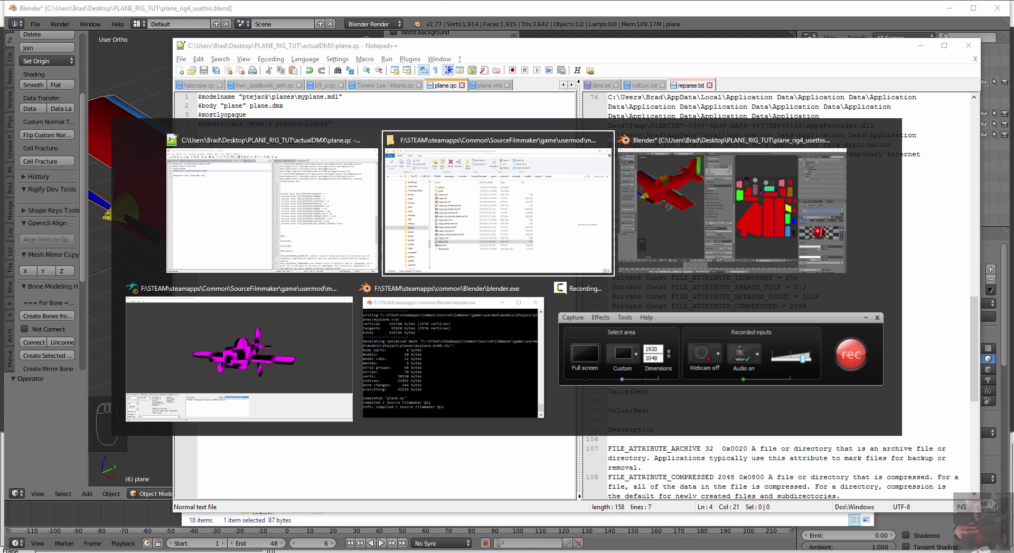
scroll(845, 491, "down", 10)
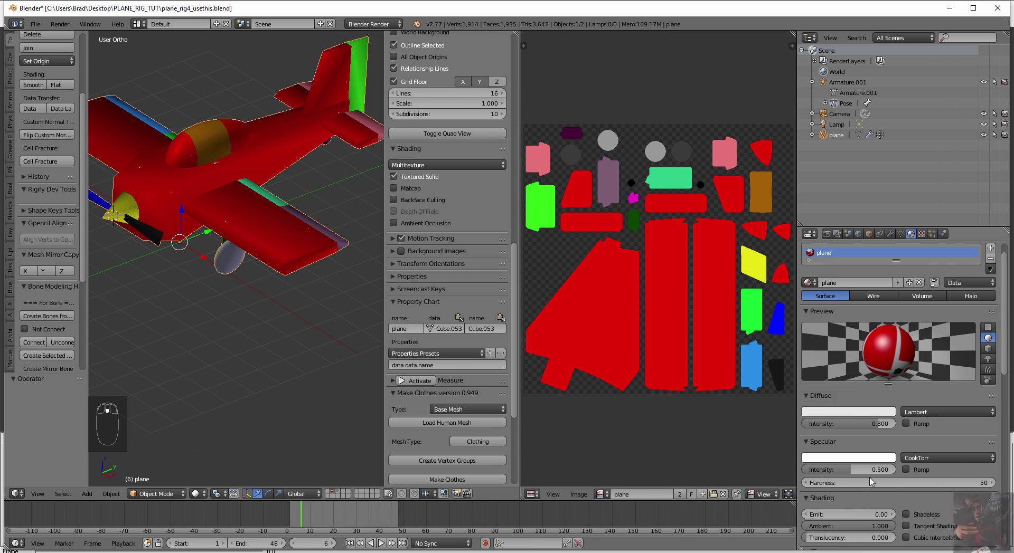
left_click(847, 234)
scroll(843, 380, "down", 2)
scroll(844, 380, "up", 2)
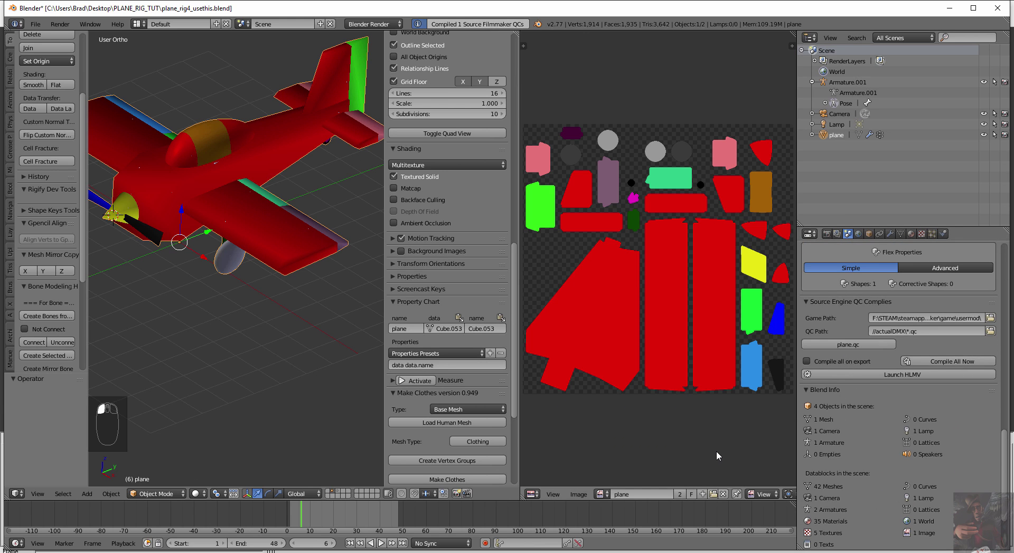
- Switch to Half-Life Model Viewer and refresh myplane.mdl
key("alt+Tab")
key("alt+Tab")
key("alt+Tab")
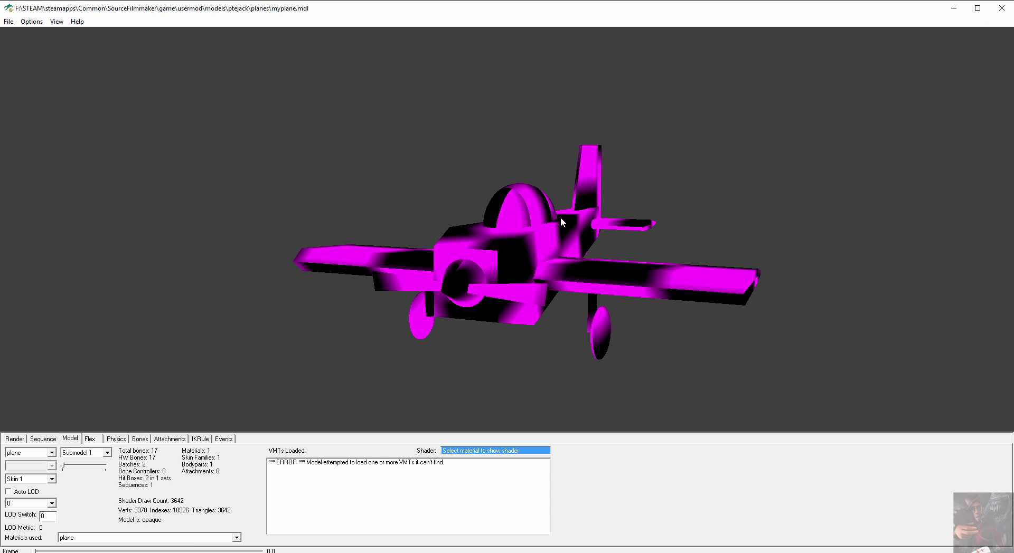
left_click(8, 22)
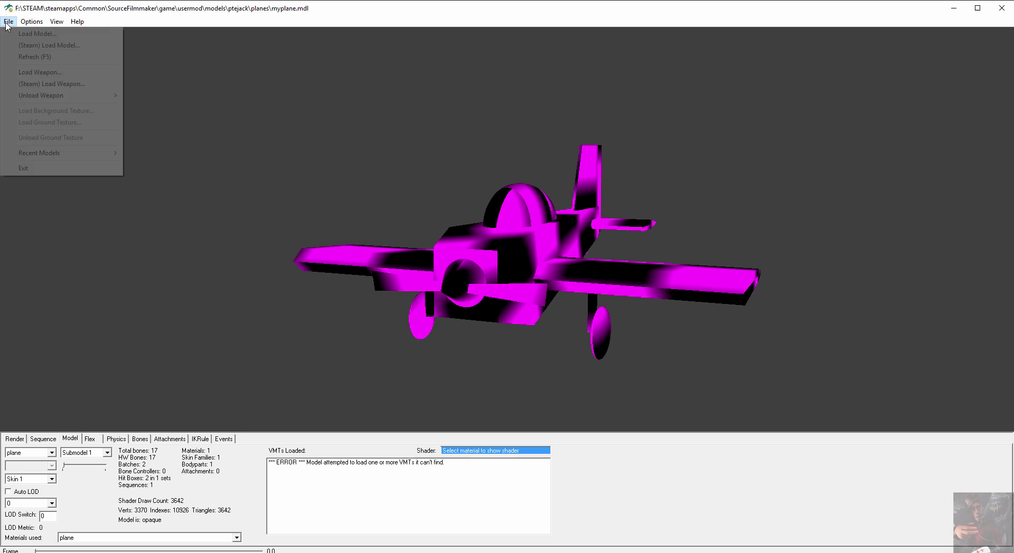
left_click(22, 59)
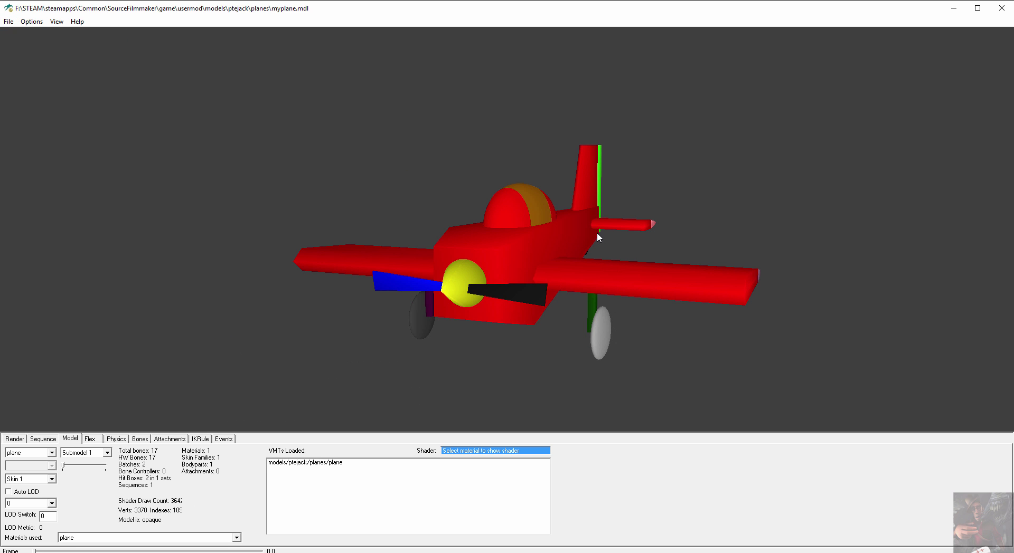
- Examine the plane's textures from a raised angle and show the model's bone settings
left_click_drag(597, 232, 592, 261)
mouse_move(619, 297)
right_mouse_down()
mouse_move(623, 264)
mouse_move(626, 296)
right_mouse_up()
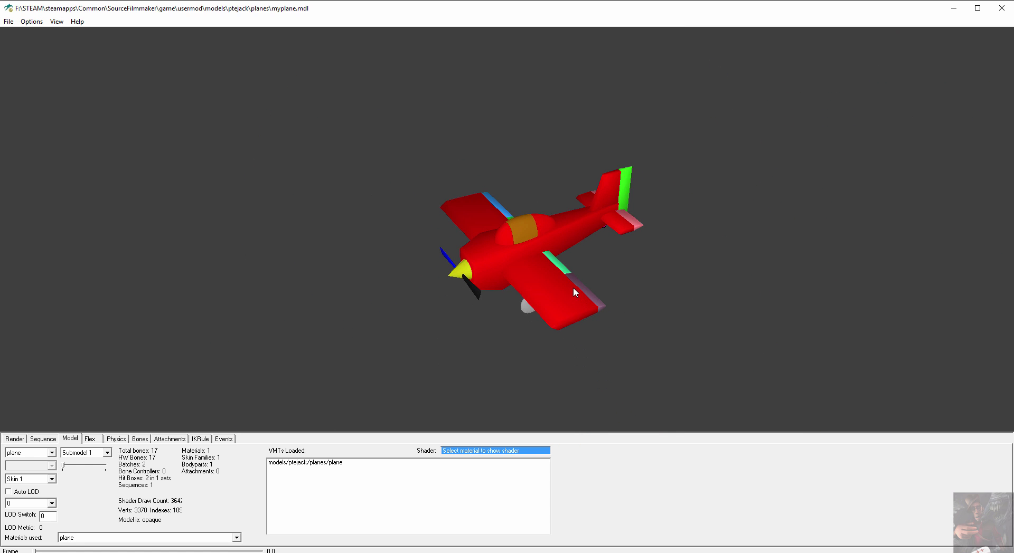
right_click_drag(481, 249, 499, 235)
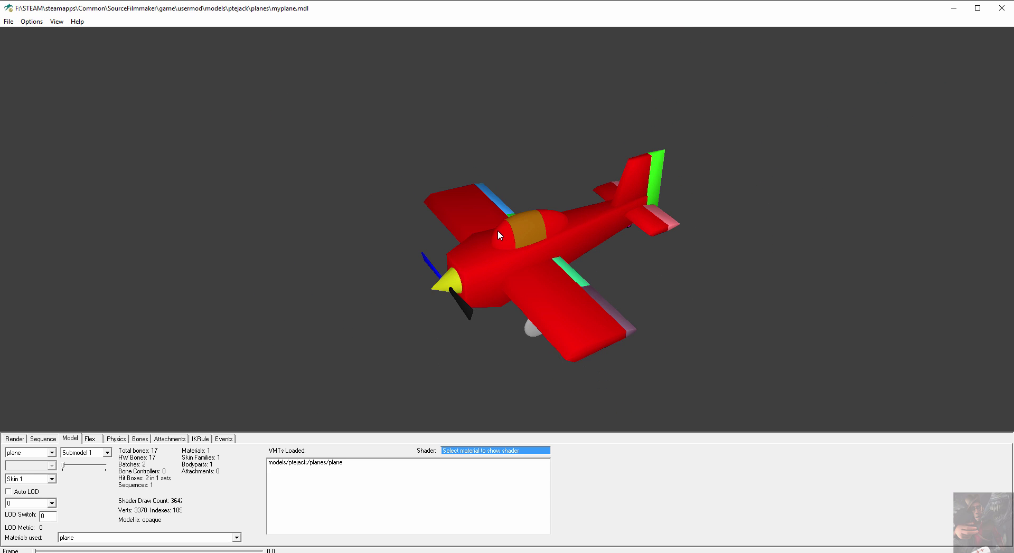
left_click(140, 439)
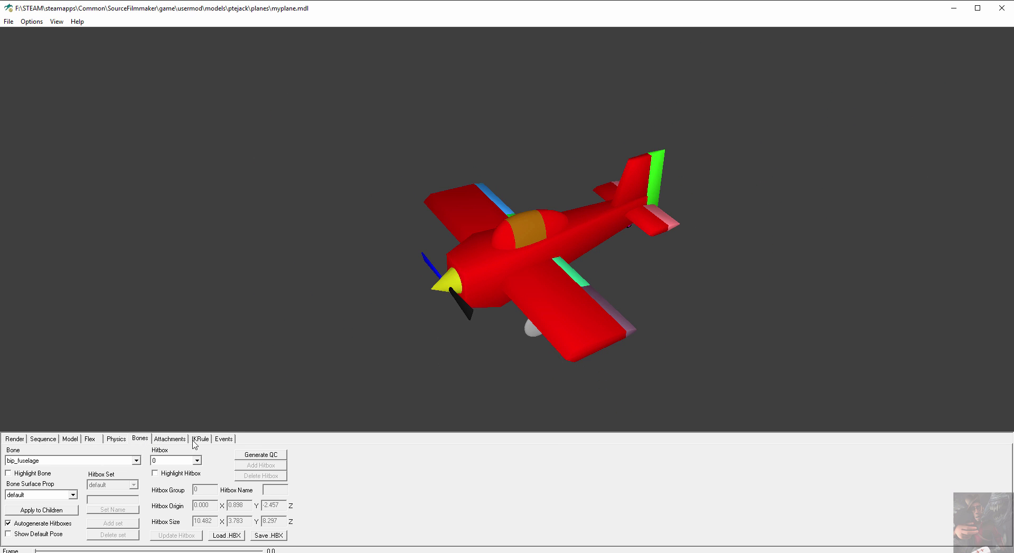
- Review the model's bone list and highlight the hitbox of the bip_fuselage bone
left_click(137, 462)
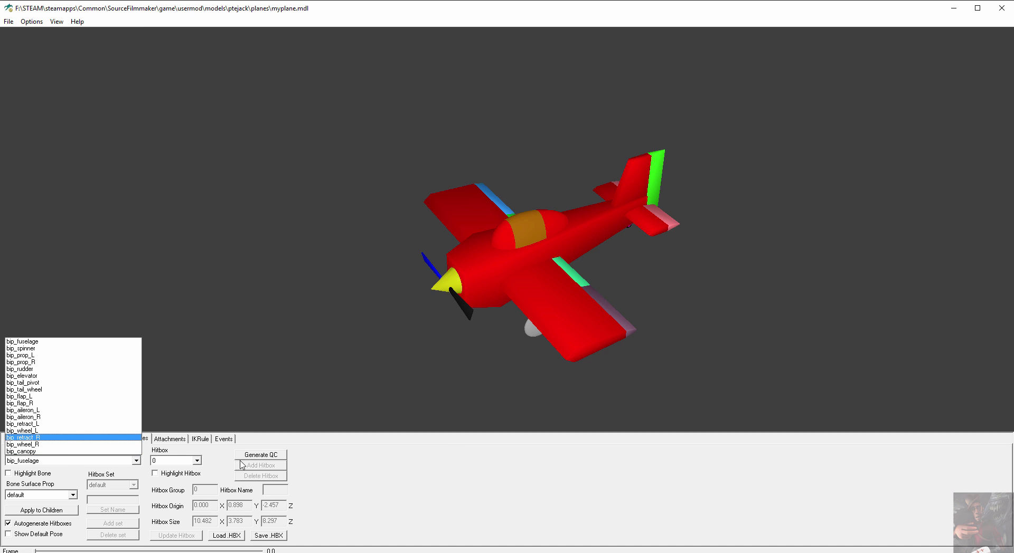
left_click(451, 467)
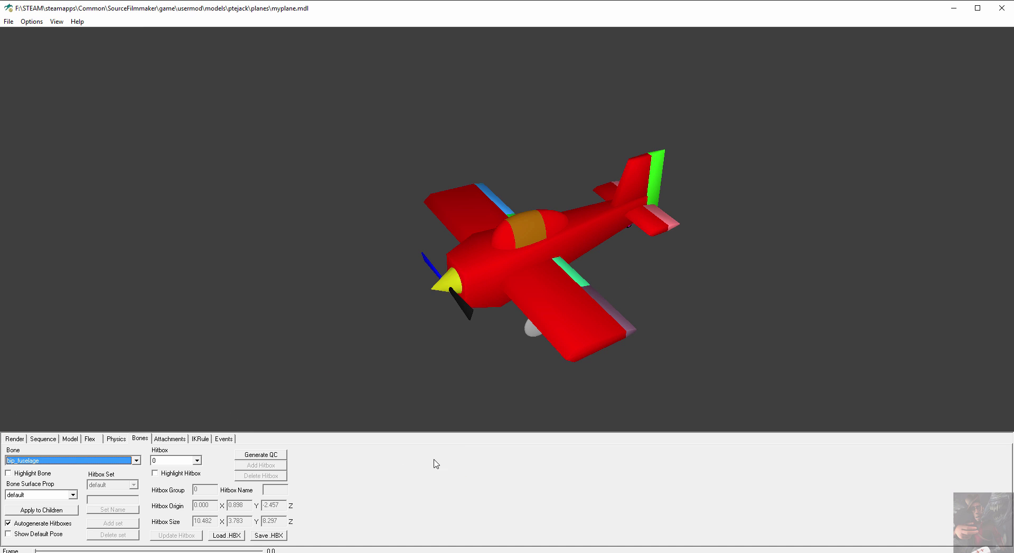
left_click(154, 474)
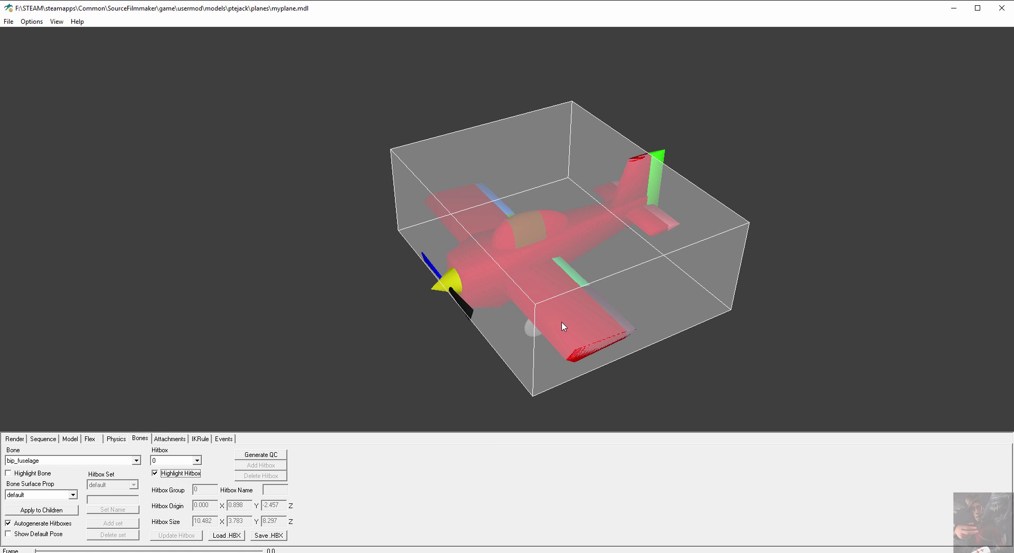
- Check the hitboxes of the bip_spinner, bip_prop_L and bip_rudder bones on the plane
left_click(137, 461)
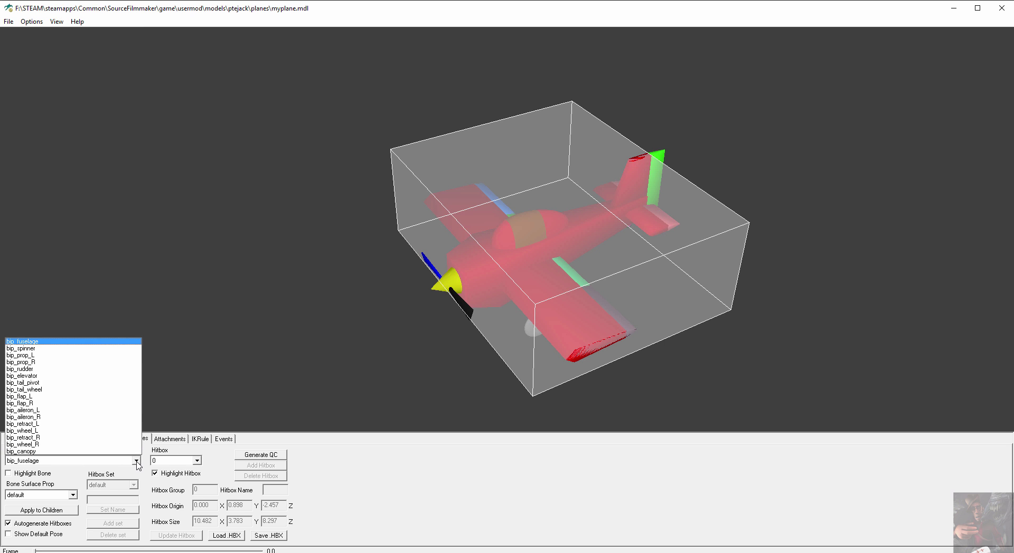
left_click(103, 349)
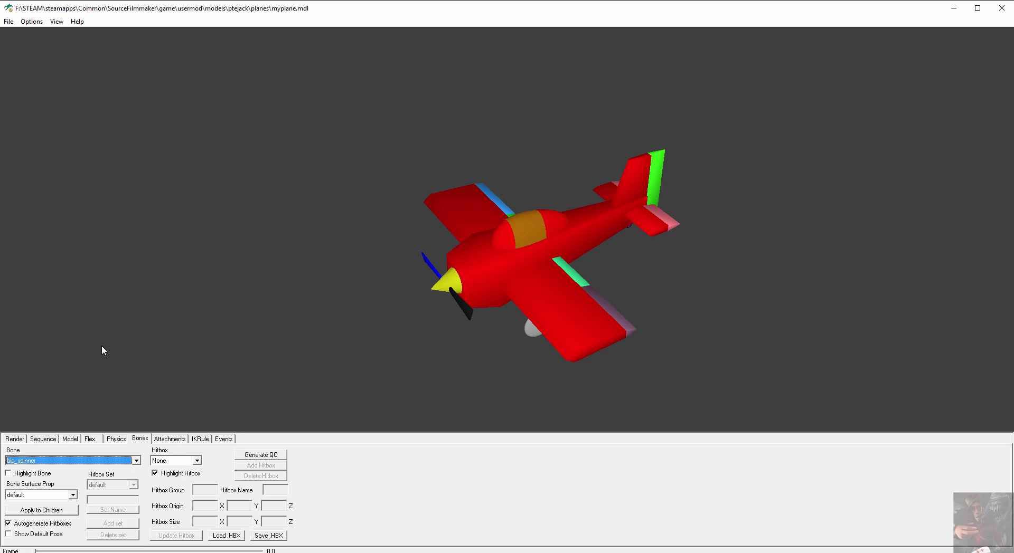
left_click(137, 465)
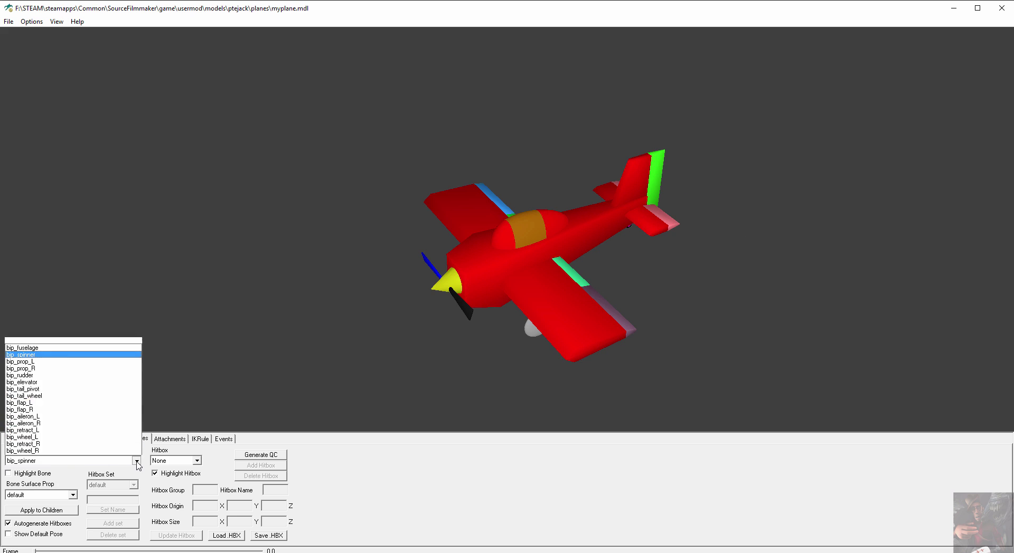
left_click(82, 360)
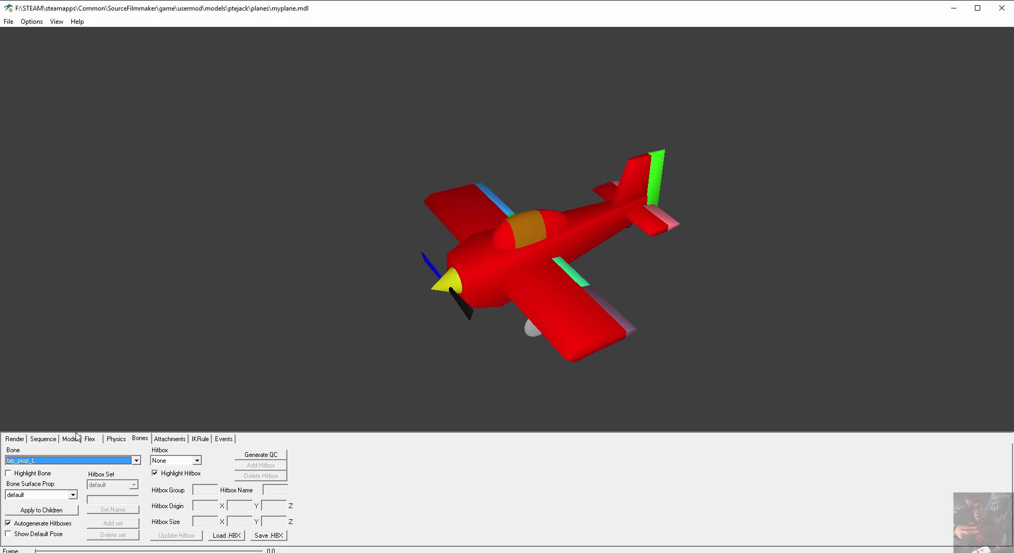
left_click(136, 461)
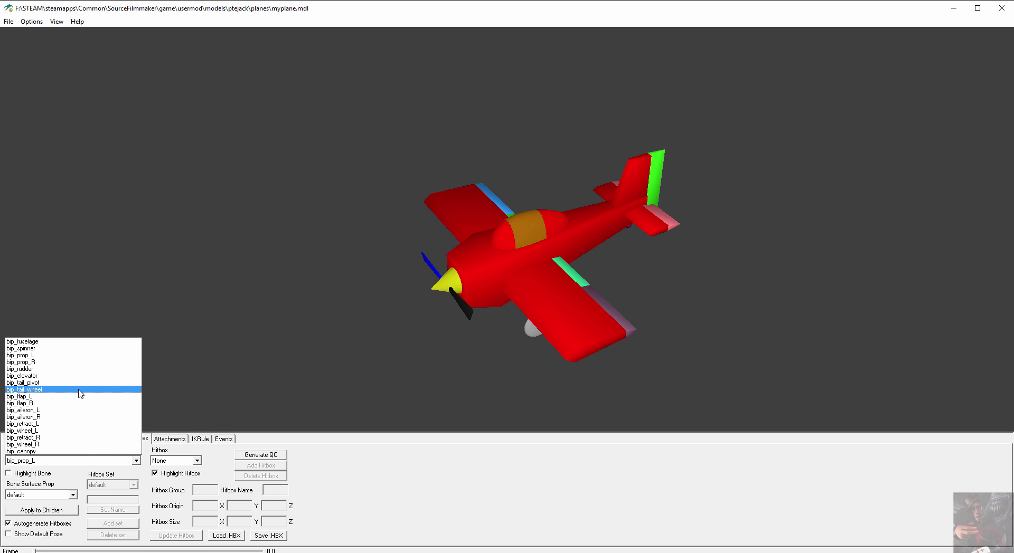
left_click(79, 369)
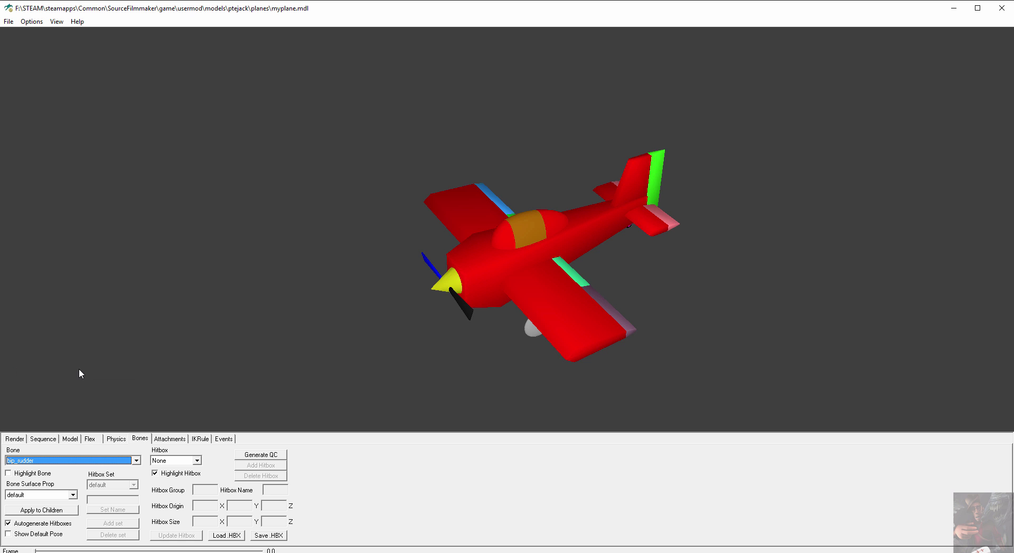
left_click_drag(539, 283, 750, 264)
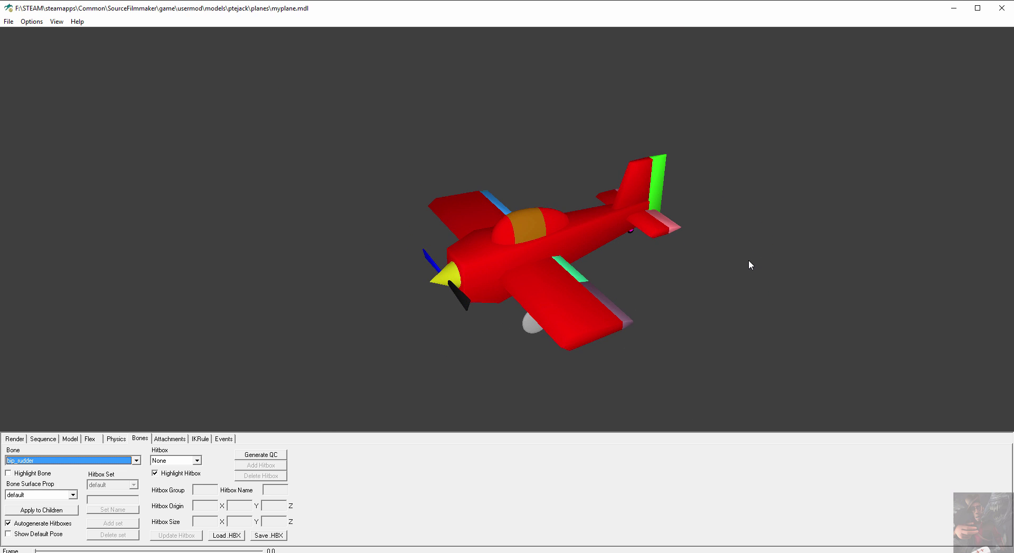
- Minimize all open windows and launch Source Filmmaker from Steam
left_click(953, 8)
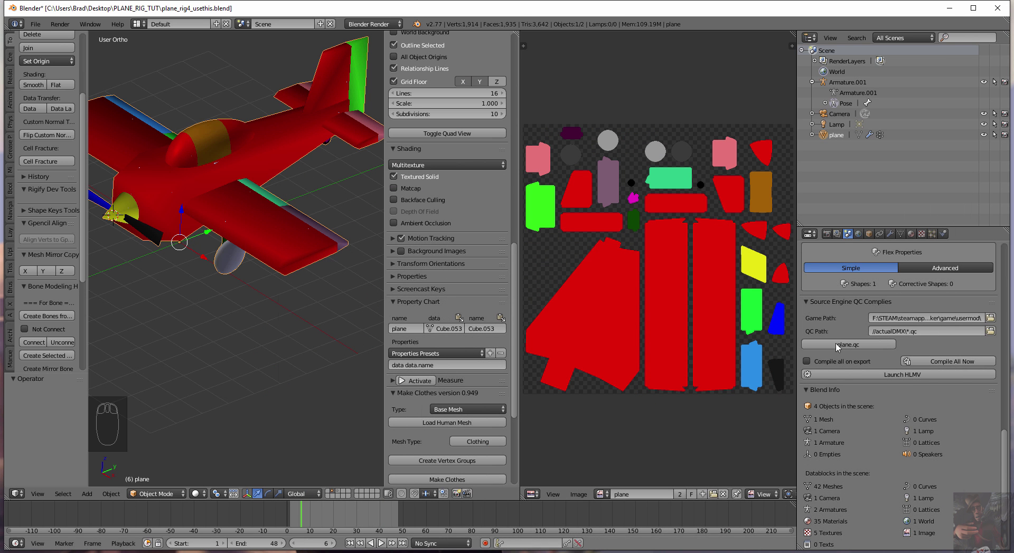
left_click(949, 8)
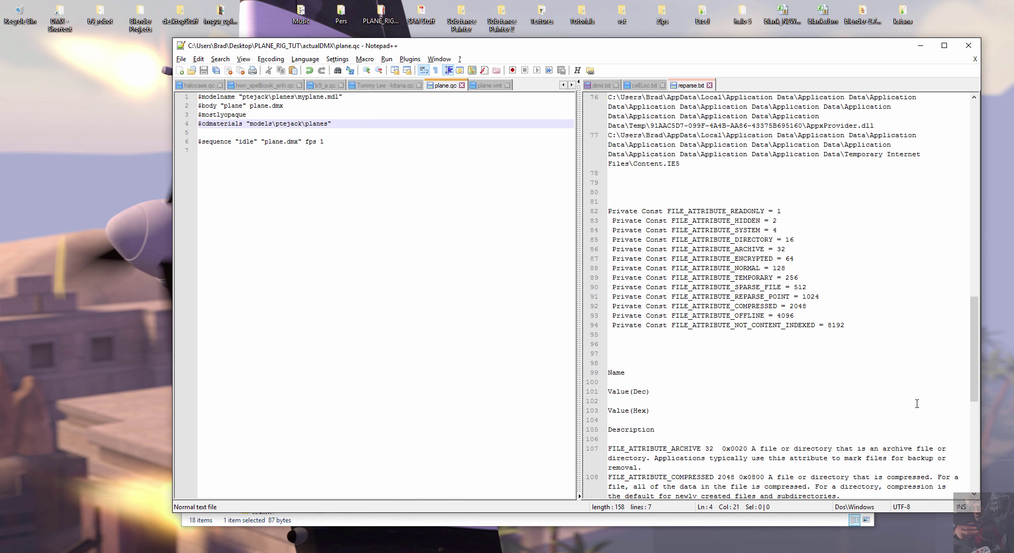
left_click(921, 46)
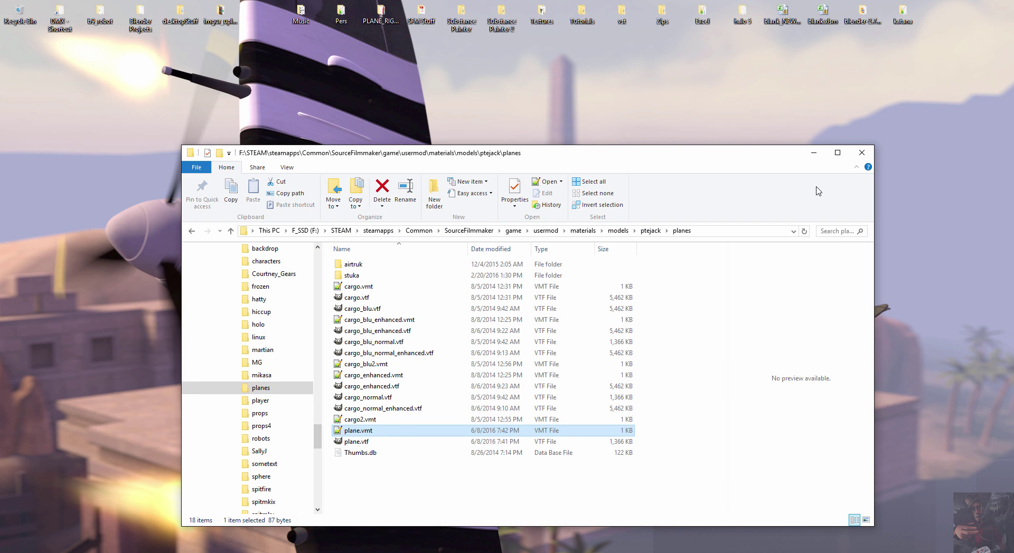
left_click(814, 153)
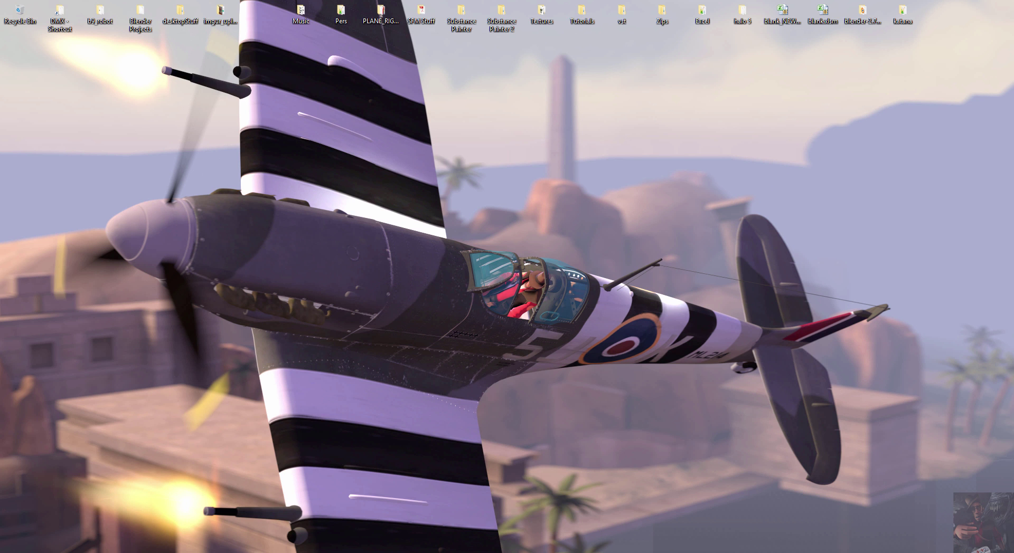
mouse_move(824, 552)
right_click(474, 552)
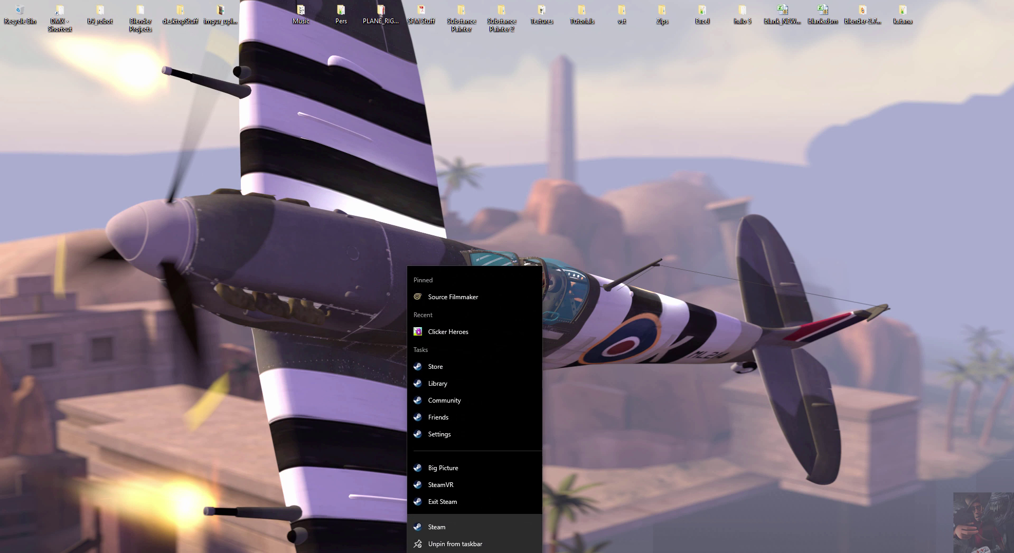
left_click(462, 296)
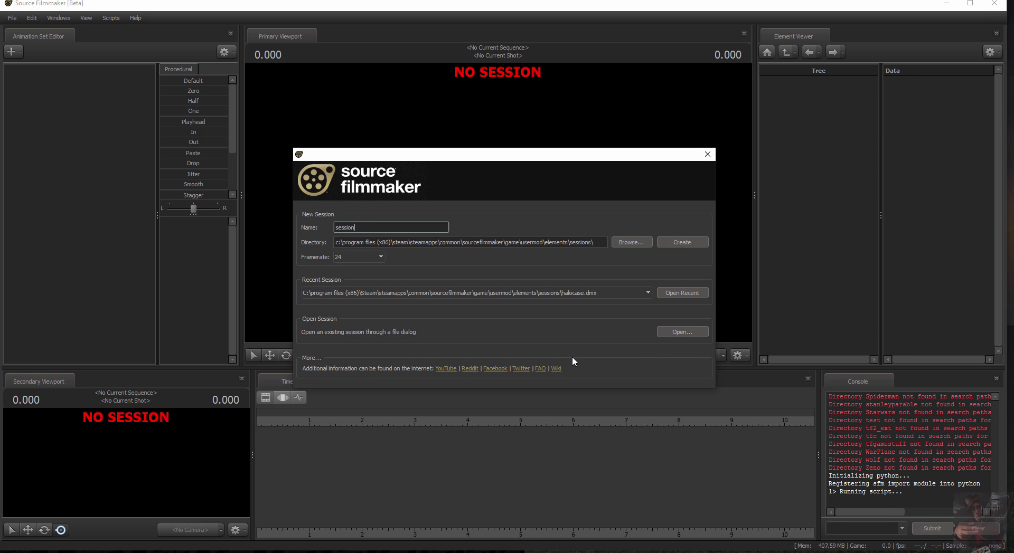
- Create a new 24 fps session named session and load the map stage.bsp into it
left_click(696, 241)
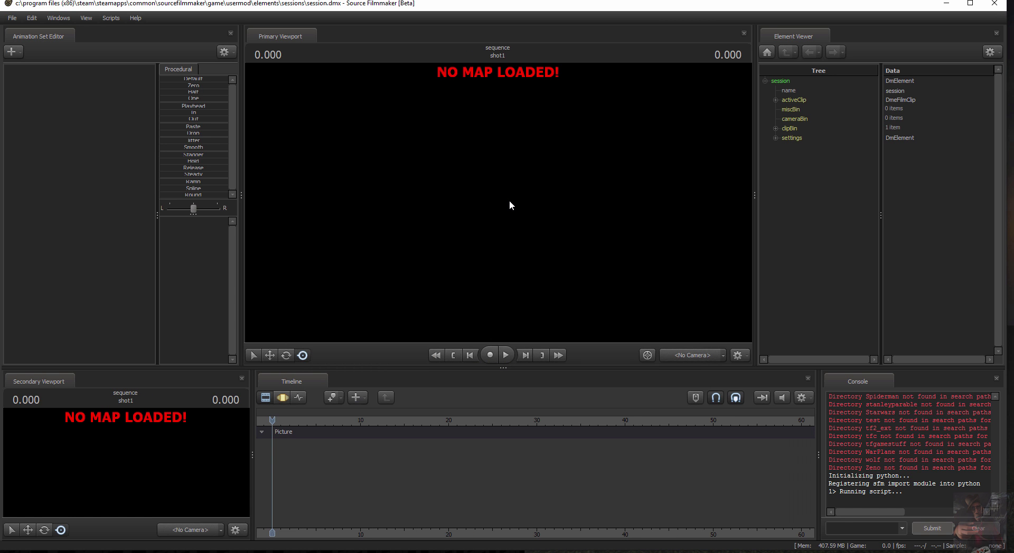
right_click(509, 201)
left_click(534, 293)
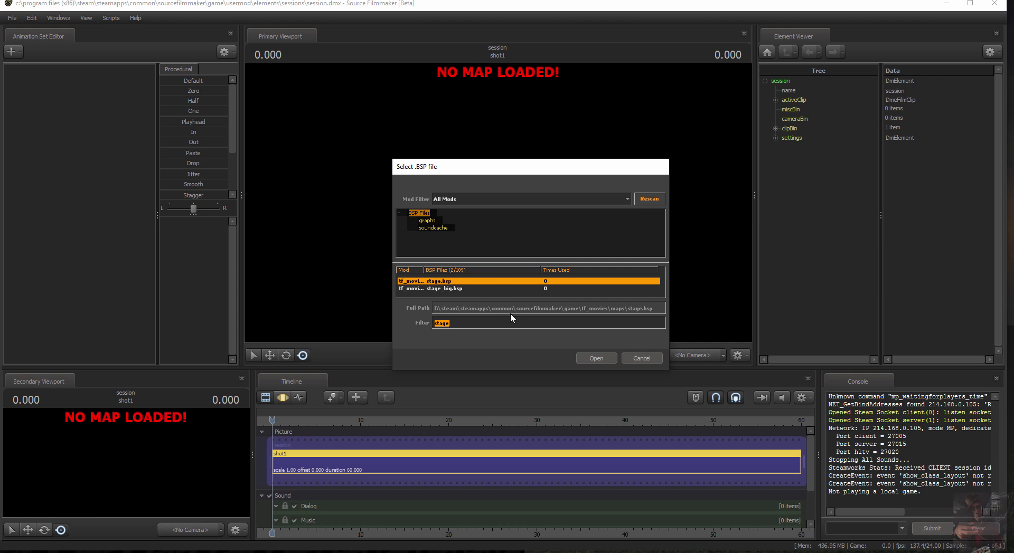
left_click(609, 357)
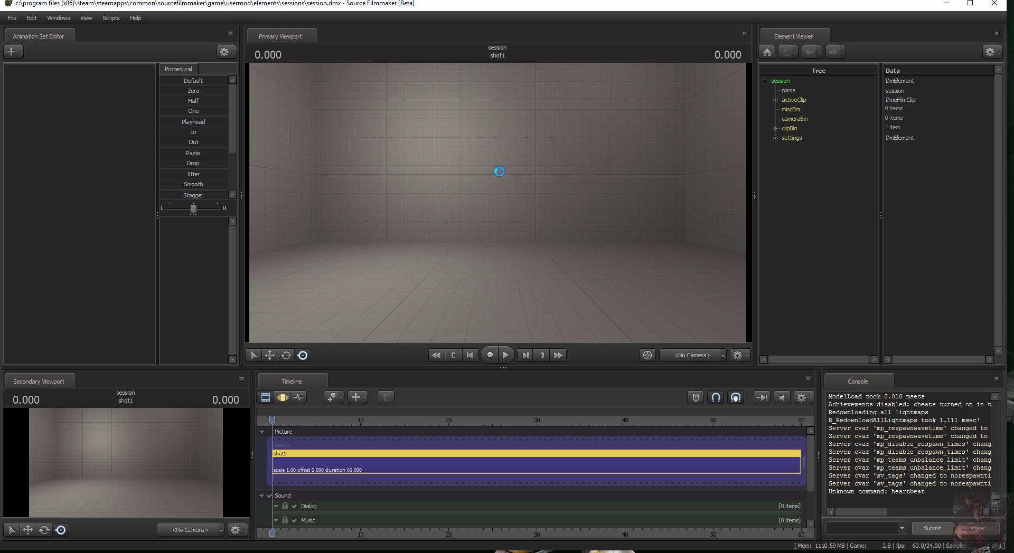
- Create an animation set for a new model, filtering for "plane" and opening ptejack\planes\myplane.mdl
right_click(74, 107)
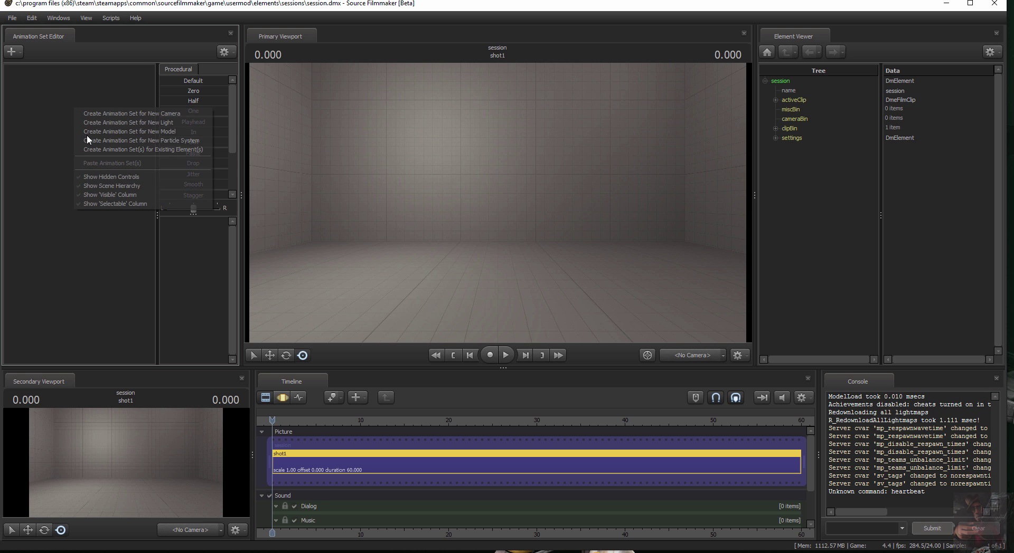
left_click(92, 131)
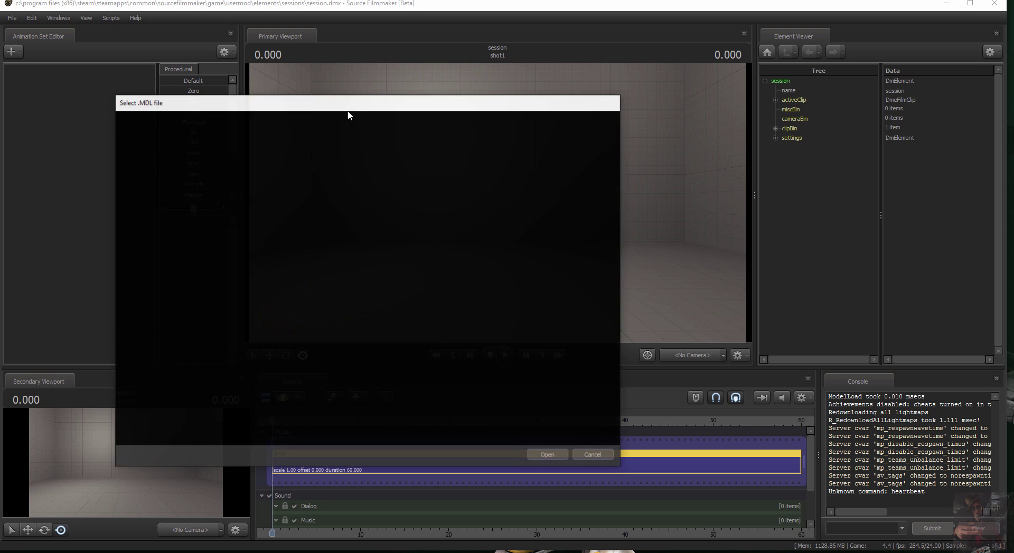
type("plane")
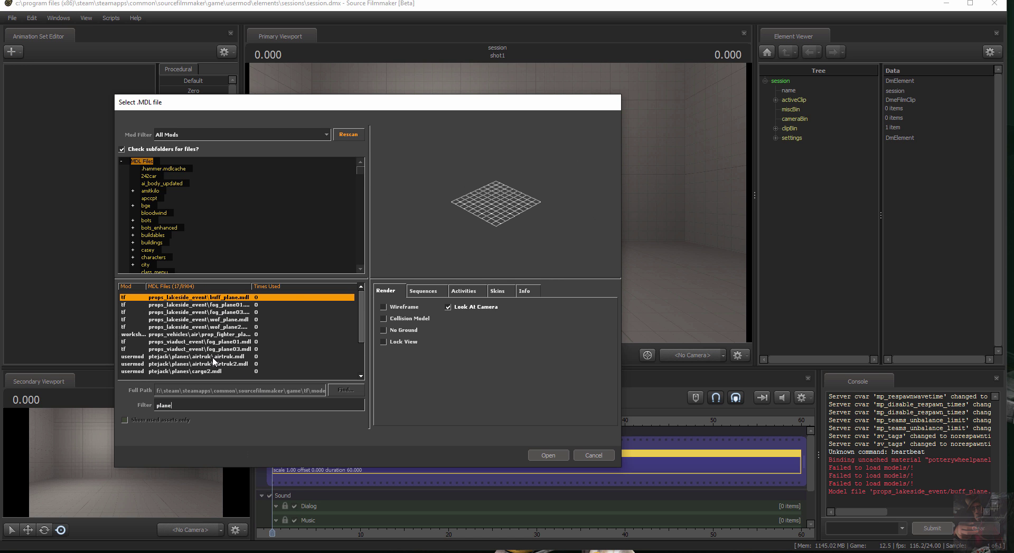
scroll(216, 358, "down", 2)
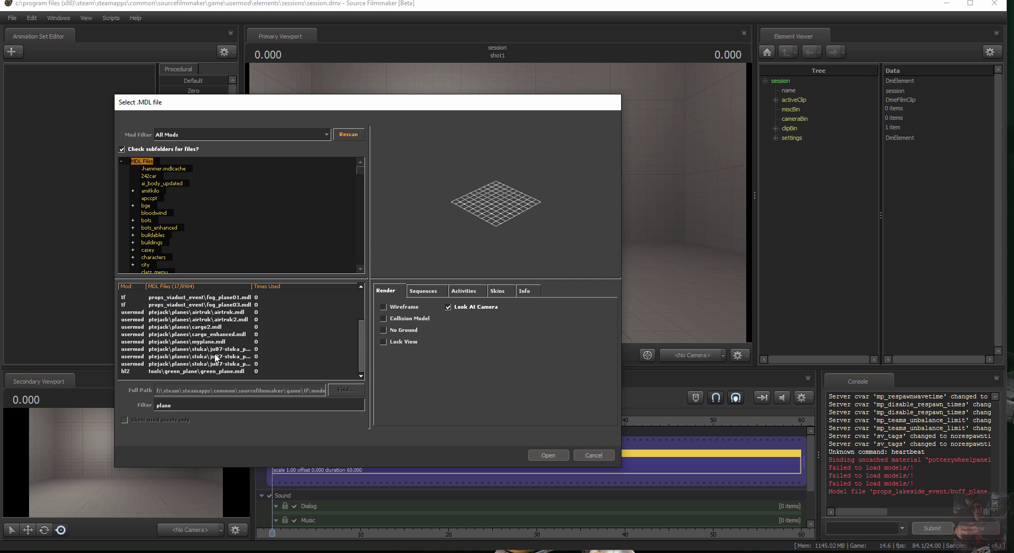
left_click(214, 342)
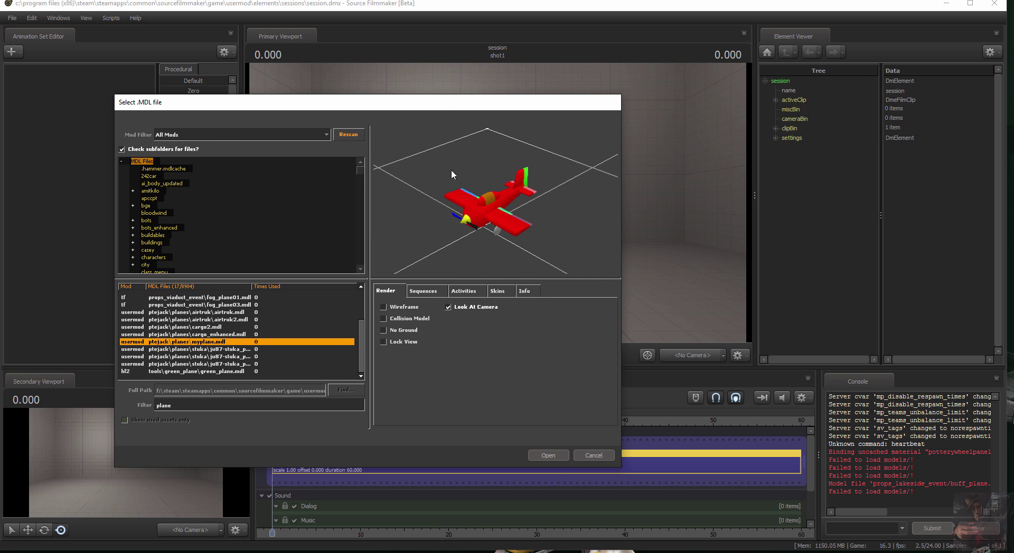
left_click(557, 457)
- Select rootTransform in myplane1's Body group and bring the plane into view in the primary viewport
right_click_drag(625, 231, 482, 171)
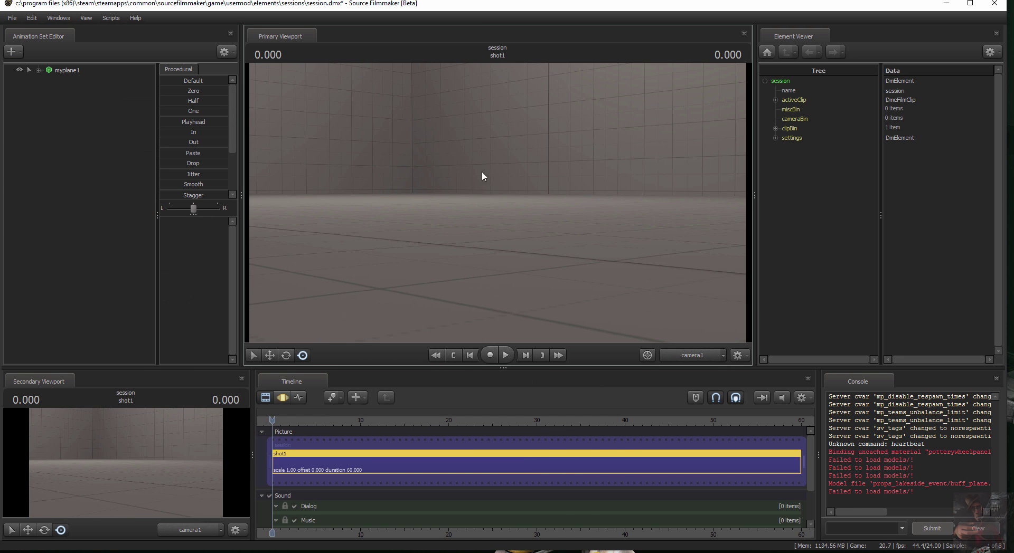
left_click(38, 70)
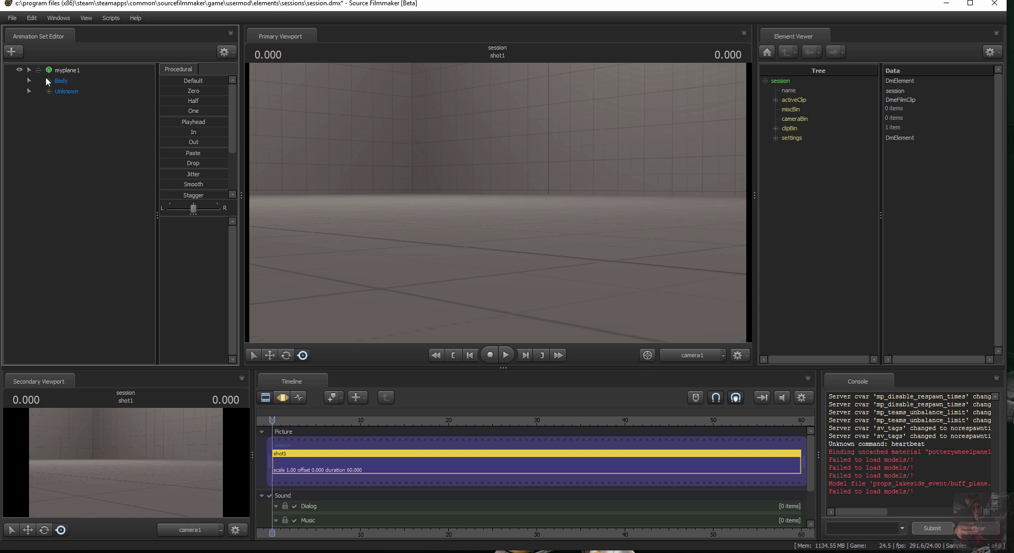
left_click(48, 81)
left_click(78, 91)
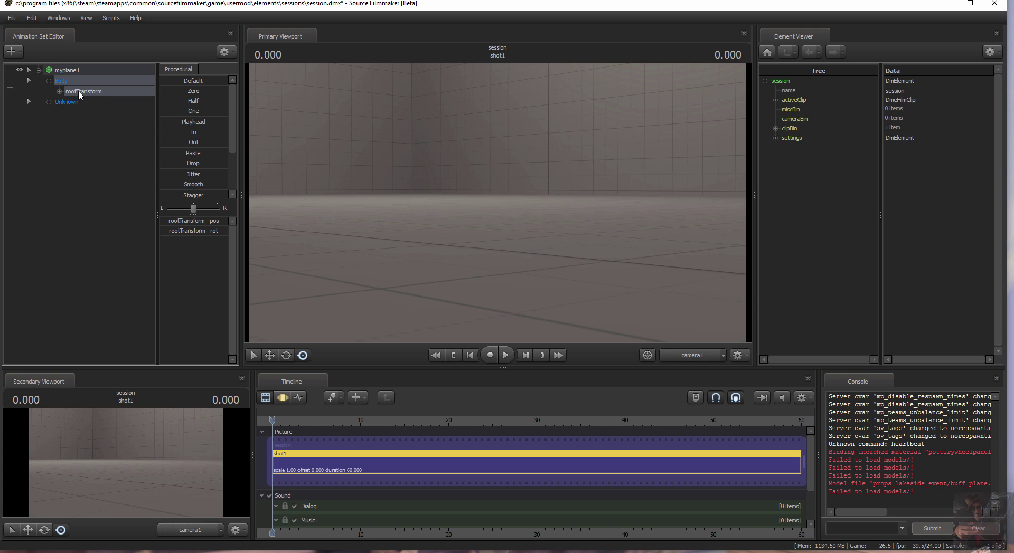
right_click_drag(620, 174, 570, 182)
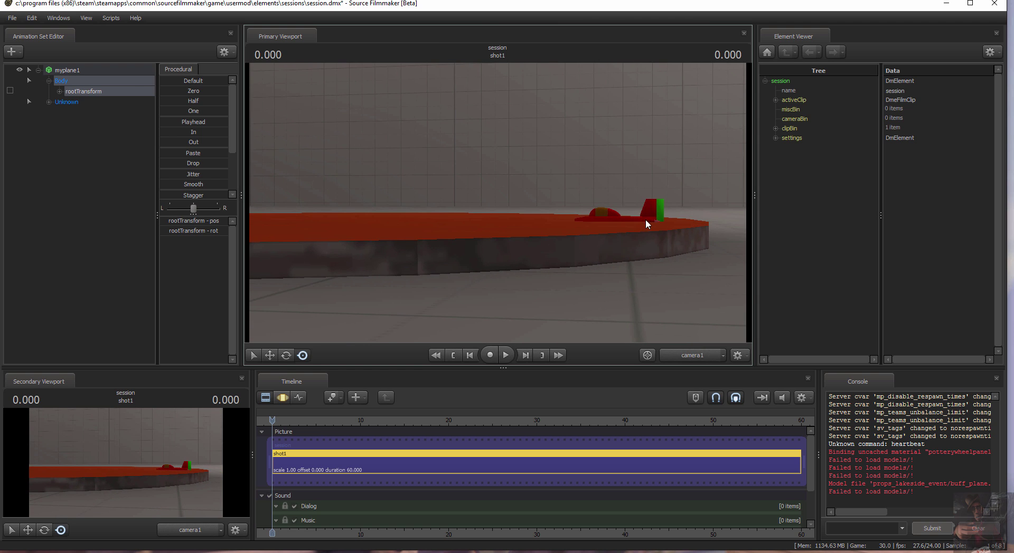
- Select rootTransform's pos control in the Motion Editor, move the plane onto the red platform, and view it up close
left_click(59, 91)
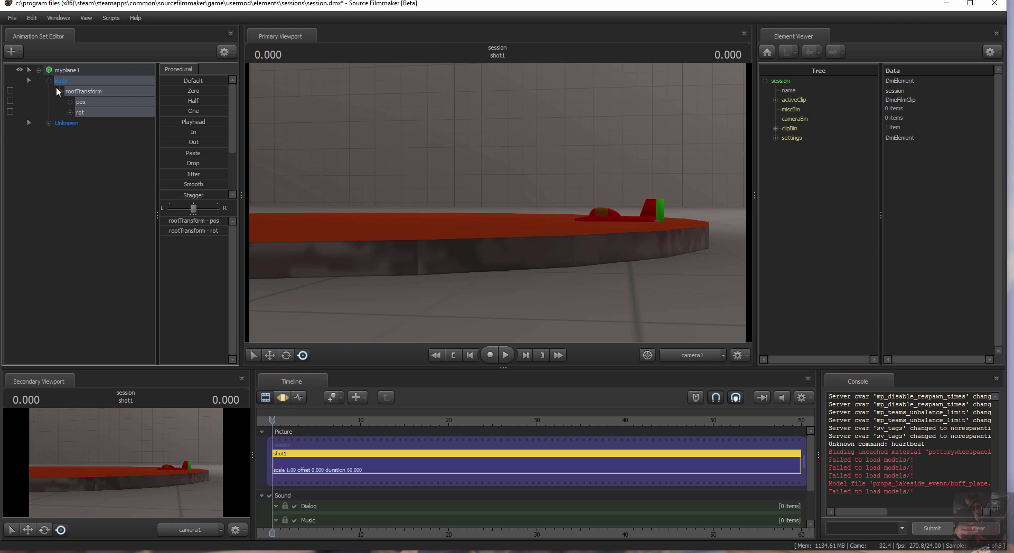
left_click(71, 100)
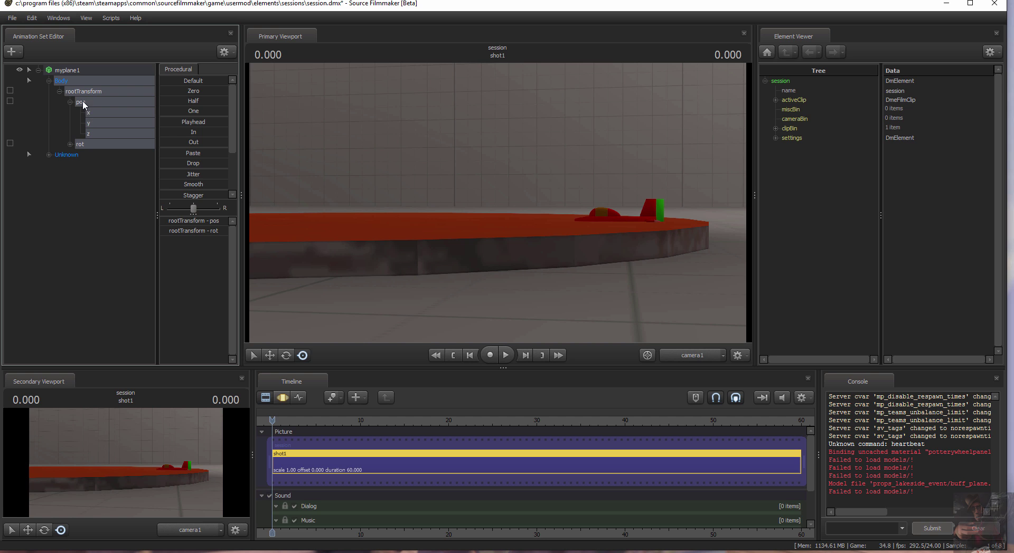
left_click(91, 112)
left_click(282, 398)
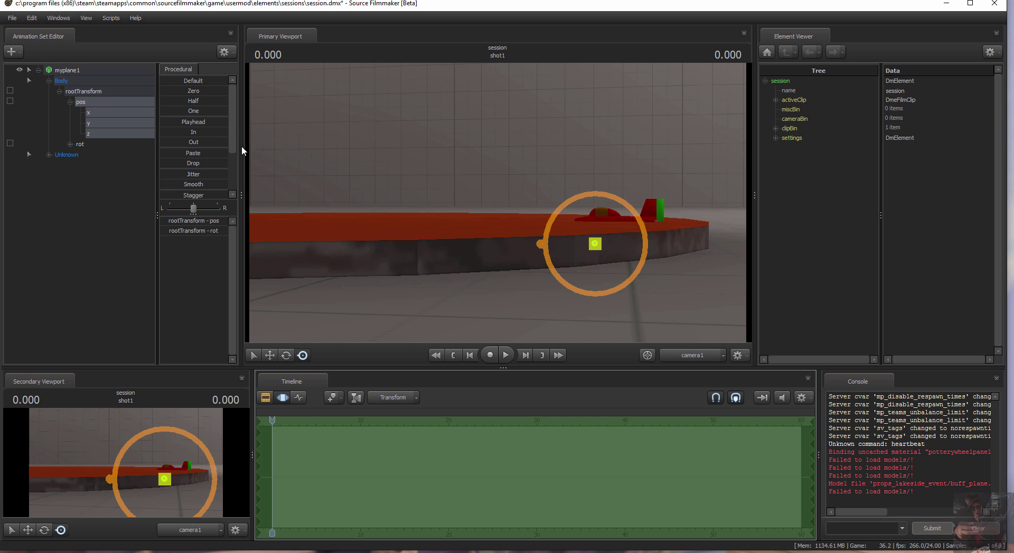
left_click_drag(169, 80, 341, 124)
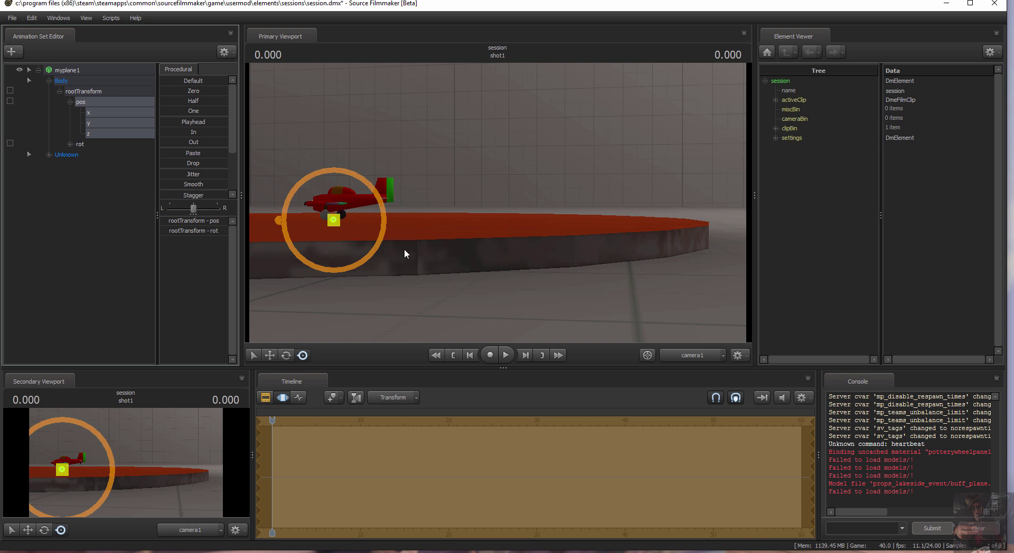
left_click_drag(441, 232, 458, 211)
key("w")
key("w")
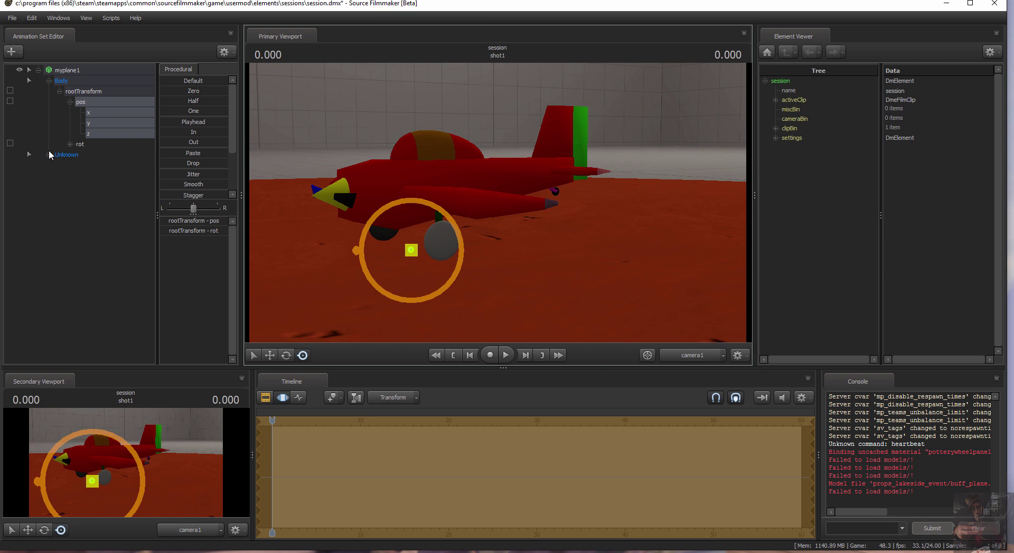
- Expand myplane1's Unknown group, test the Canopy-open flex slider, and test bip_fuselage with its pos slider
left_click(48, 152)
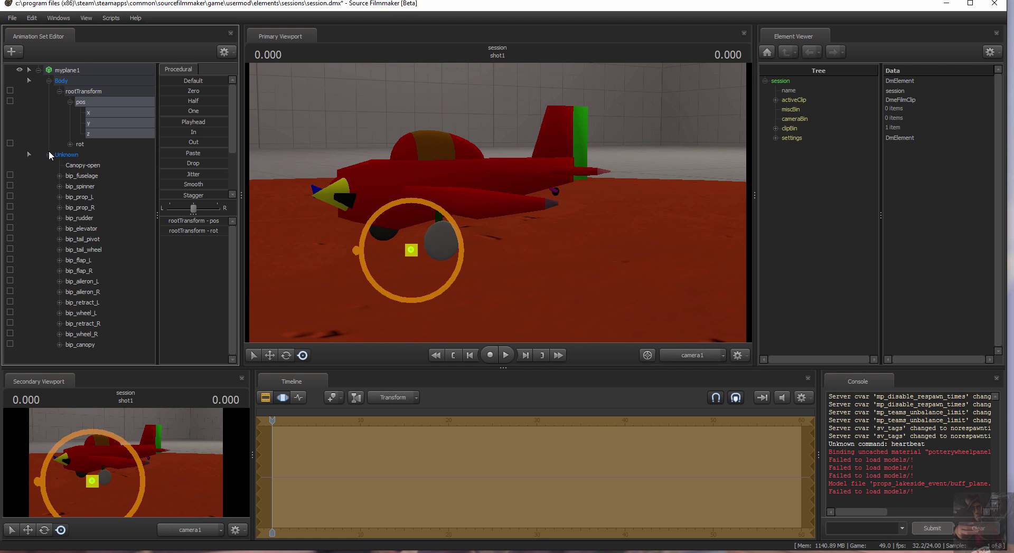
left_click(82, 166)
left_click_drag(168, 222, 168, 221)
left_click(80, 177)
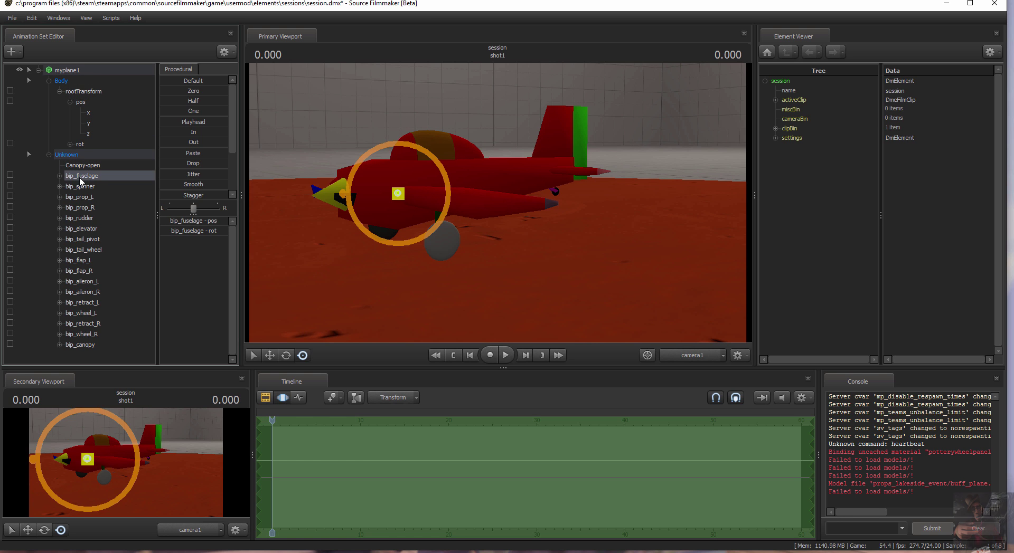
left_click_drag(204, 221, 204, 222)
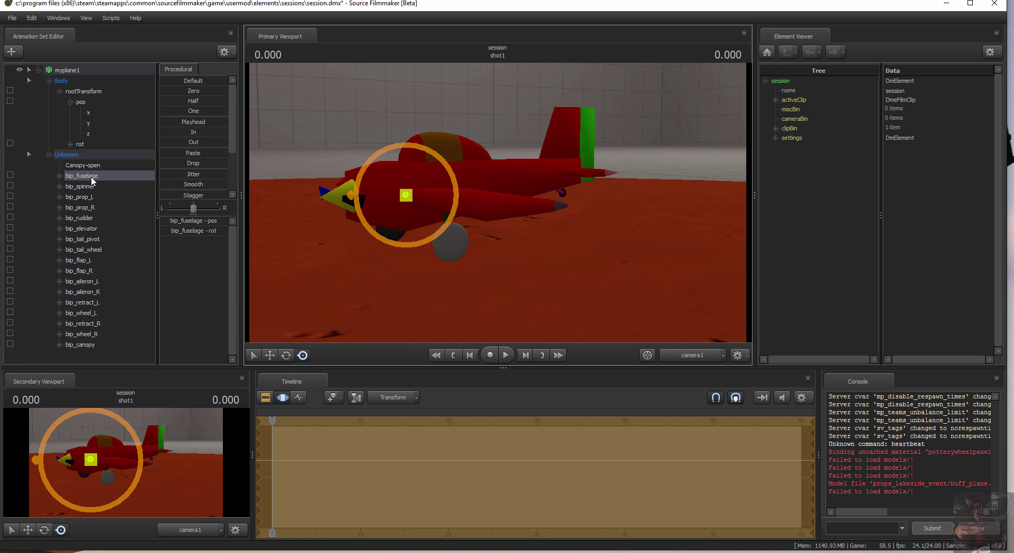
- Test-rotate bip_spinner and the left propeller blade bone bip_prop_L with the Rotate manipulator
left_click(85, 186)
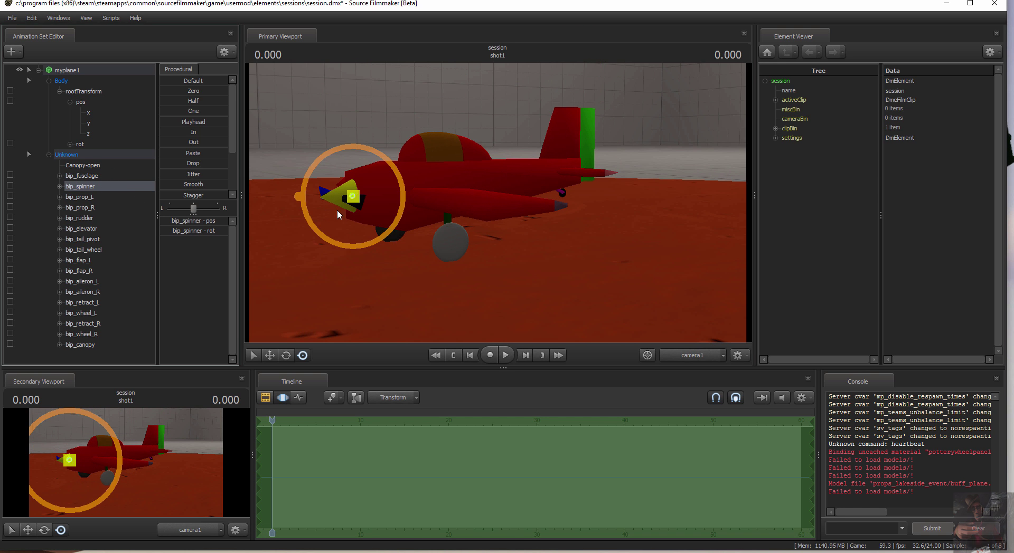
left_click(286, 356)
mouse_move(367, 225)
left_mouse_down()
mouse_move(353, 165)
mouse_move(360, 208)
mouse_move(350, 235)
mouse_move(365, 238)
left_mouse_up()
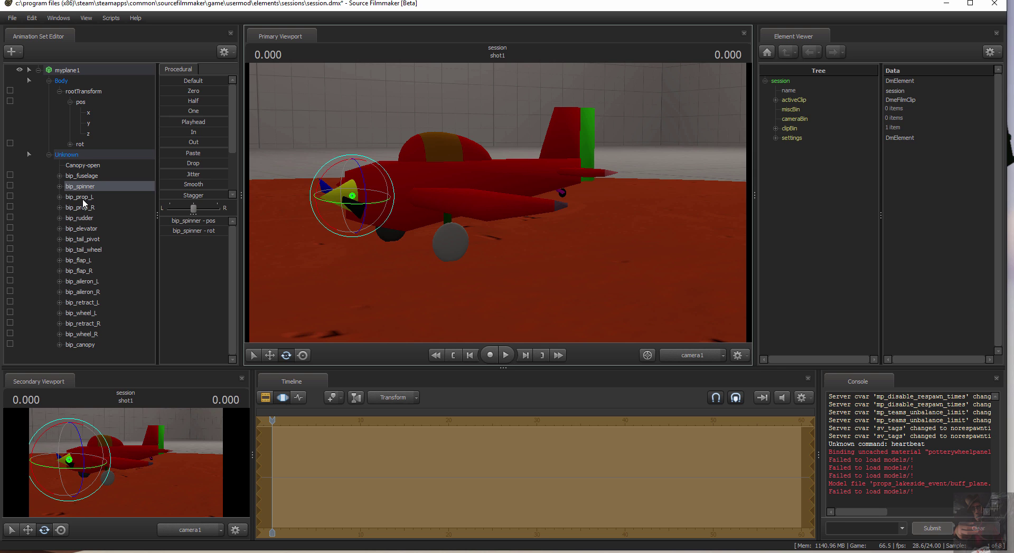
left_click(83, 199)
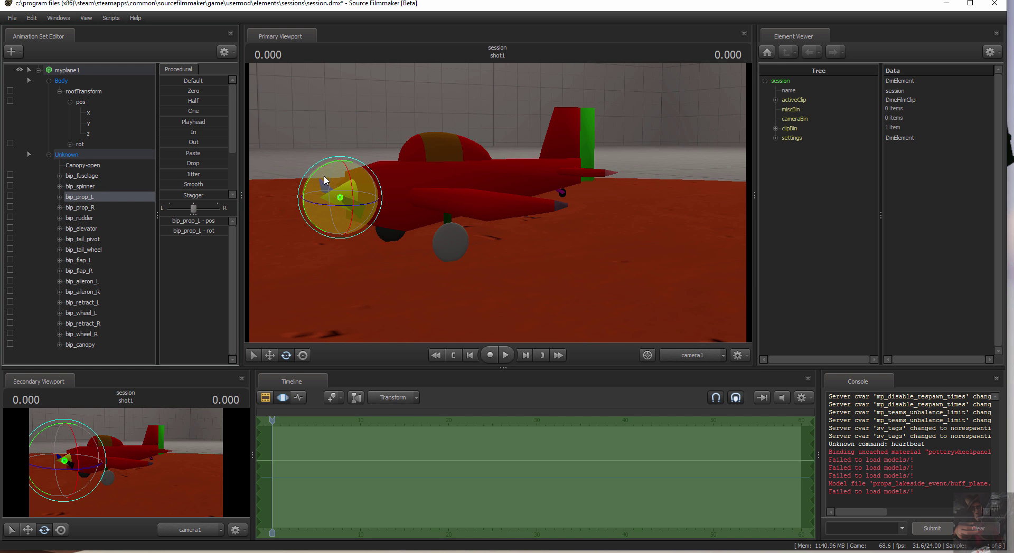
left_click_drag(325, 181, 318, 178)
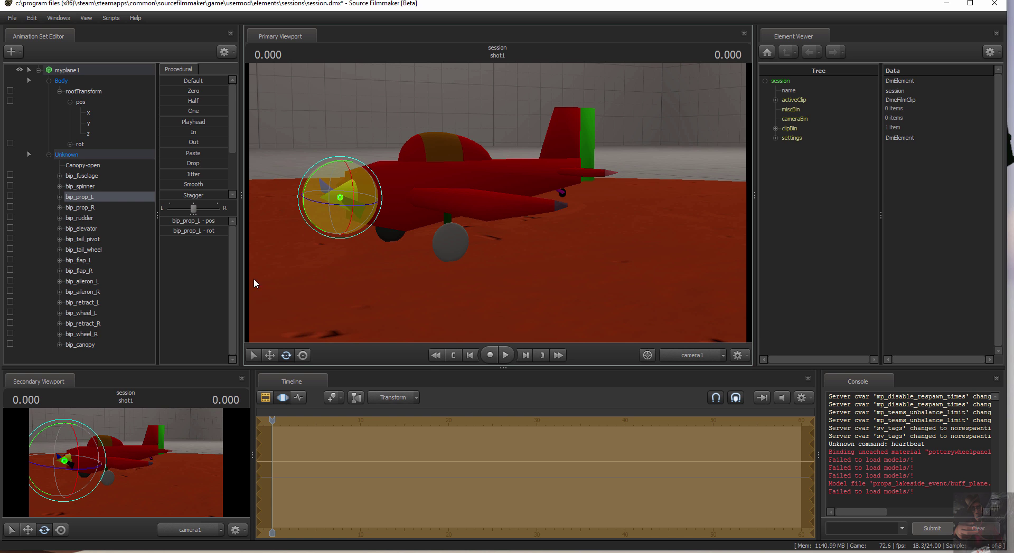
- Swing the rudder with bip_rudder and tilt the elevator with bip_elevator to test both tail control surfaces
left_click(84, 217)
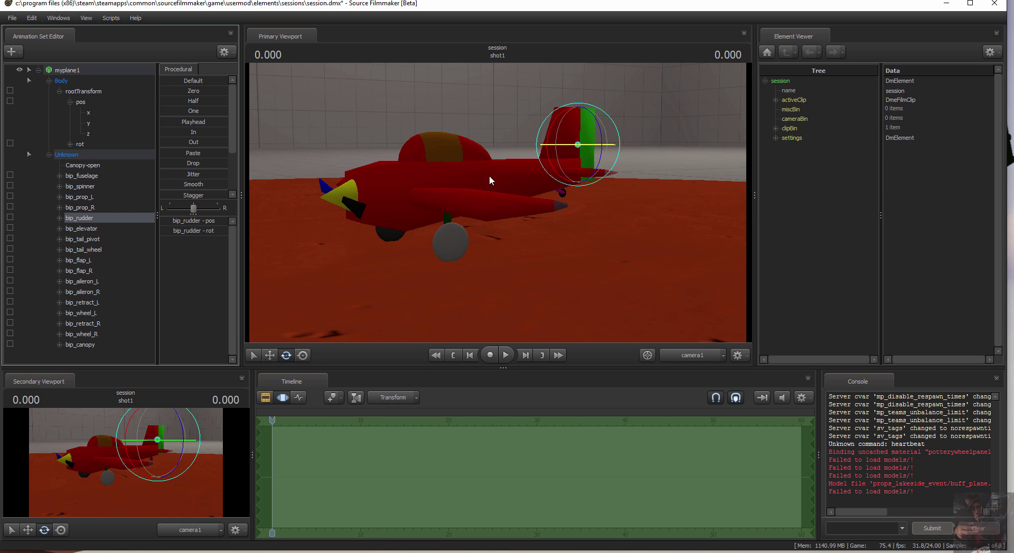
left_click(585, 148)
mouse_move(570, 149)
left_mouse_down()
mouse_move(604, 147)
mouse_move(585, 148)
left_mouse_up()
left_click(91, 228)
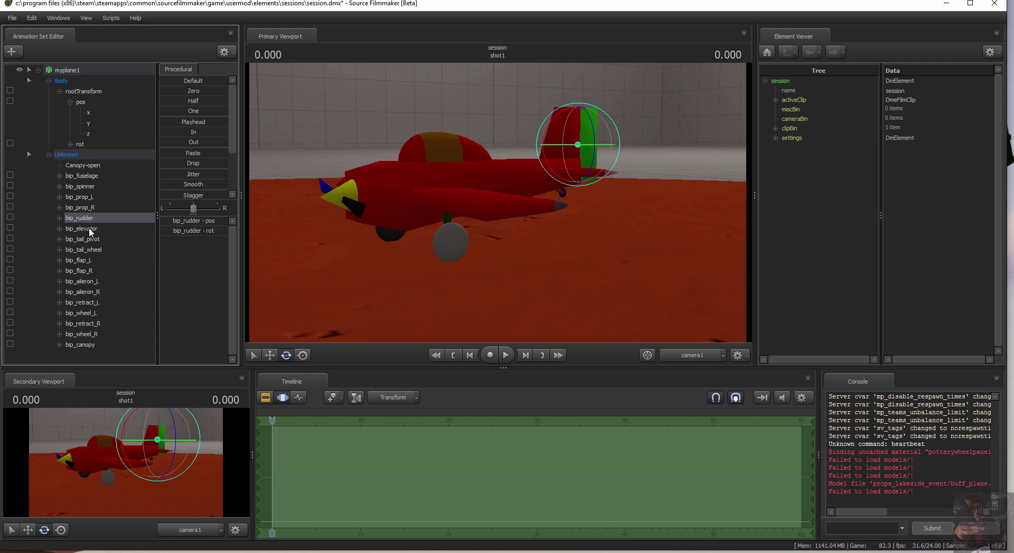
mouse_move(540, 178)
left_mouse_down()
mouse_move(547, 194)
mouse_move(543, 175)
left_mouse_up()
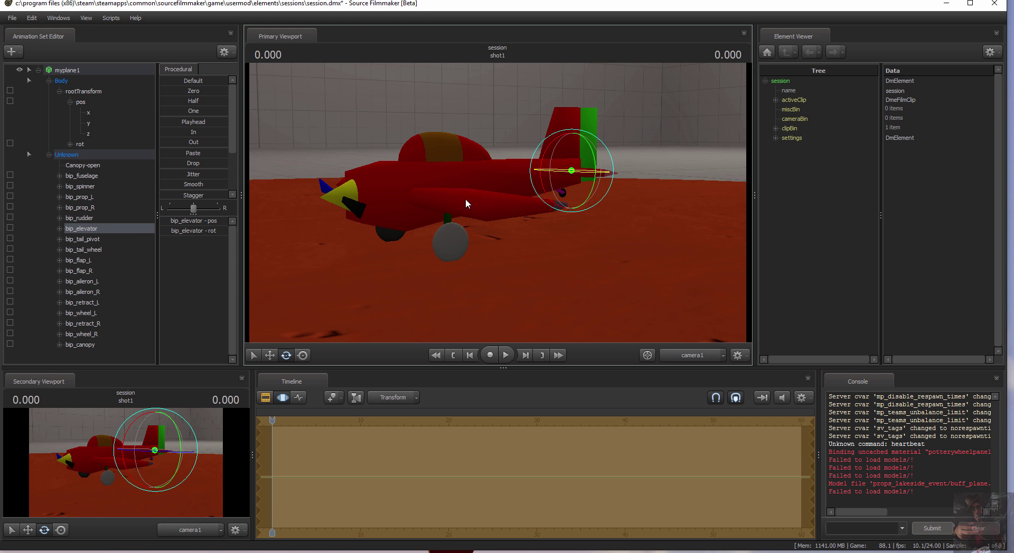
left_click_drag(476, 212, 536, 157, "alt")
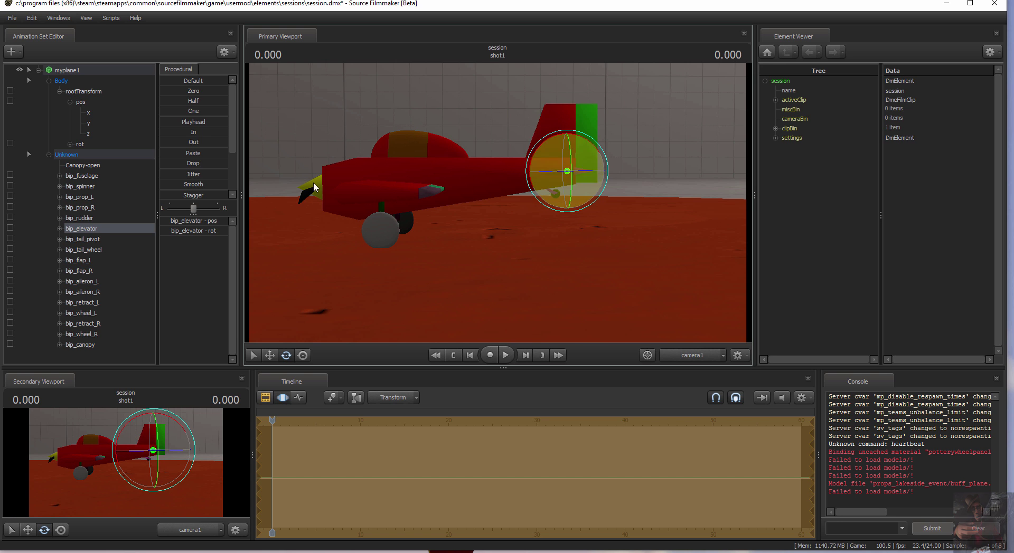
- Turn the tail gear with bip_tail_pivot and spin the tail wheel with bip_tail_wheel
left_click(90, 239)
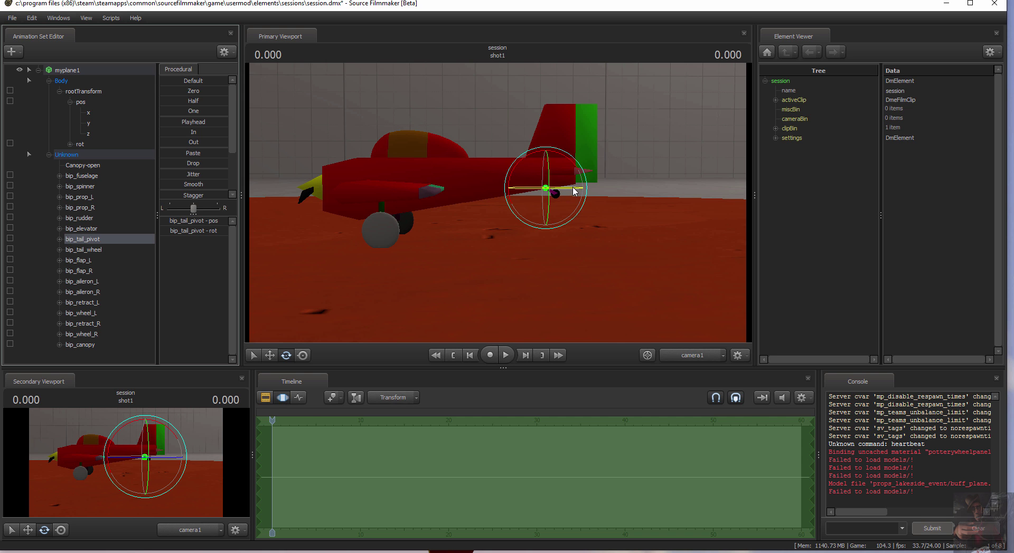
mouse_move(566, 193)
left_mouse_down()
mouse_move(541, 188)
mouse_move(566, 193)
mouse_move(557, 194)
left_mouse_up()
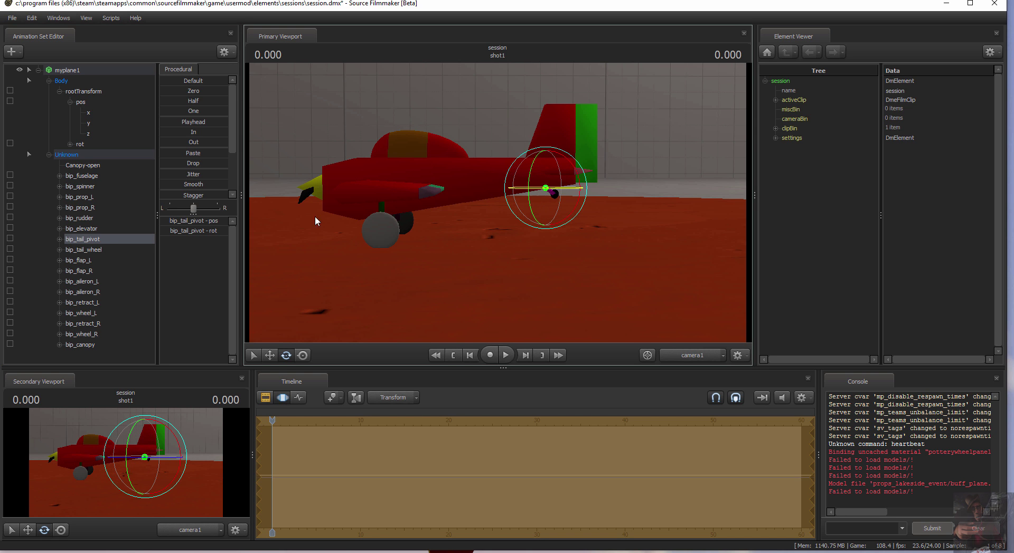
left_click(87, 250)
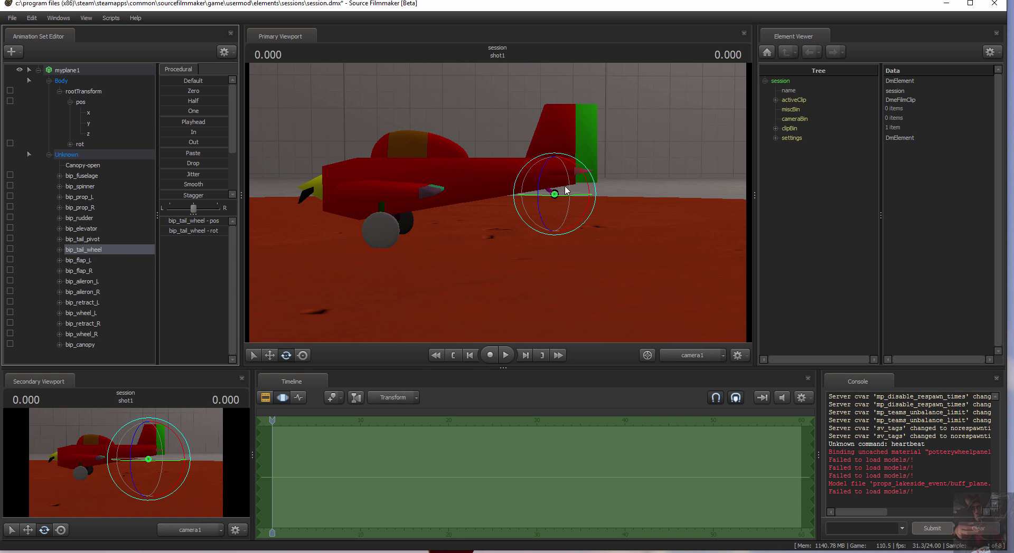
left_click_drag(586, 174, 553, 230)
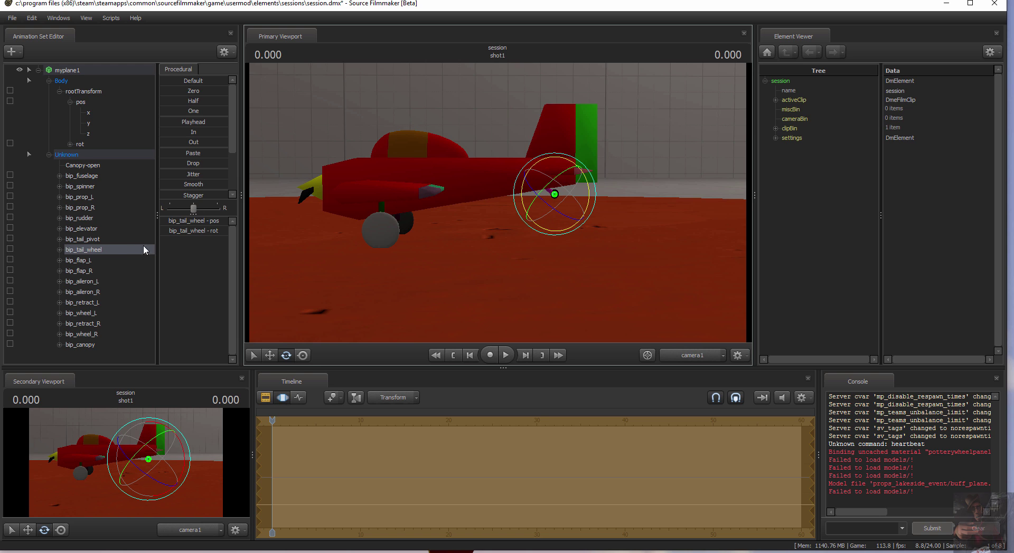
- Select bip_flap_L and bip_flap_R together and rotate both flaps downward, viewing them from behind the wing
left_click(81, 260)
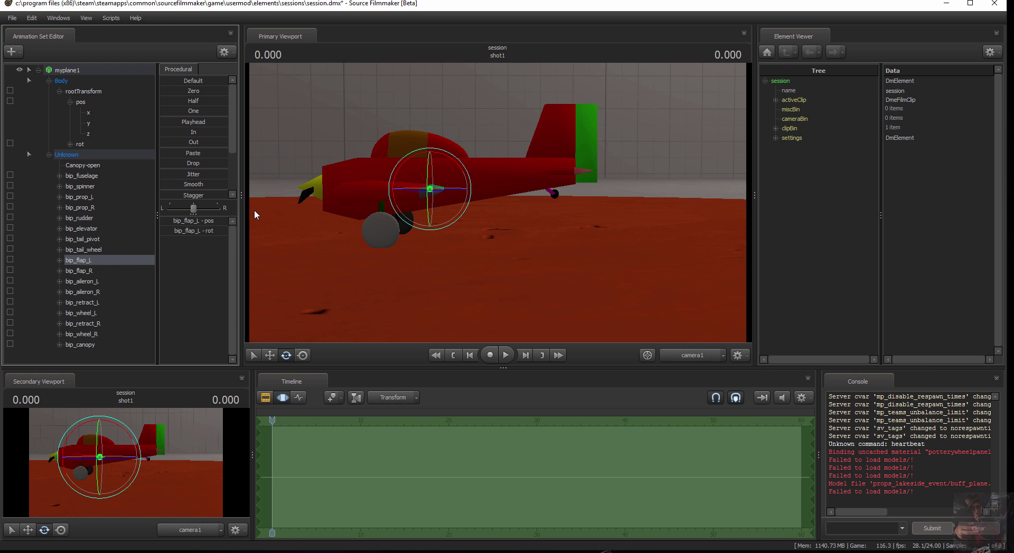
left_click(80, 271, "ctrl")
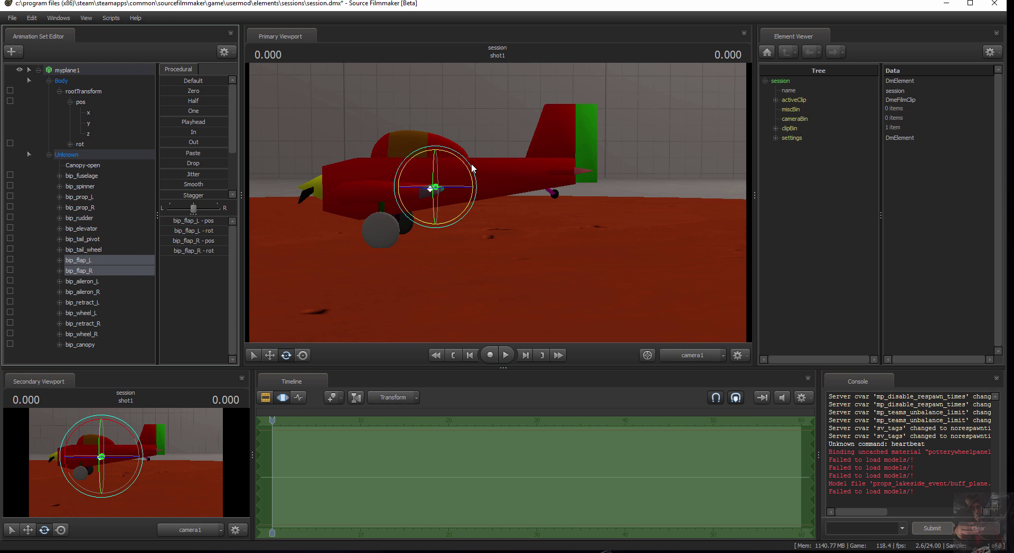
left_click_drag(465, 171, 472, 198)
left_click_drag(569, 227, 476, 221)
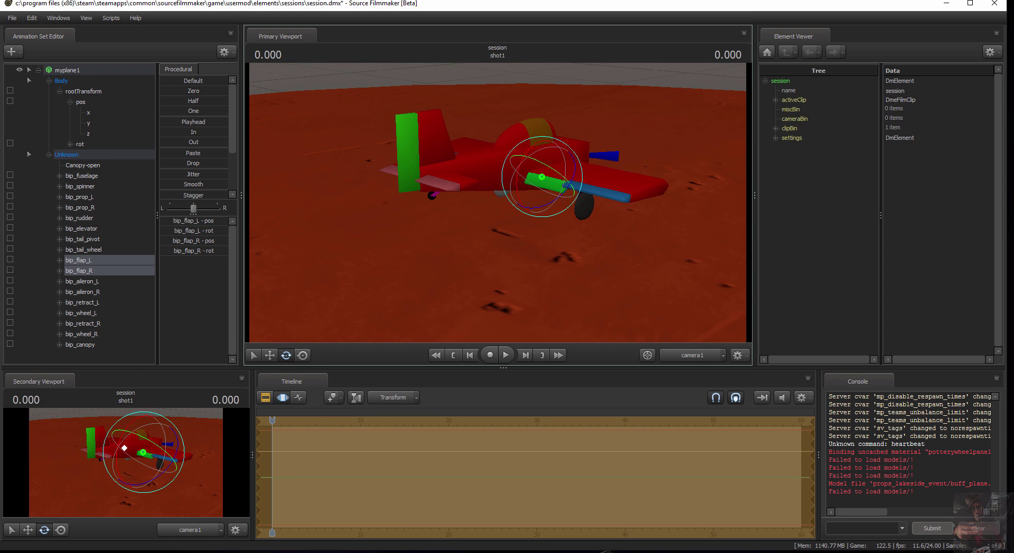
- Deflect the left aileron with bip_aileron_L and the right aileron with bip_aileron_R
left_click(85, 282)
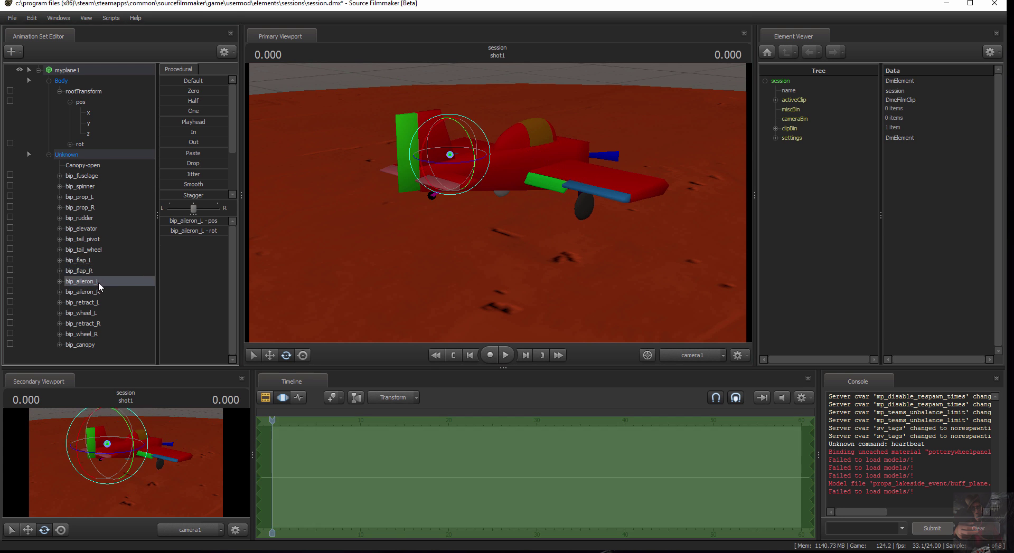
left_click_drag(422, 160, 425, 164)
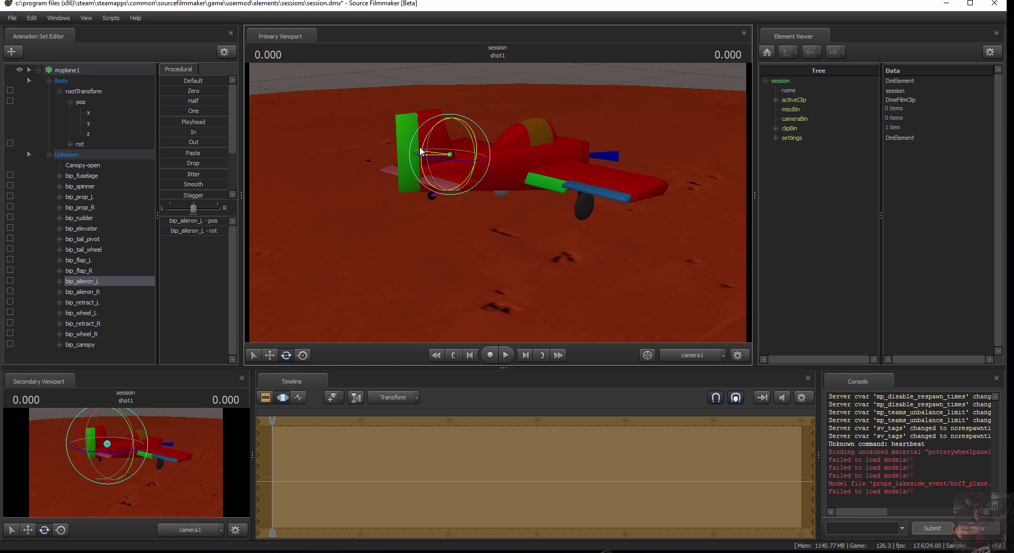
left_click(82, 292)
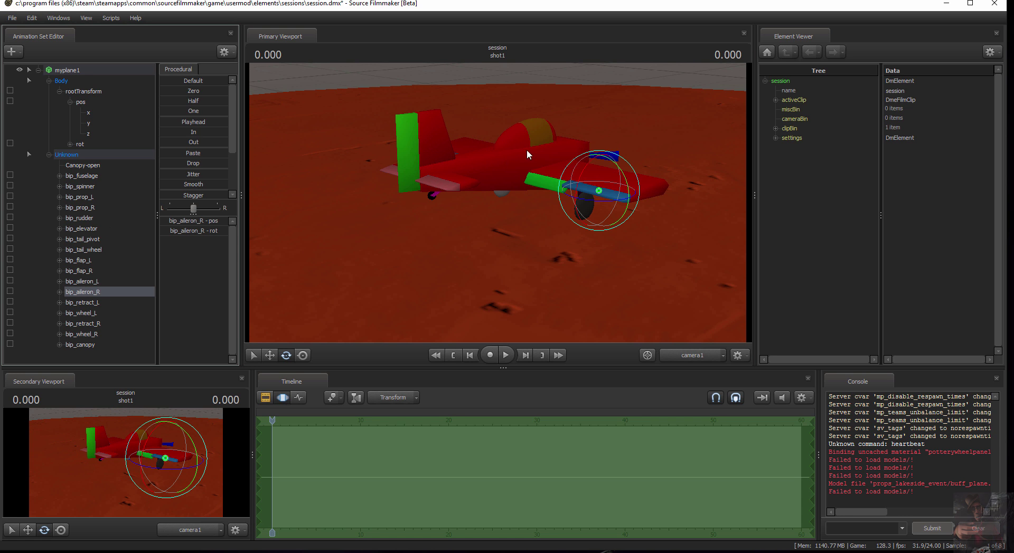
left_click(578, 200)
left_click_drag(578, 201, 577, 208)
left_click_drag(428, 240, 340, 236)
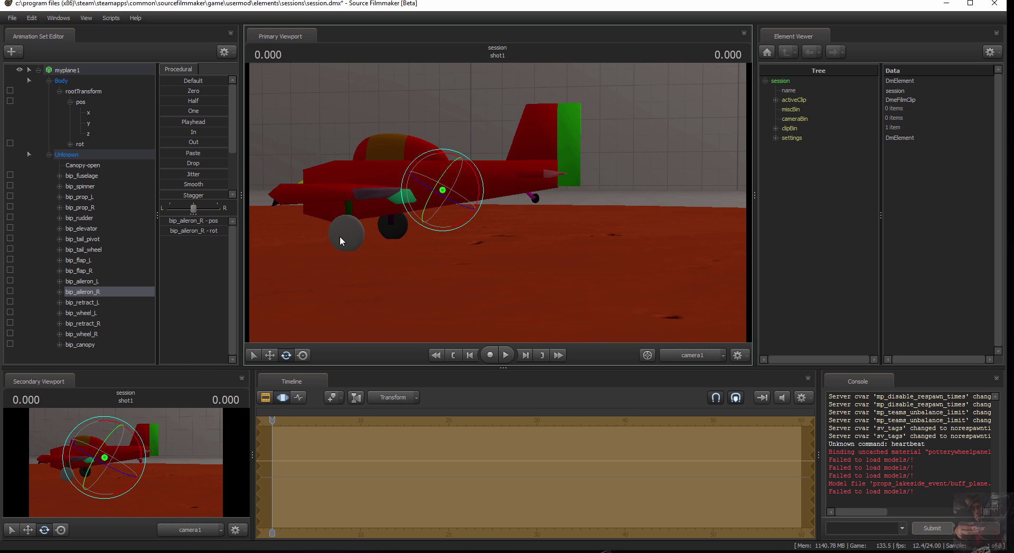
- Rotate bip_retract_L to fold the left main gear into the wing, and check where bip_wheel_L sits from the front
left_click(95, 304)
left_click_drag(595, 232, 565, 233)
left_click_drag(399, 210, 409, 139)
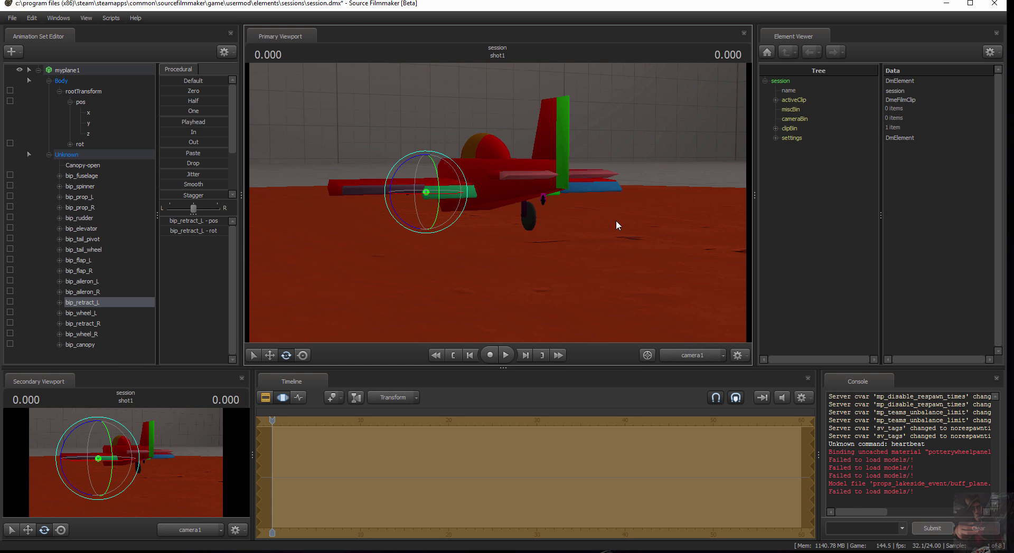
mouse_move(617, 222)
left_mouse_down()
mouse_move(617, 274)
mouse_move(617, 206)
left_mouse_up()
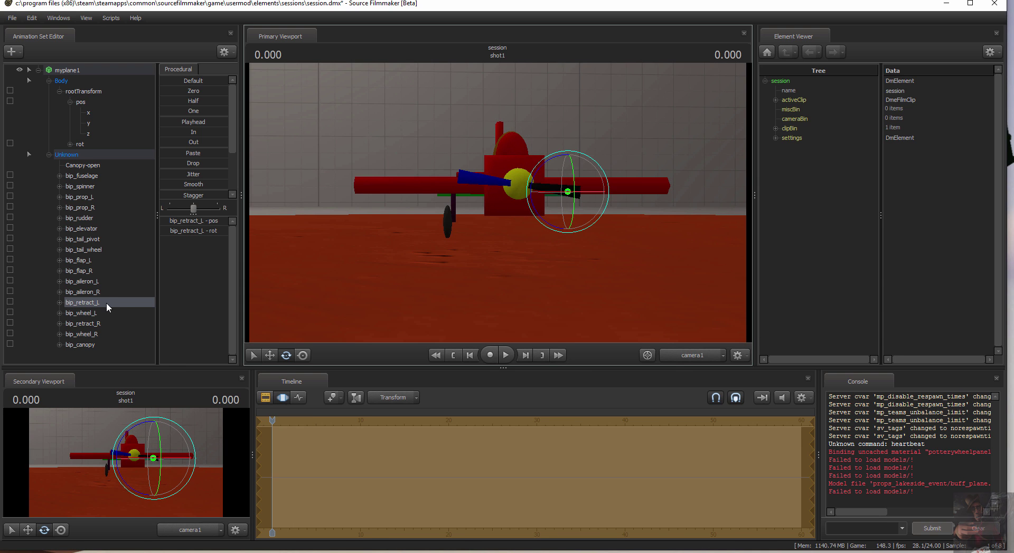
left_click(92, 315)
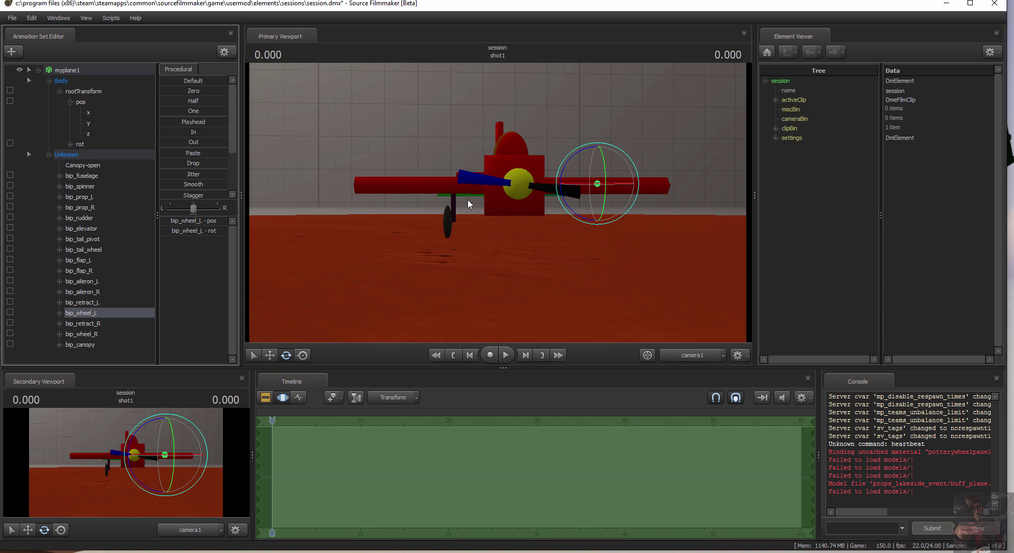
- Spin the right main wheel with bip_wheel_R and rotate bip_retract_R to fold the right gear into the wing
left_click(103, 323)
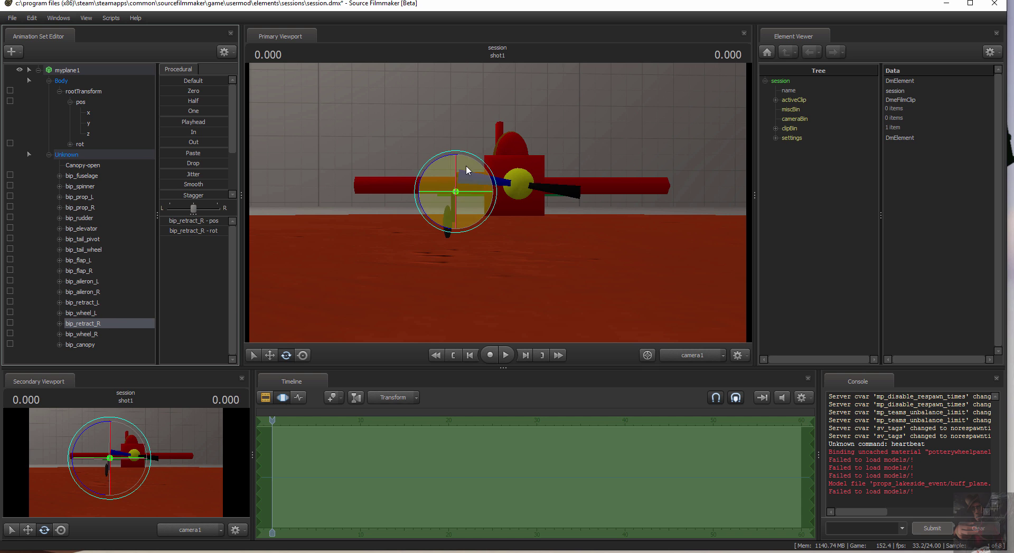
left_click(76, 333)
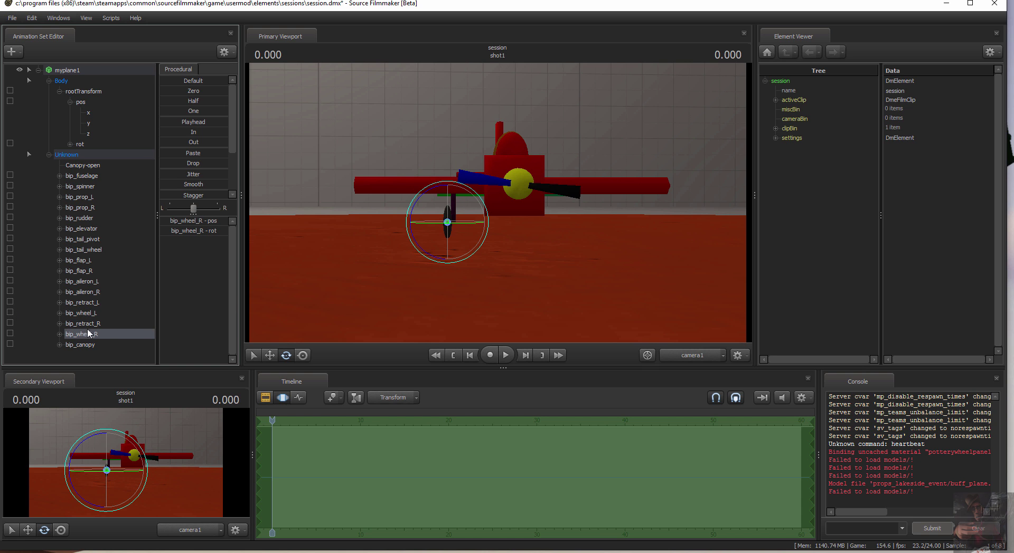
mouse_move(449, 224)
left_mouse_down()
mouse_move(441, 267)
mouse_move(446, 227)
mouse_move(437, 258)
mouse_move(462, 208)
mouse_move(441, 253)
mouse_move(450, 217)
left_mouse_up()
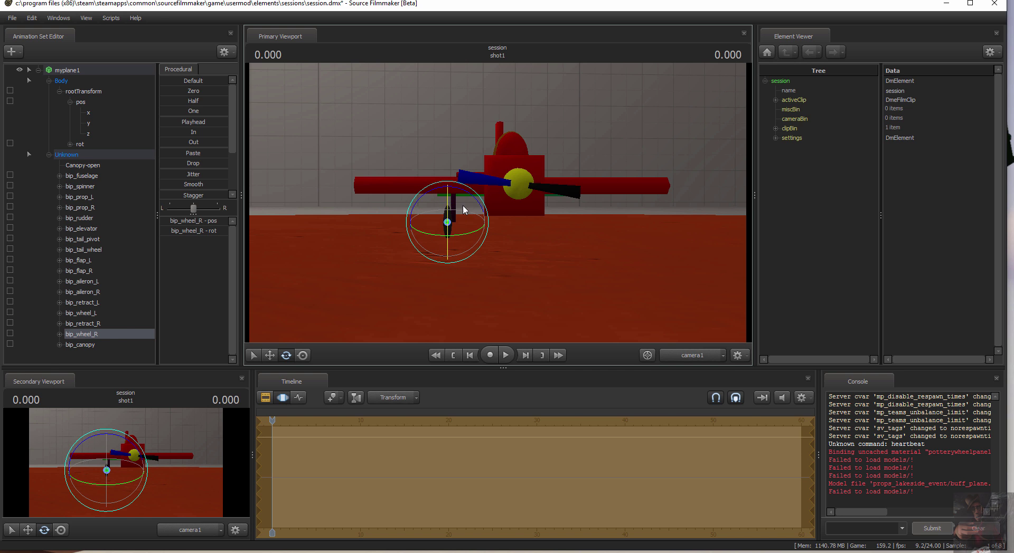
left_click(89, 323)
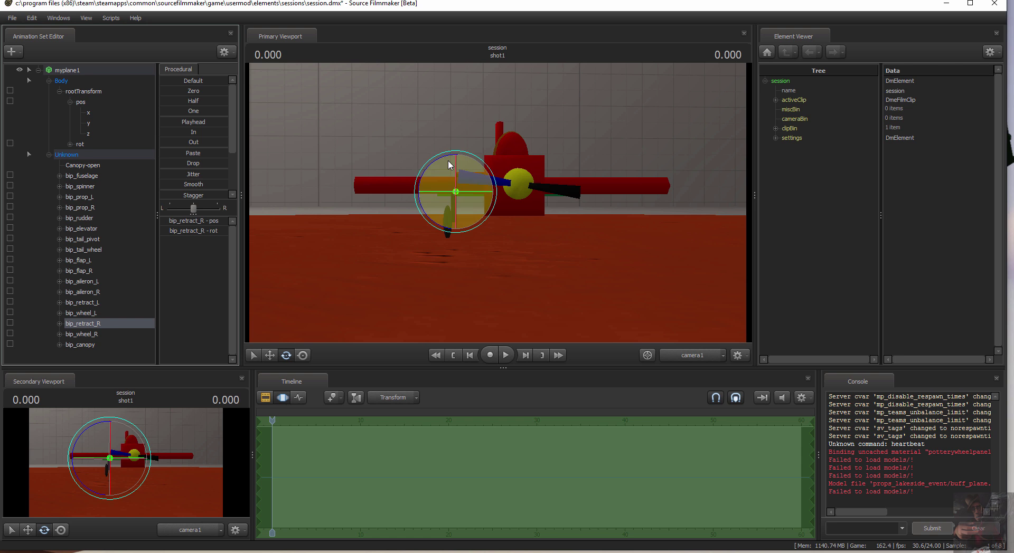
left_click_drag(449, 165, 494, 186)
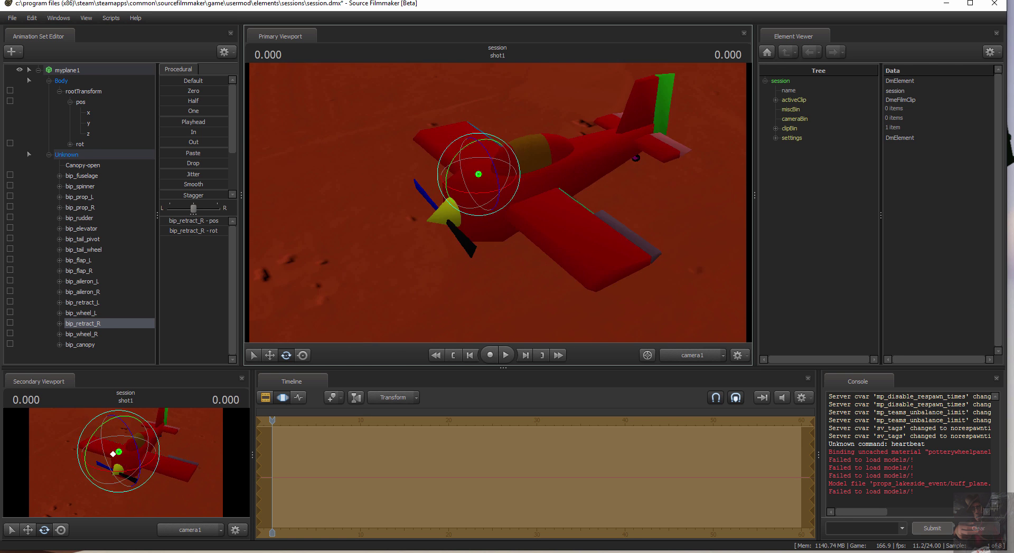
left_click_drag(113, 454, 160, 375, "alt")
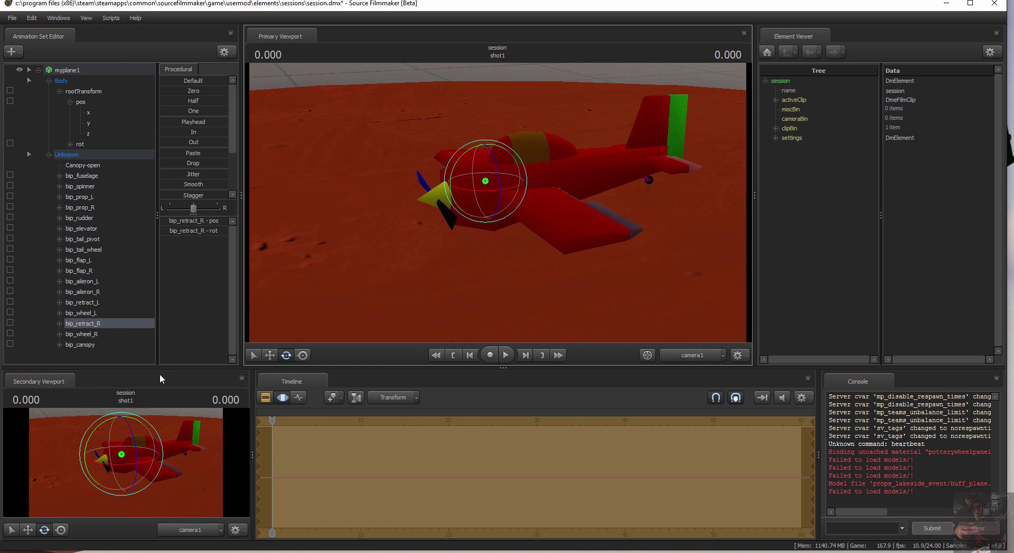
- Test bip_canopy by rotating it and sliding it along the fuselage, and apply the Default preset to it
left_click(79, 344)
mouse_move(543, 153)
left_mouse_down()
mouse_move(543, 182)
mouse_move(549, 144)
left_mouse_up()
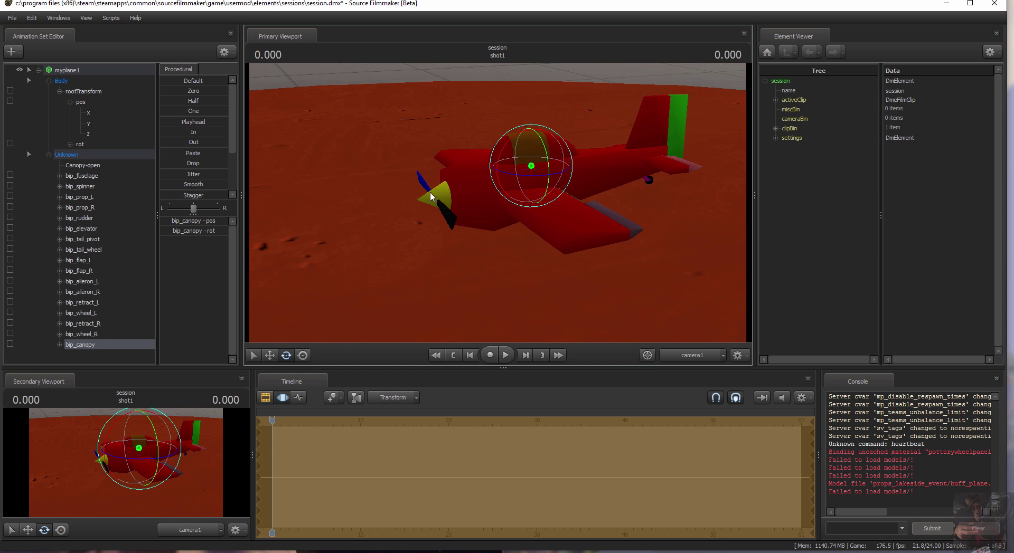
left_click(269, 357)
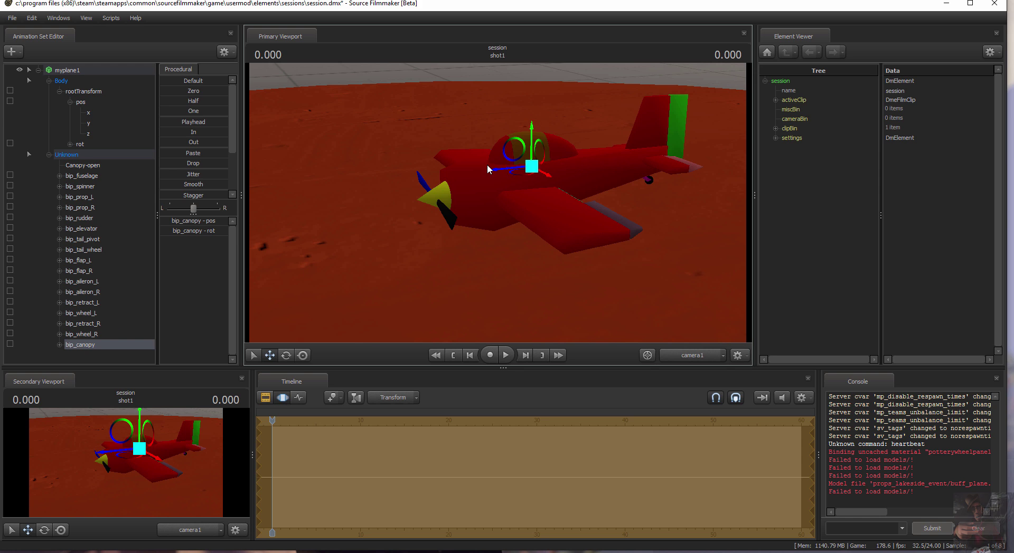
mouse_move(500, 171)
left_mouse_down()
mouse_move(554, 169)
mouse_move(500, 177)
left_mouse_up()
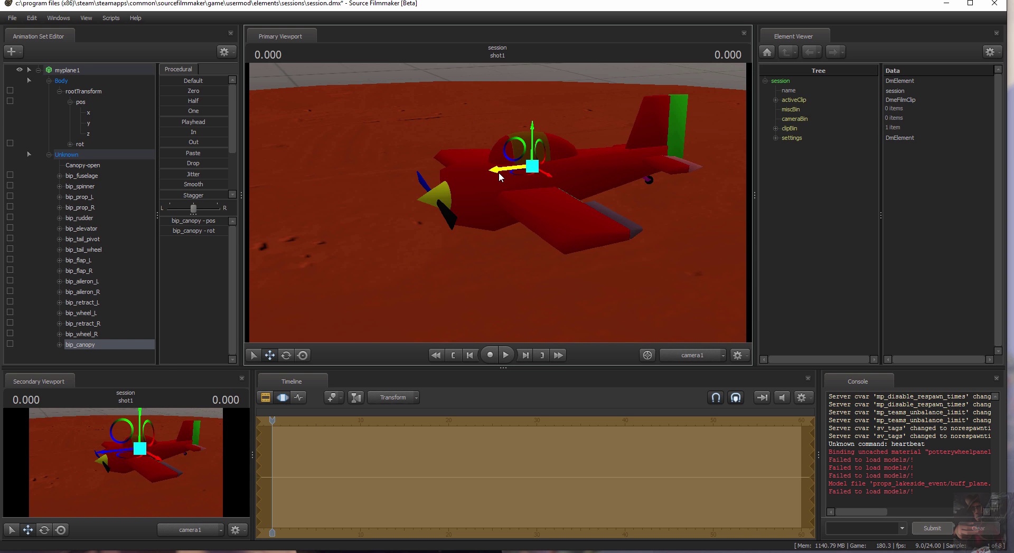
left_click(180, 83)
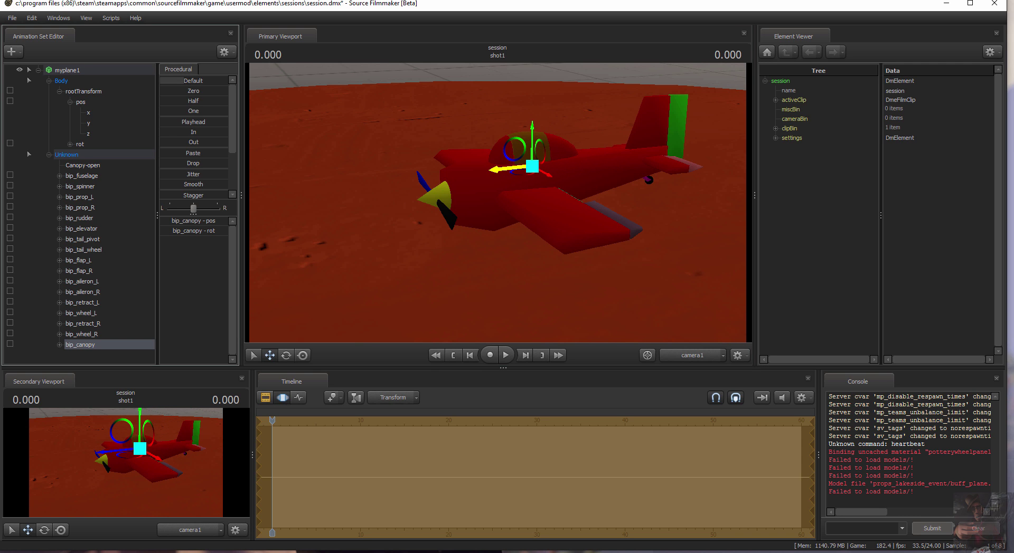
- Test the Canopy-open control by sliding the canopy open and closing it again
left_click(77, 168)
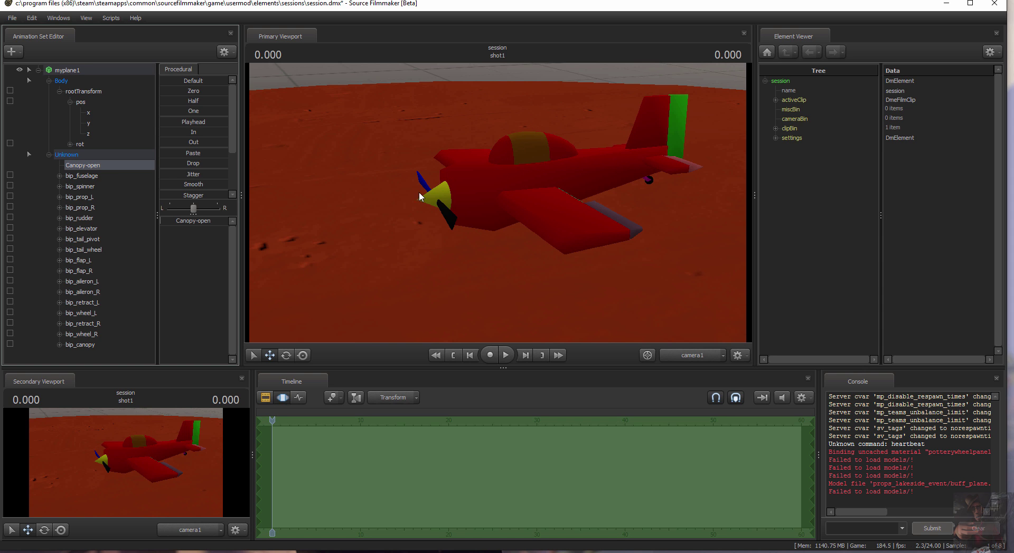
left_click(166, 221)
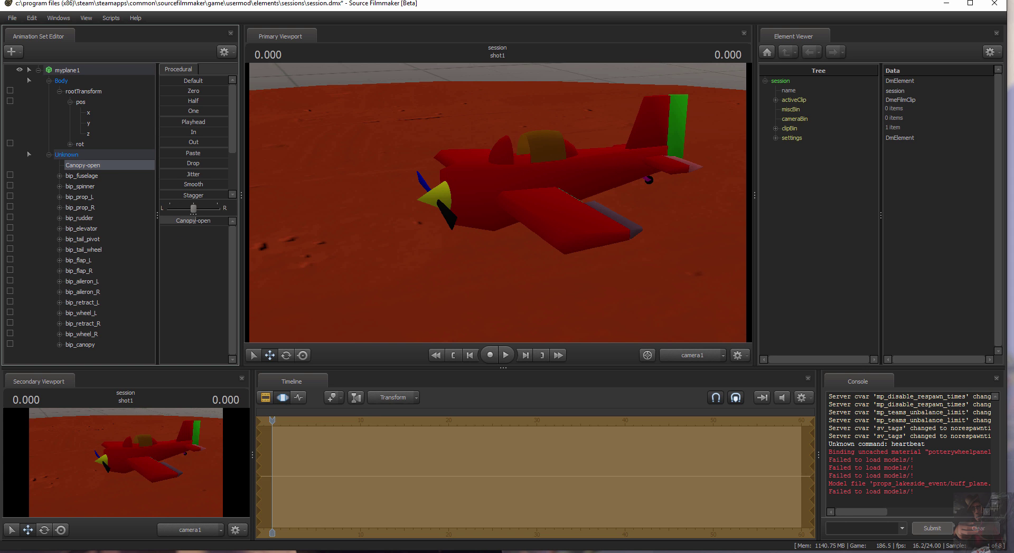
left_click_drag(166, 222, 148, 243)
- Add a scale control to the transforms of bip_fuselage
left_click_drag(351, 237, 296, 232)
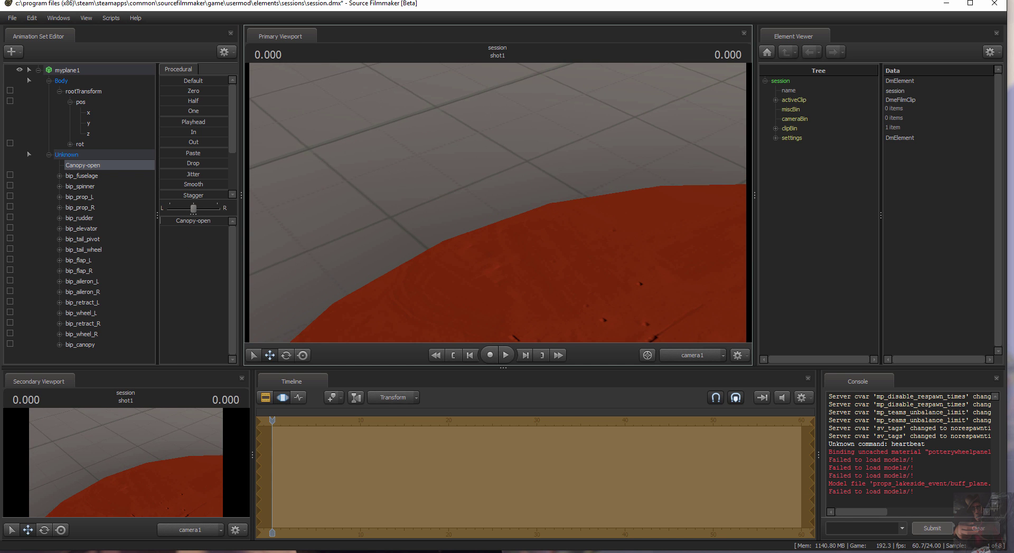
left_click_drag(639, 197, 150, 218)
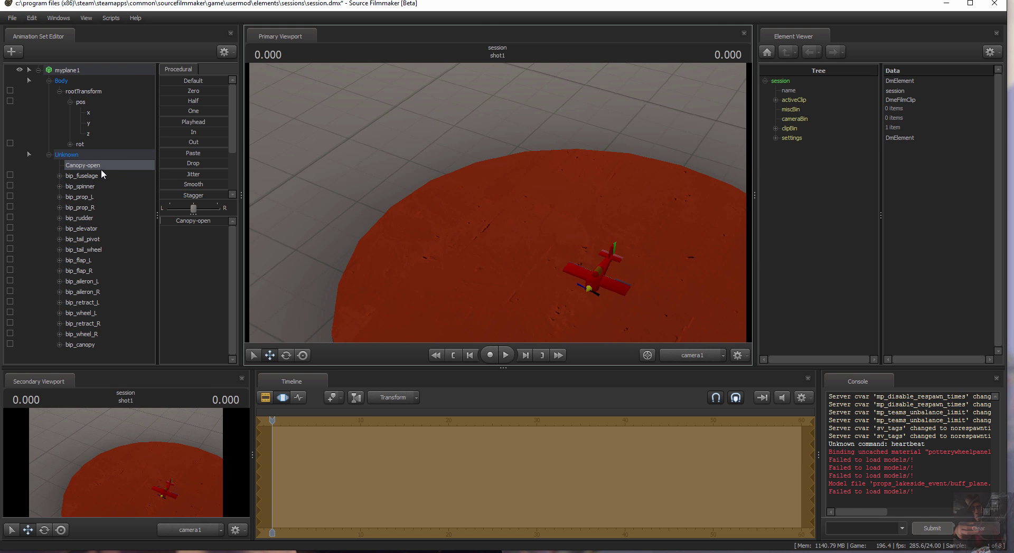
left_click(82, 175)
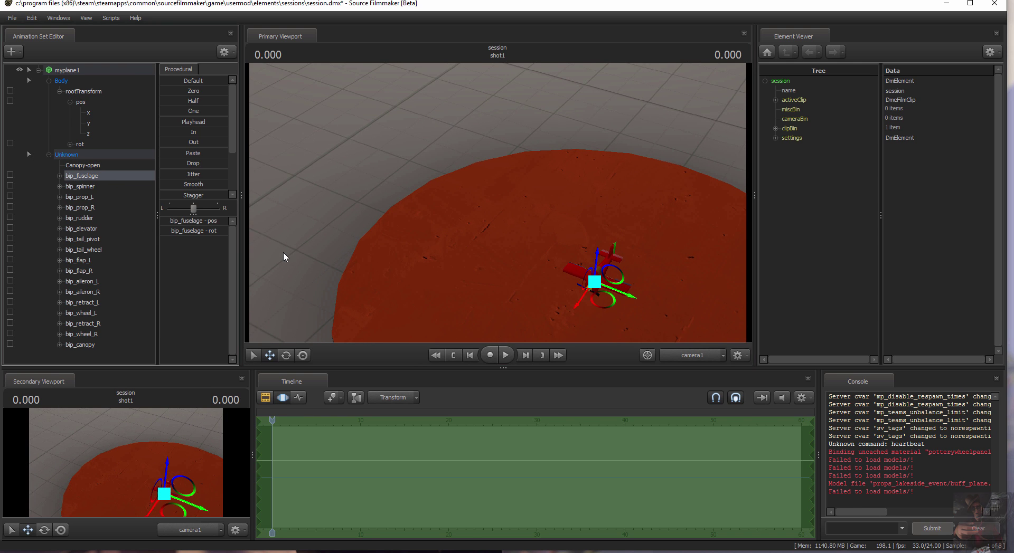
right_click(103, 177)
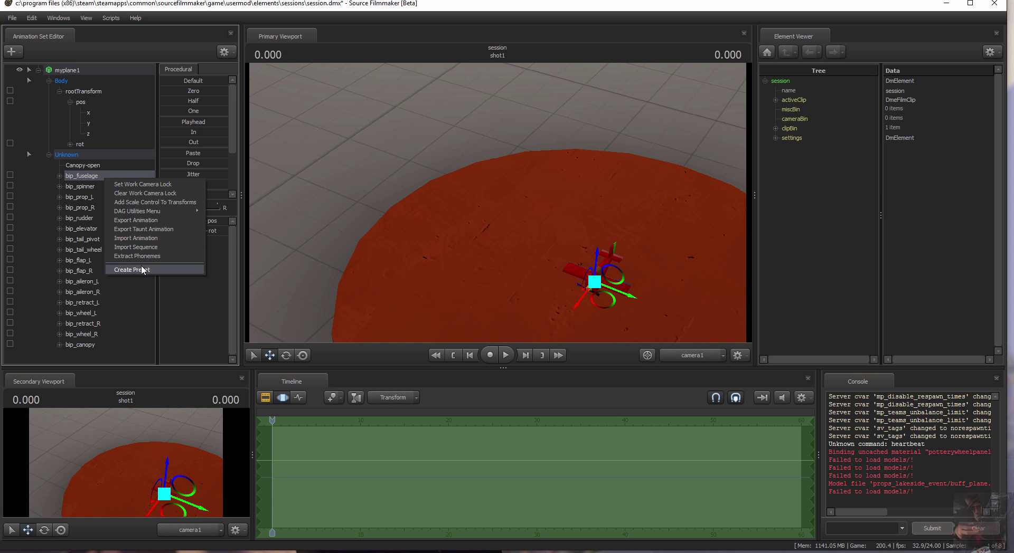
left_click(142, 202)
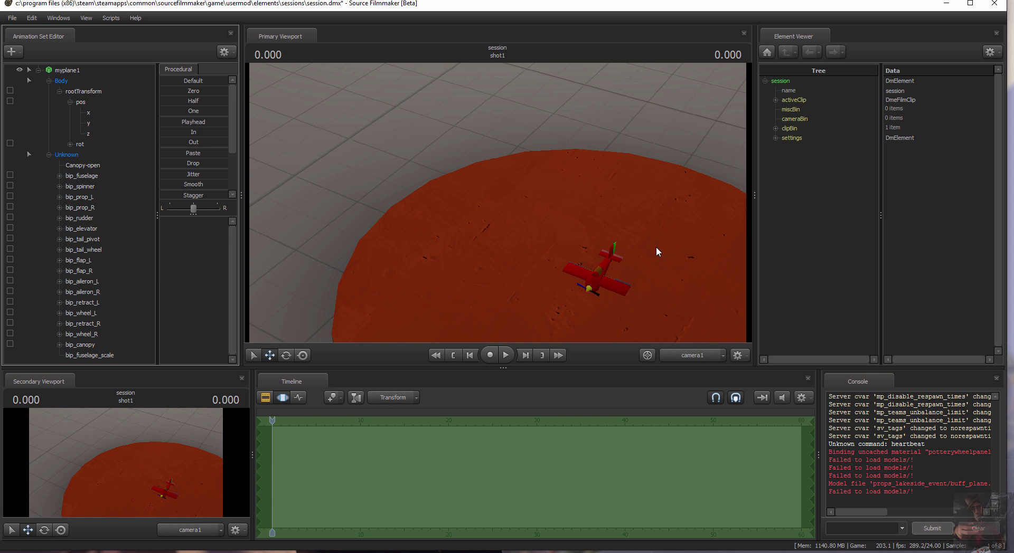
- Enlarge the plane with bip_fuselage_scale and raise it above the platform by moving bip_fuselage
left_click_drag(669, 290, 452, 210)
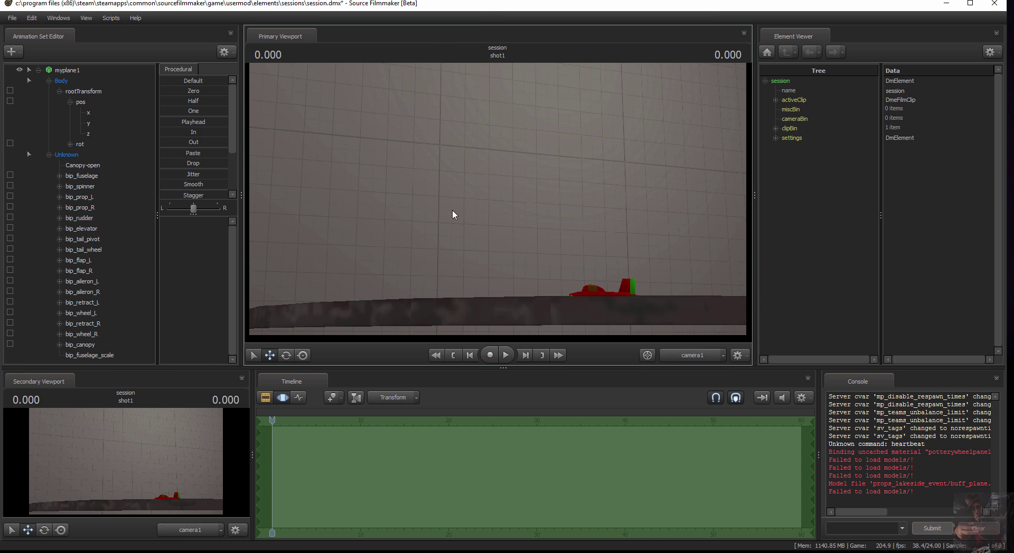
left_click(101, 356)
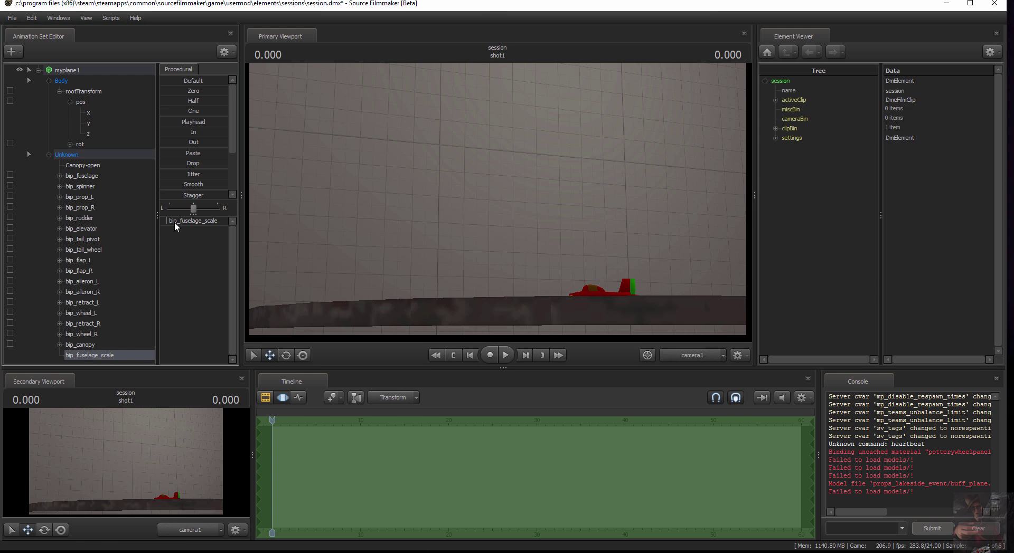
left_click_drag(172, 220, 528, 208)
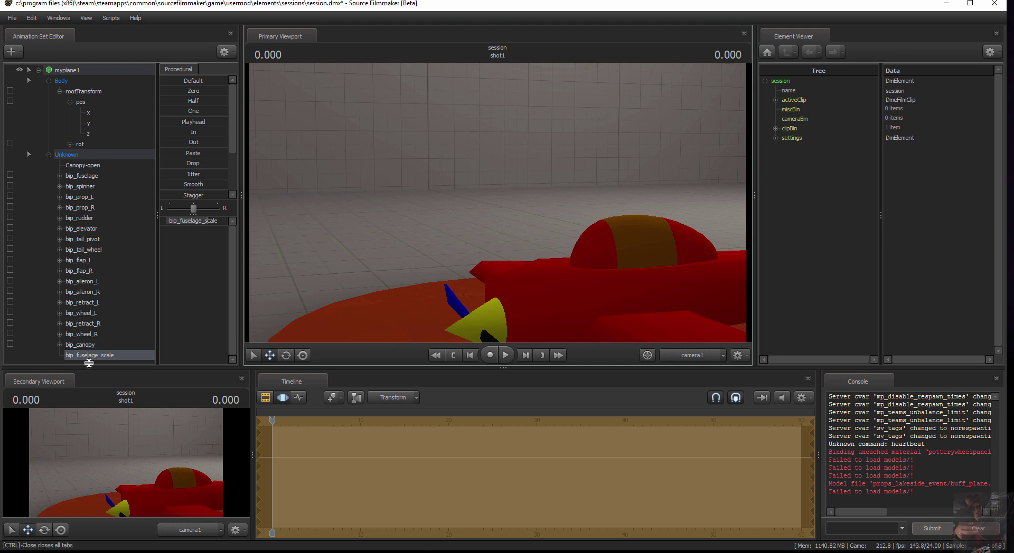
left_click(93, 176)
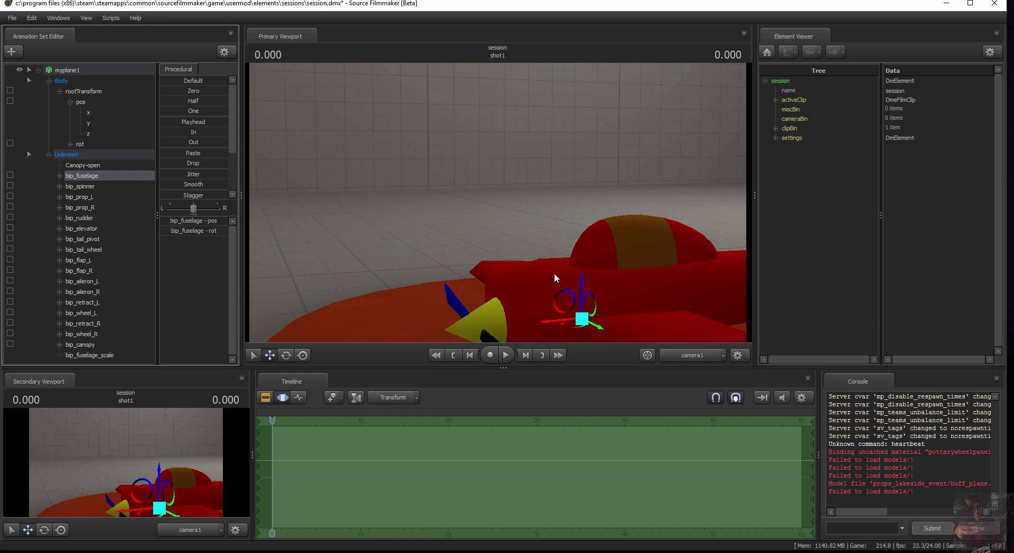
left_click_drag(580, 285, 370, 179)
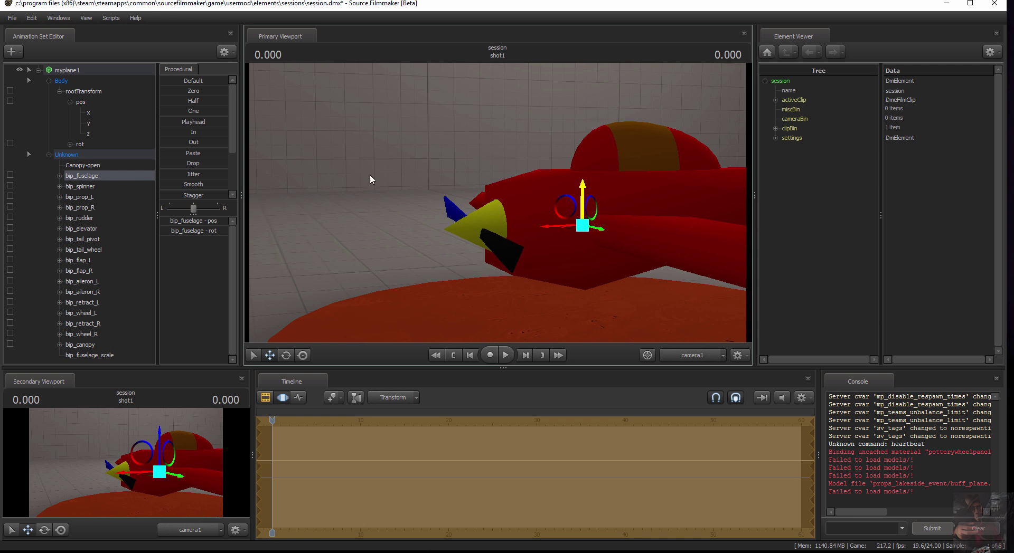
- Apply the Default preset to bip_retract_L and bip_retract_R together to lower both main gears, and view the plane from the side
left_click(84, 323)
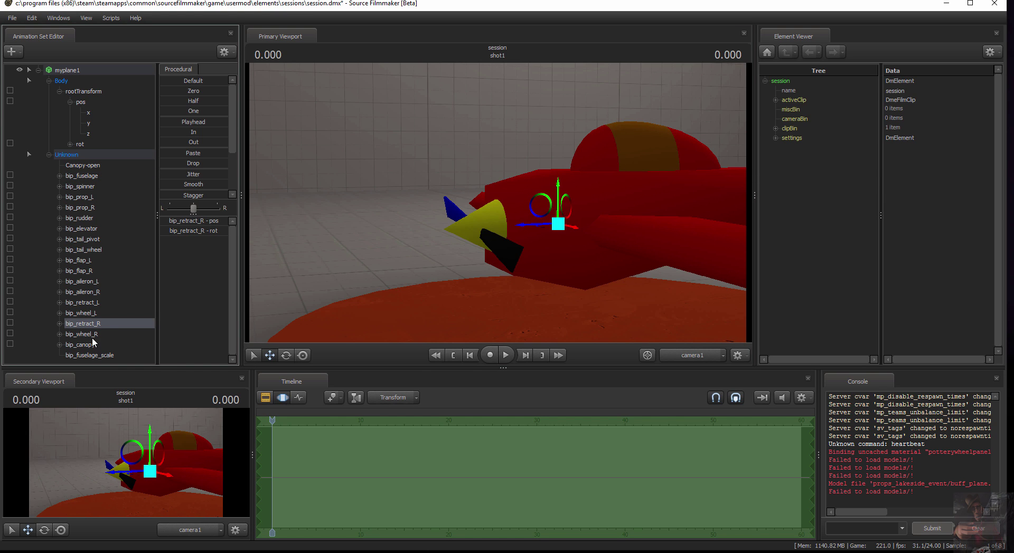
left_click(91, 301, "ctrl")
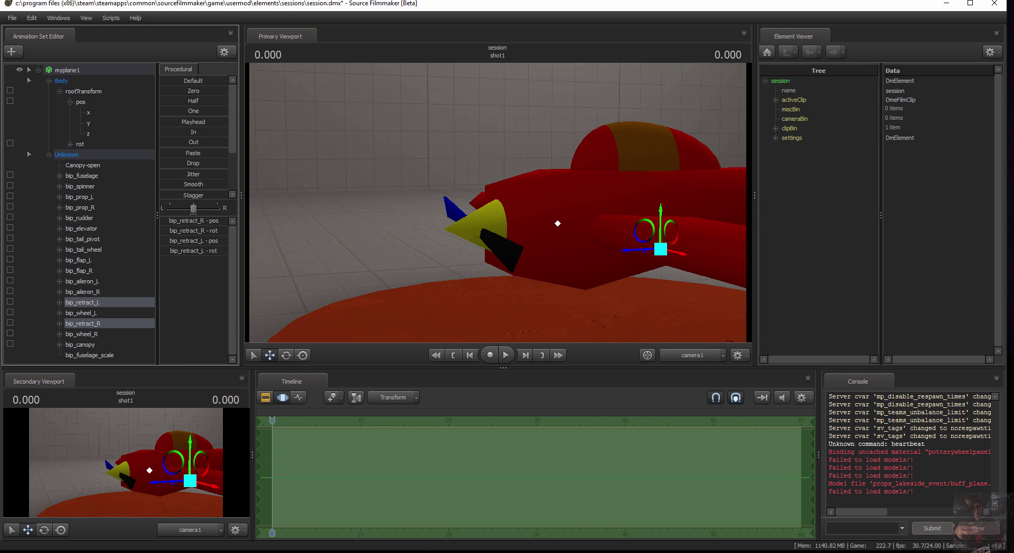
left_click(175, 81)
left_click_drag(473, 169, 536, 222)
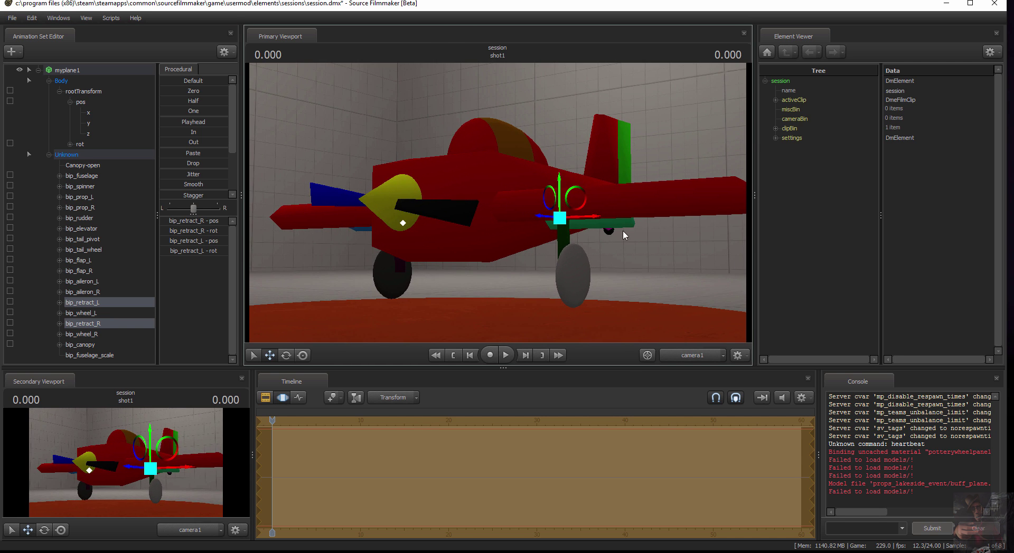
left_click_drag(614, 246, 443, 238)
key("s")
key("w")
key("s")
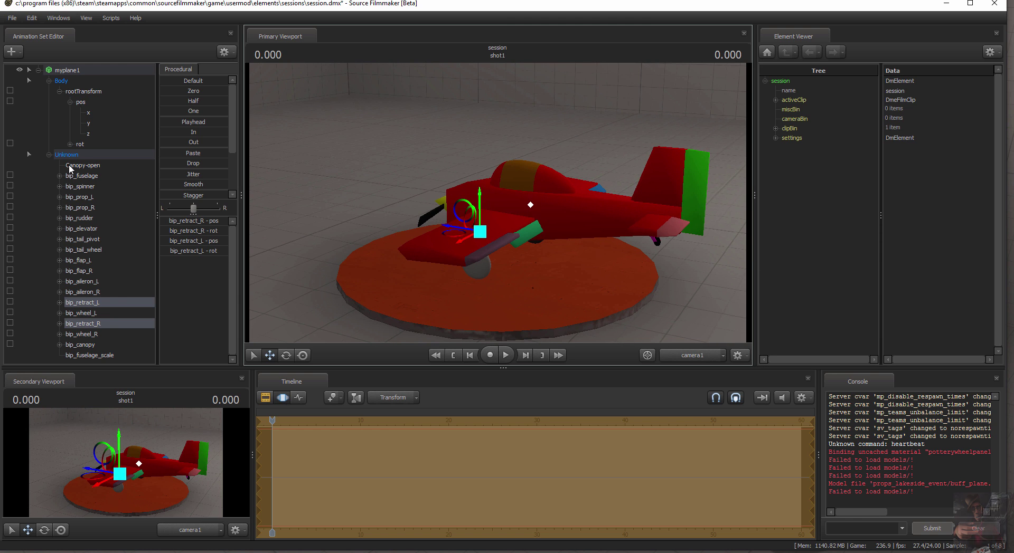
- Apply the Default preset to all bones from bip_fuselage through bip_canopy, and to rootTransform
left_click(82, 178)
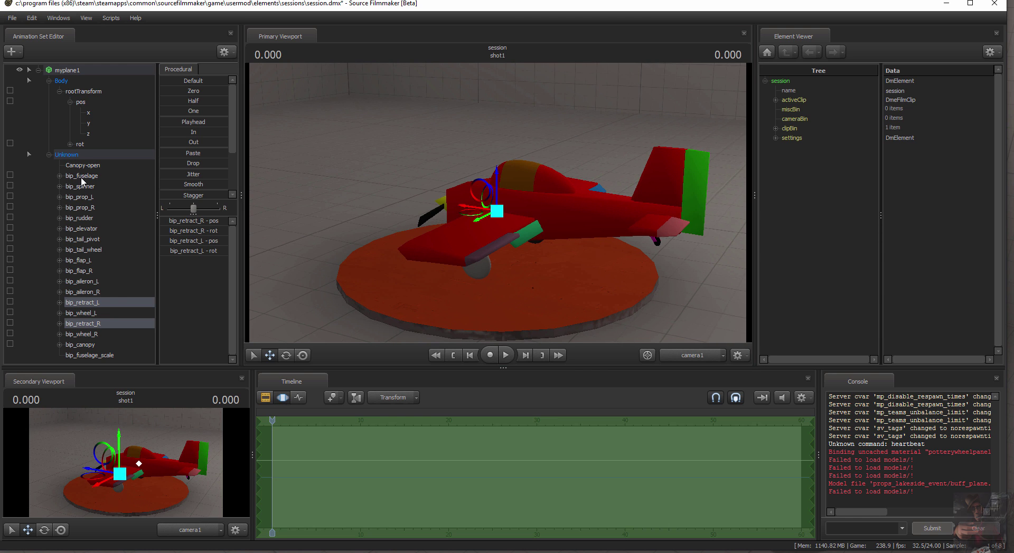
left_click(81, 345, "shift")
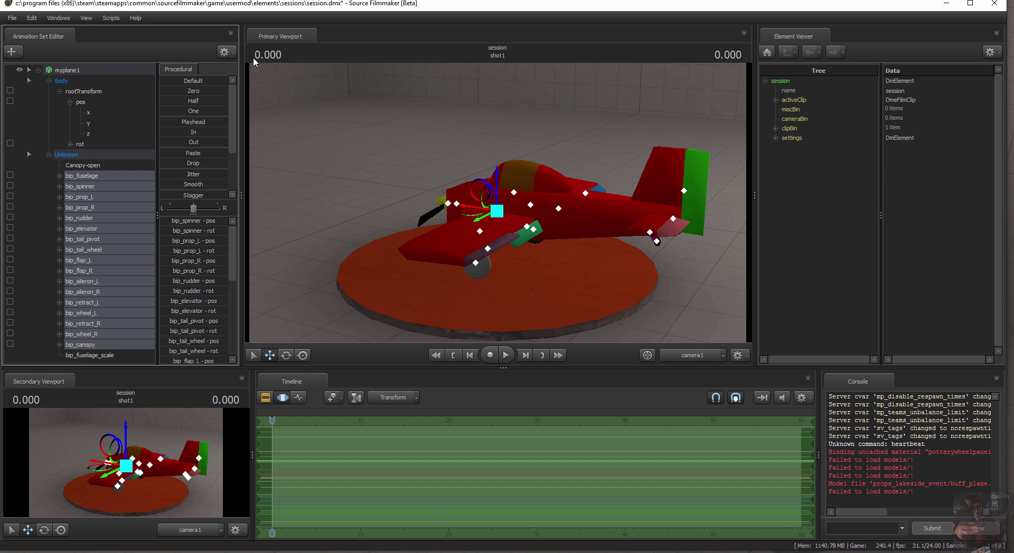
left_click(169, 86)
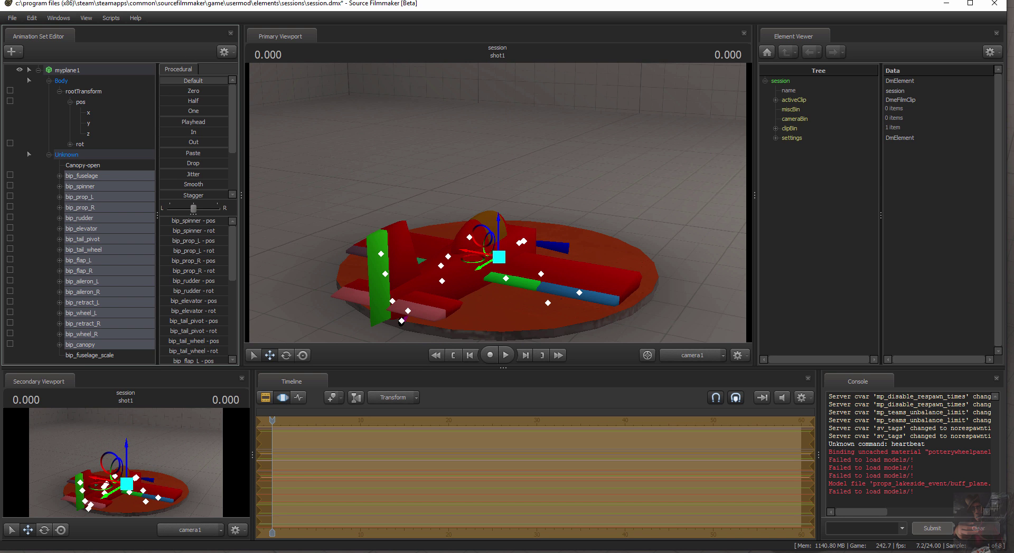
mouse_move(227, 81)
left_mouse_down()
mouse_move(161, 81)
mouse_move(227, 80)
left_mouse_up()
left_click(119, 95)
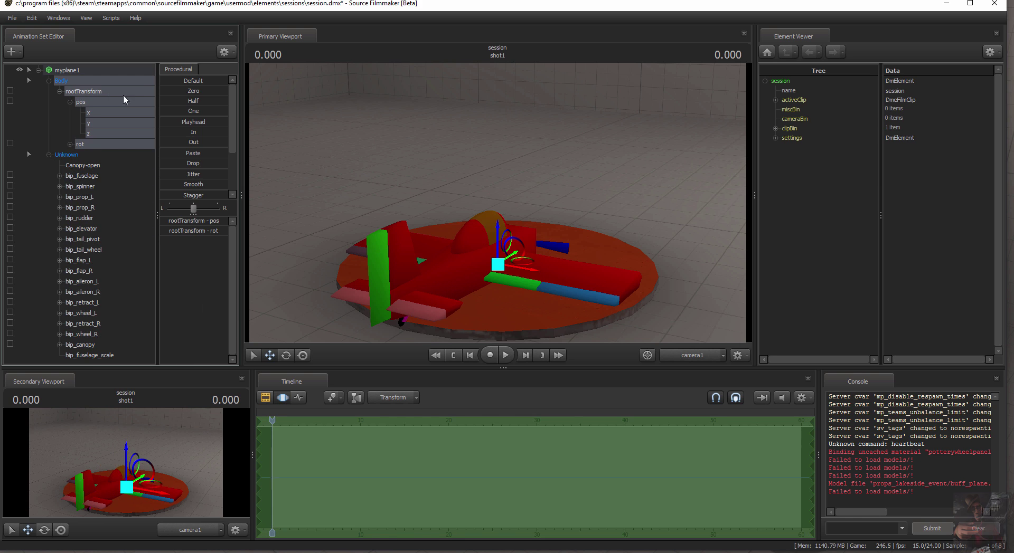
left_click(170, 83)
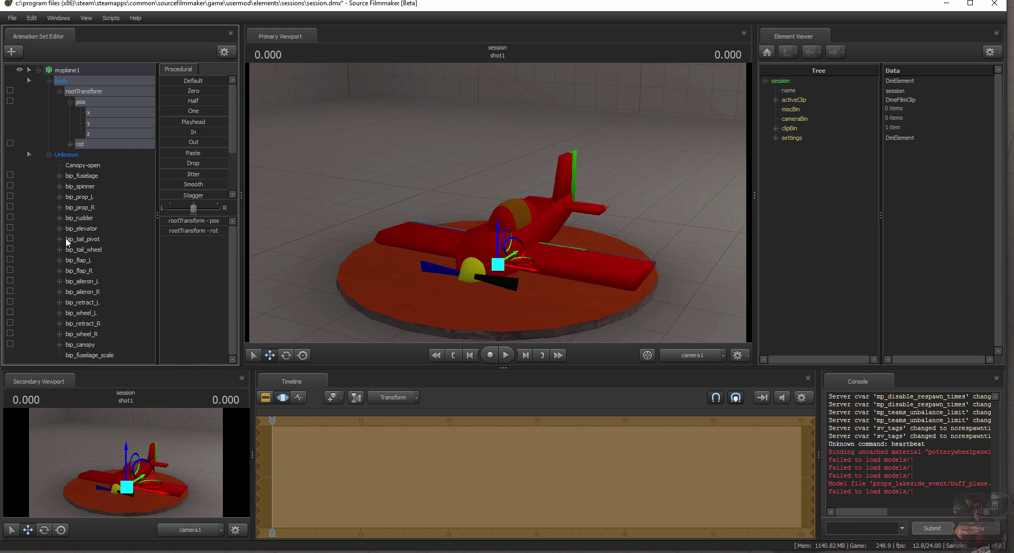
- Blend bip_fuselage_scale partway to Default to shrink the plane, and inspect how its wheels sit on the platform
left_click(95, 355)
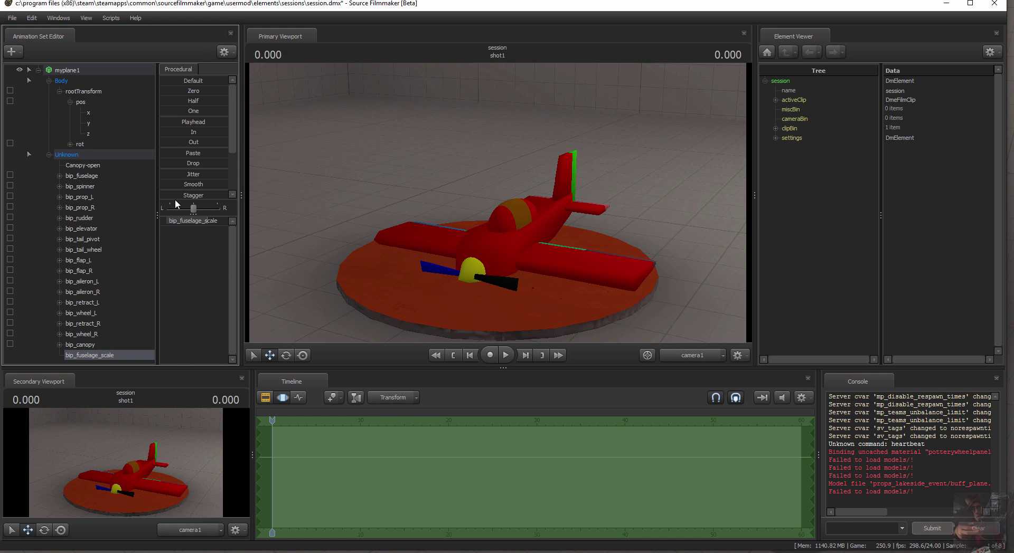
left_click(169, 82)
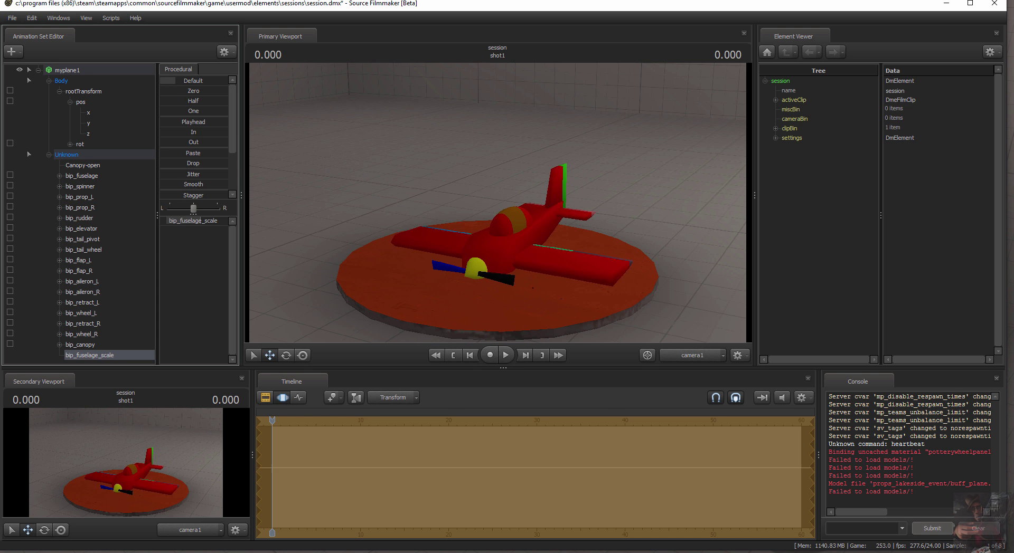
left_click_drag(486, 236, 521, 335)
key("w")
key("w")
key("s")
key("w")
key("w")
key("w")
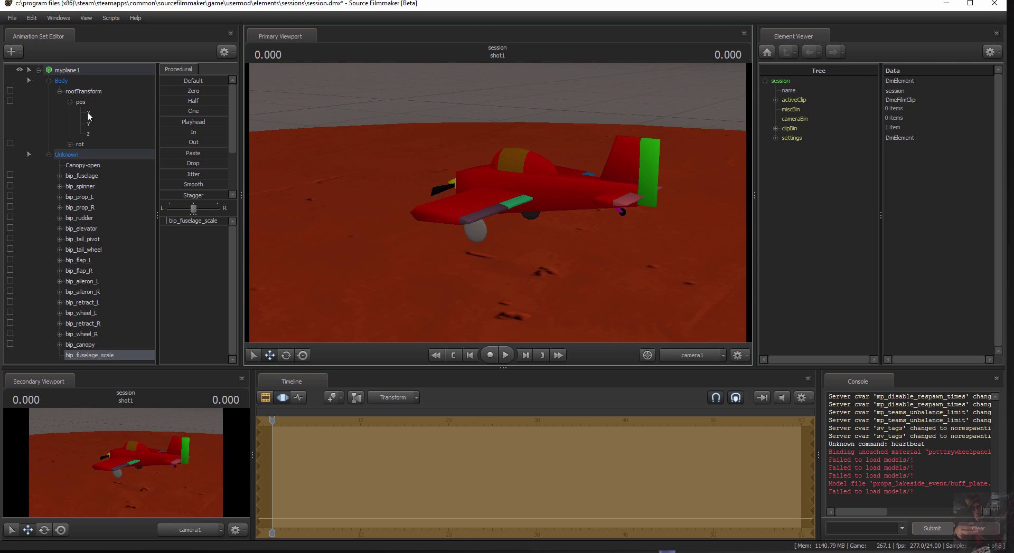
- Rotate rootTransform to pitch the plane nose-up, with its tail wheel down near the platform
left_click(82, 92)
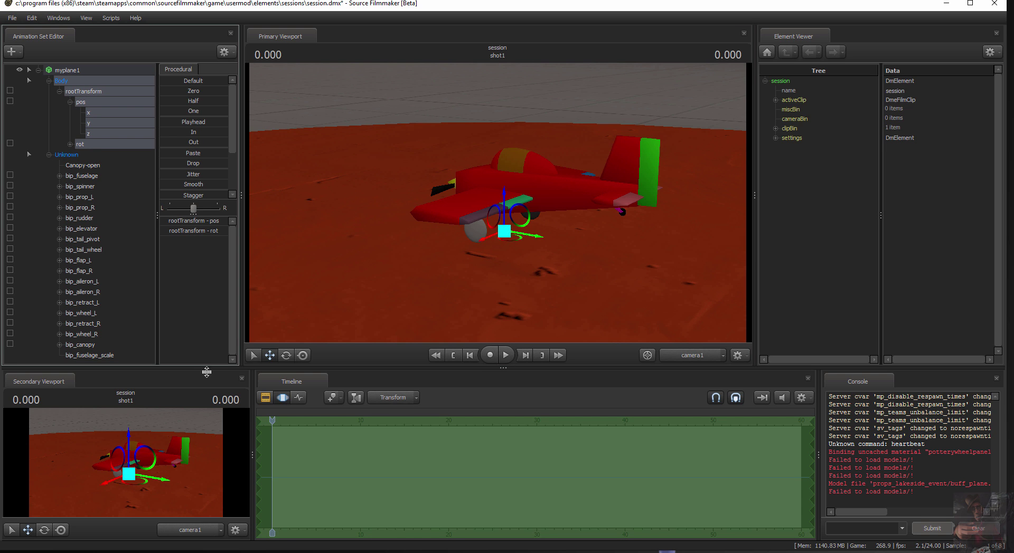
left_click(285, 357)
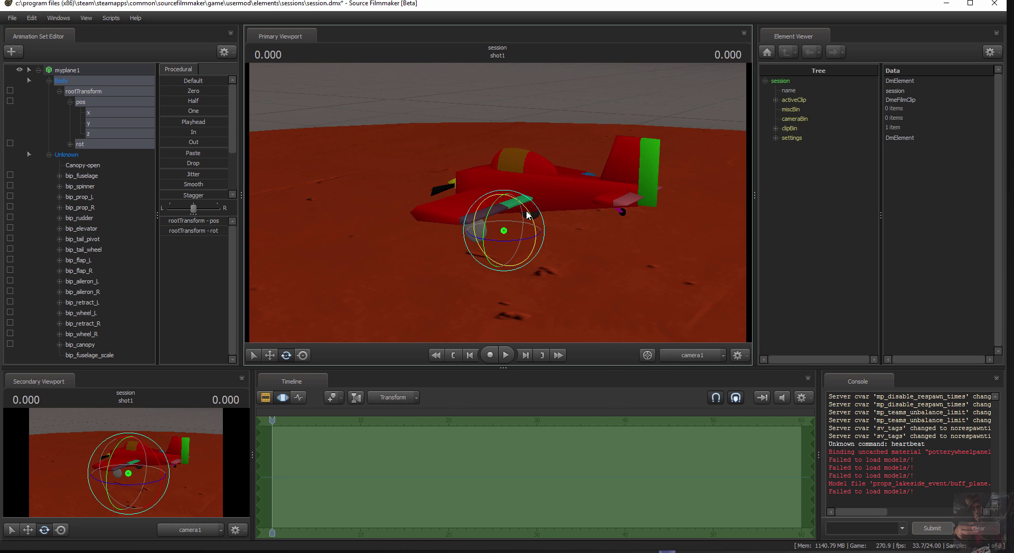
left_click_drag(527, 214, 530, 221)
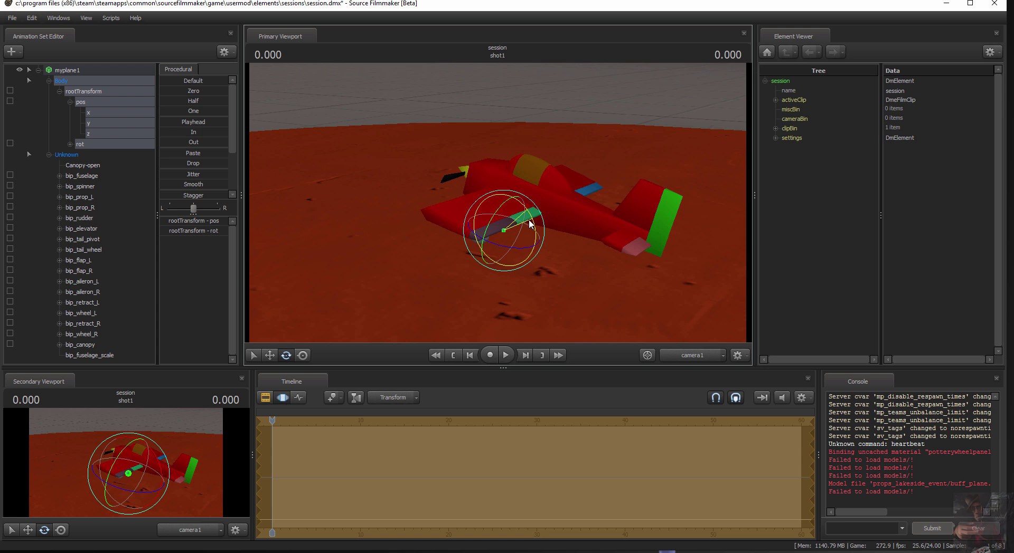
left_click_drag(529, 224, 532, 224)
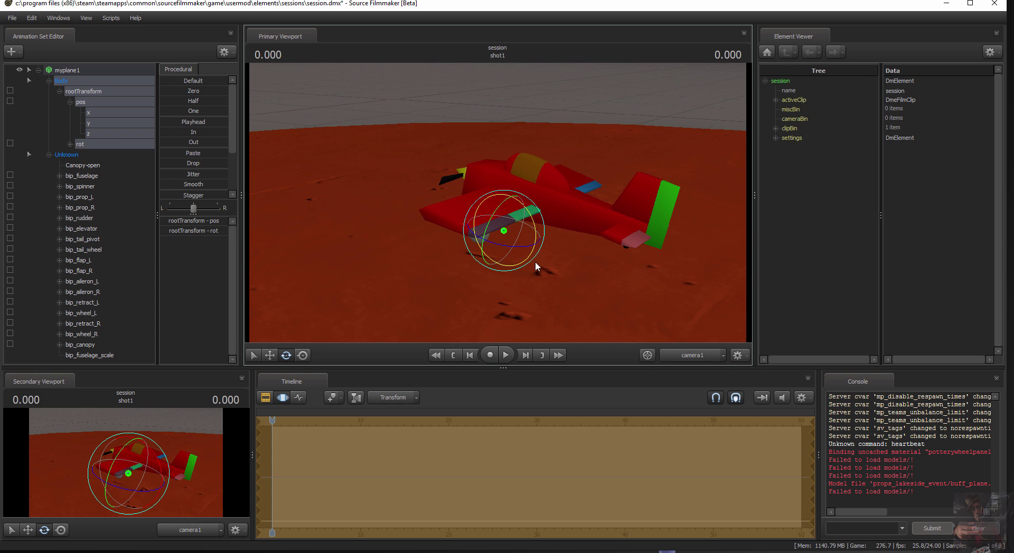
- Move the plane backward along its length on the platform with rootTransform
left_click_drag(451, 298, 458, 275, "alt")
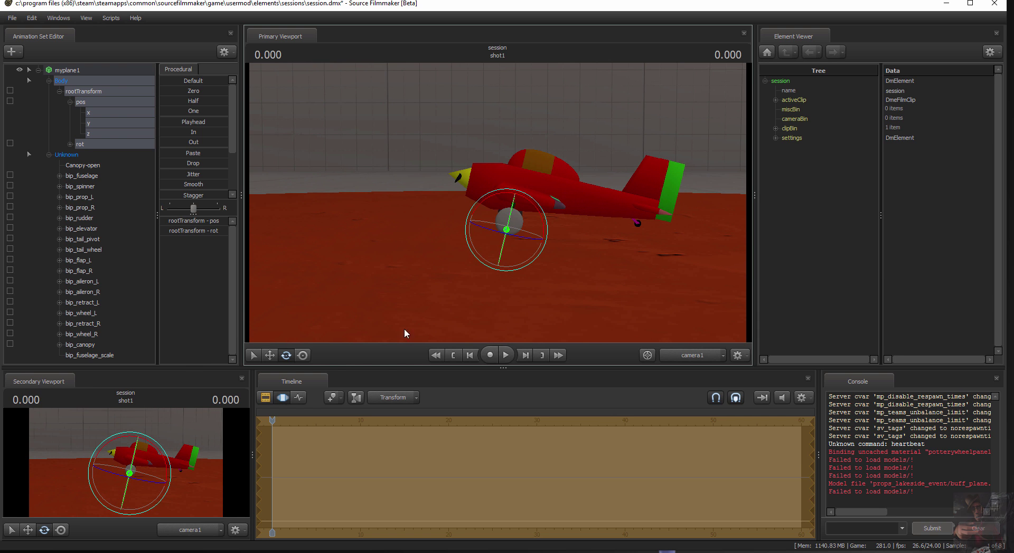
left_click(269, 356)
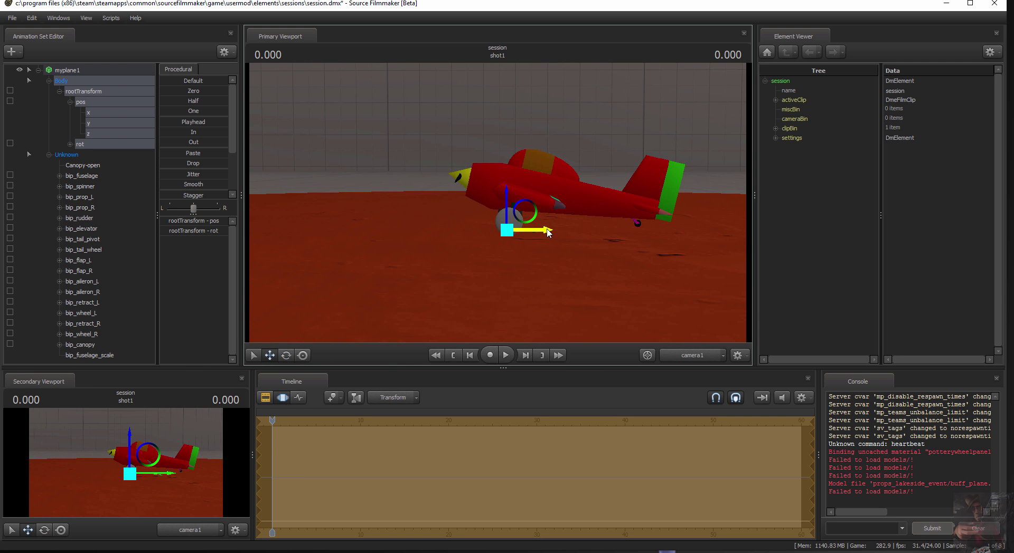
left_click_drag(548, 233, 651, 252)
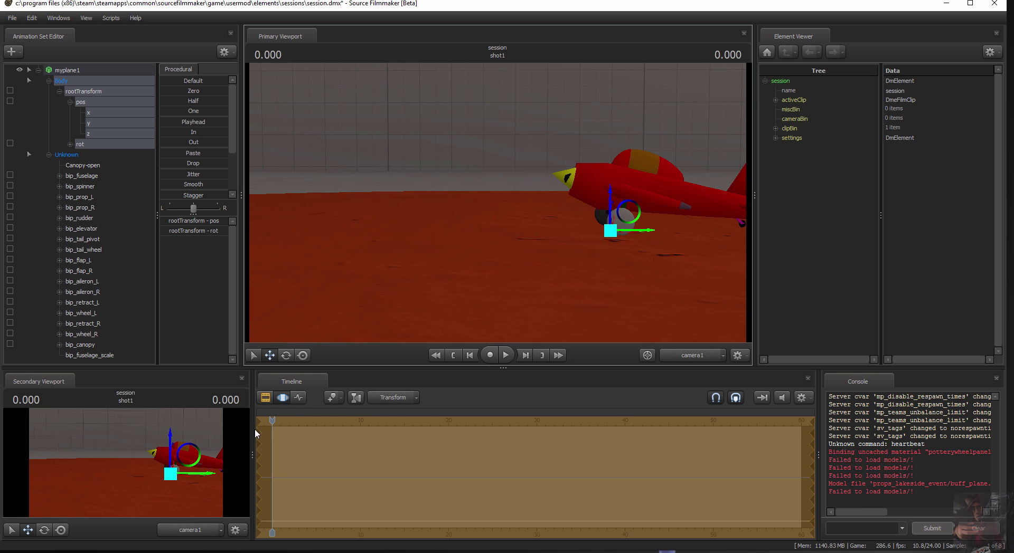
- Set the timeline's time selection to fade in shortly after the shot's start, and move the playhead to 5.208
right_click_drag(538, 147, 407, 257)
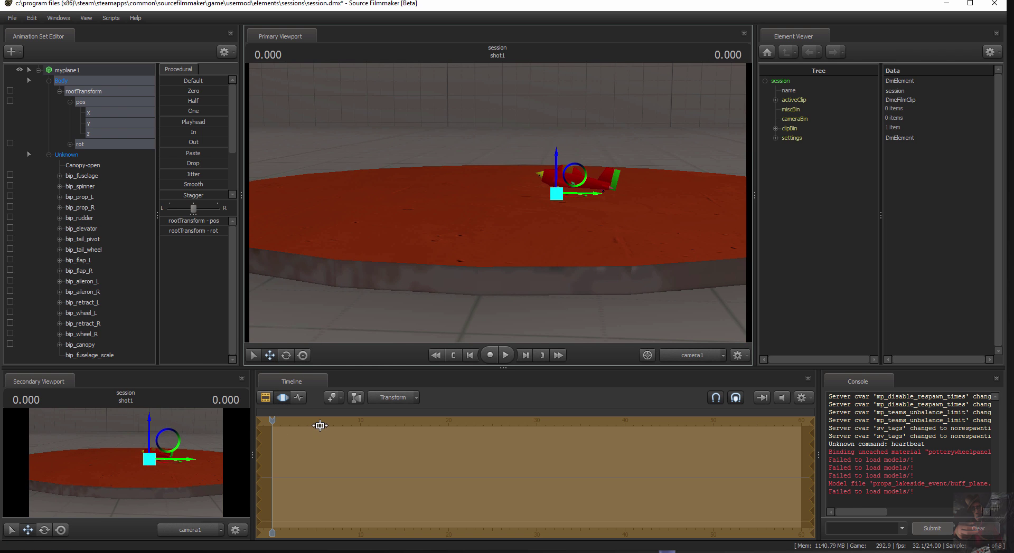
left_click(293, 430)
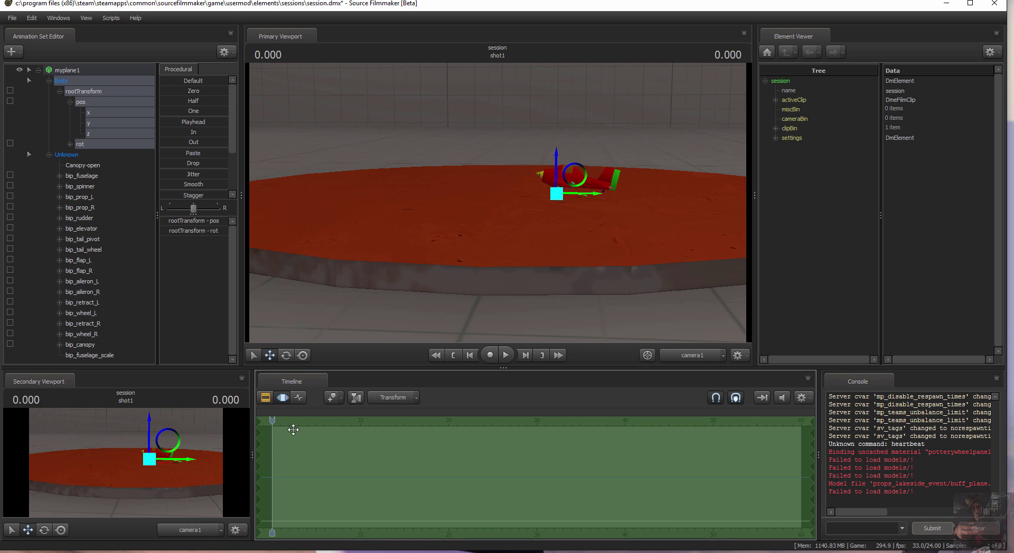
mouse_move(272, 447)
left_mouse_down()
mouse_move(346, 444)
mouse_move(282, 451)
left_mouse_up()
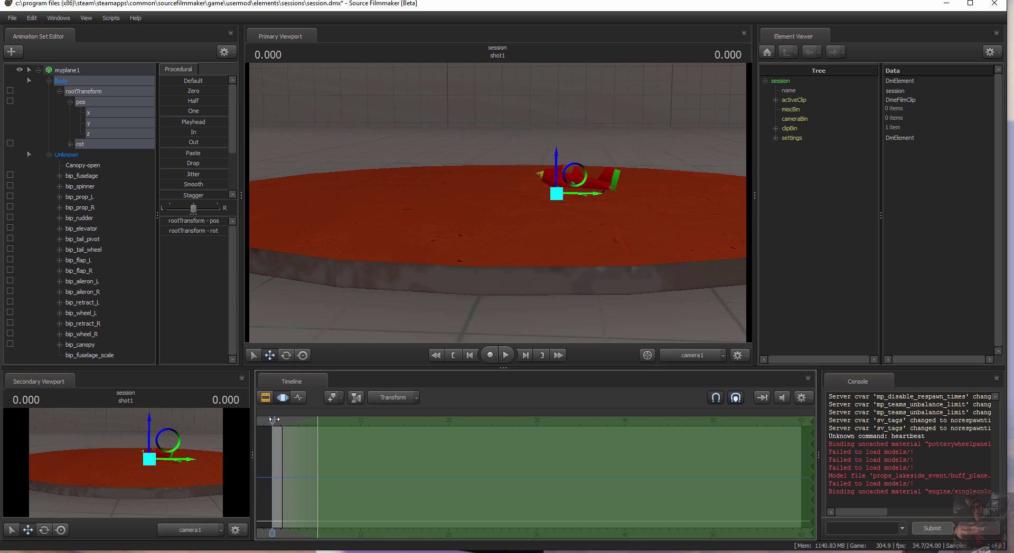
left_click_drag(273, 420, 318, 419)
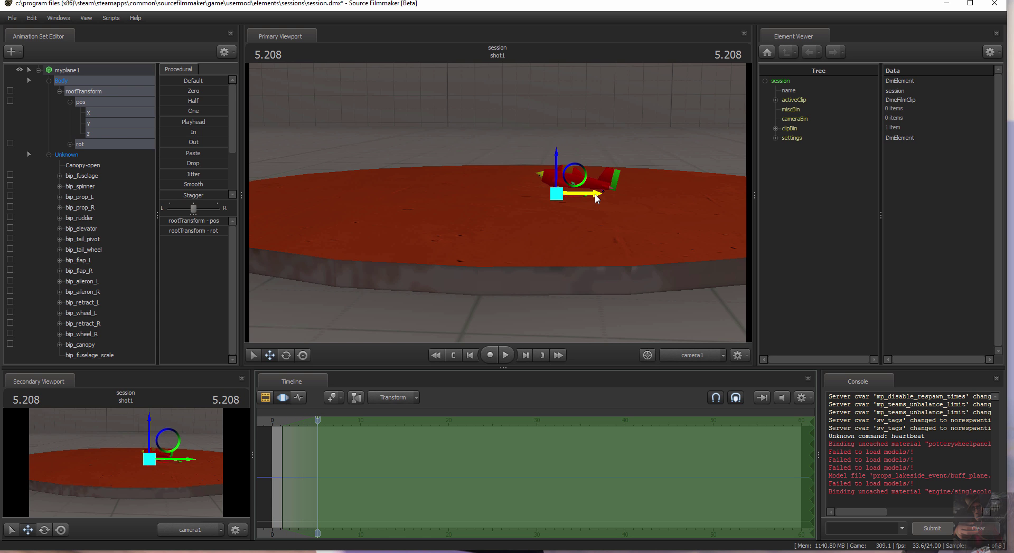
- Move the plane forward across the platform with rootTransform, and blend its rotation to Default to raise the tail
left_click_drag(596, 198, 359, 194)
mouse_move(166, 80)
left_mouse_down()
mouse_move(205, 80)
mouse_move(161, 81)
left_mouse_up()
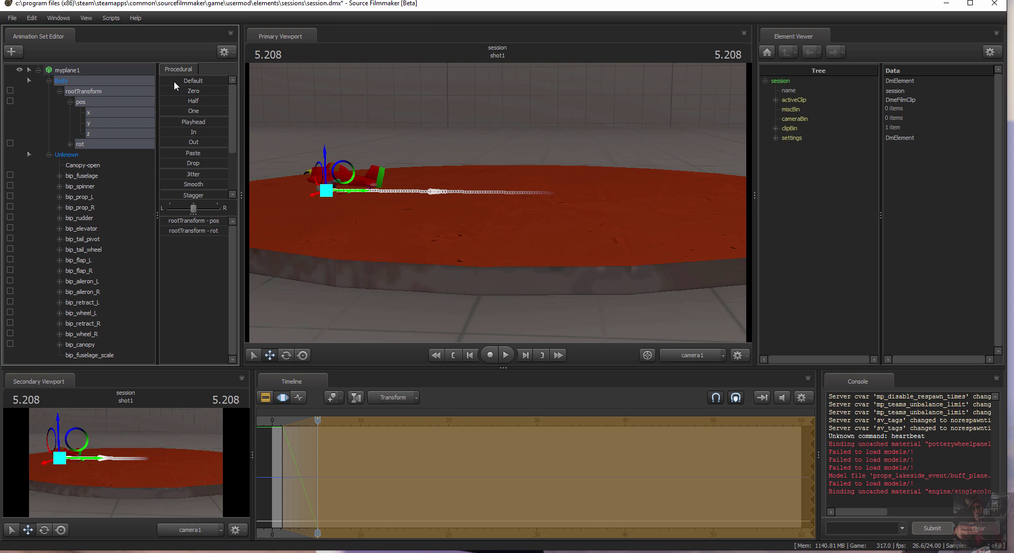
mouse_move(165, 80)
left_mouse_down()
mouse_move(228, 81)
mouse_move(161, 81)
left_mouse_up()
left_click(128, 183)
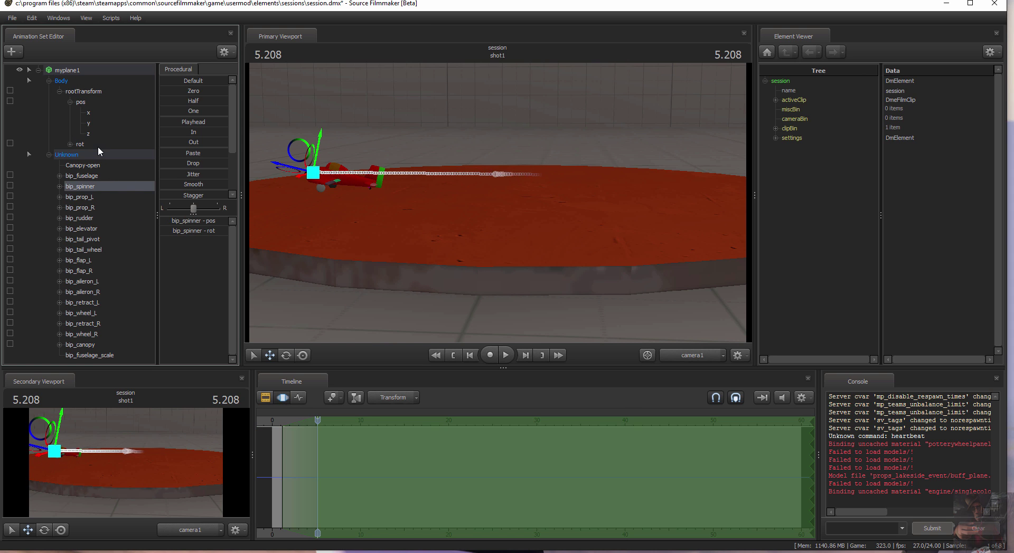
left_click_drag(165, 80, 229, 81)
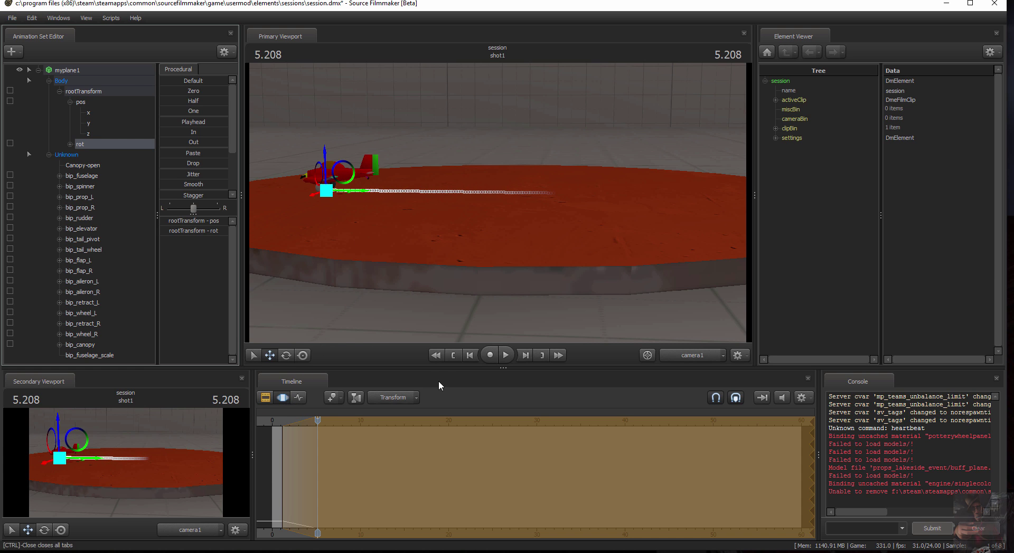
- Play the plane's movement from the start of the shot, and stop once the plane has finished its run
left_click(455, 354)
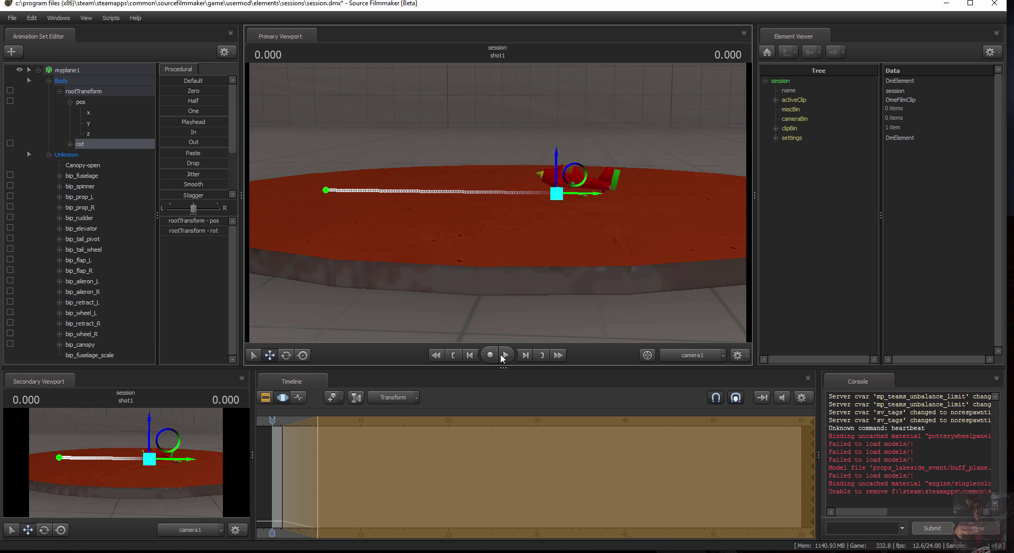
left_click(504, 356)
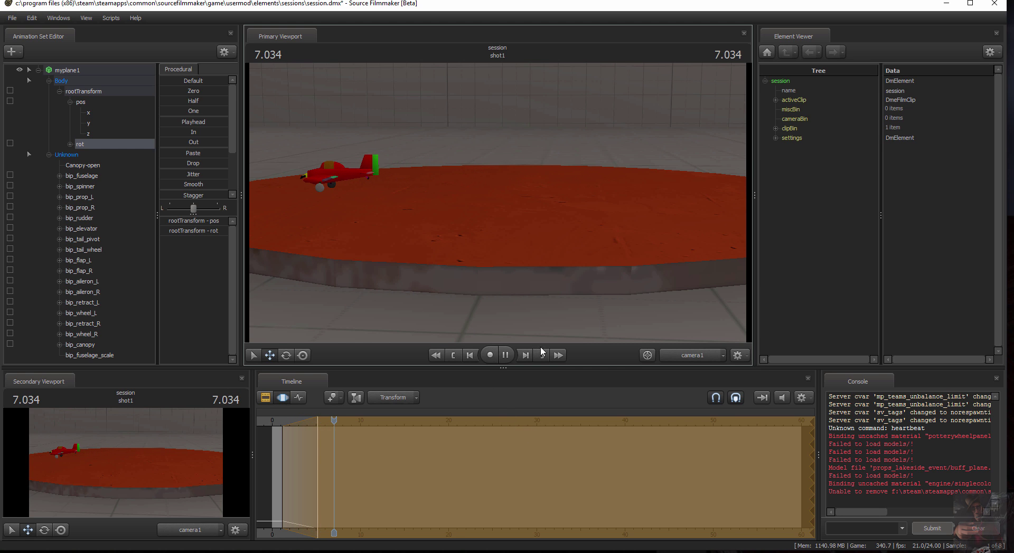
left_click(505, 355)
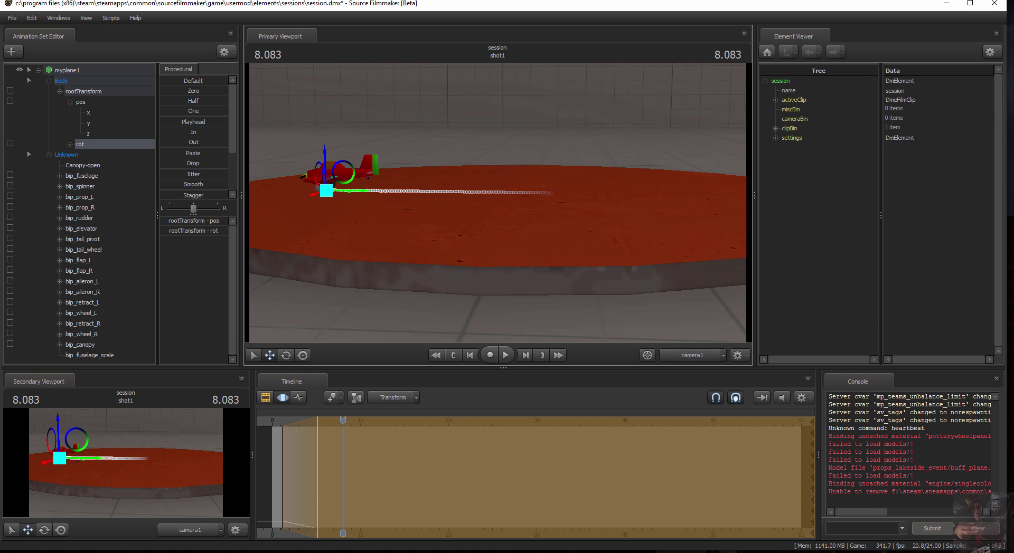
- Close Source Filmmaker, the File Explorer window showing the planes materials folder, and the Notepad++ window with plane.qc
left_click(1000, 5)
left_click(496, 289)
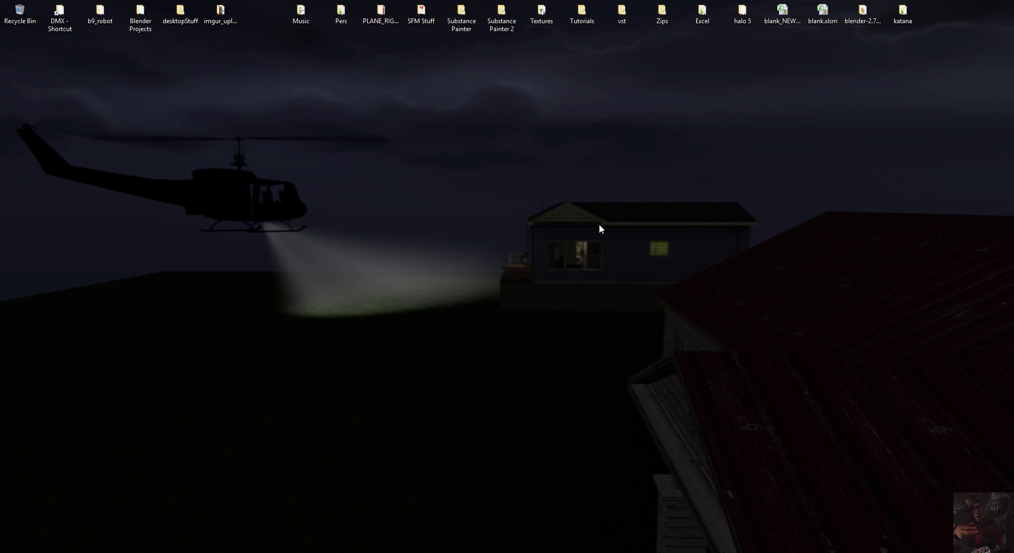
key("alt+Tab")
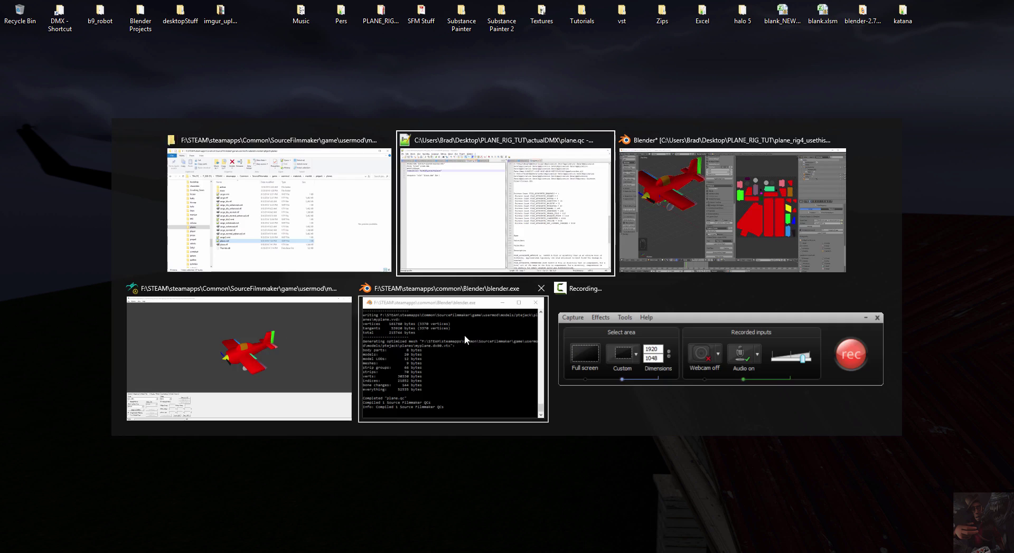
key("alt+Tab")
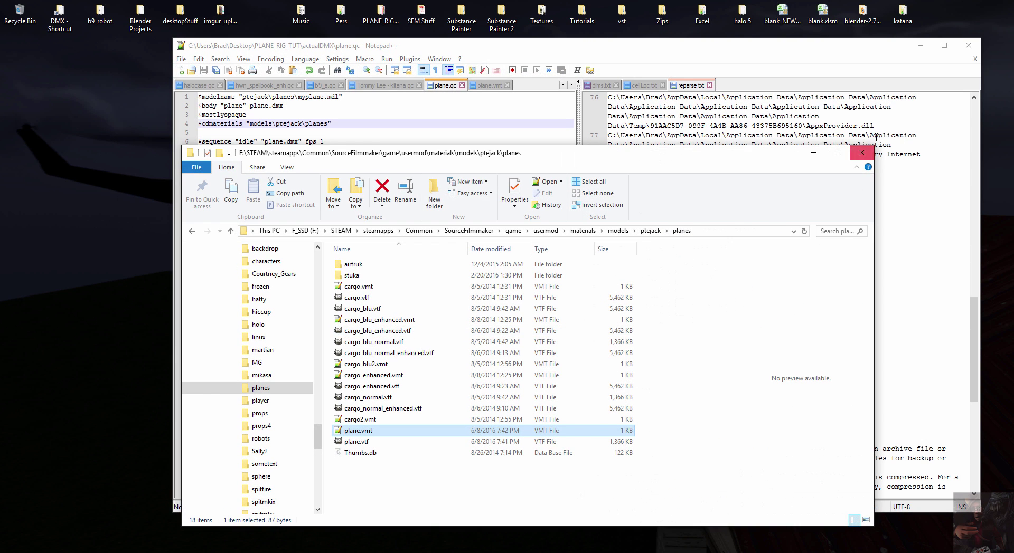
left_click(862, 152)
left_click(968, 46)
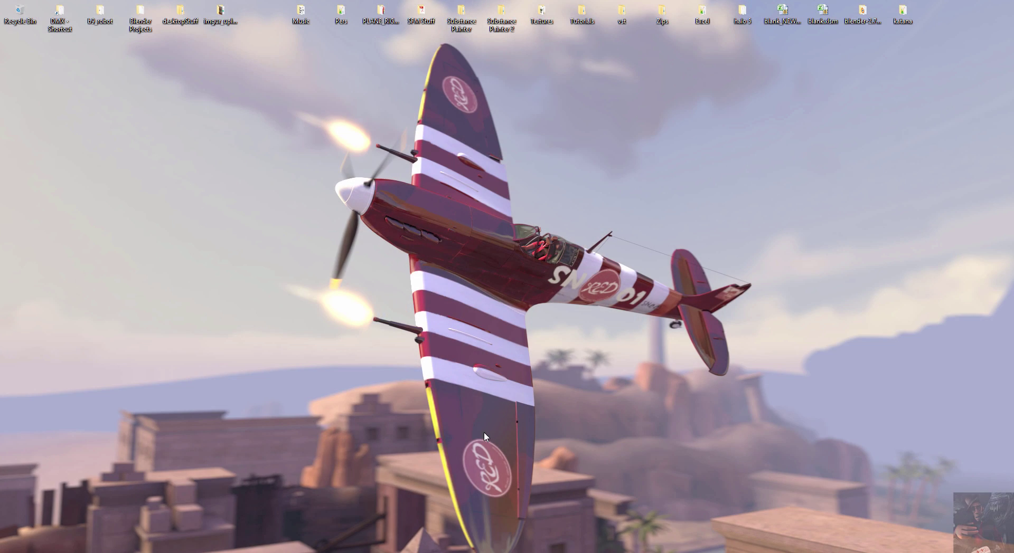
mouse_move(349, 552)
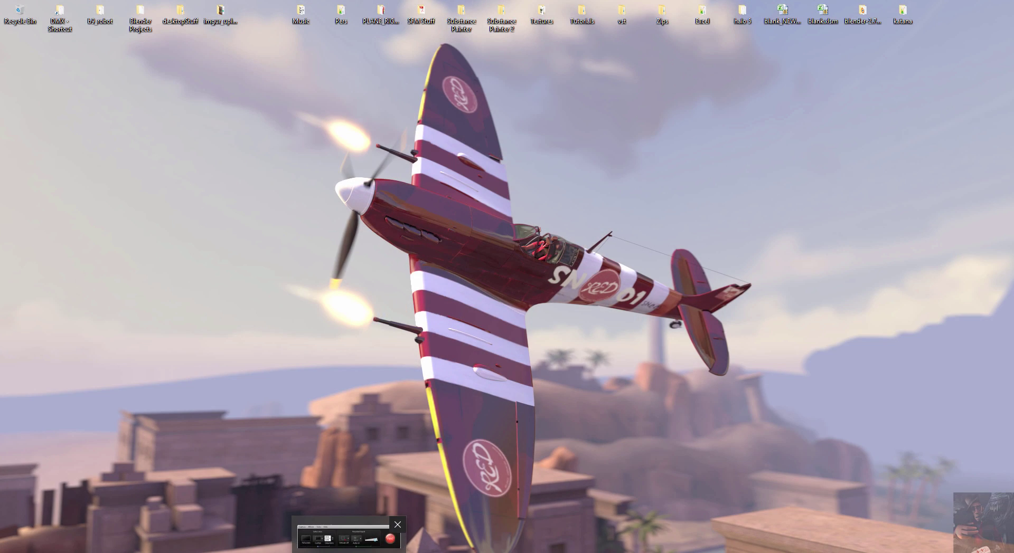